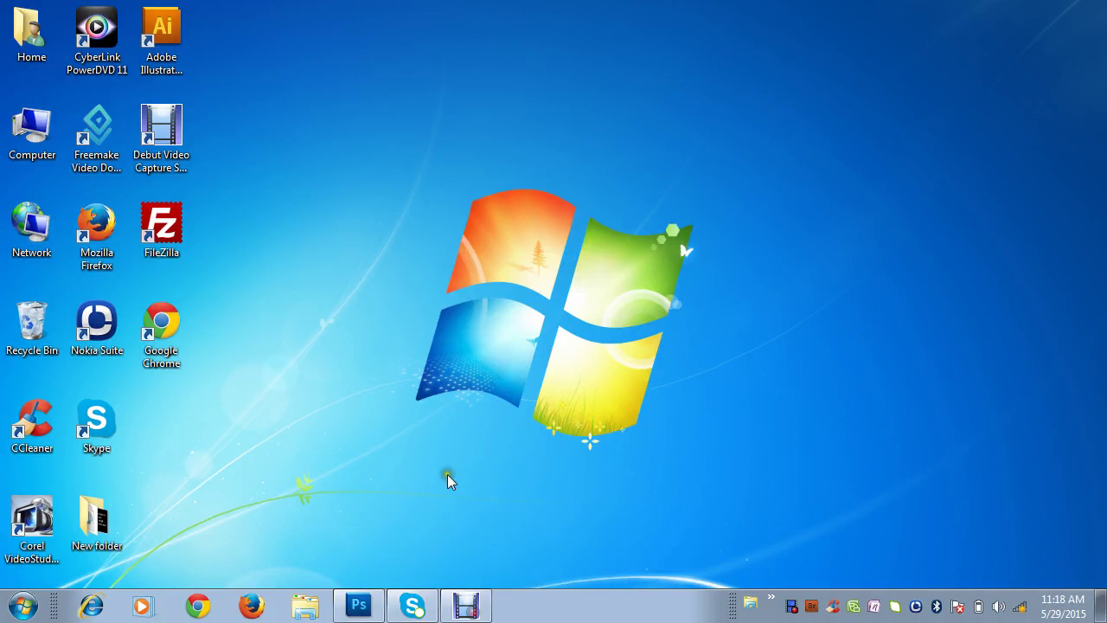
Restore the minimized Photoshop window from the taskbar, minimize it, then restore it again
click(358, 607)
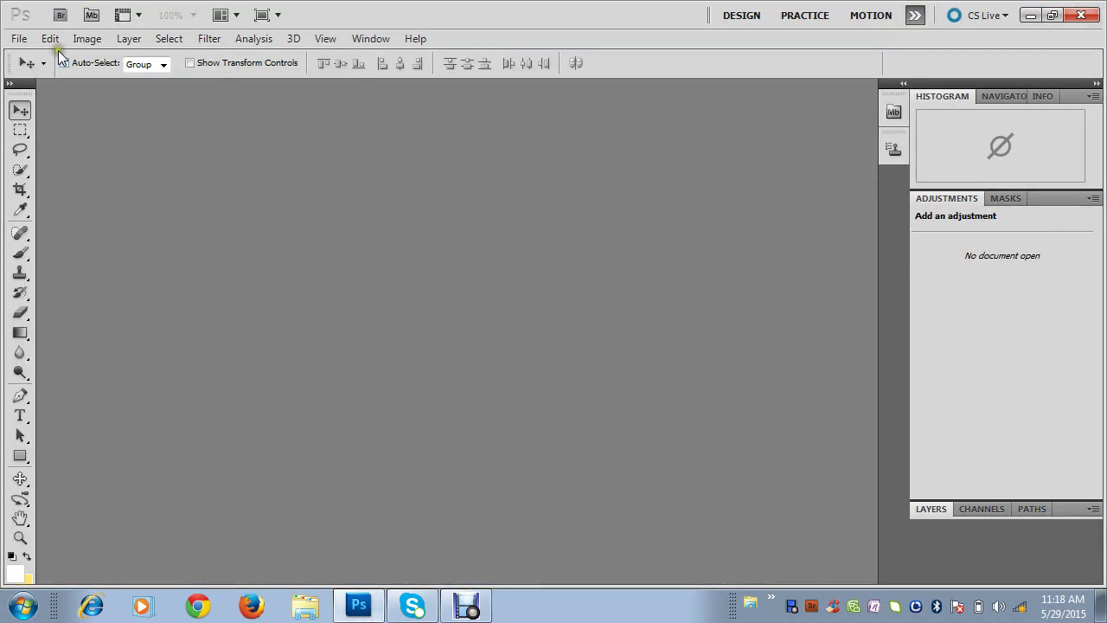
click(1029, 18)
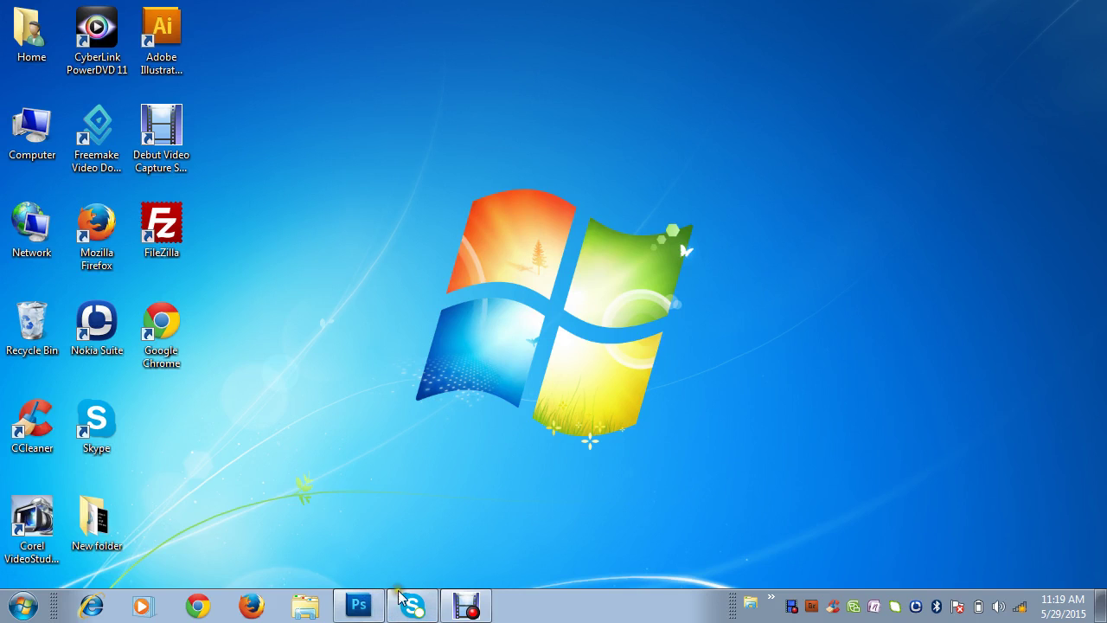
click(360, 609)
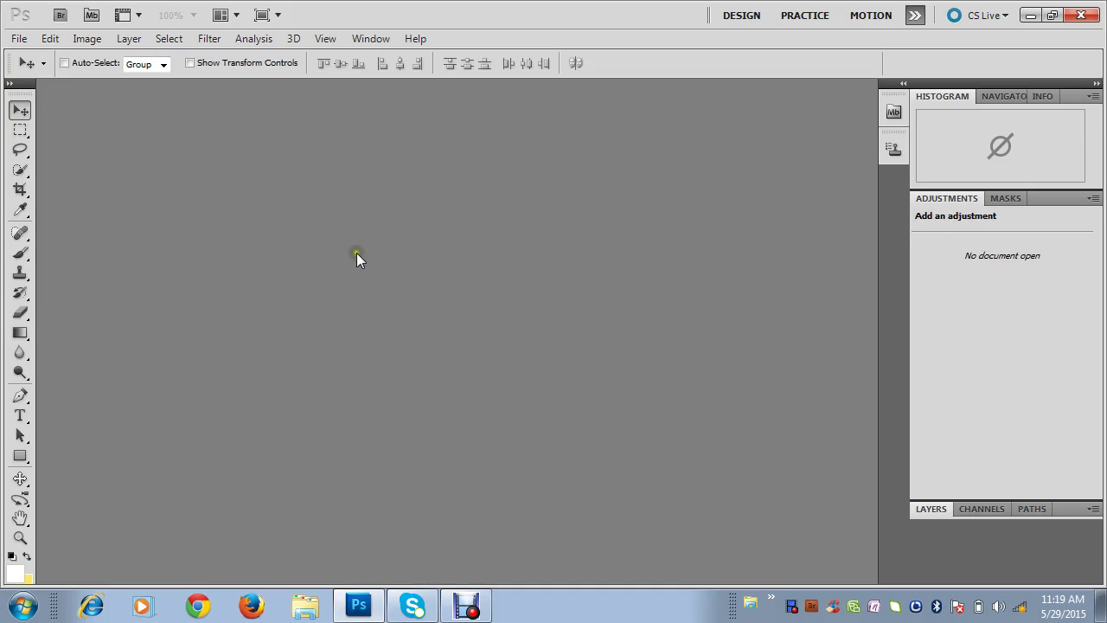
click(1030, 14)
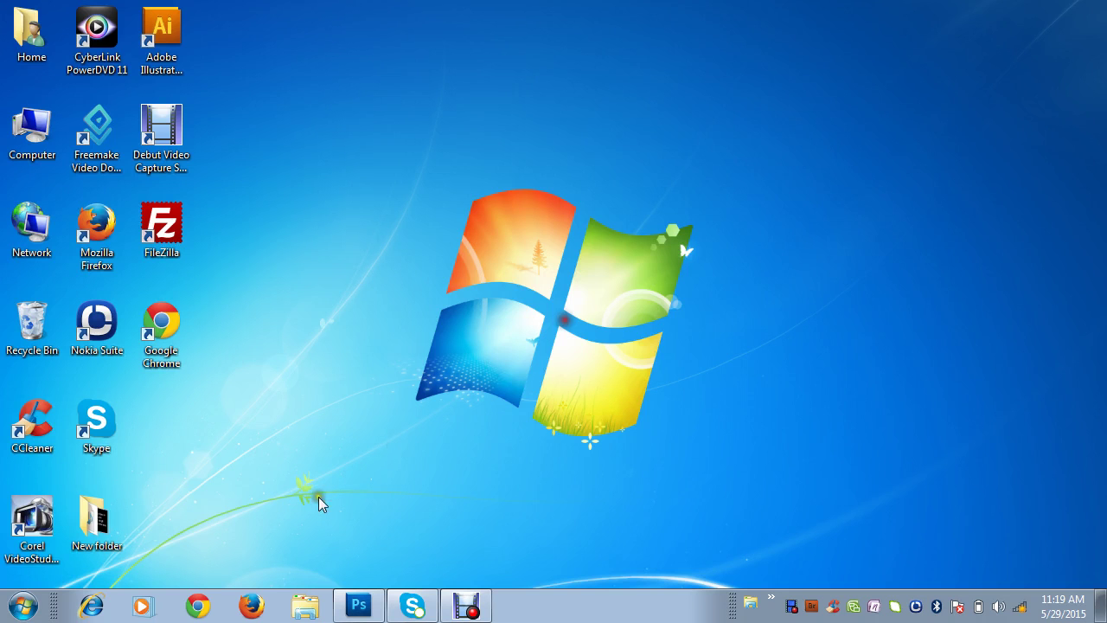
click(358, 605)
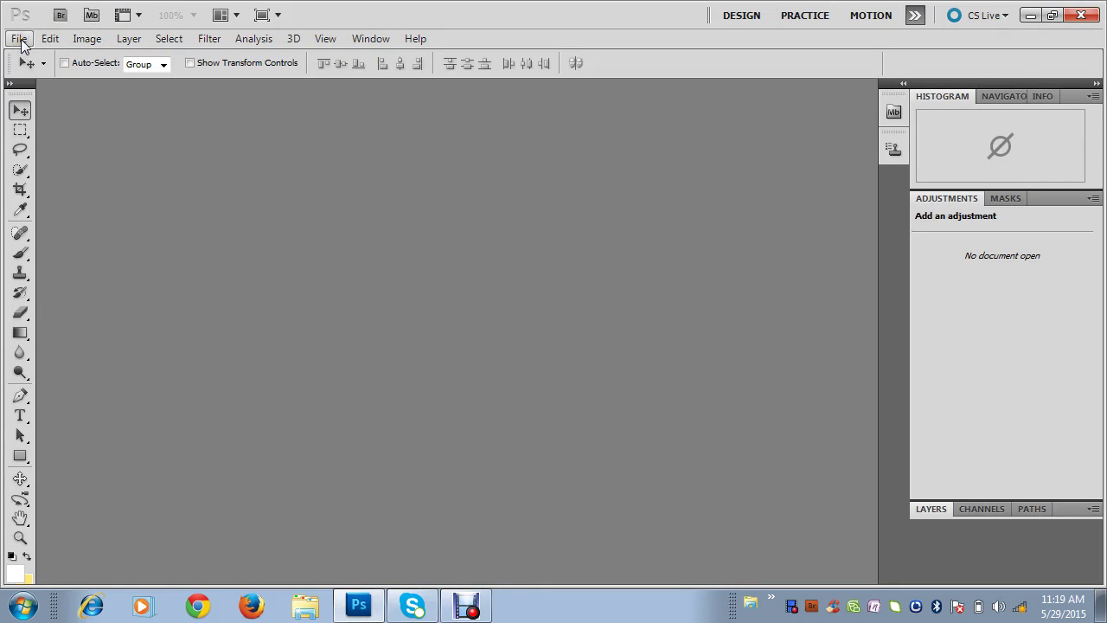
click(21, 41)
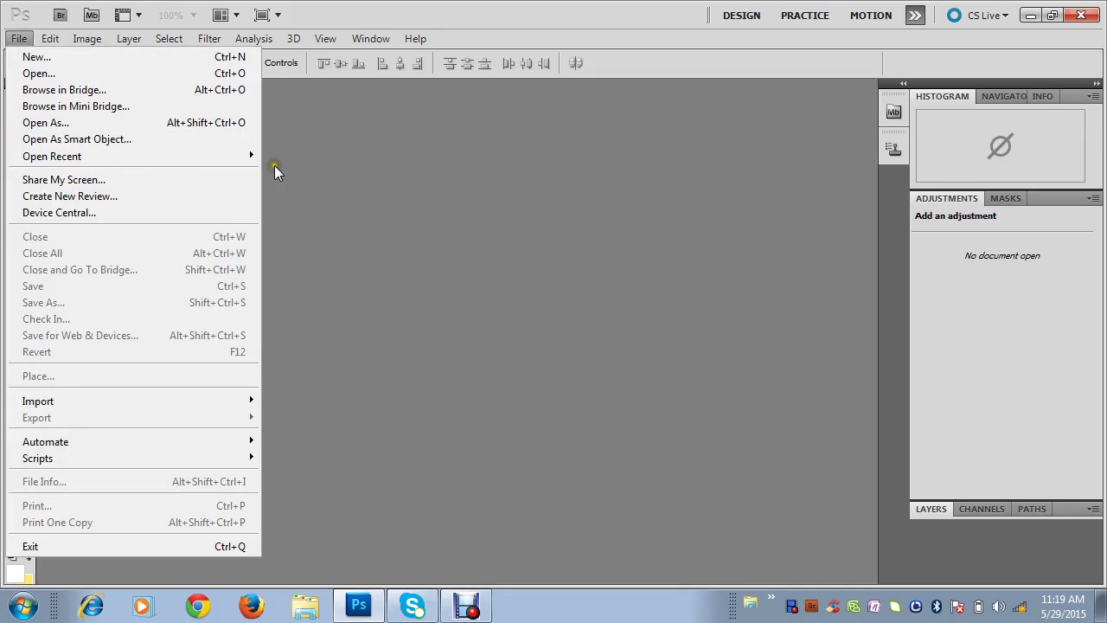
click(274, 165)
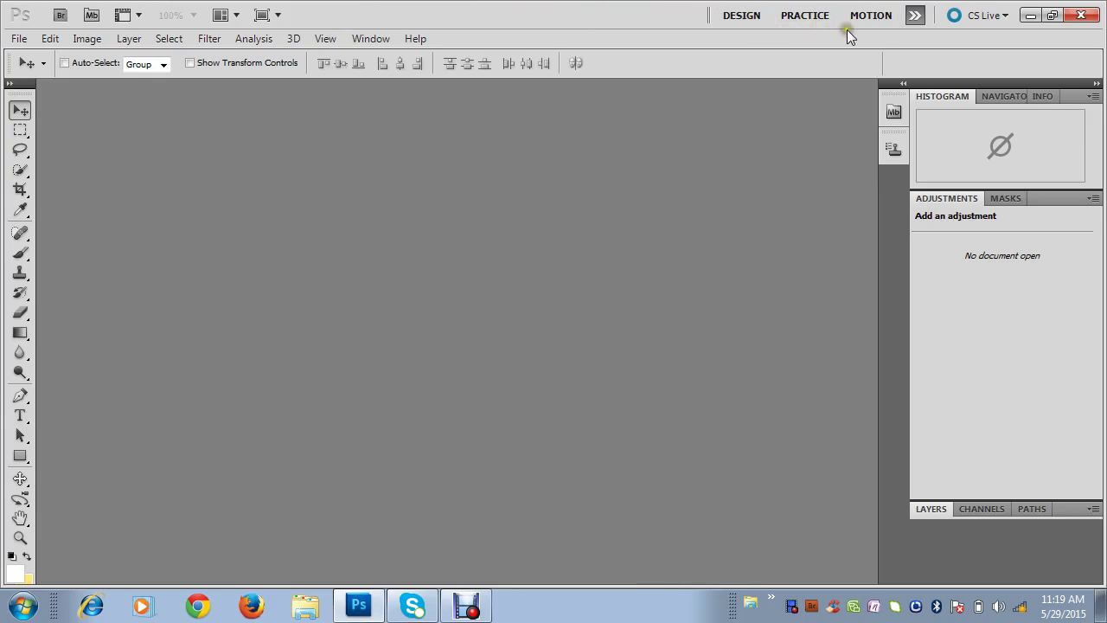
click(916, 16)
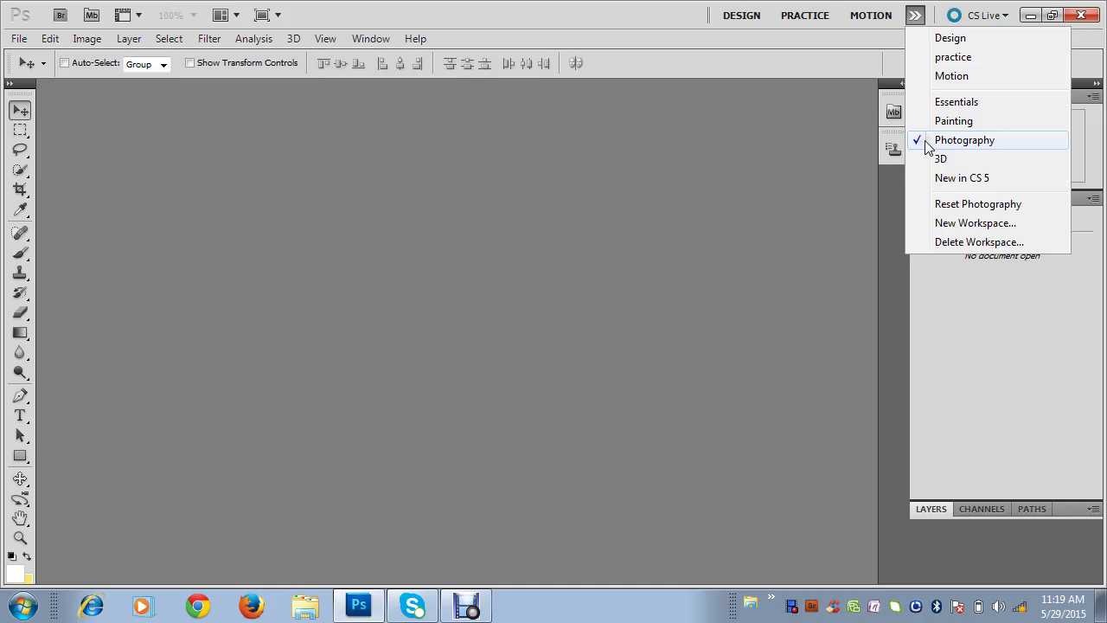
click(921, 161)
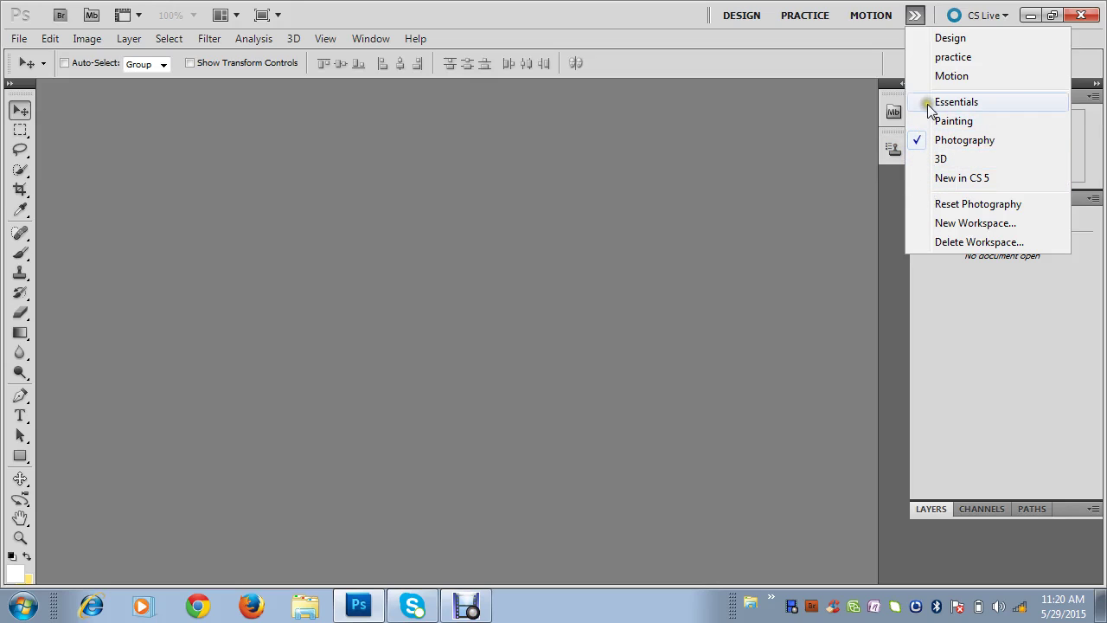
click(920, 41)
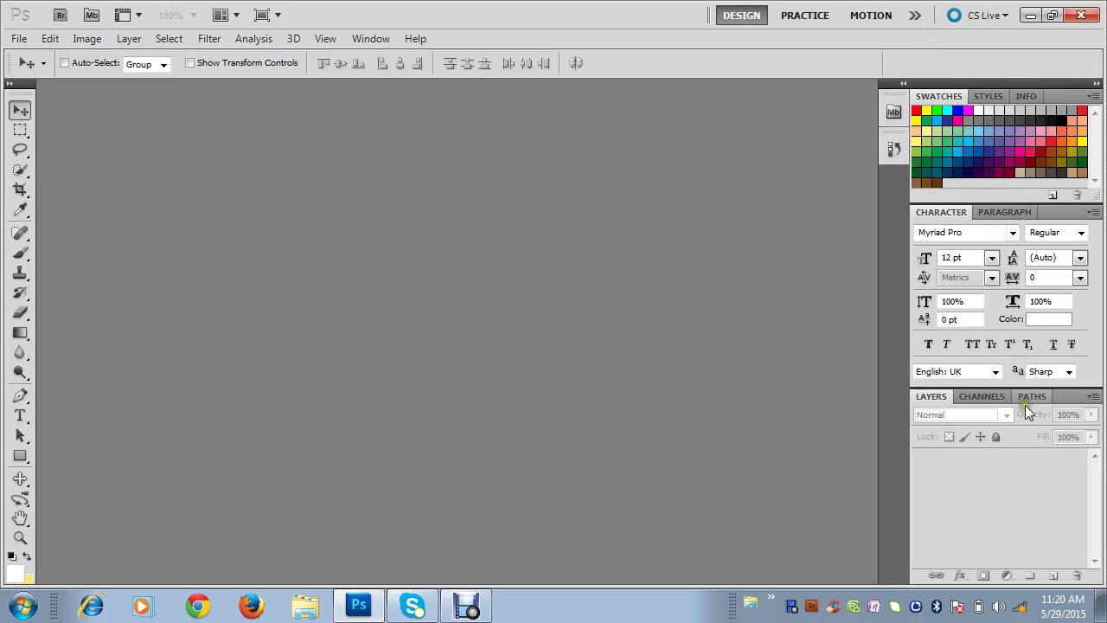
click(914, 15)
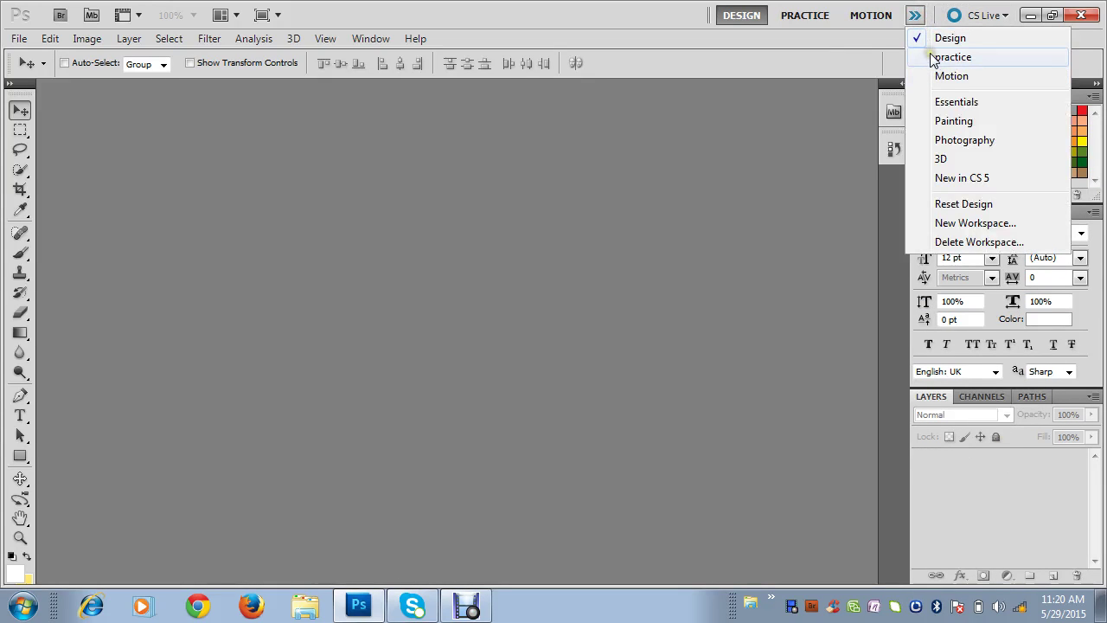
click(951, 57)
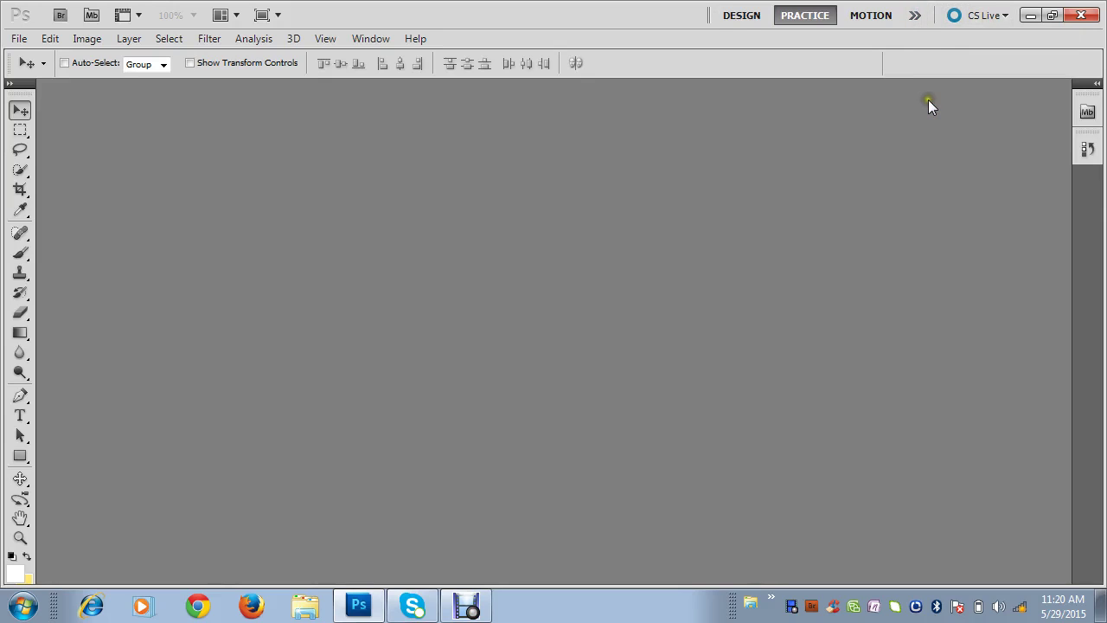
click(914, 17)
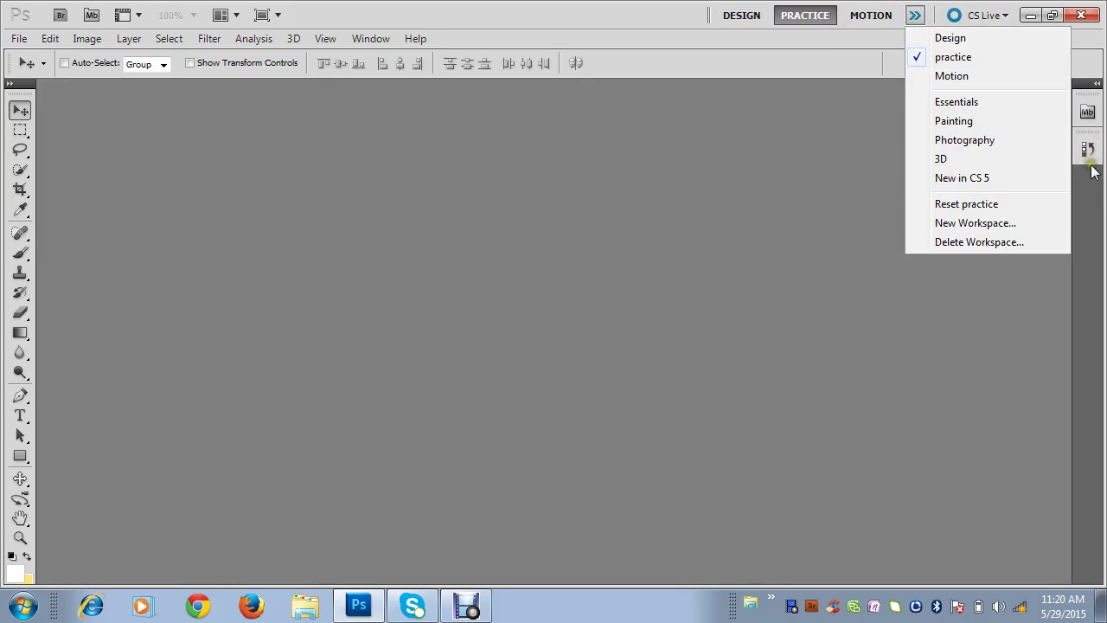
click(974, 77)
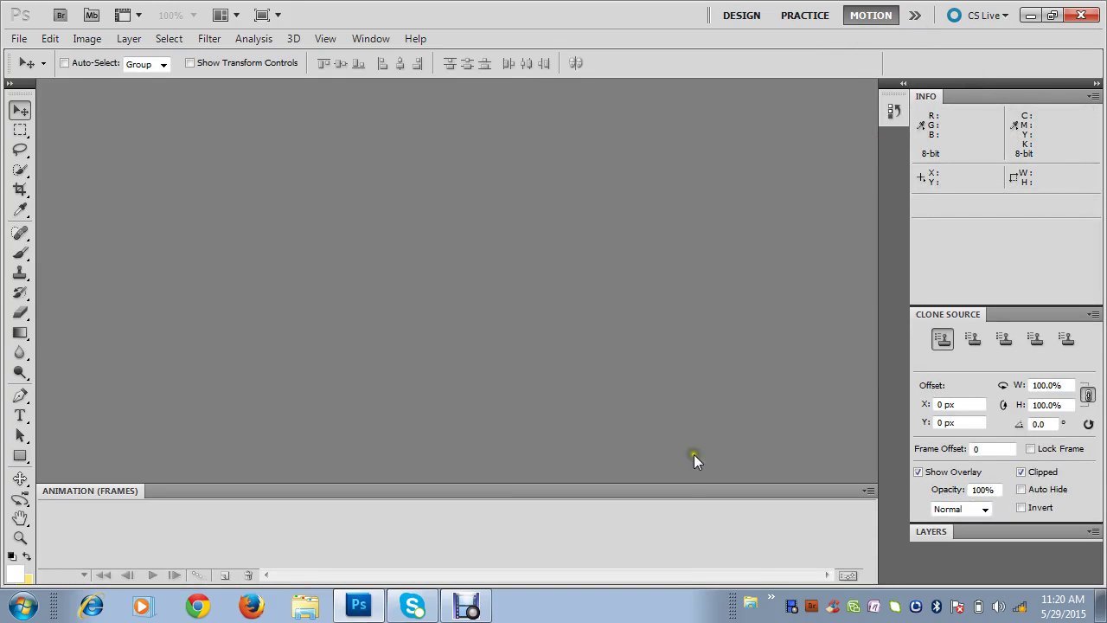
click(913, 16)
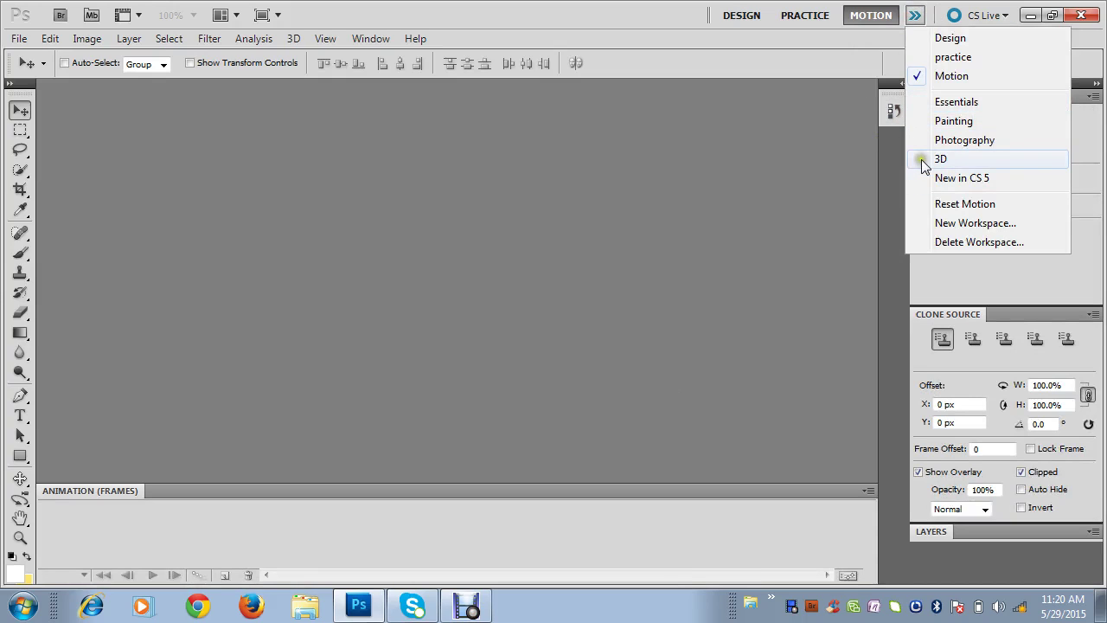
click(918, 158)
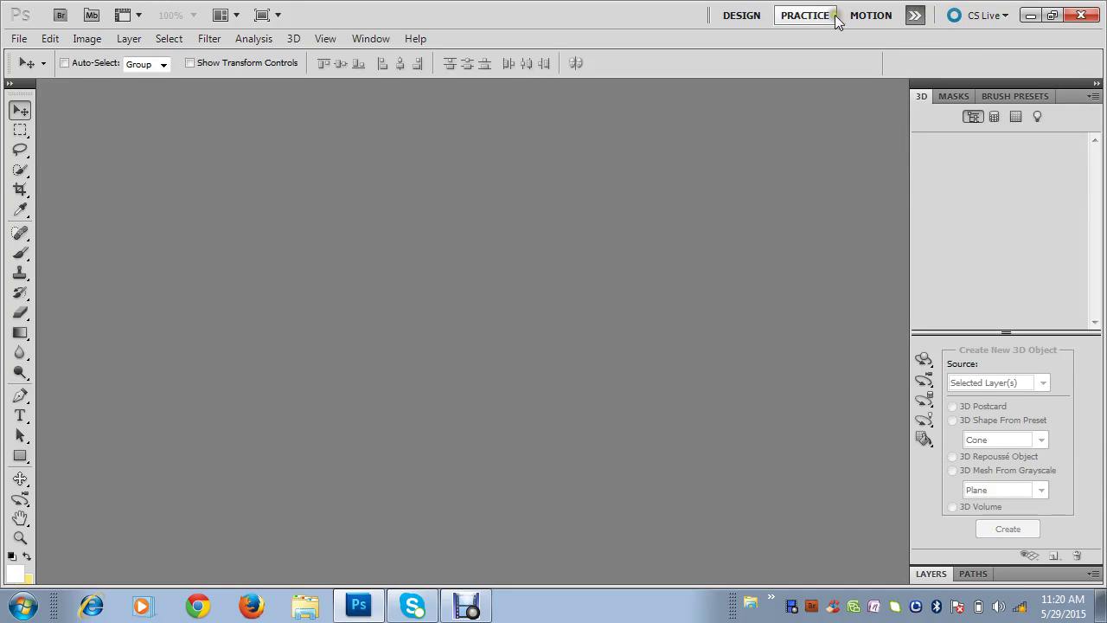
click(913, 16)
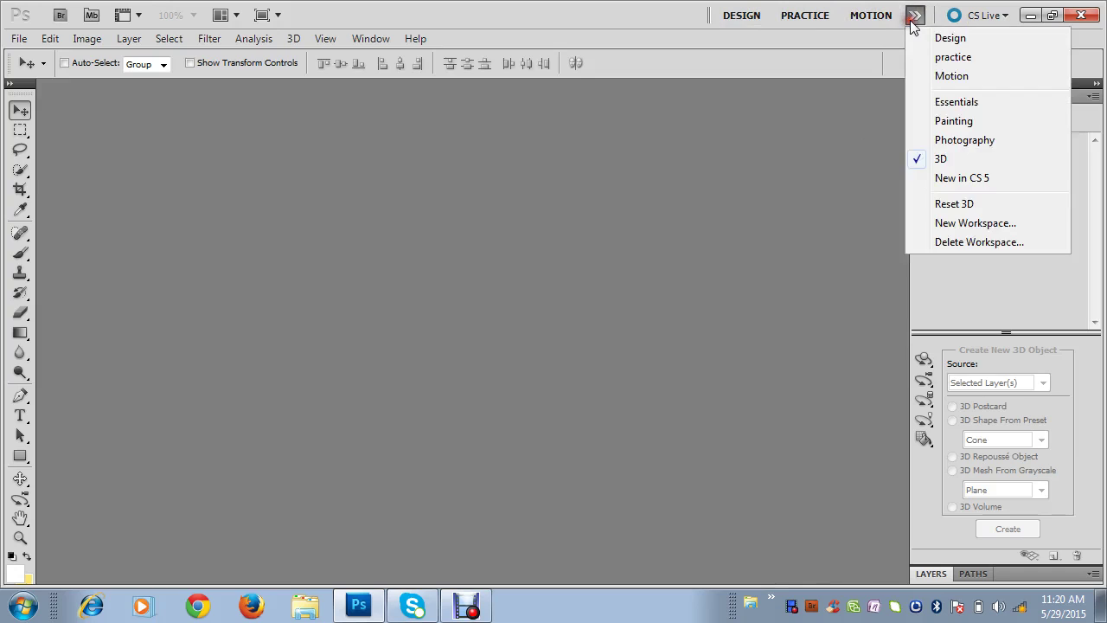
click(927, 139)
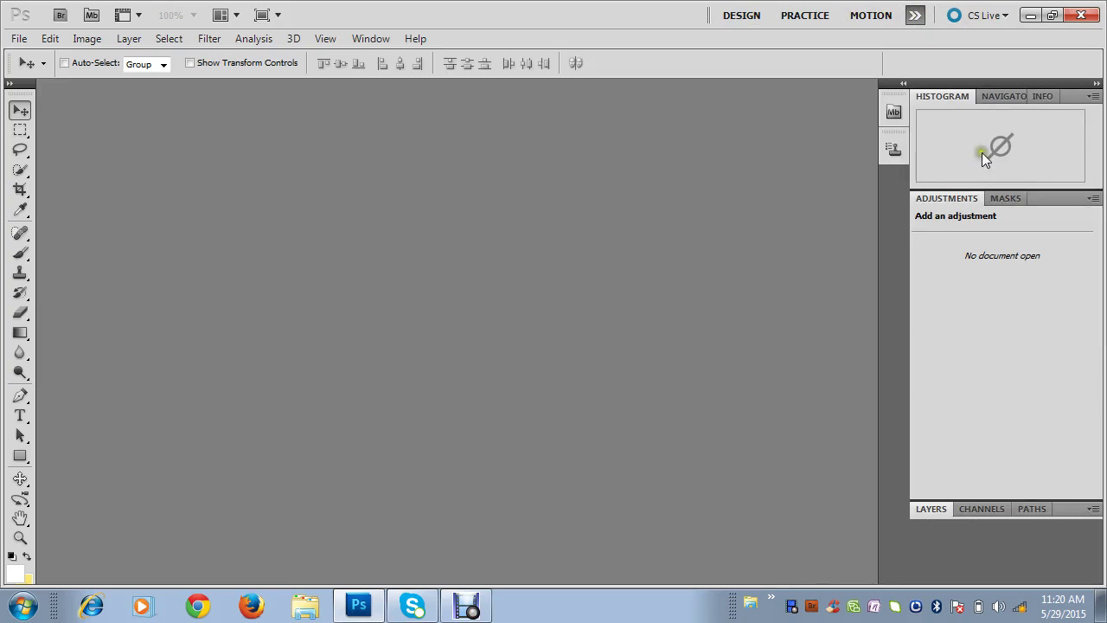
Choose Reset Photography from the workspace list to restore the default Histogram, Adjustments and Layers panels
click(915, 19)
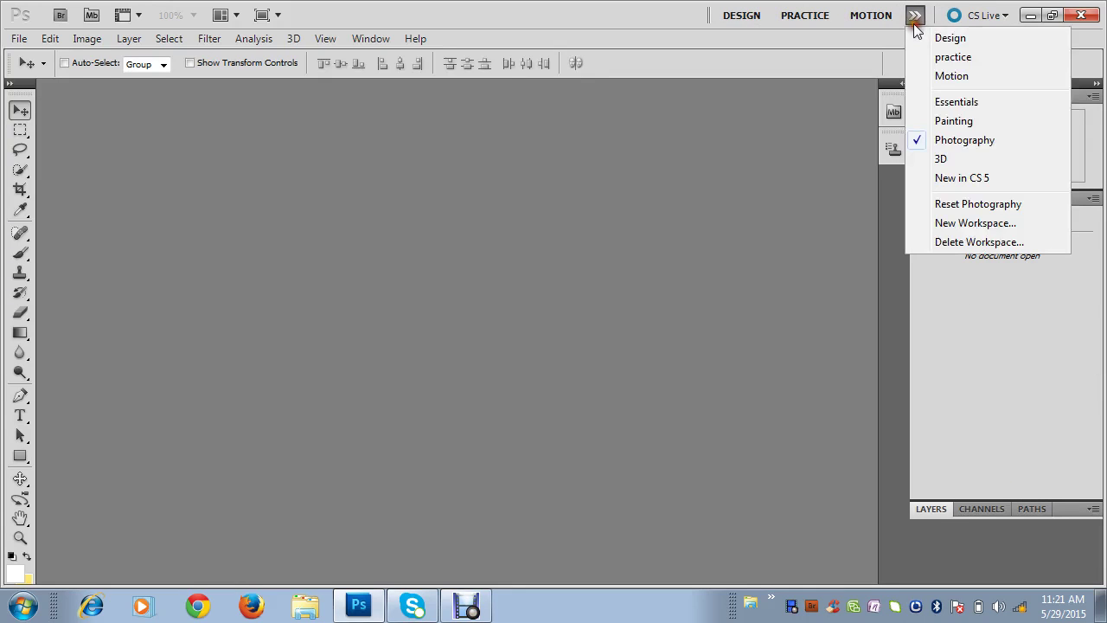
click(845, 233)
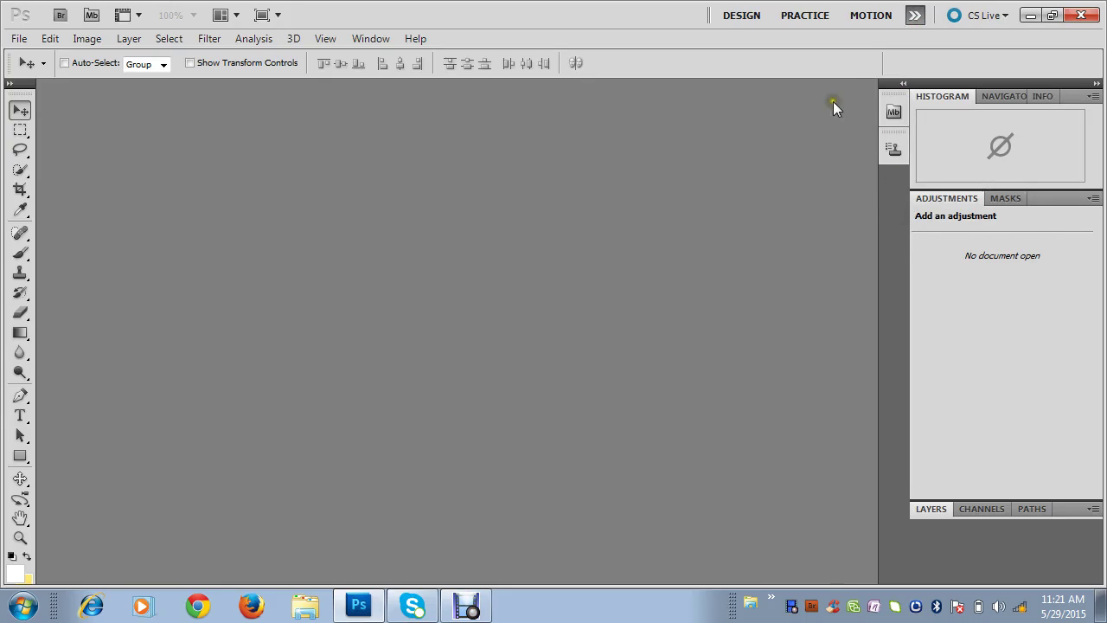
click(915, 16)
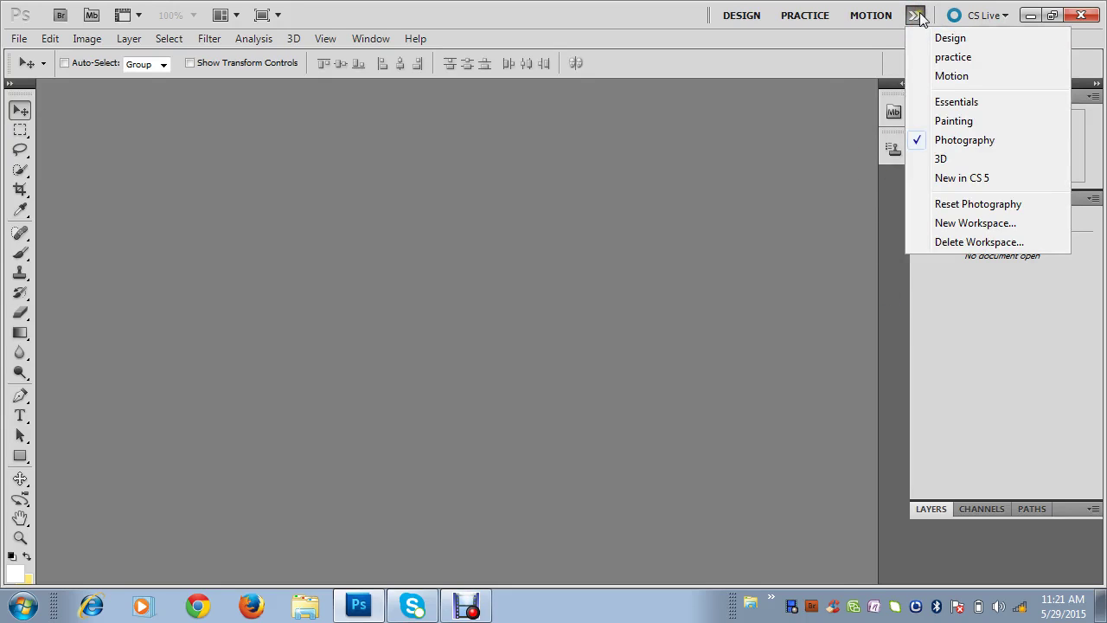
click(925, 205)
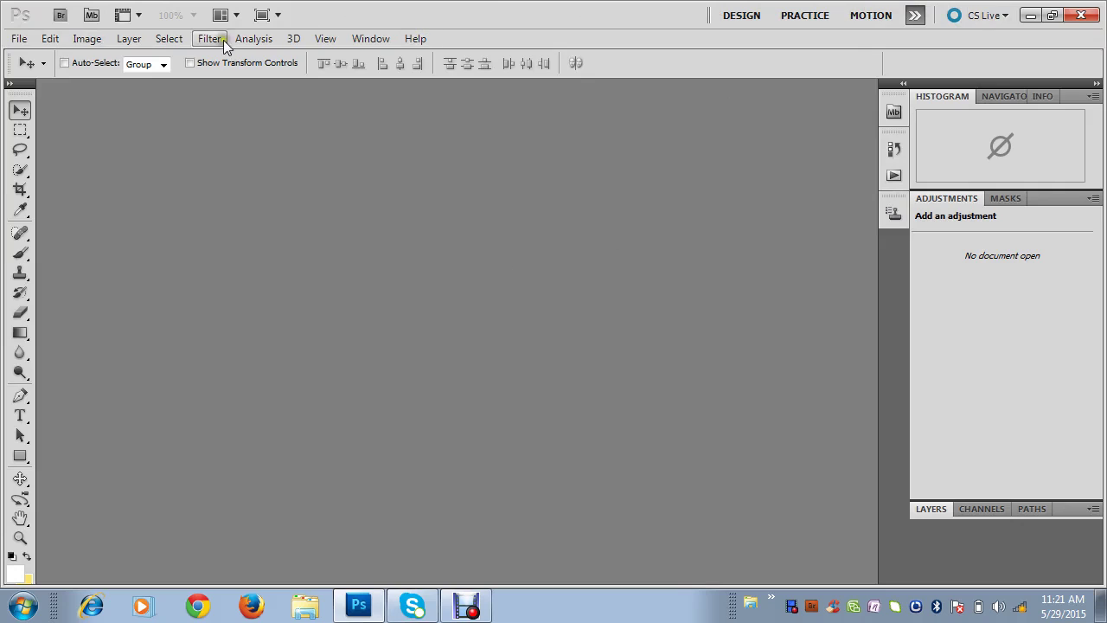
click(81, 48)
click(480, 601)
click(349, 465)
Try the marquee and lasso selection variants, then switch to the Magic Wand tool
mouse_move(26, 134)
mouse_down()
mouse_move(89, 183)
mouse_move(30, 132)
mouse_up()
click(19, 154)
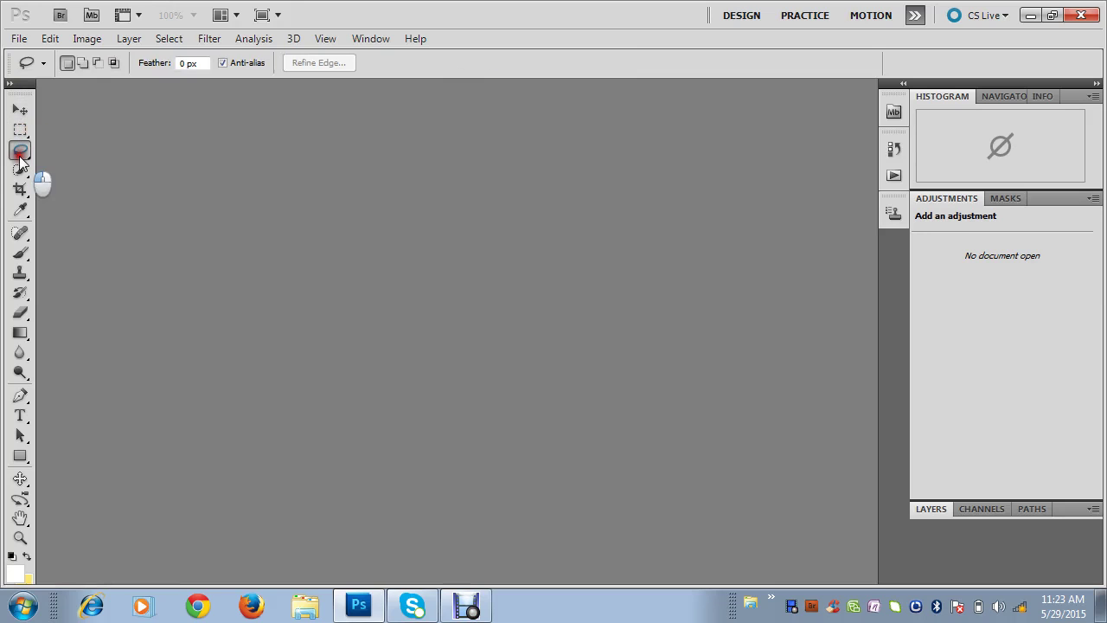
right_click(19, 151)
click(86, 181)
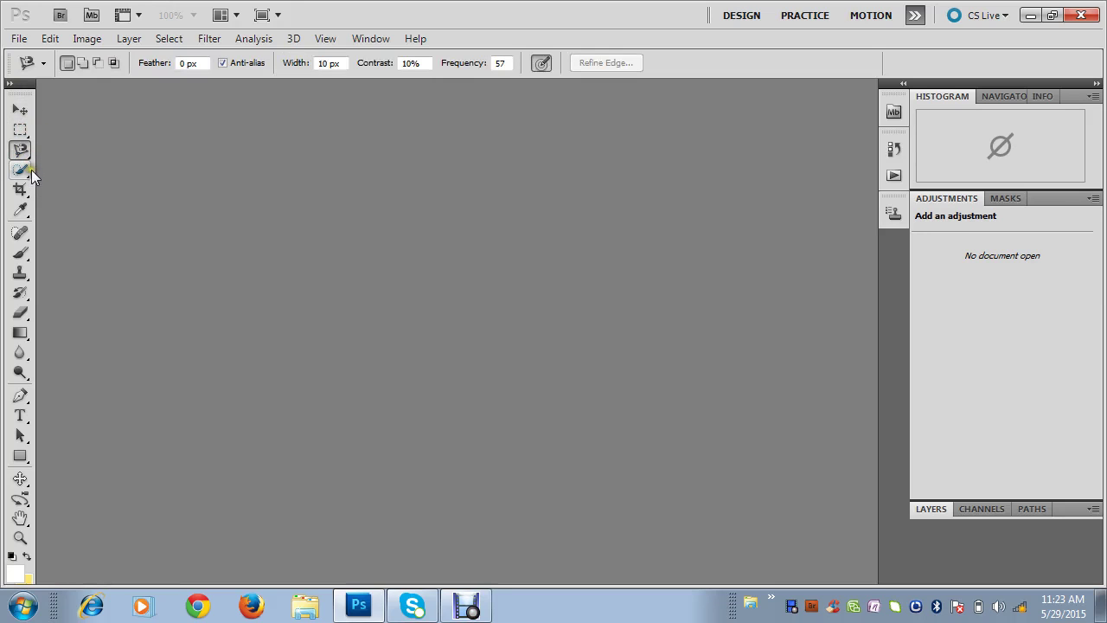
right_click(19, 149)
click(66, 185)
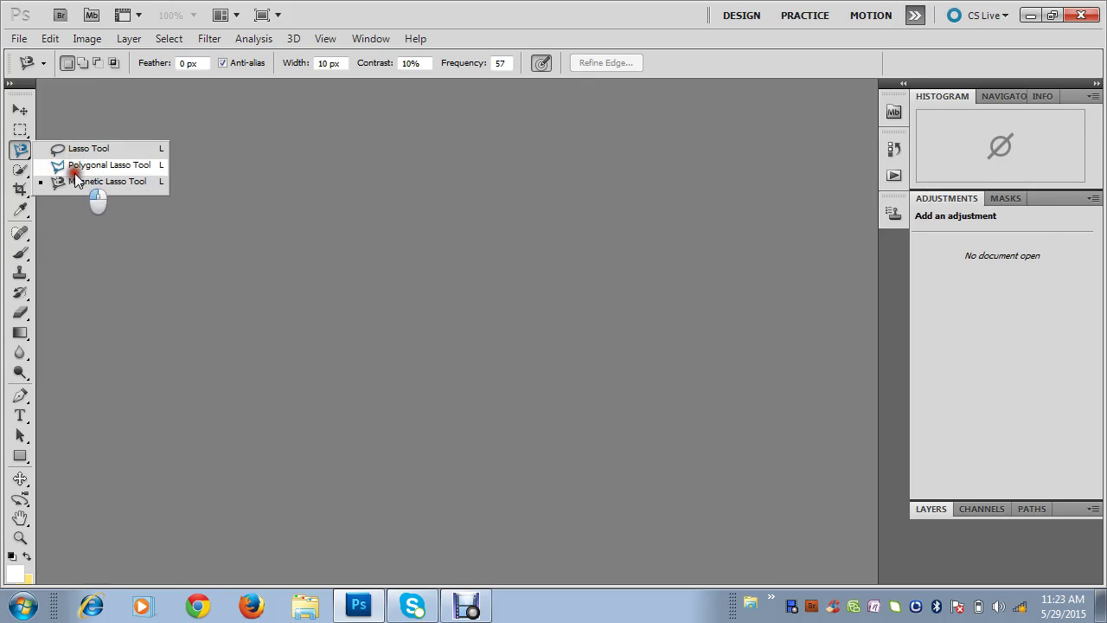
click(68, 180)
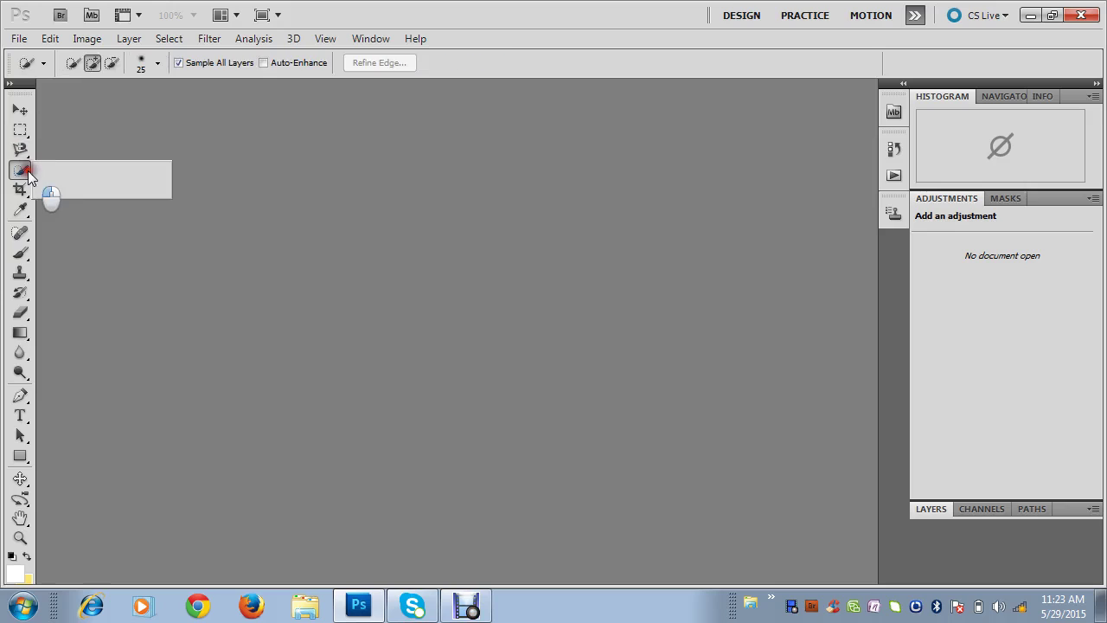
mouse_move(29, 176)
mouse_down()
mouse_move(72, 187)
mouse_move(69, 168)
mouse_up()
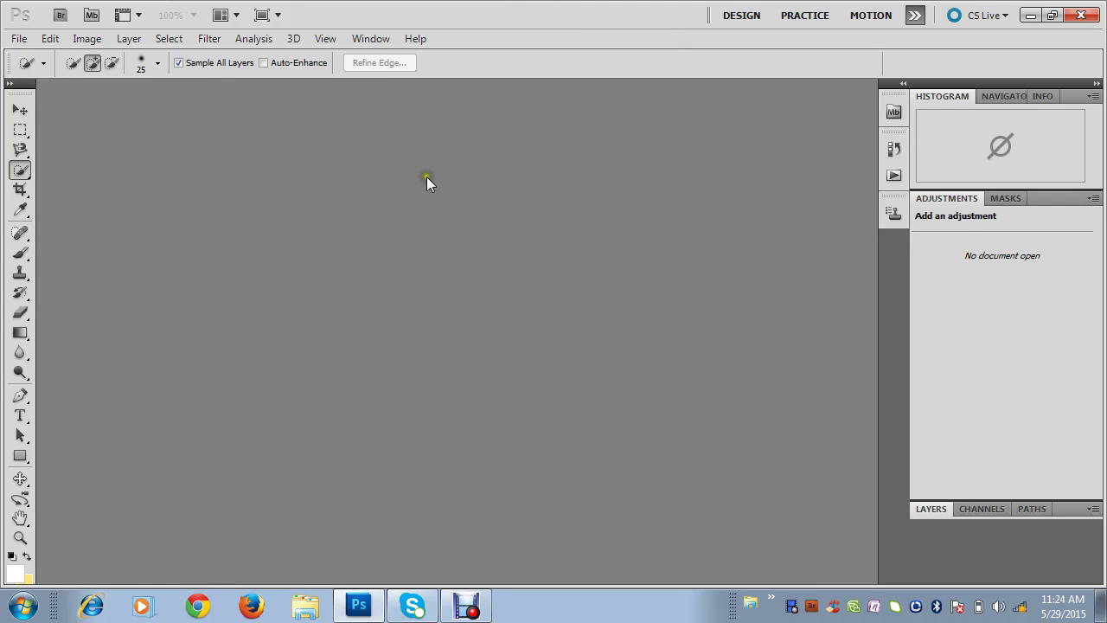
Minimize and restore Photoshop, then show the File menu
click(1031, 16)
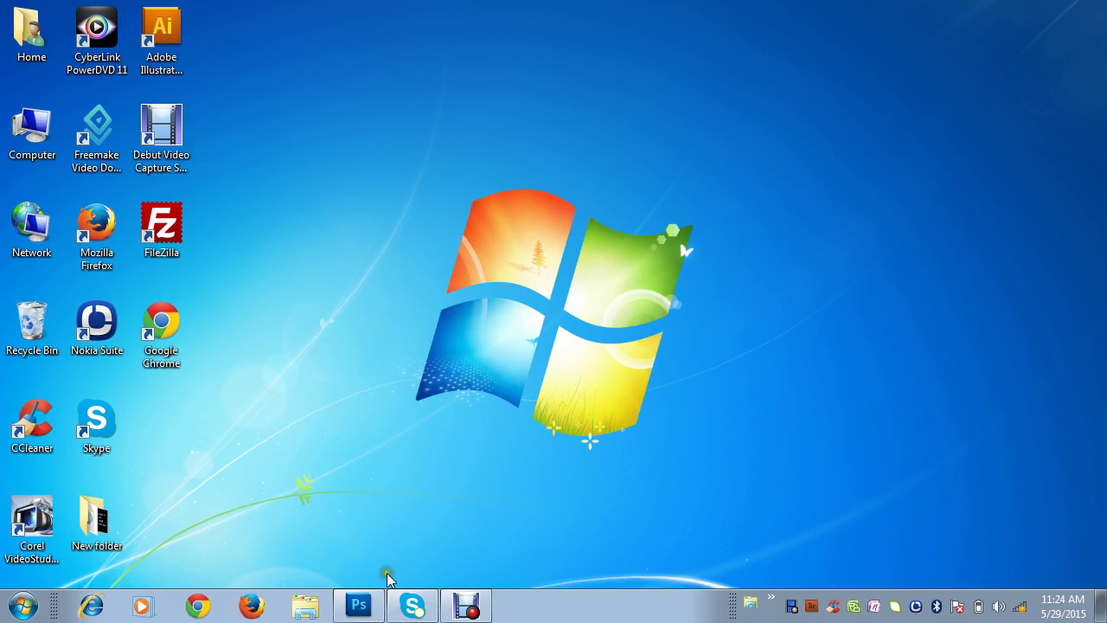
click(359, 605)
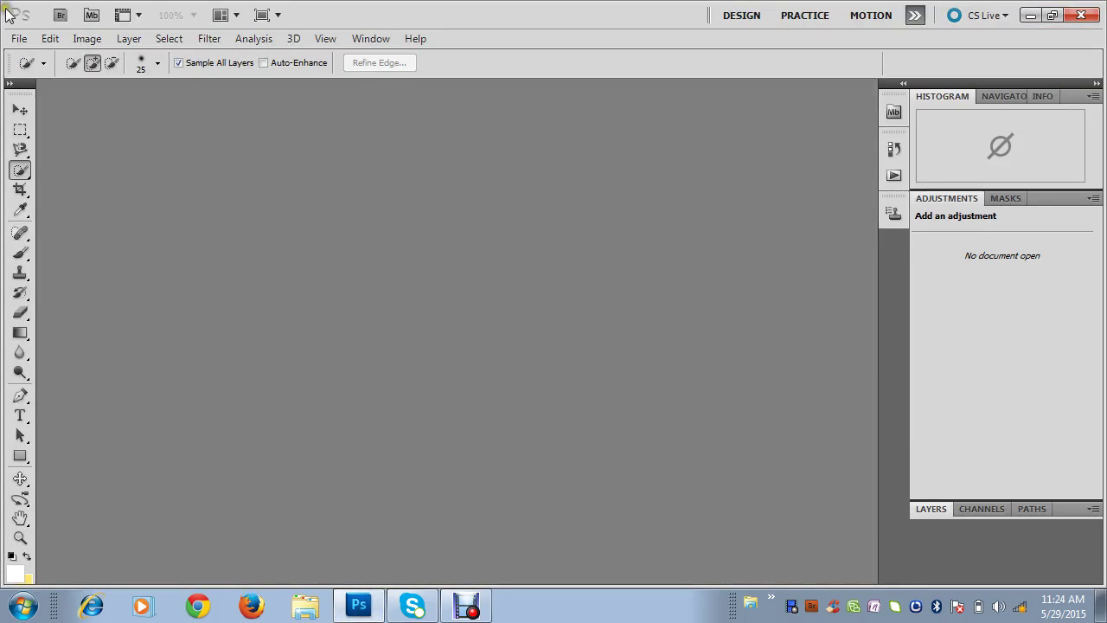
click(17, 39)
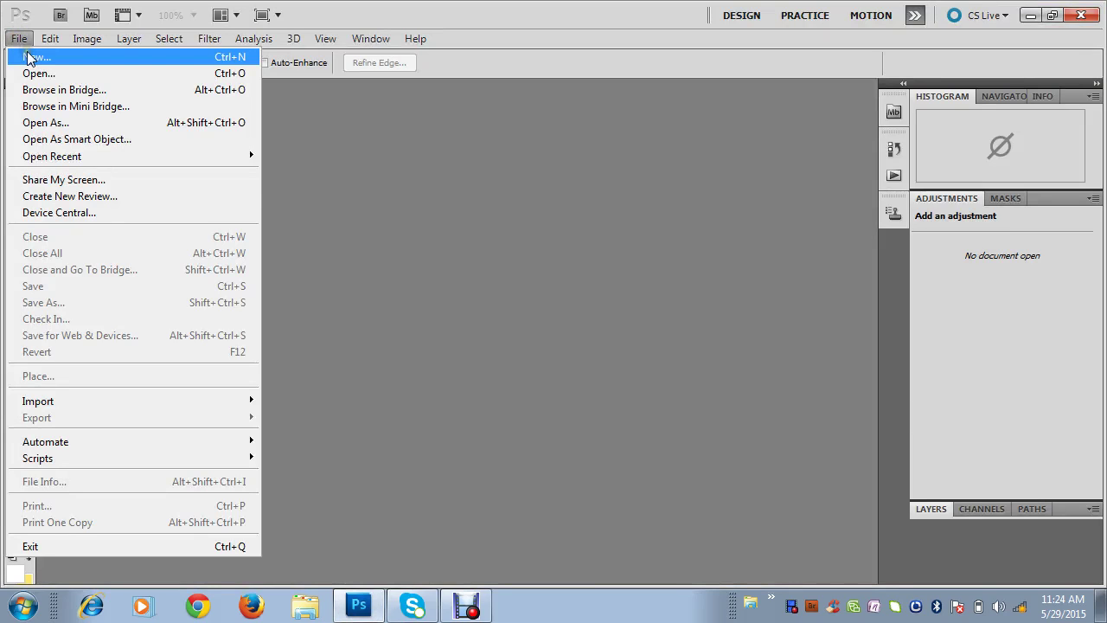
Start a new document and try the Default Photoshop Size and Photo presets
click(35, 56)
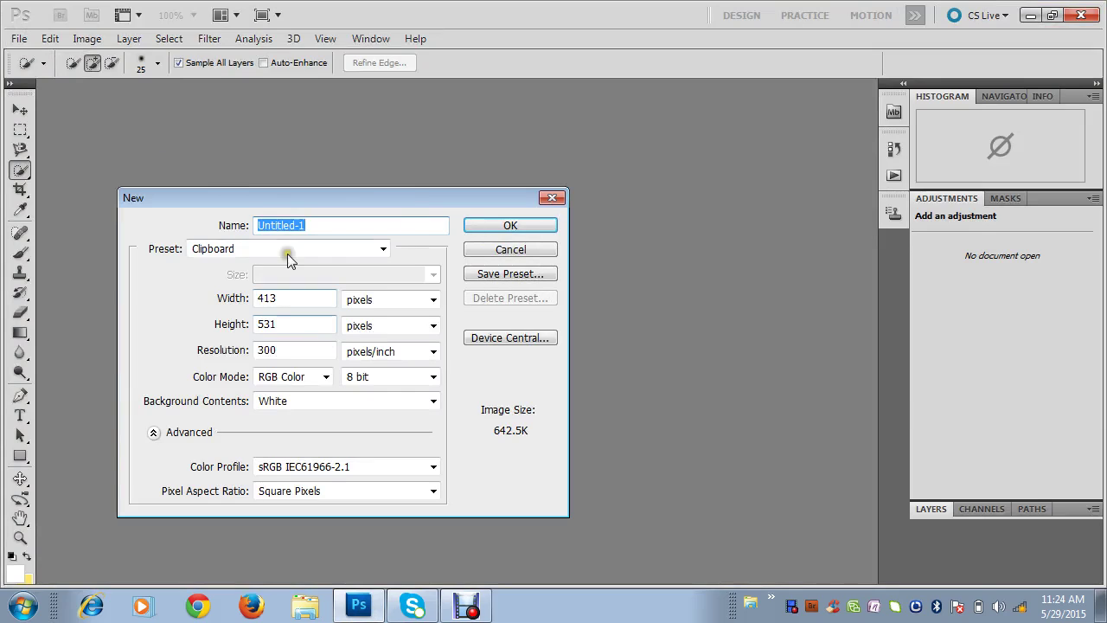
drag(304, 198, 388, 147)
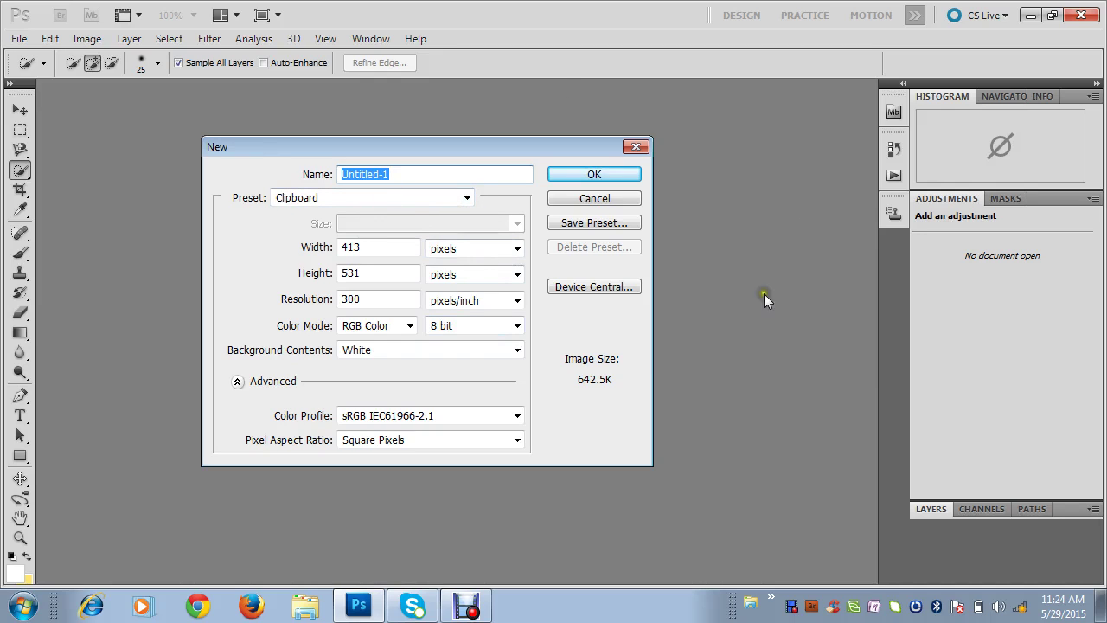
click(467, 201)
click(467, 198)
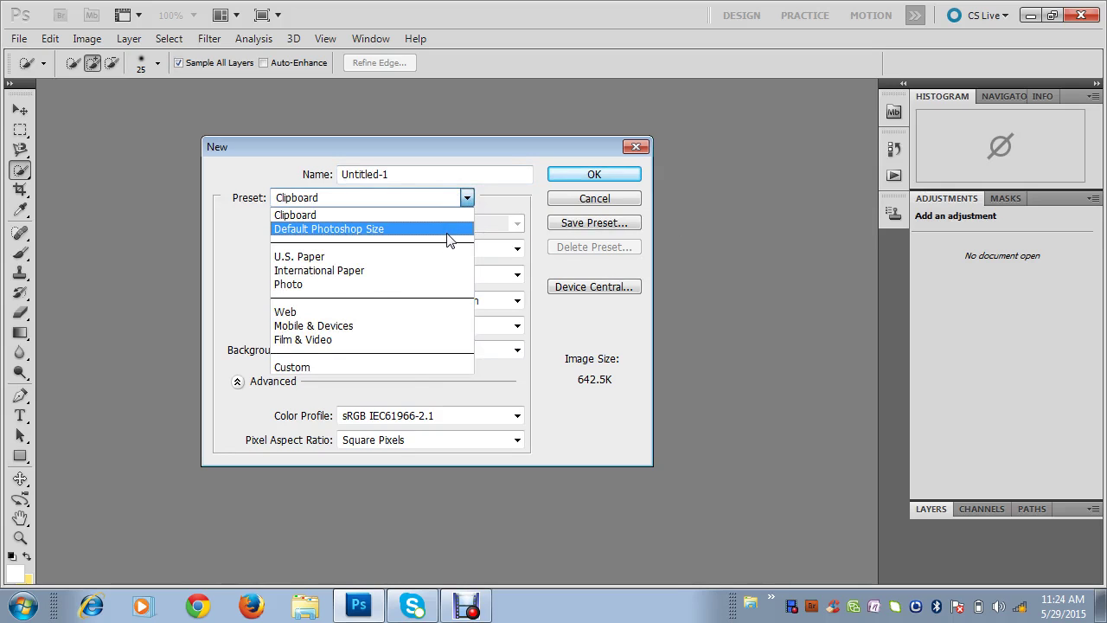
click(447, 230)
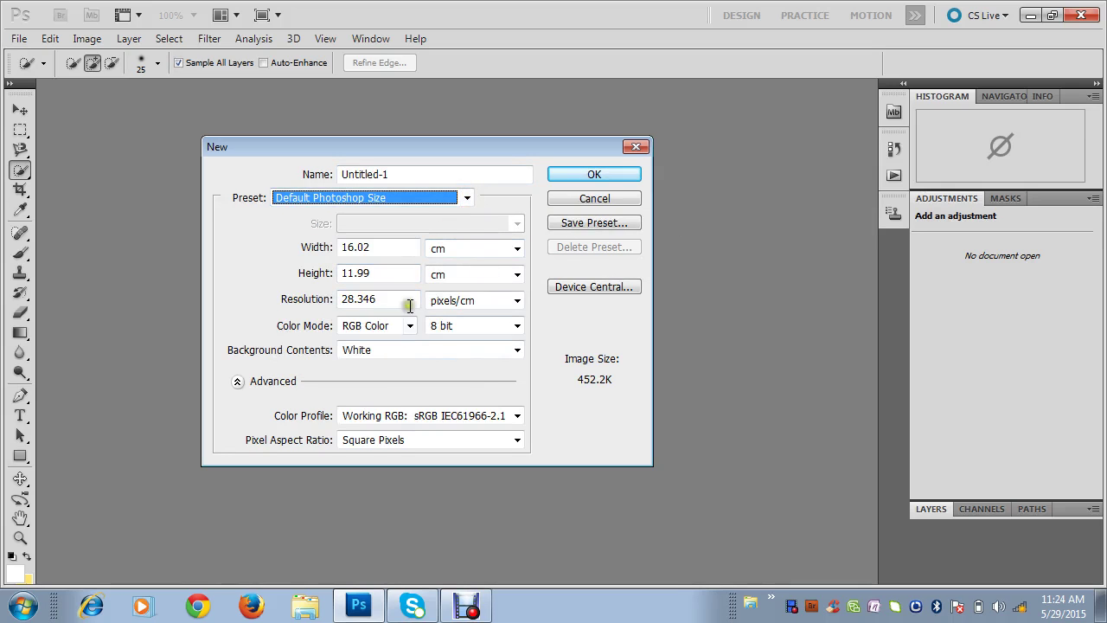
click(460, 202)
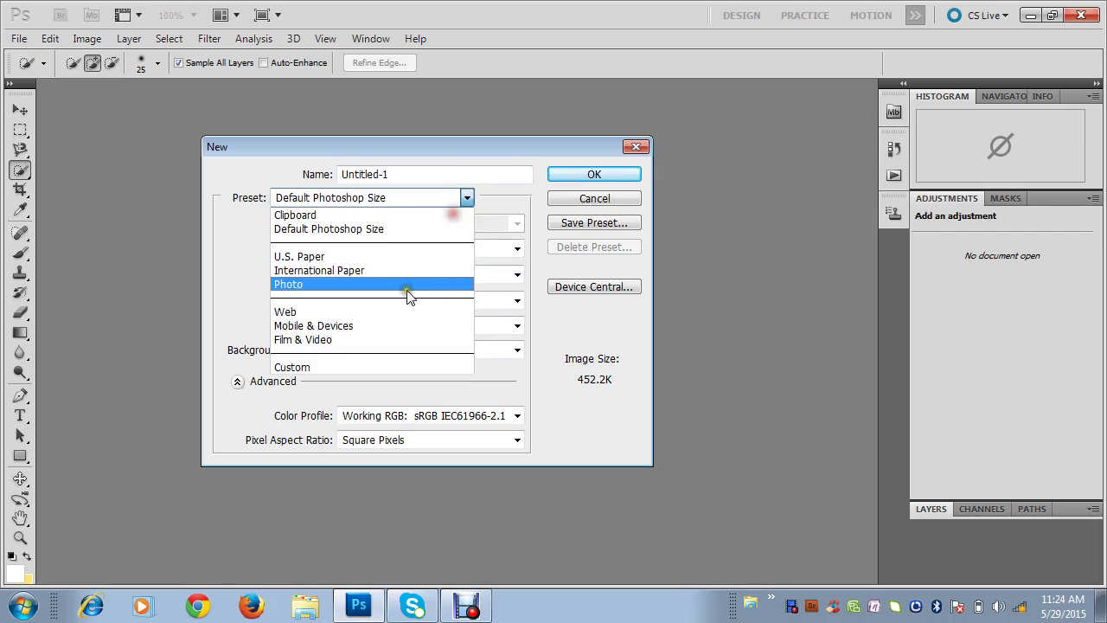
click(409, 285)
Try U.S. Paper, then settle on the 413 × 531 px Clipboard preset and clear its width
click(467, 198)
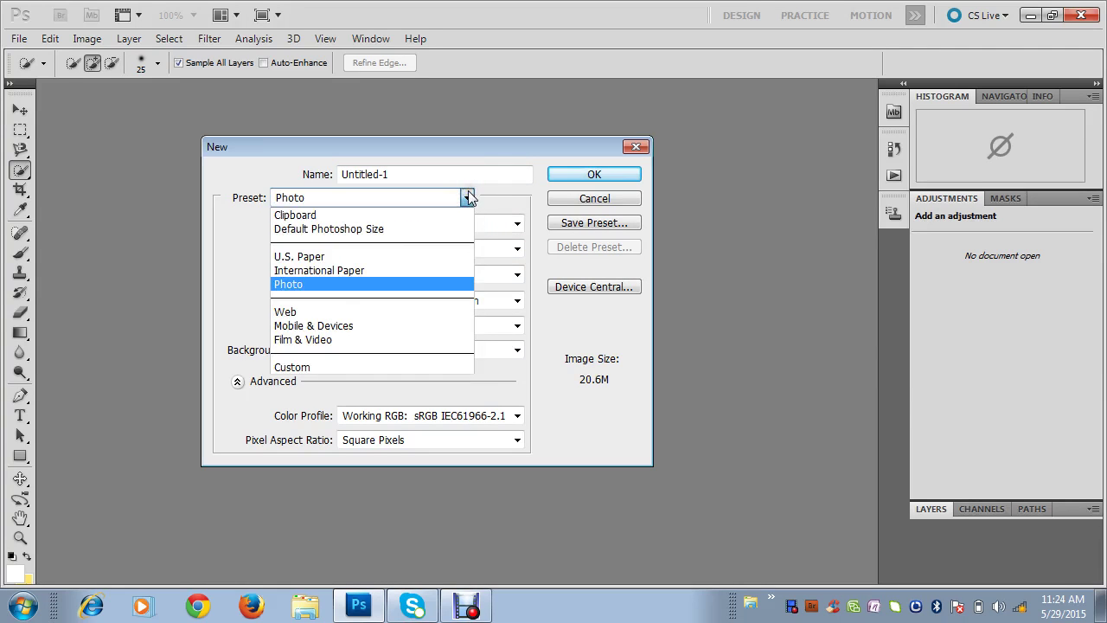
click(468, 198)
click(467, 198)
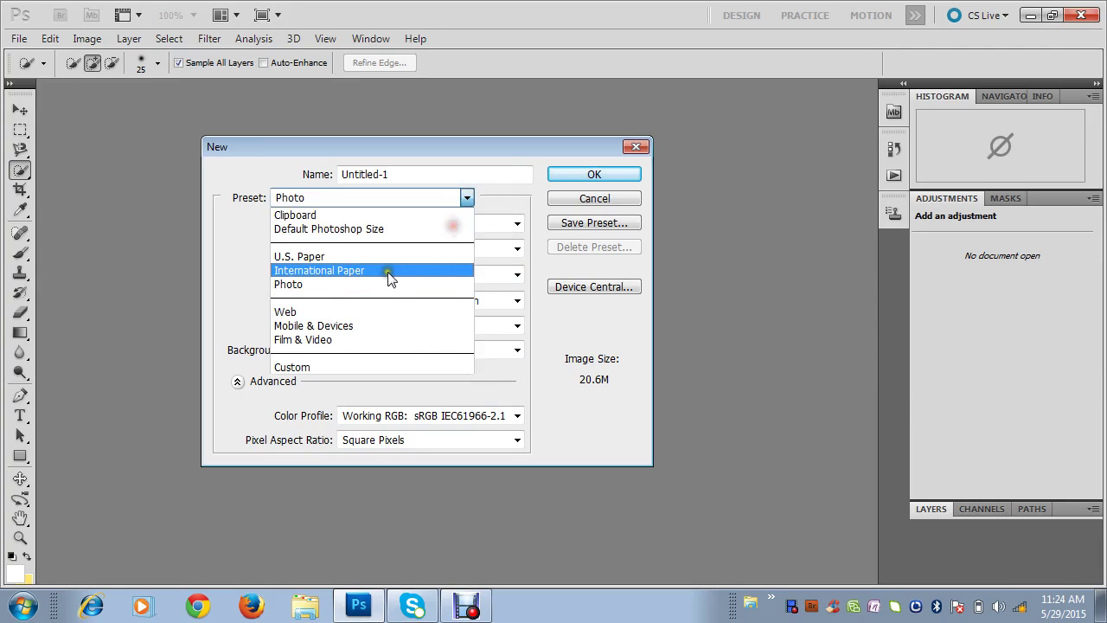
click(387, 256)
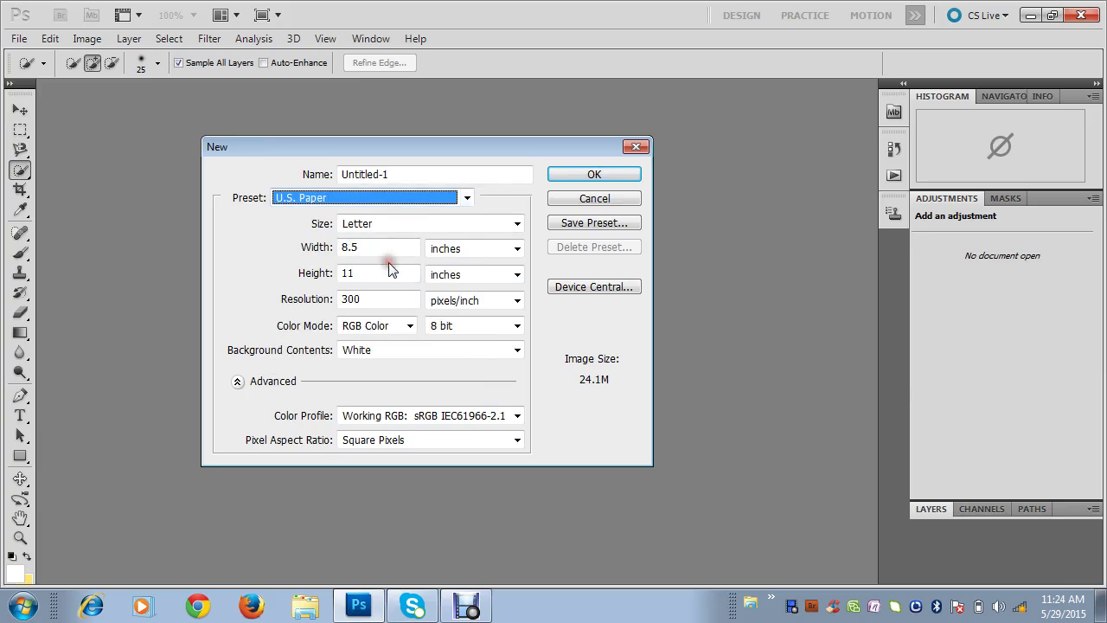
click(458, 199)
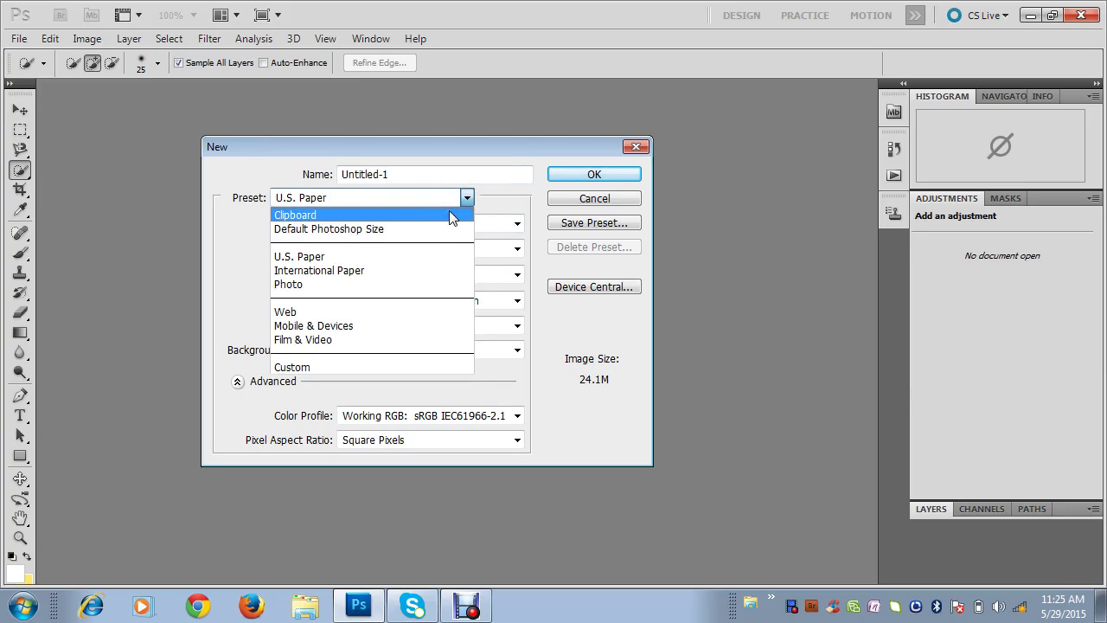
click(449, 212)
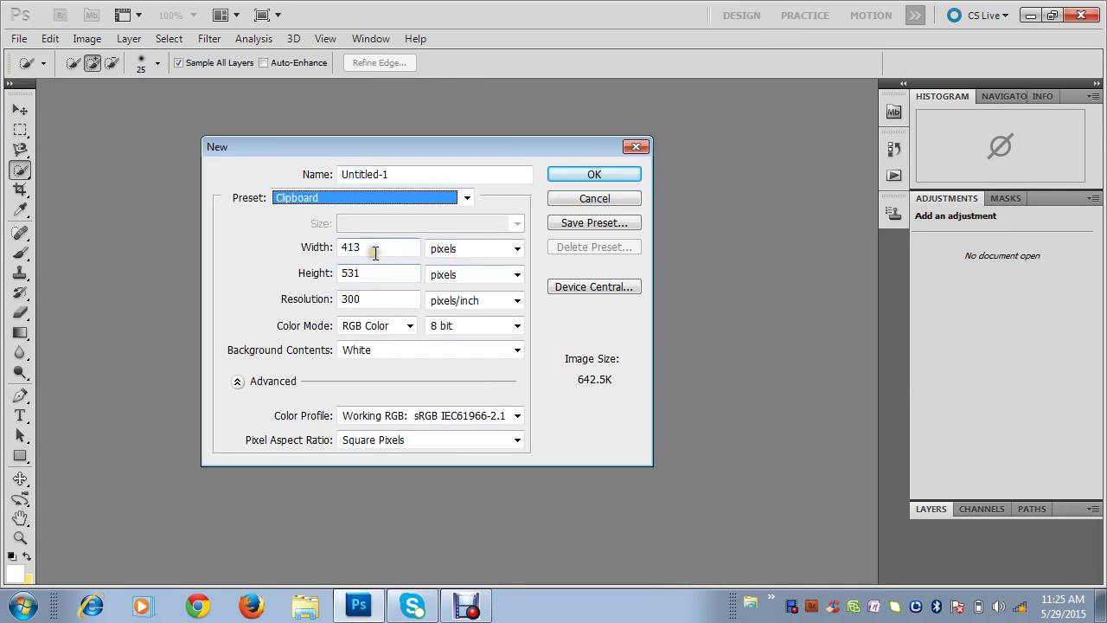
click(375, 251)
key(BackSpace)
key(BackSpace)
key(BackSpace)
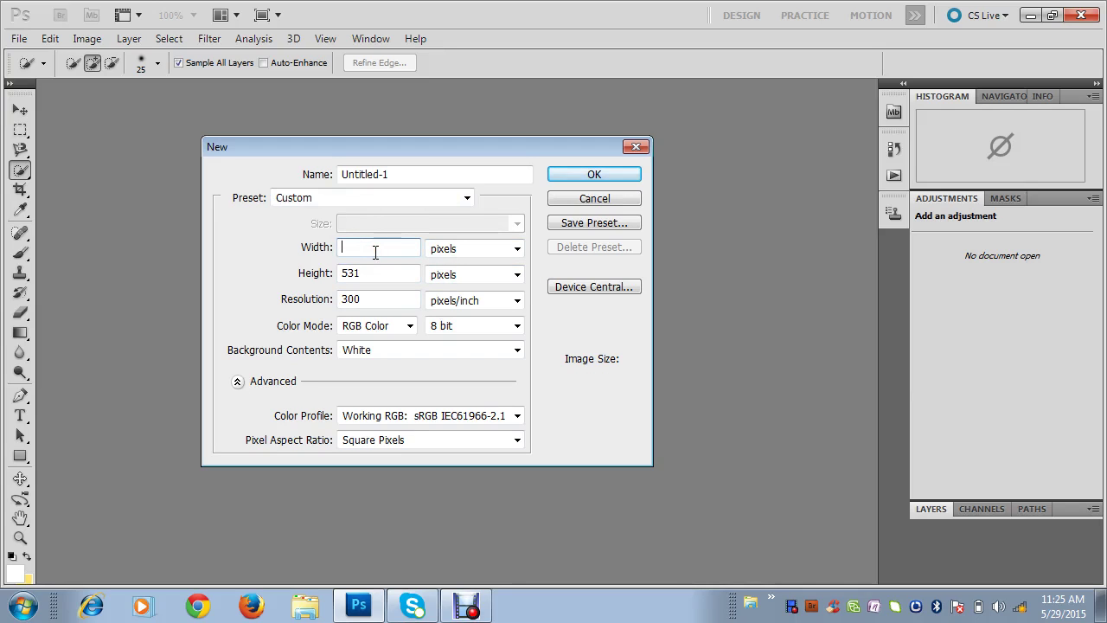
text(50)
Re-enter the height and switch units to inches then centimetres, giving 0.42 × 203.2 cm
double_click(407, 273)
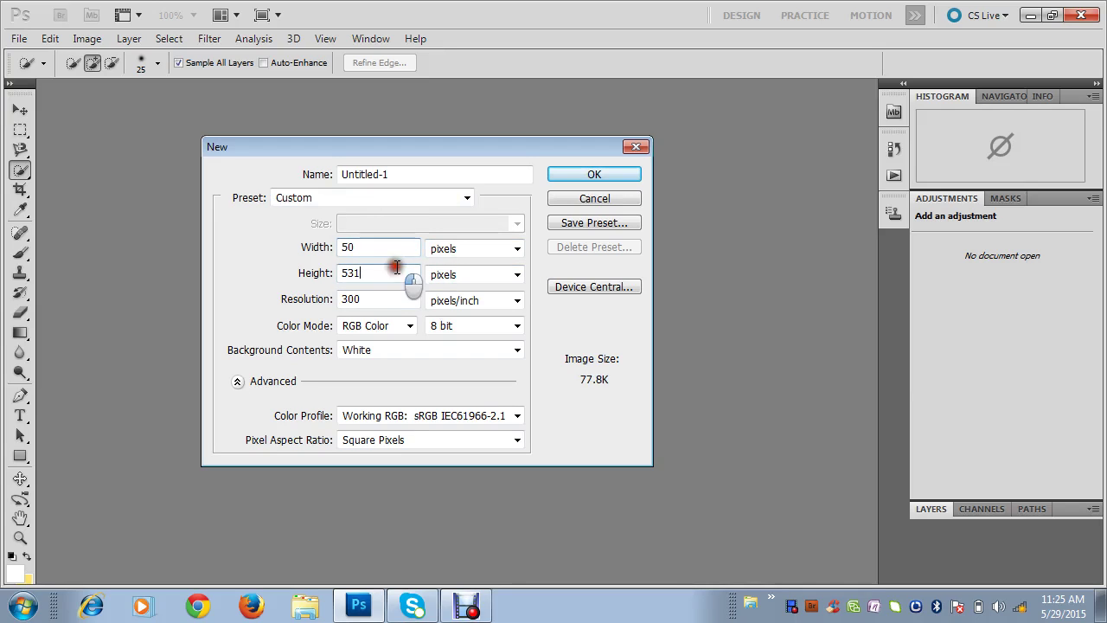
key(BackSpace)
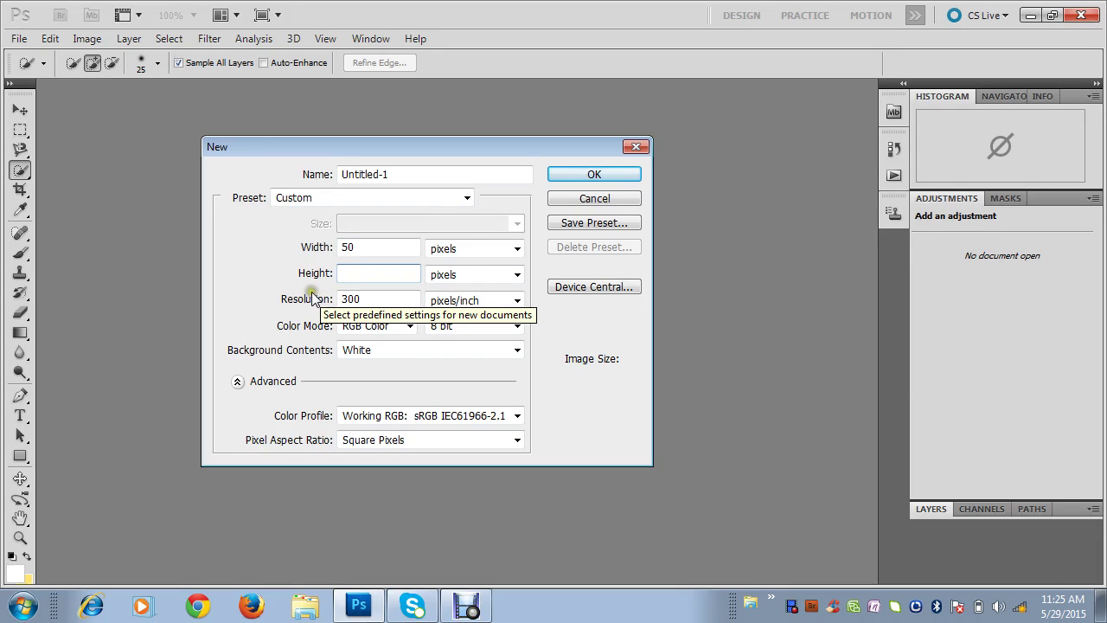
text(80)
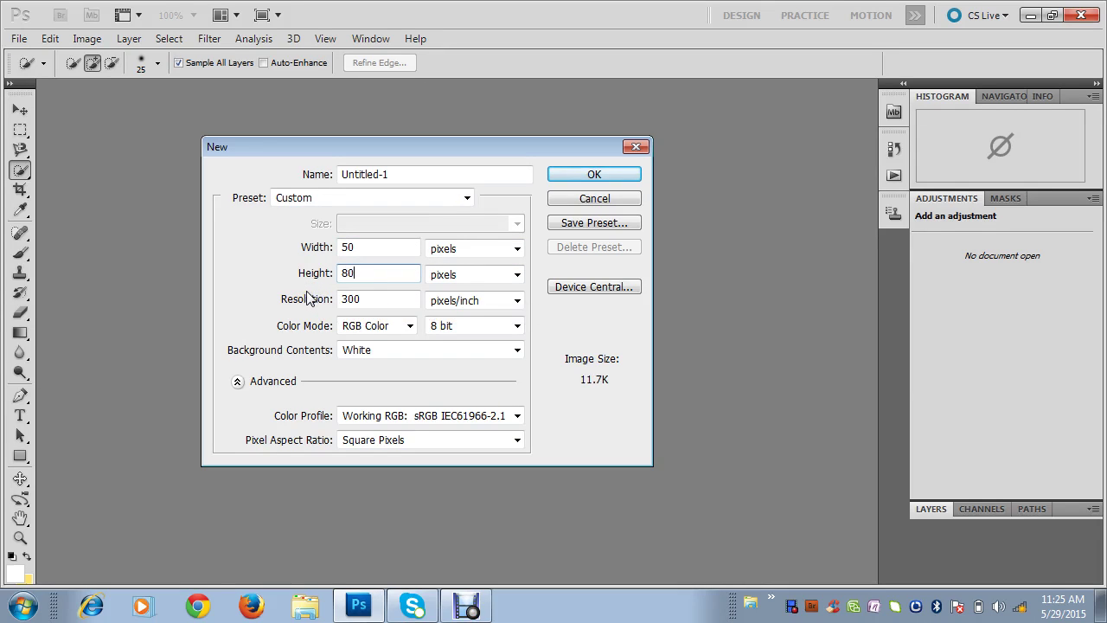
click(516, 249)
click(486, 280)
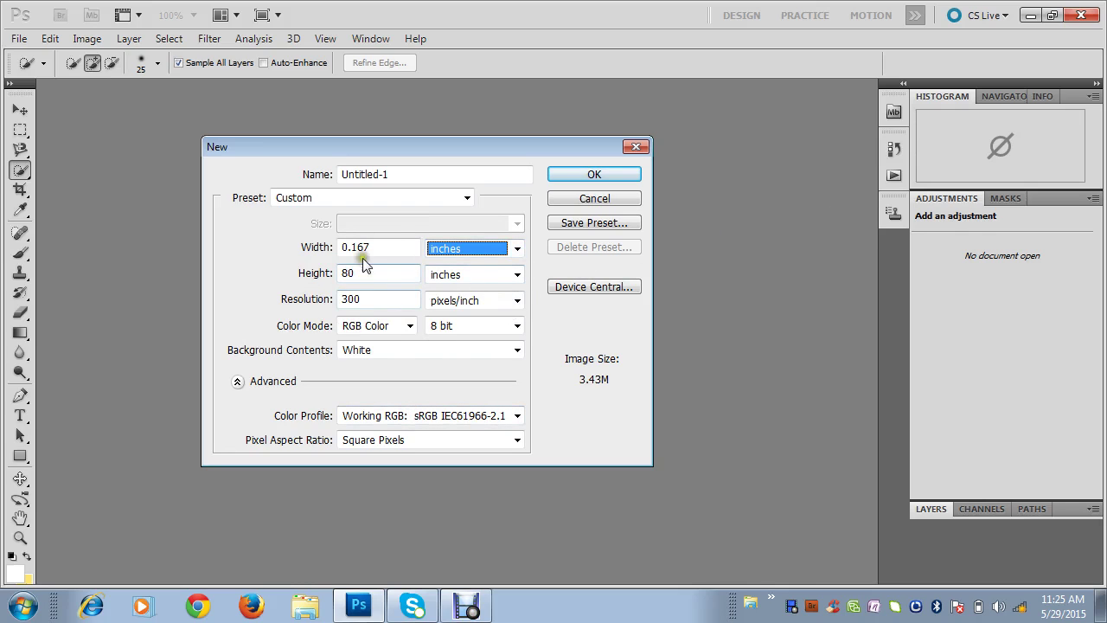
click(517, 274)
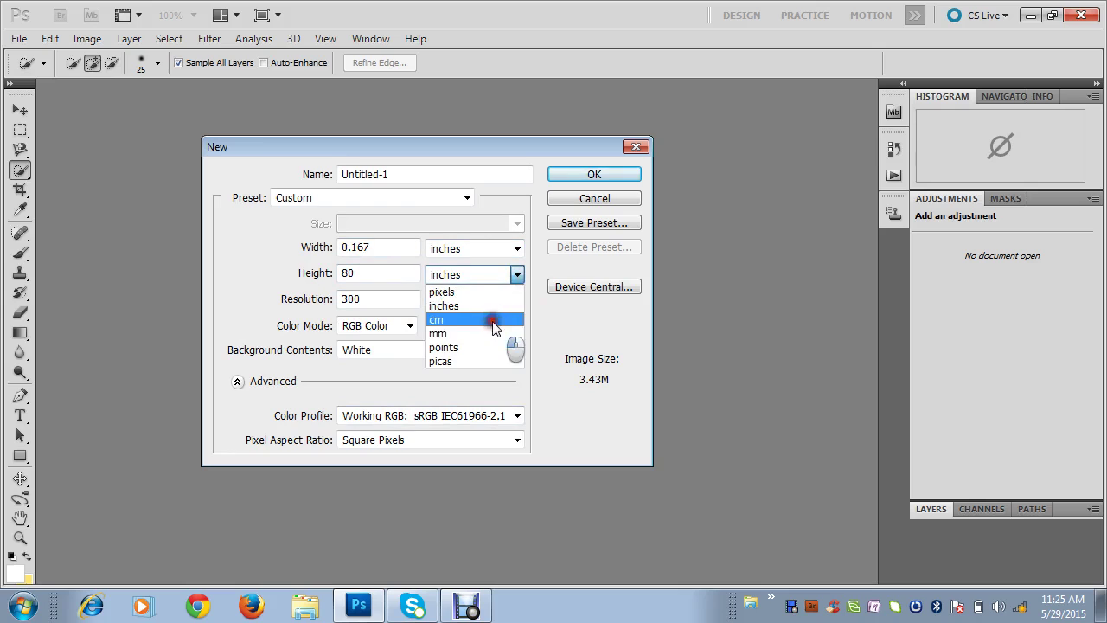
click(488, 319)
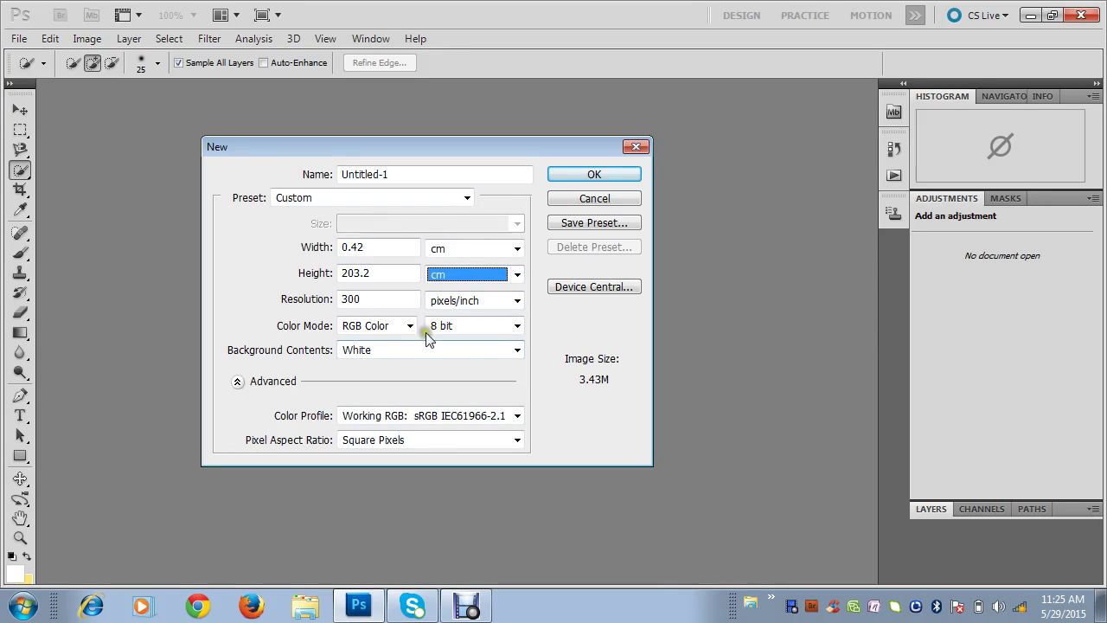
click(518, 326)
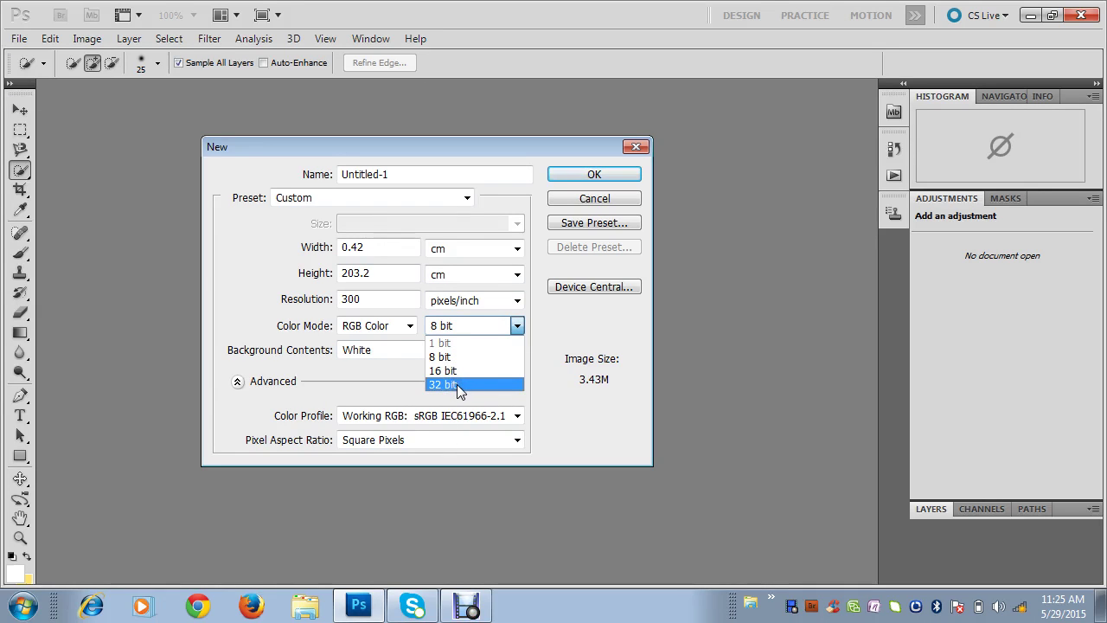
Confirm RGB Color mode at 8 bit depth in the New dialog
click(504, 325)
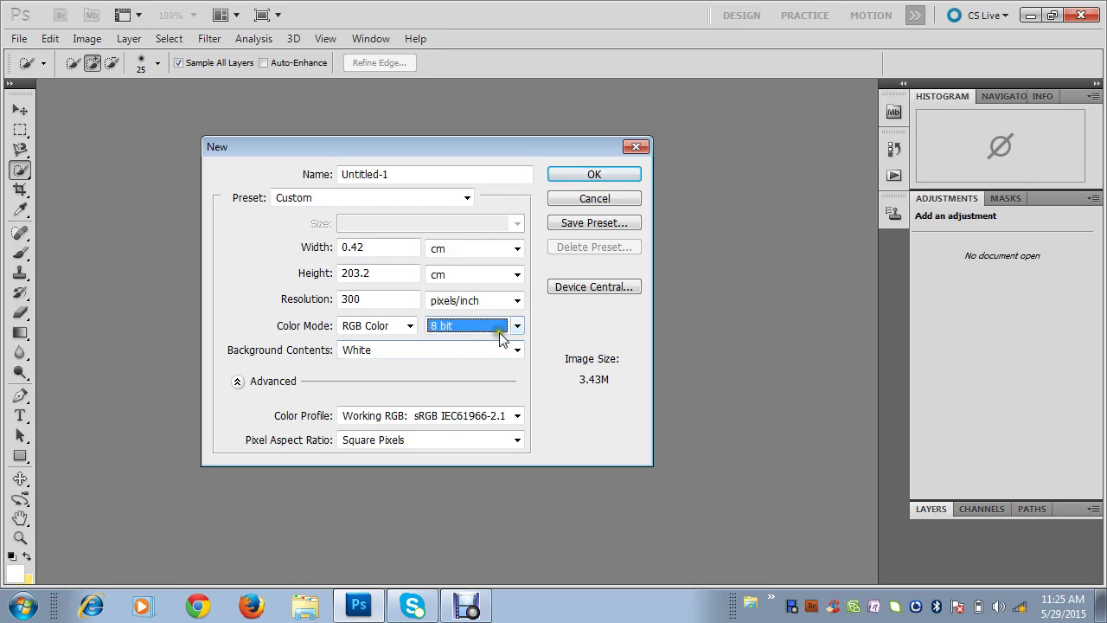
click(406, 329)
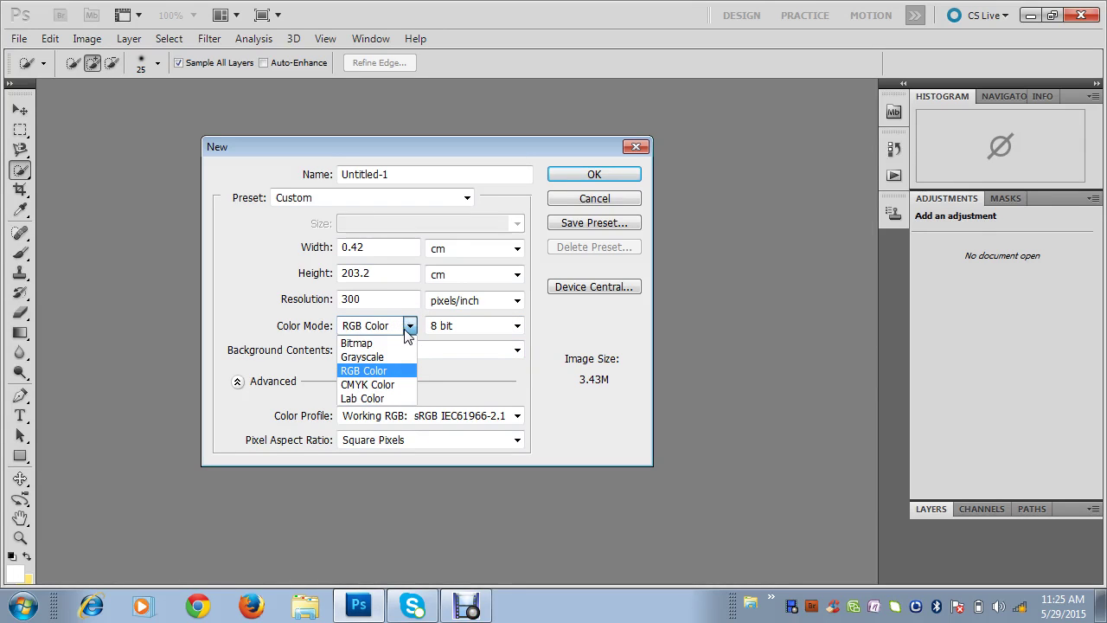
click(410, 328)
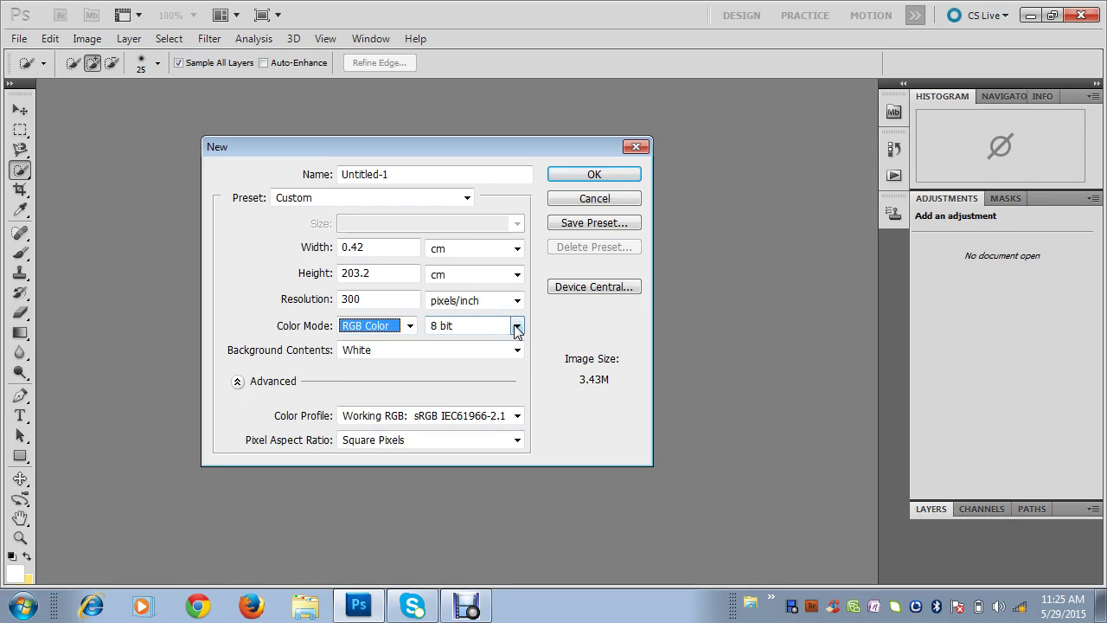
click(434, 326)
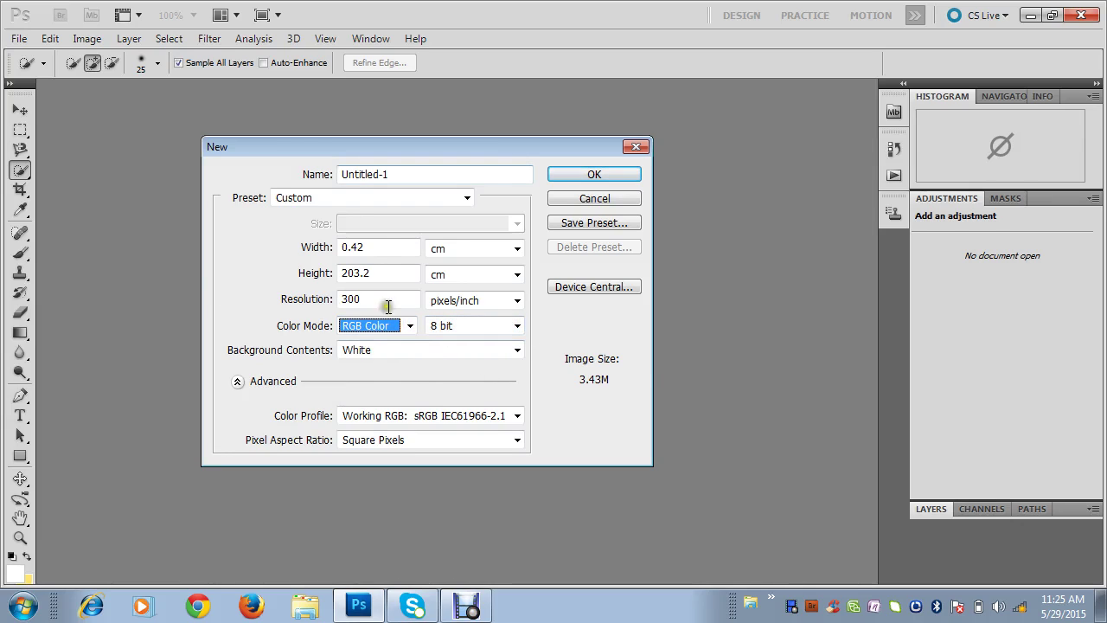
click(517, 327)
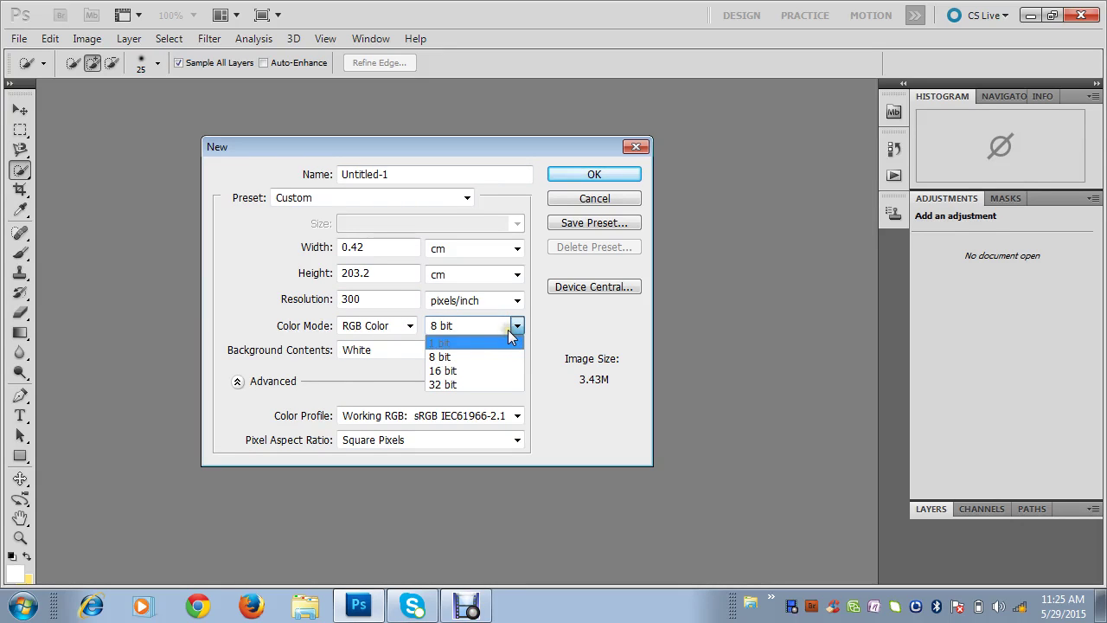
click(515, 326)
click(510, 325)
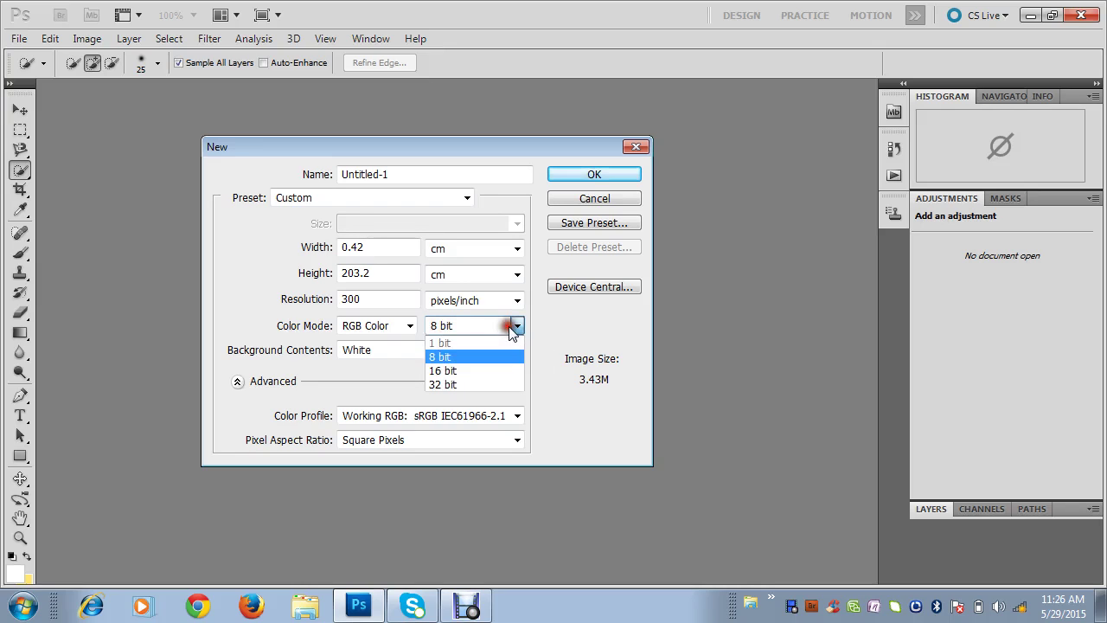
click(519, 330)
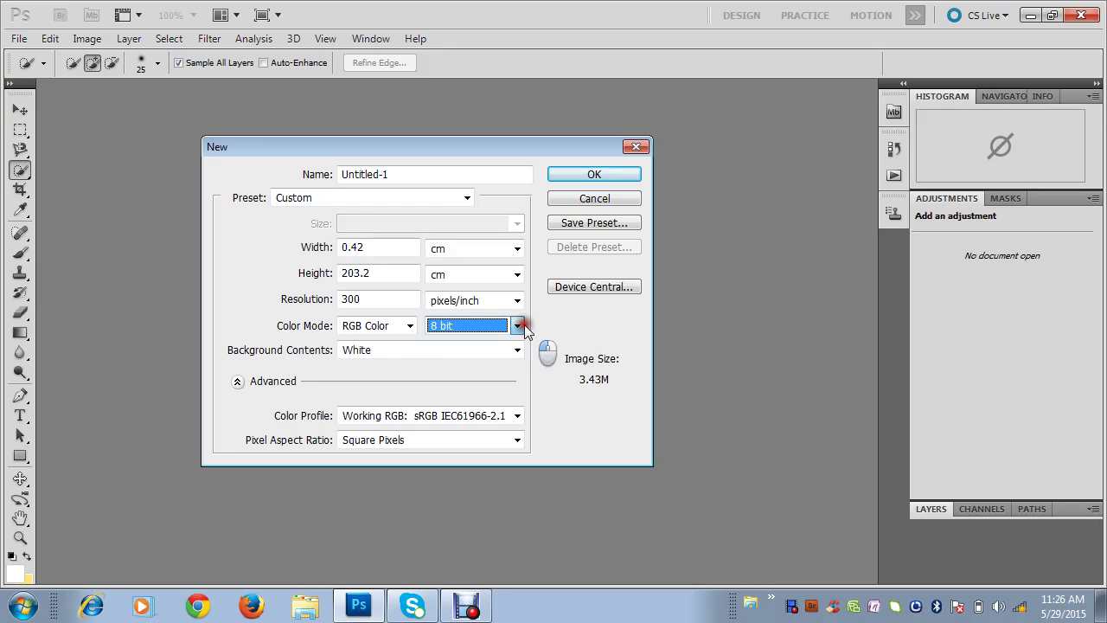
click(411, 328)
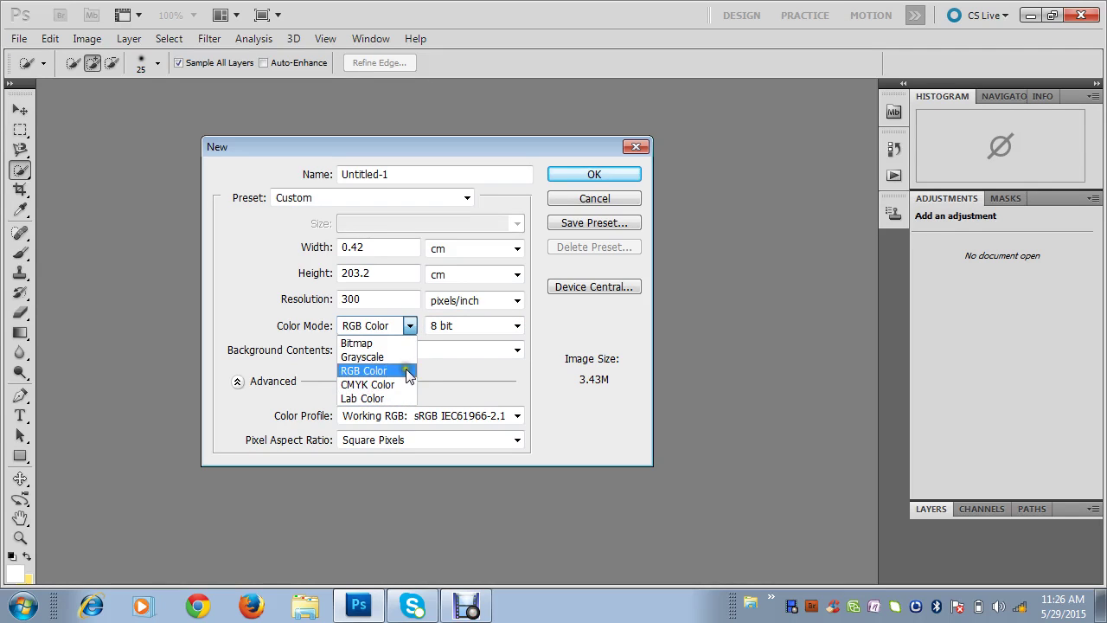
click(413, 326)
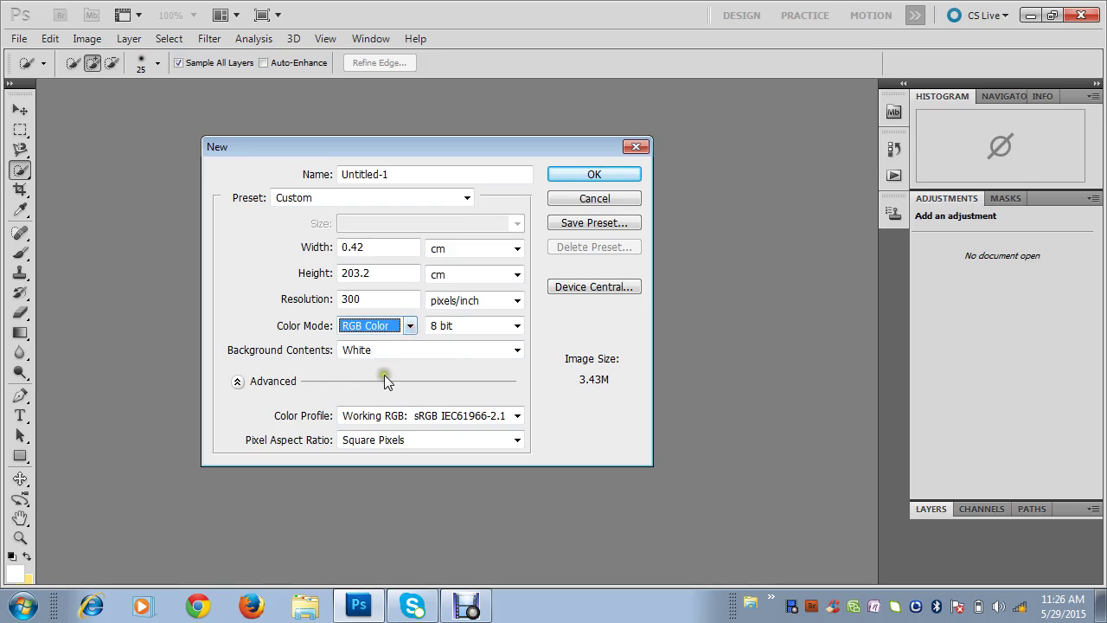
Keep White as the background contents
click(515, 351)
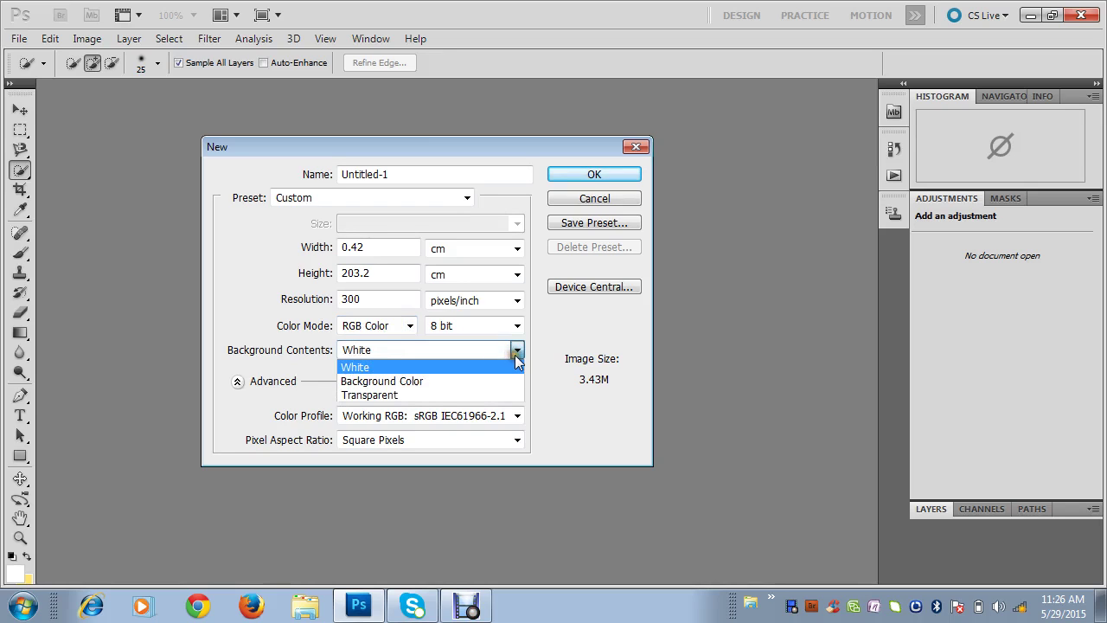
click(515, 351)
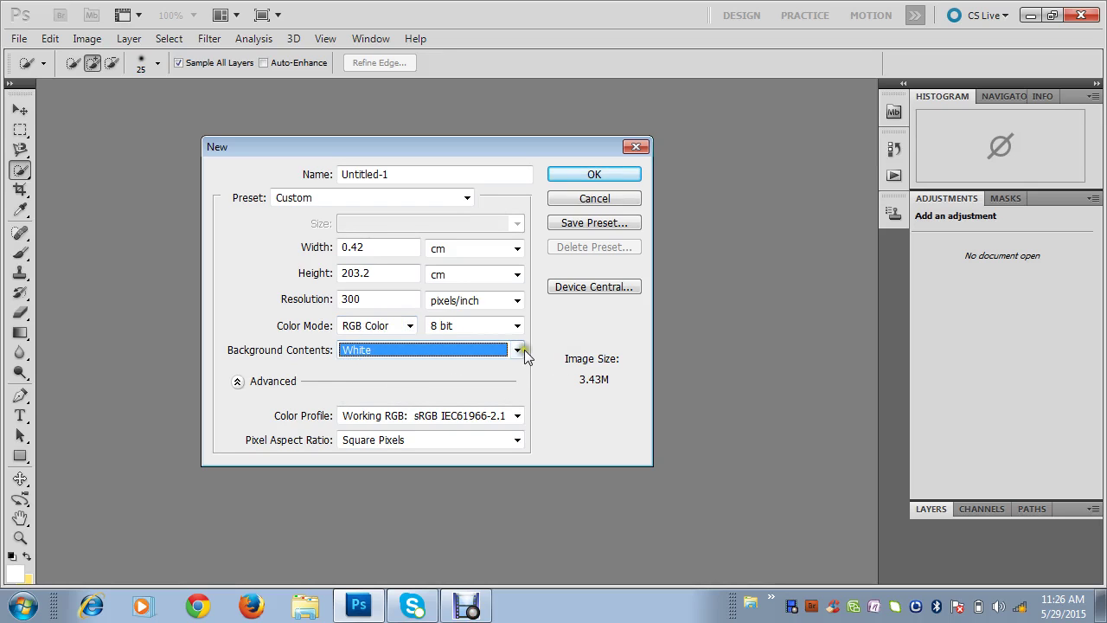
click(518, 349)
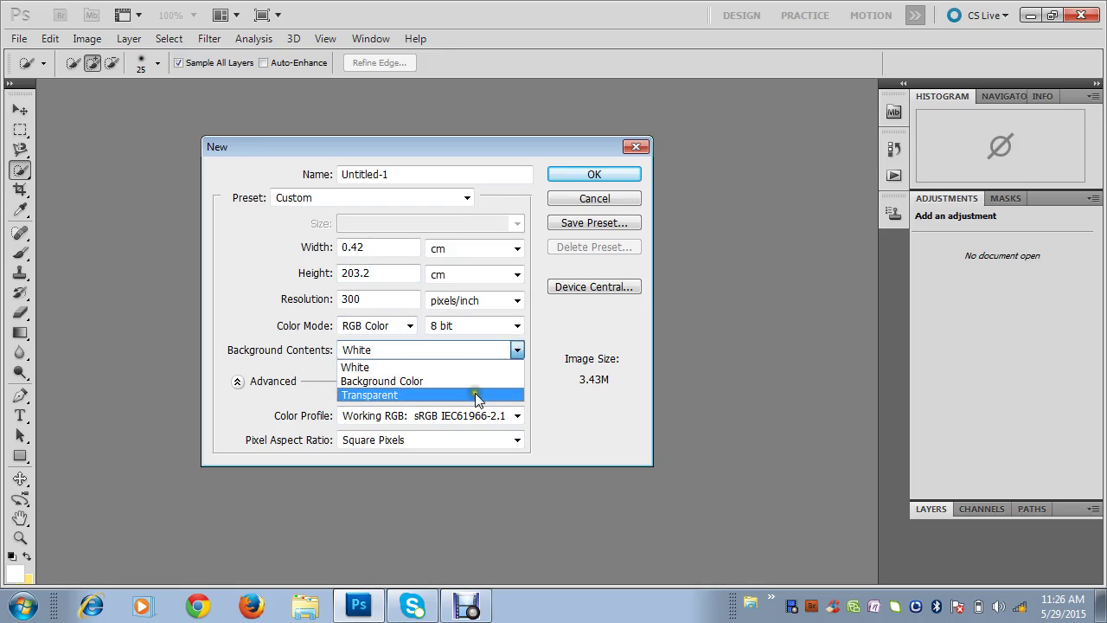
click(515, 350)
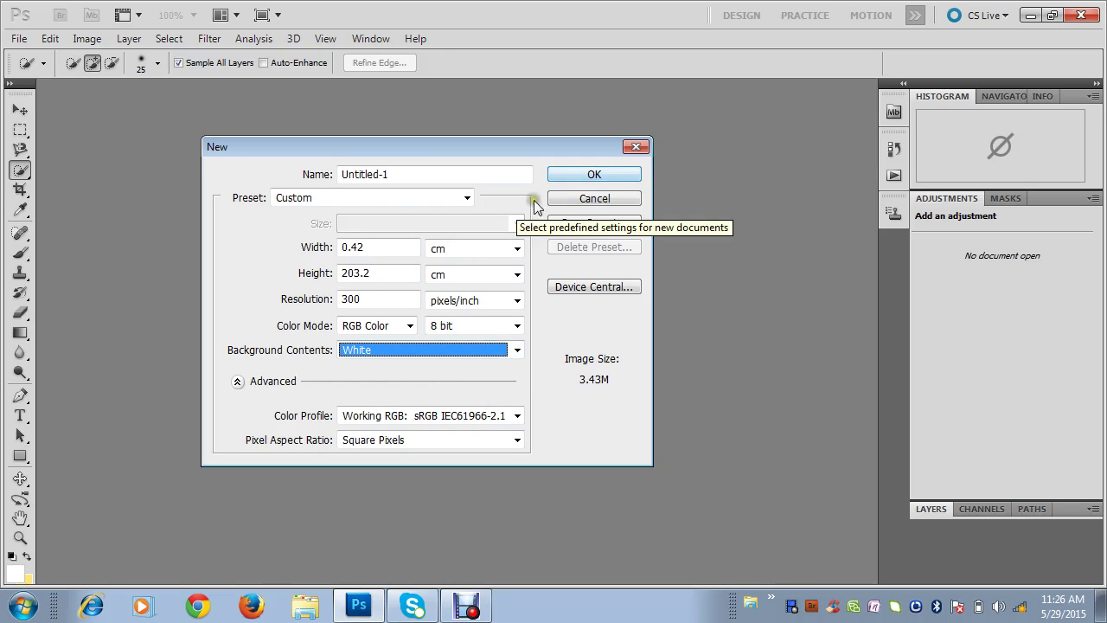
Create and close a test document, then make a new 413 × 531 px Clipboard-preset document at 300 ppi
click(593, 178)
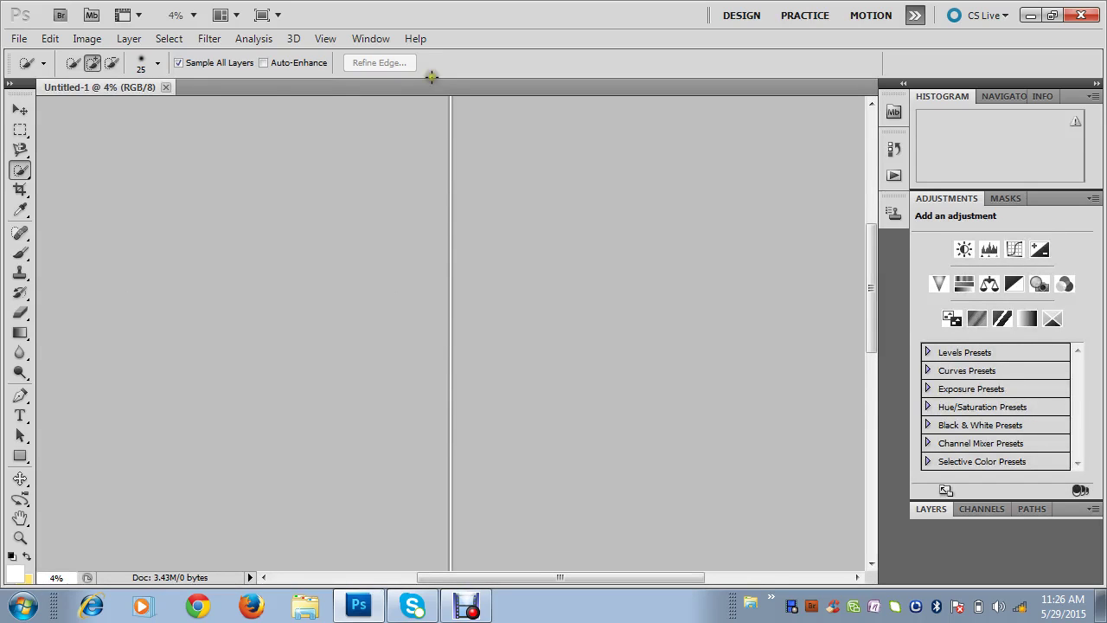
click(165, 87)
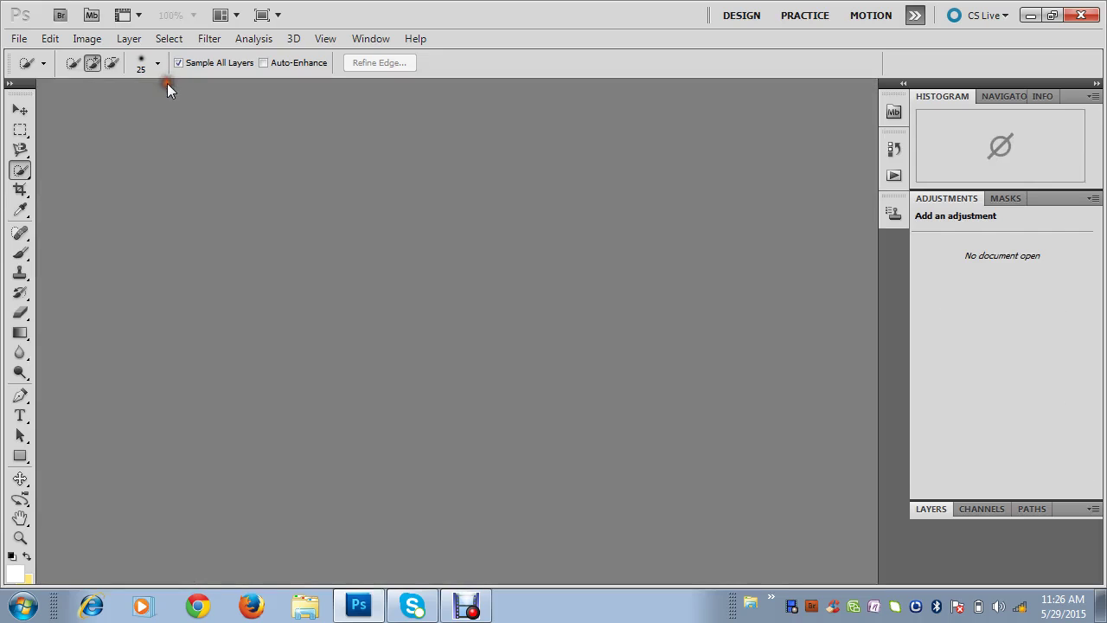
click(19, 38)
click(52, 57)
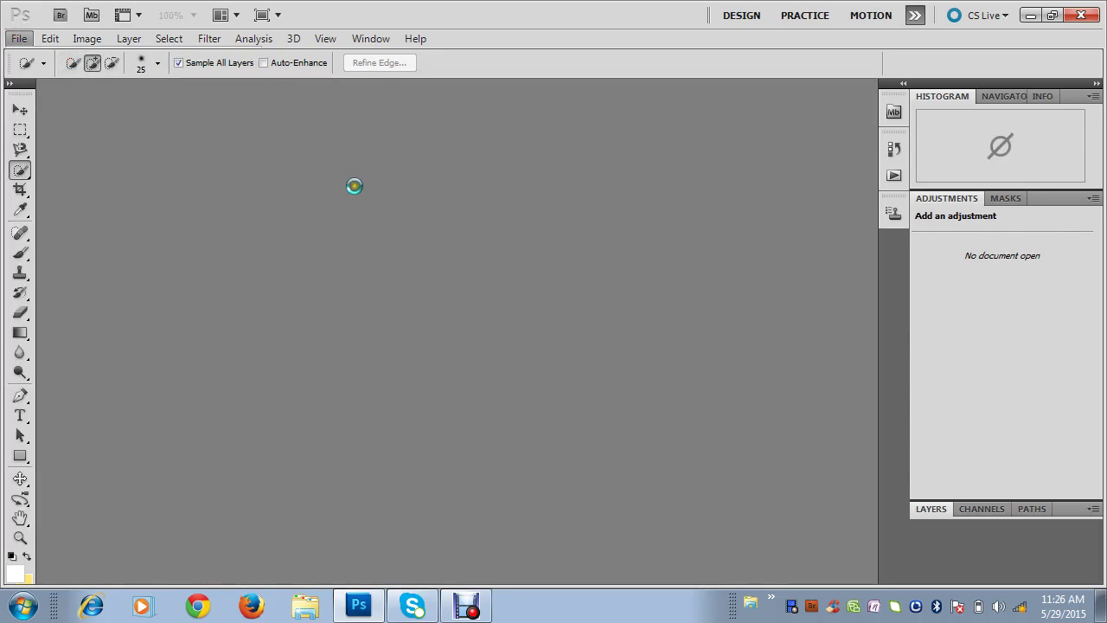
click(466, 198)
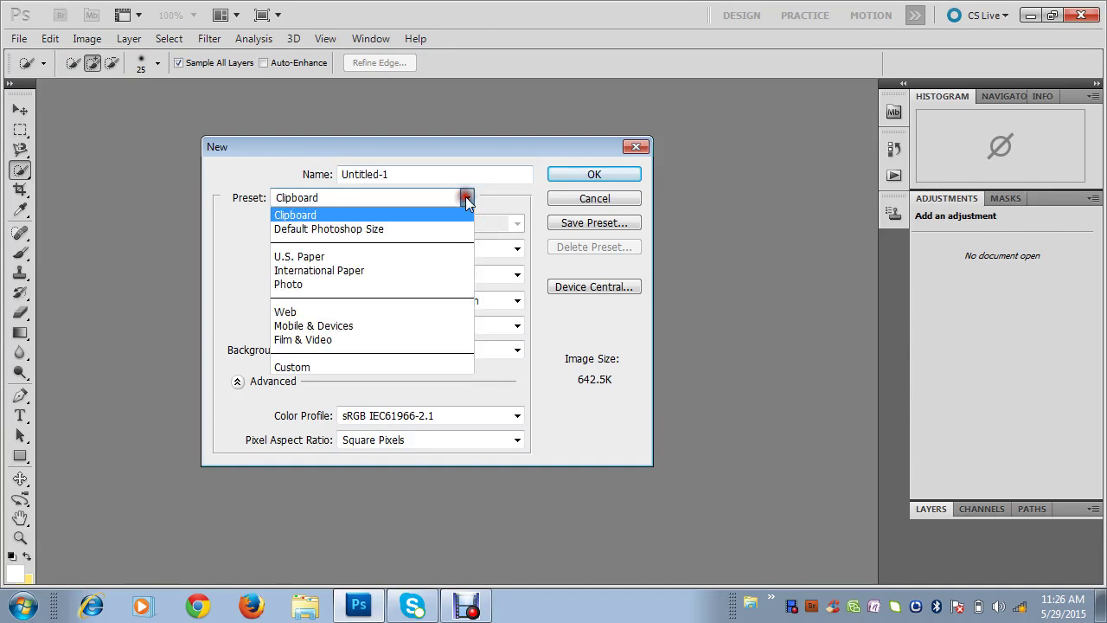
click(459, 216)
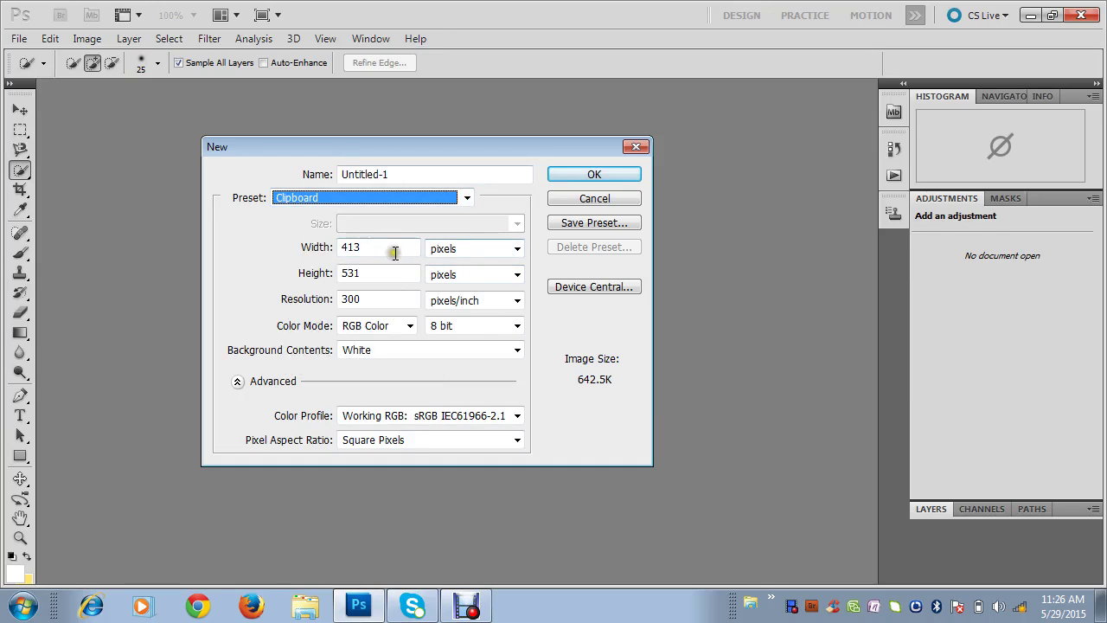
click(585, 176)
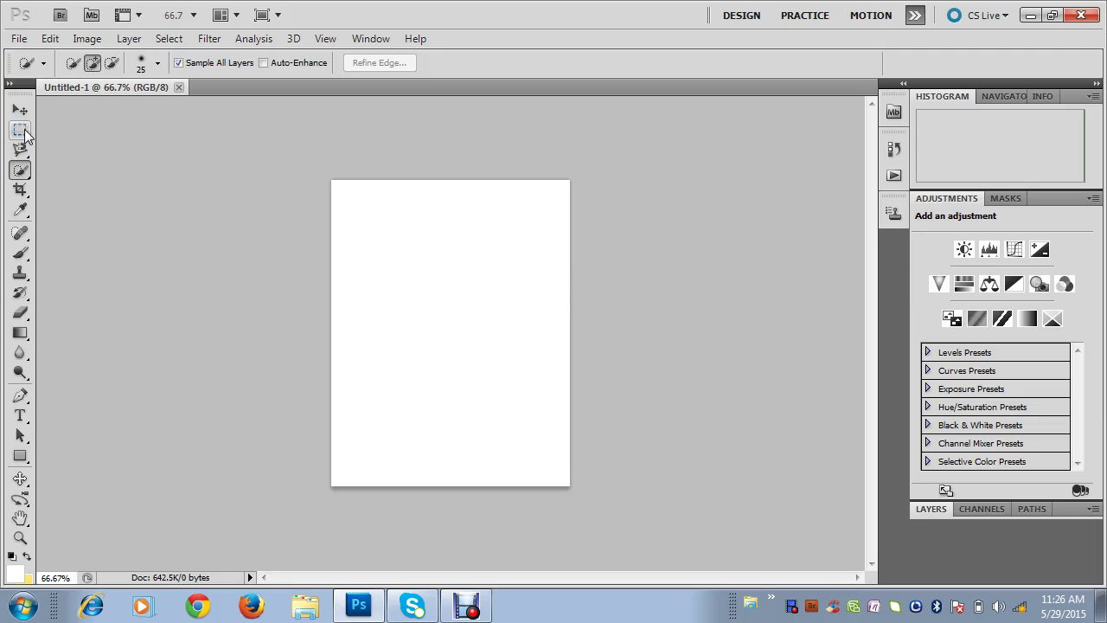
Draw a rectangular marquee selection around a square near the canvas centre
drag(23, 132, 71, 130)
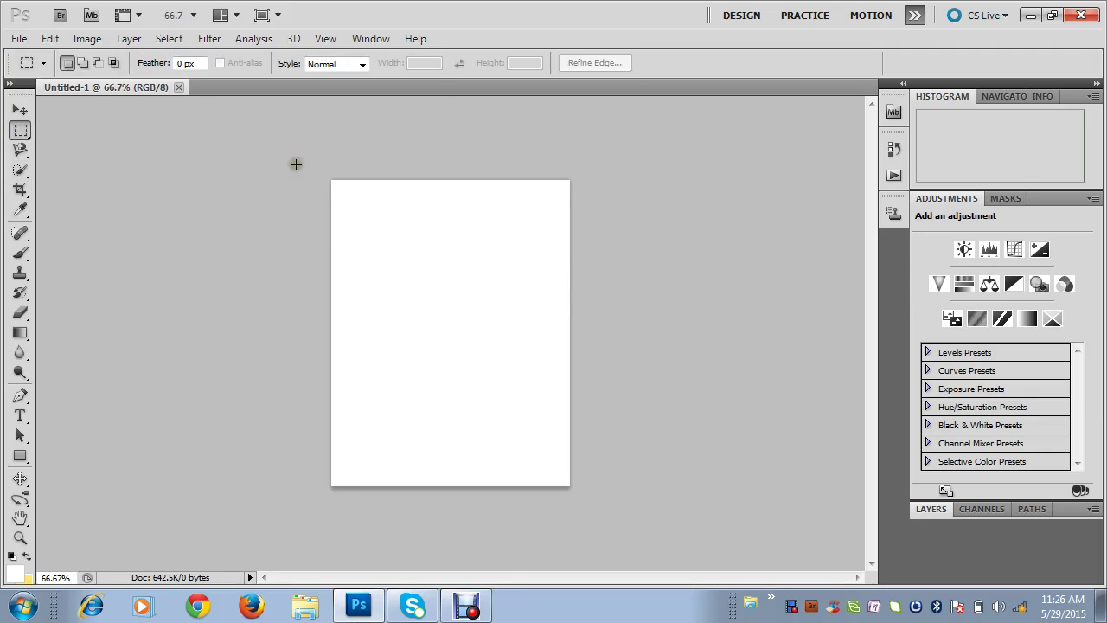
drag(354, 229, 462, 383)
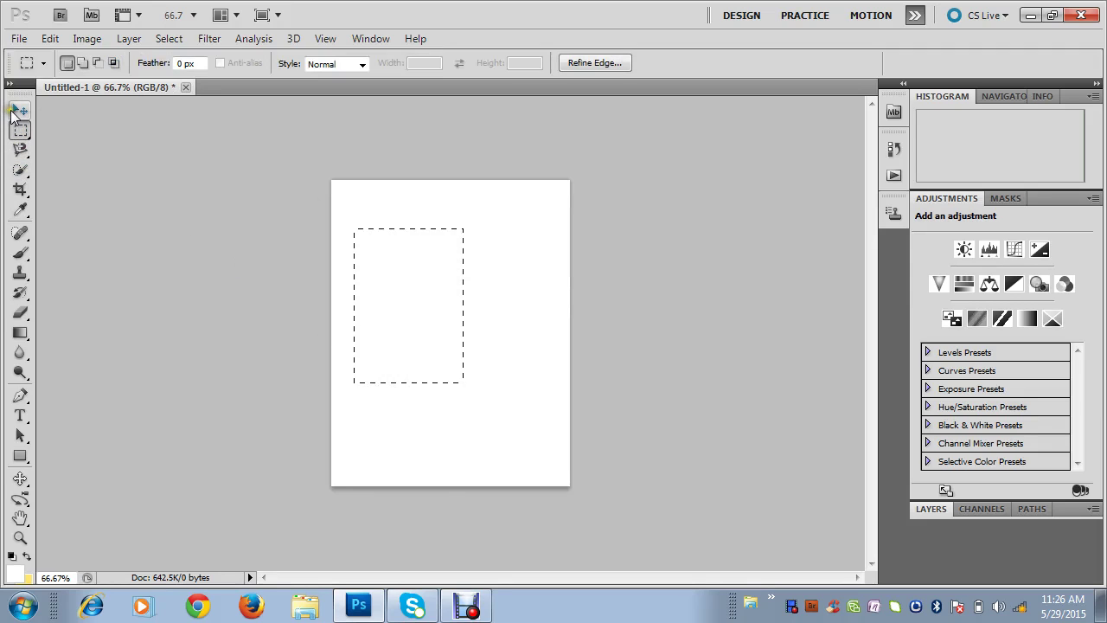
click(382, 288)
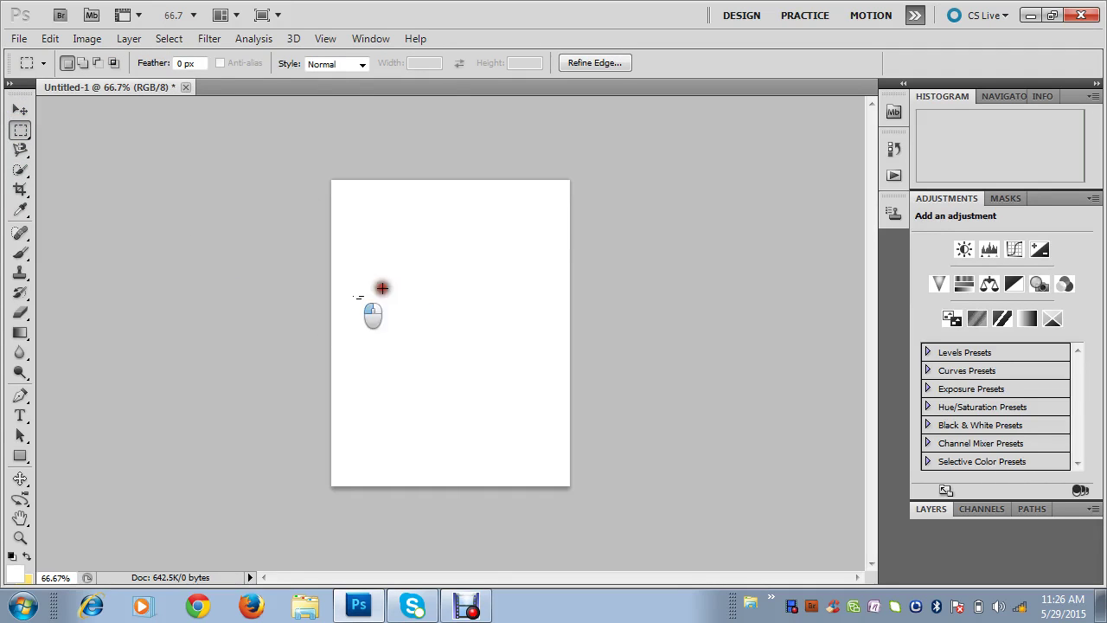
drag(352, 289, 401, 297)
mouse_move(380, 222)
mouse_down()
mouse_move(470, 407)
mouse_move(492, 396)
mouse_up()
mouse_move(344, 258)
mouse_down()
mouse_move(431, 370)
mouse_move(482, 403)
mouse_up()
mouse_move(408, 342)
mouse_down()
mouse_move(492, 323)
mouse_move(438, 364)
mouse_move(410, 342)
mouse_move(441, 335)
mouse_up()
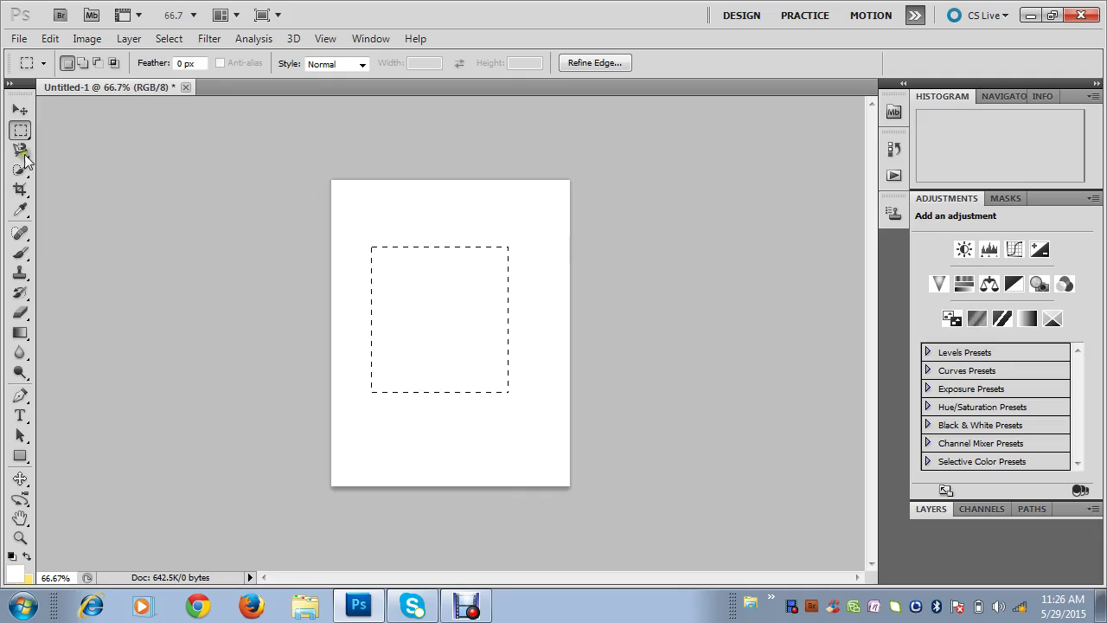
mouse_move(361, 214)
mouse_down()
mouse_move(548, 413)
mouse_move(519, 415)
mouse_move(501, 372)
mouse_up()
Move the selected white square aside to expose a yellow patch, then return to Quick Selection
click(20, 110)
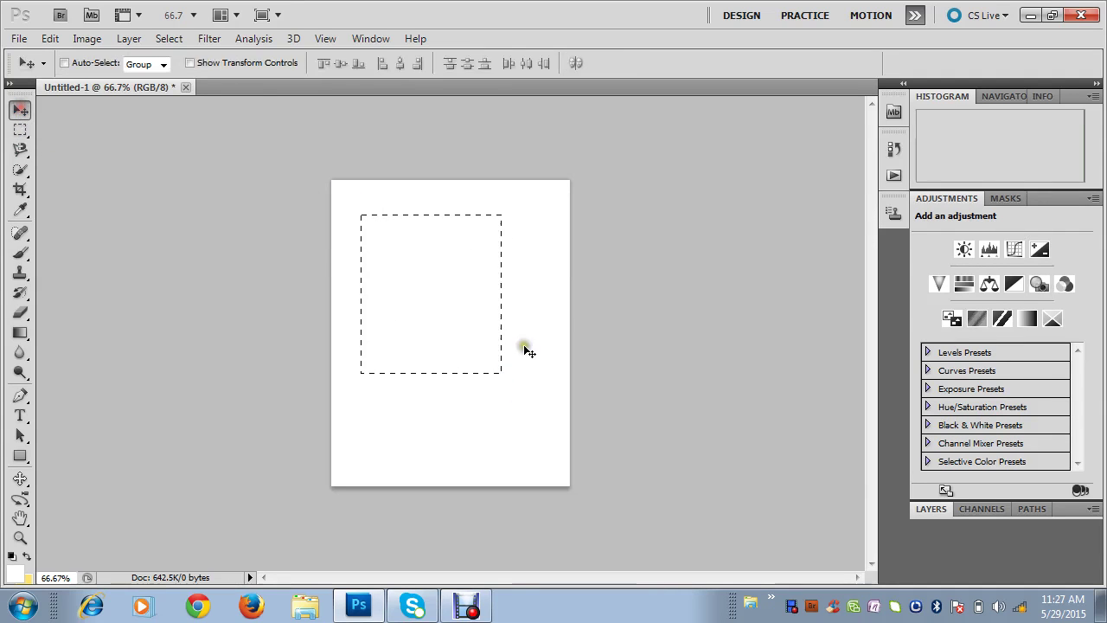
mouse_move(421, 307)
mouse_down()
mouse_move(410, 275)
mouse_move(254, 396)
mouse_move(245, 349)
mouse_move(239, 375)
mouse_move(401, 343)
mouse_up()
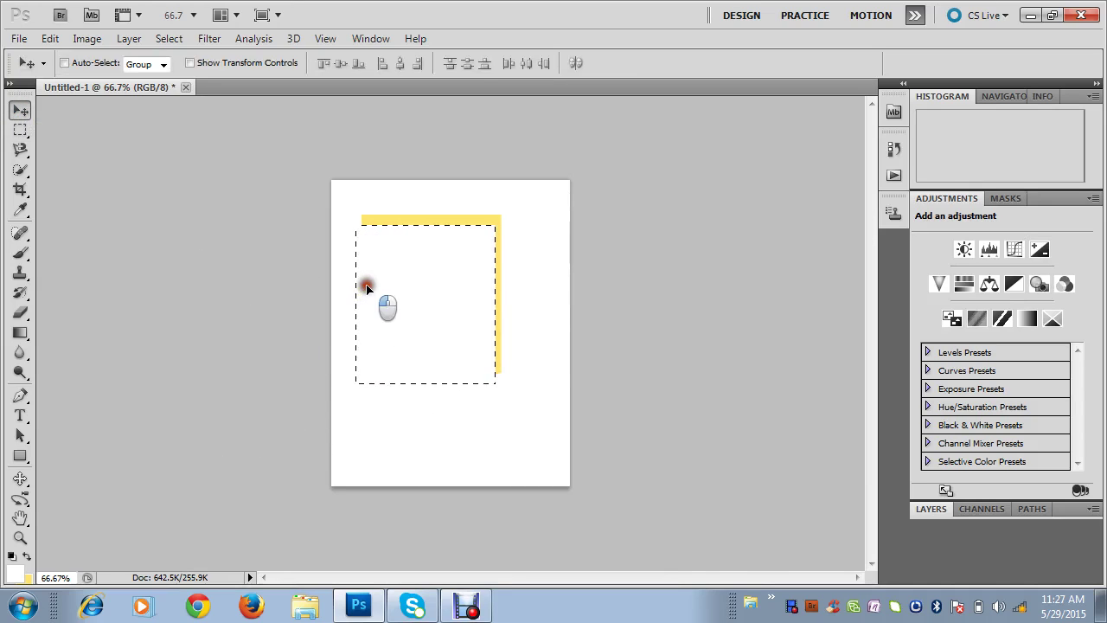
mouse_move(356, 290)
mouse_down()
mouse_move(420, 365)
mouse_move(339, 281)
mouse_move(324, 337)
mouse_up()
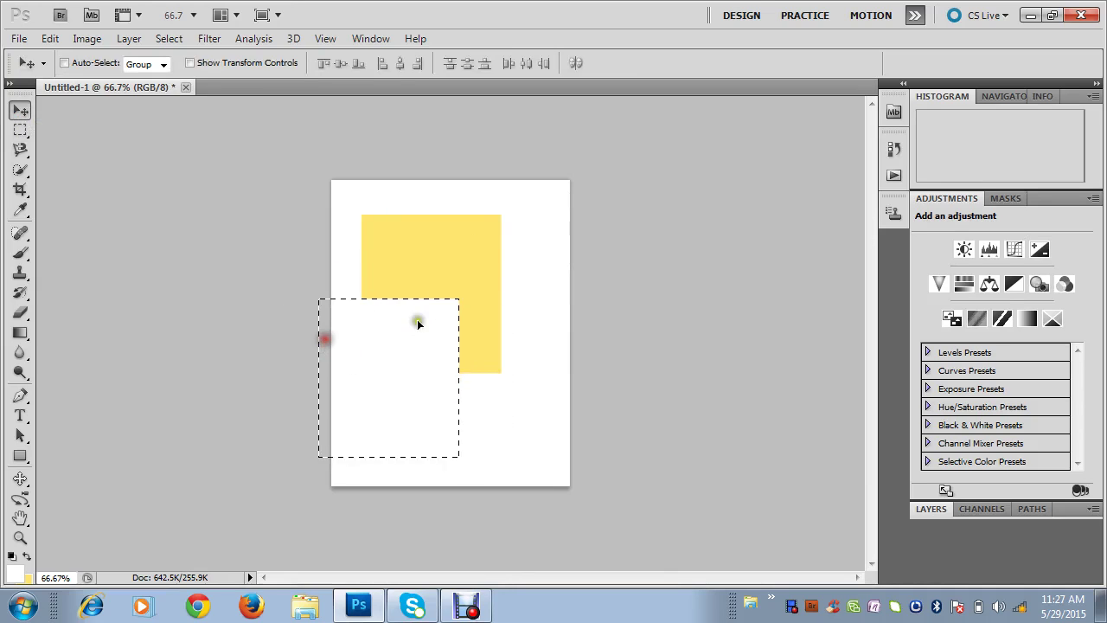
mouse_move(390, 345)
mouse_down()
mouse_move(491, 316)
mouse_move(375, 321)
mouse_up()
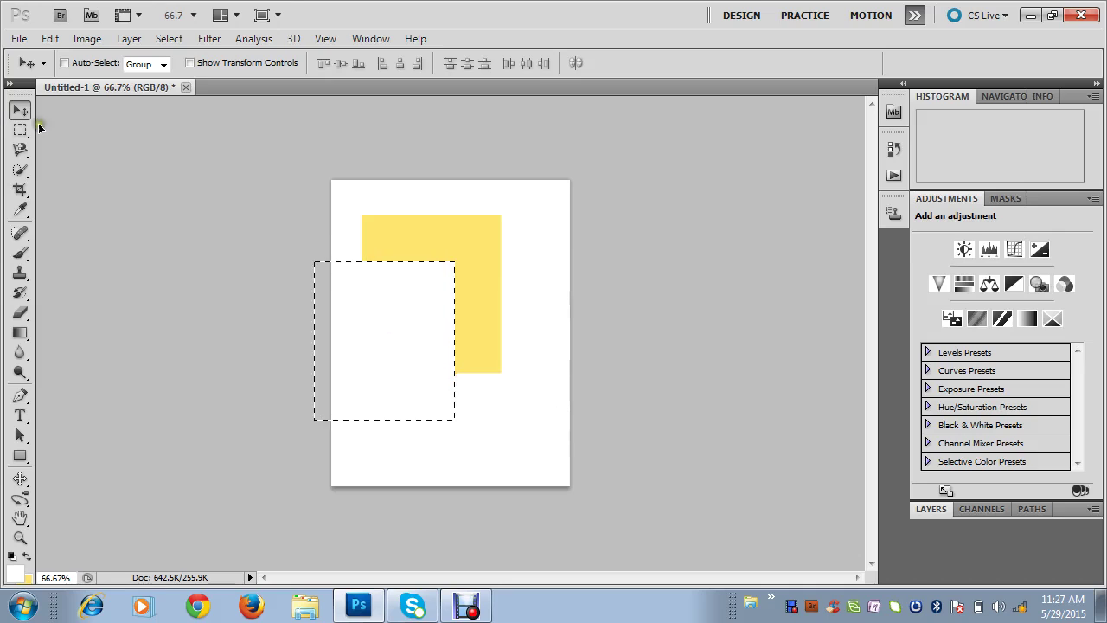
click(21, 170)
click(95, 167)
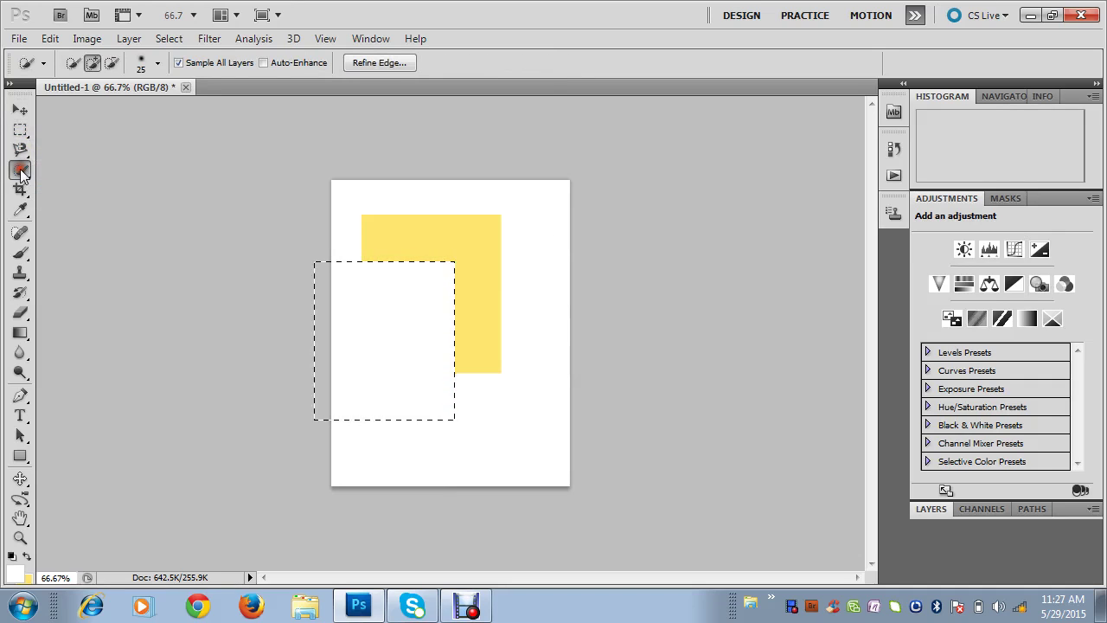
Close Untitled-1 and discard its changes
click(190, 90)
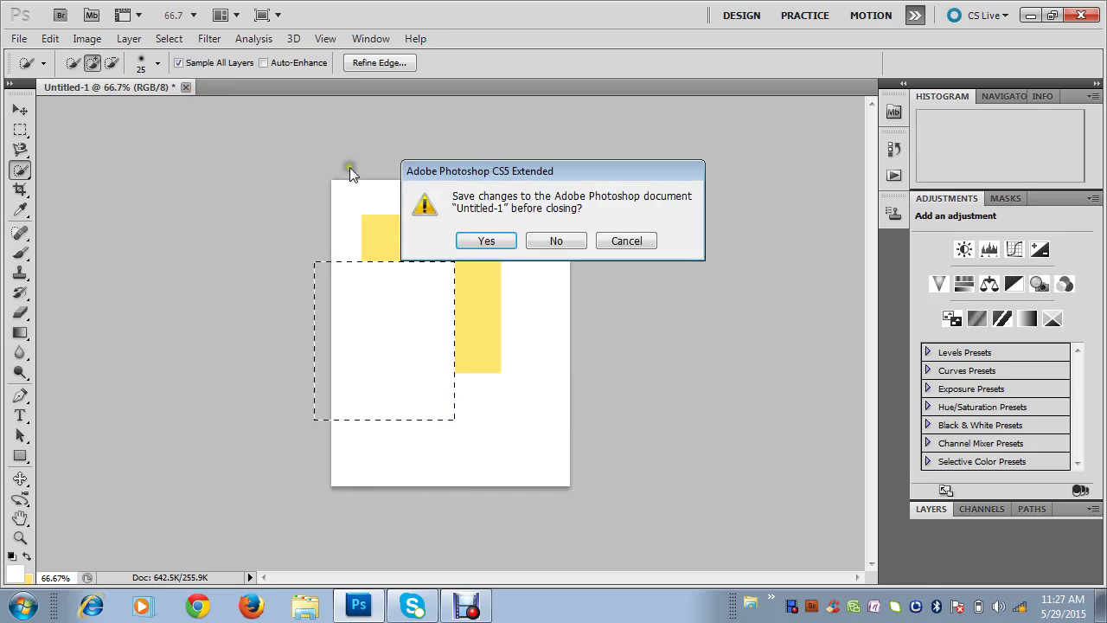
click(536, 243)
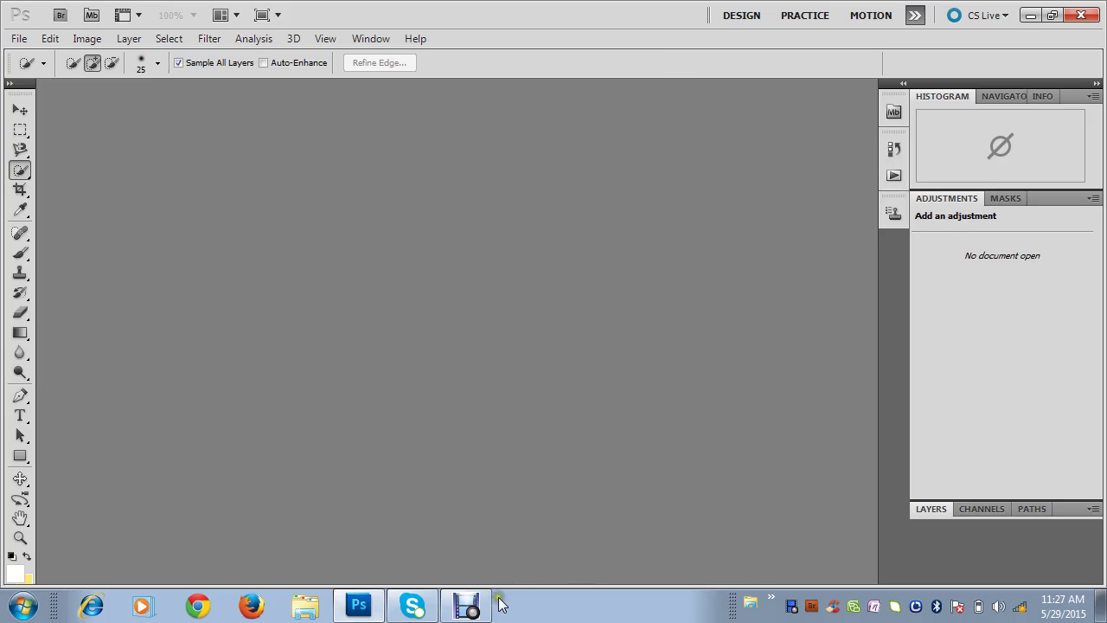
Resume the Debut recording, float the Actions panel out of the dock, then hide the recorder
click(467, 605)
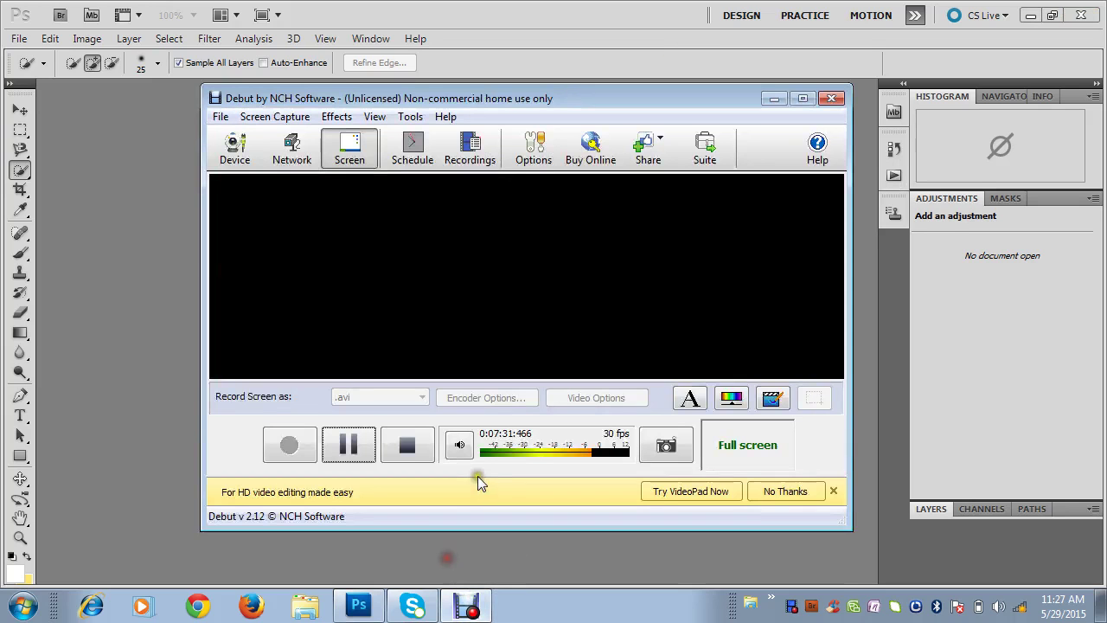
click(340, 446)
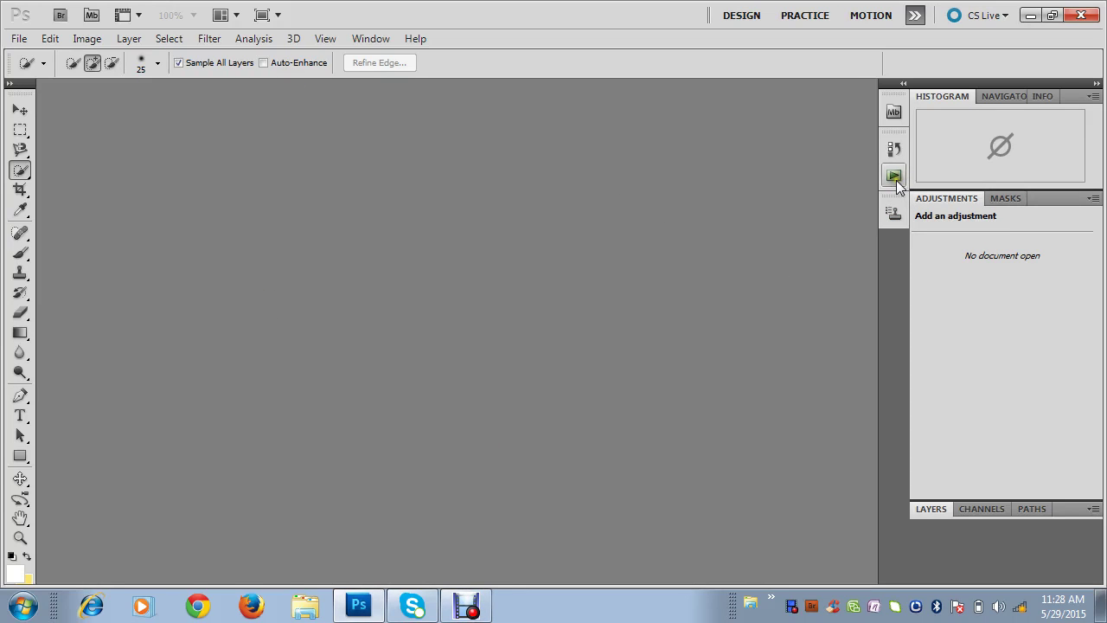
drag(896, 182, 837, 165)
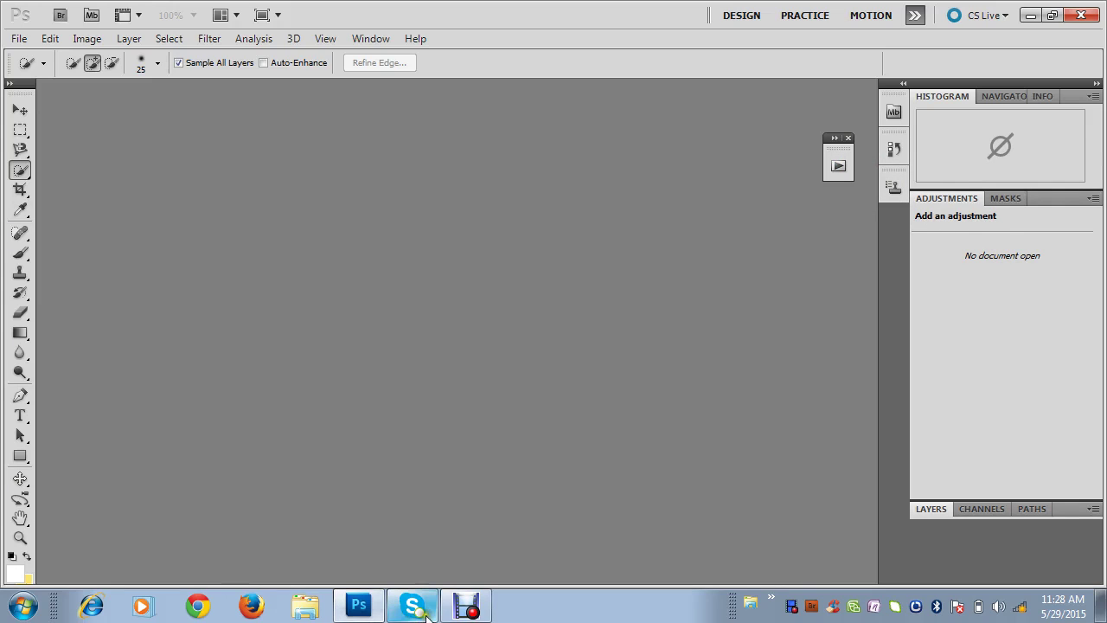
click(465, 607)
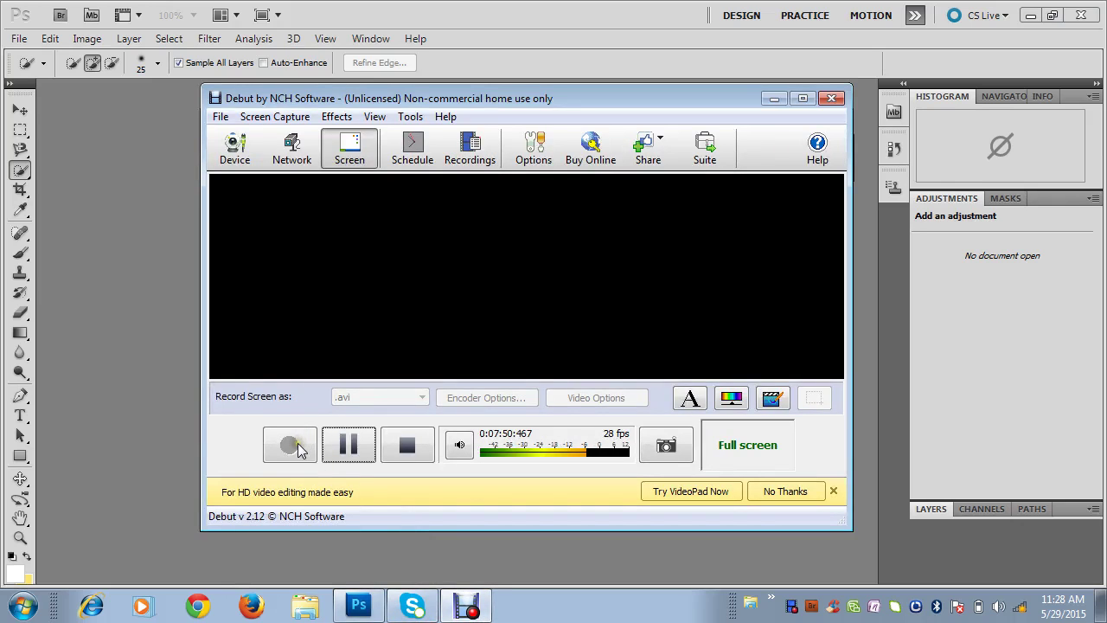
click(351, 453)
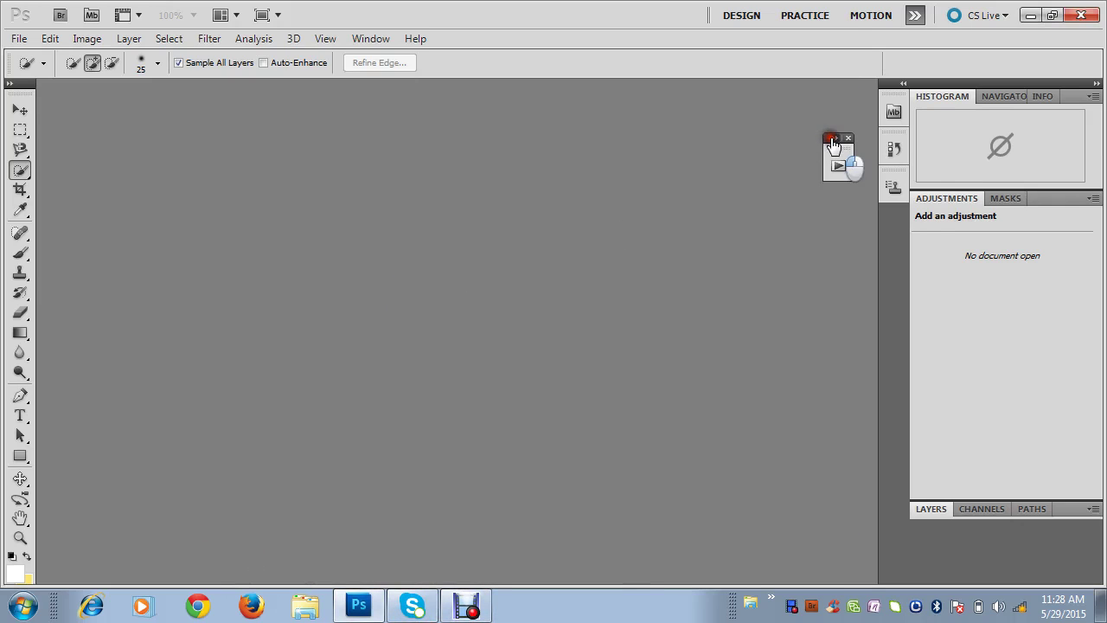
Show the Actions panel, expand PP Set and dock the panel beside the right panels
click(861, 211)
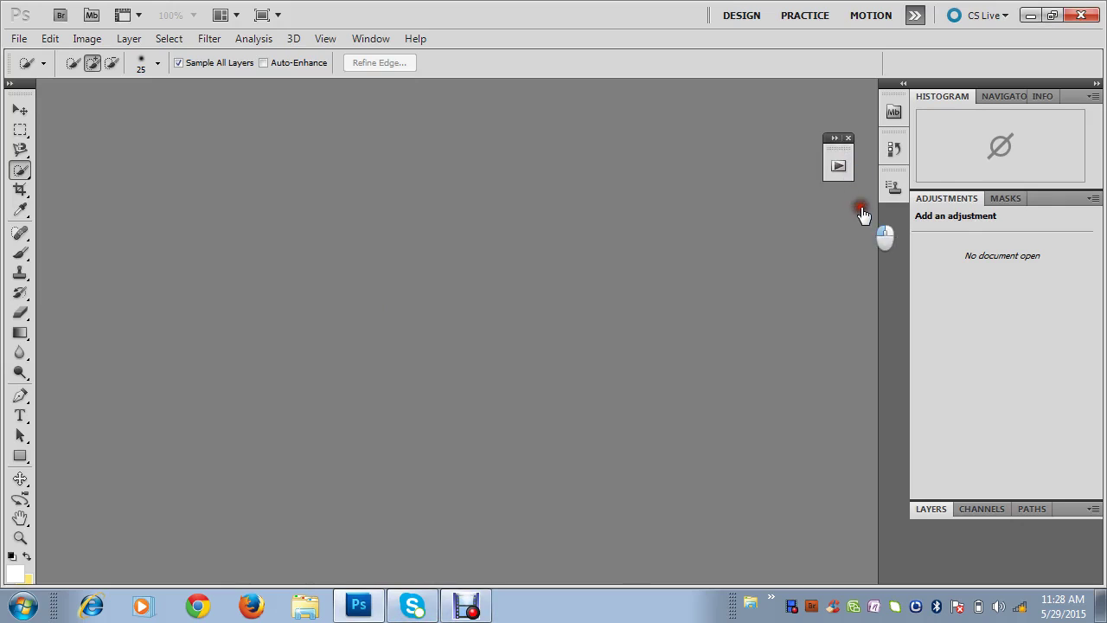
click(837, 169)
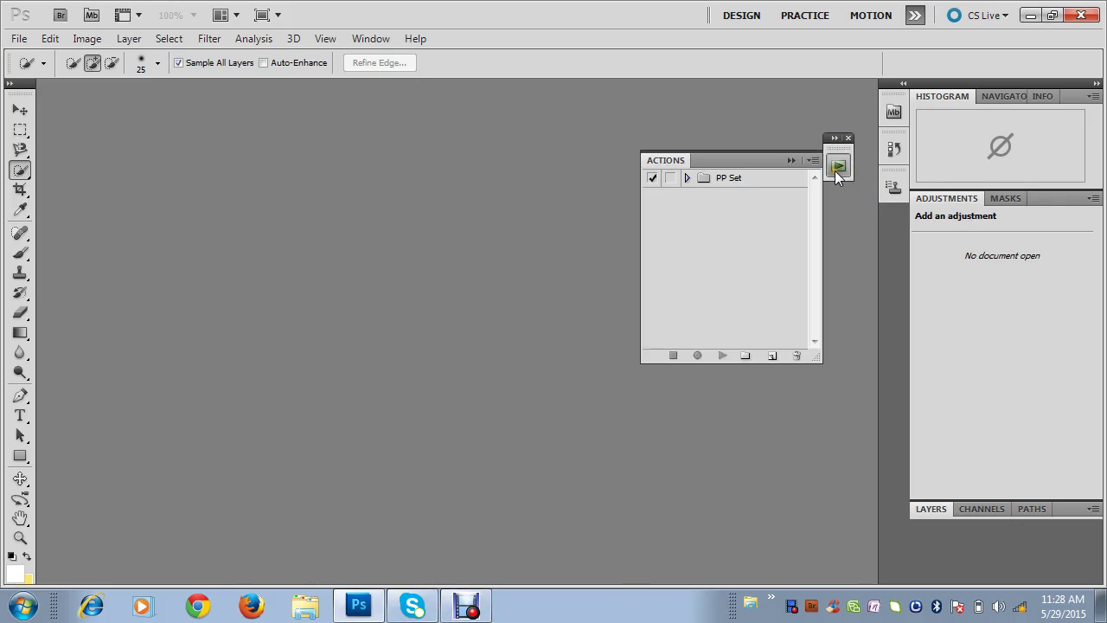
click(722, 181)
click(687, 177)
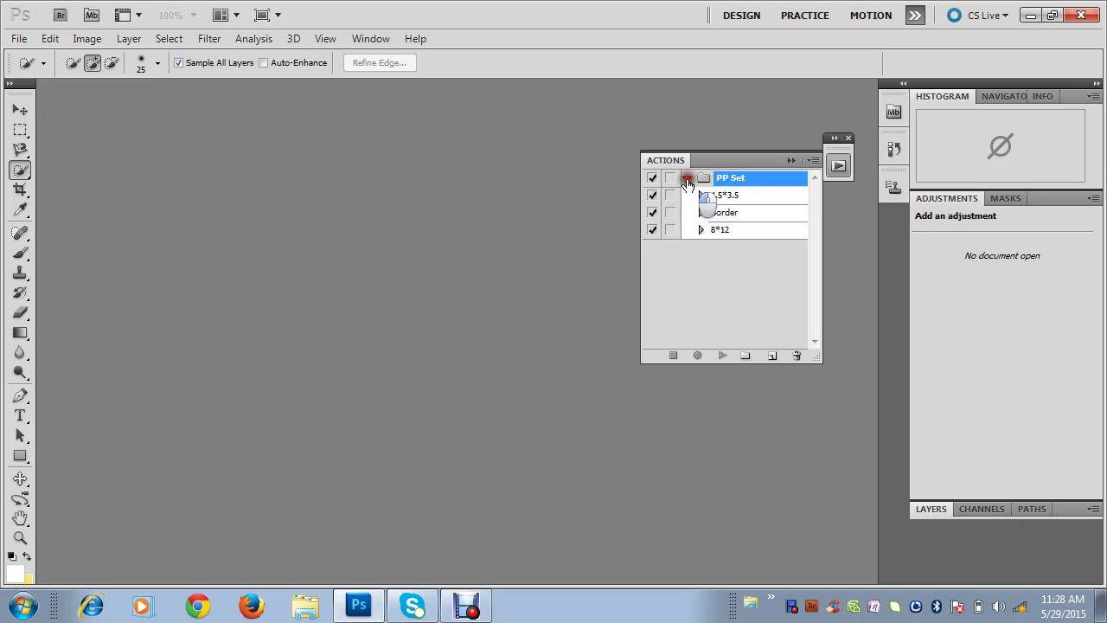
drag(749, 155, 837, 202)
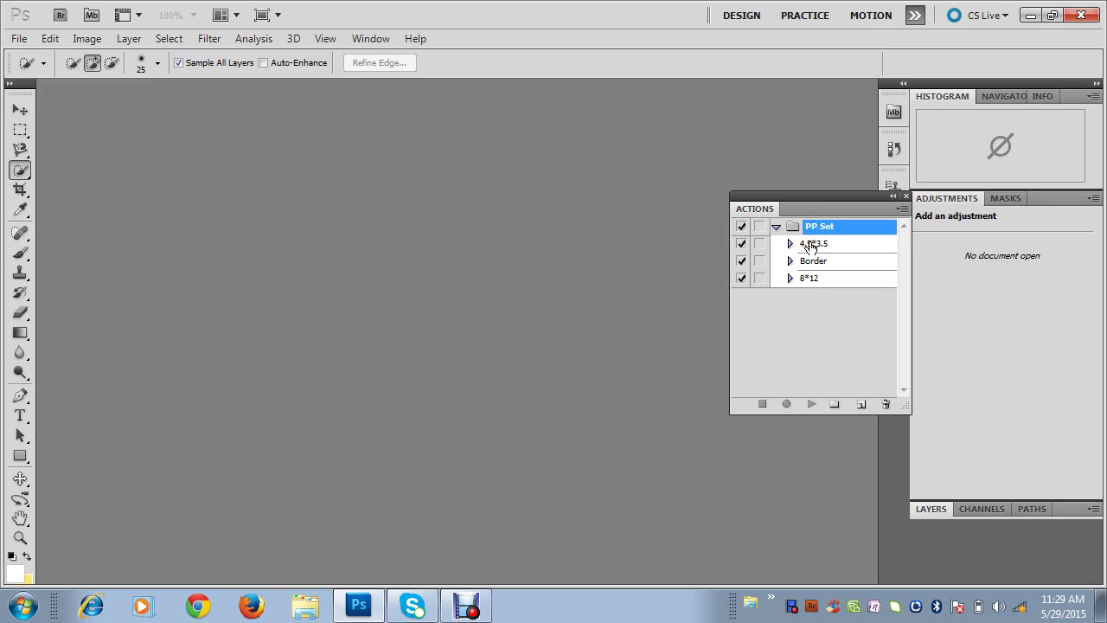
Play the 4.5*3.5 action to create a new blank white document
click(810, 246)
click(810, 246)
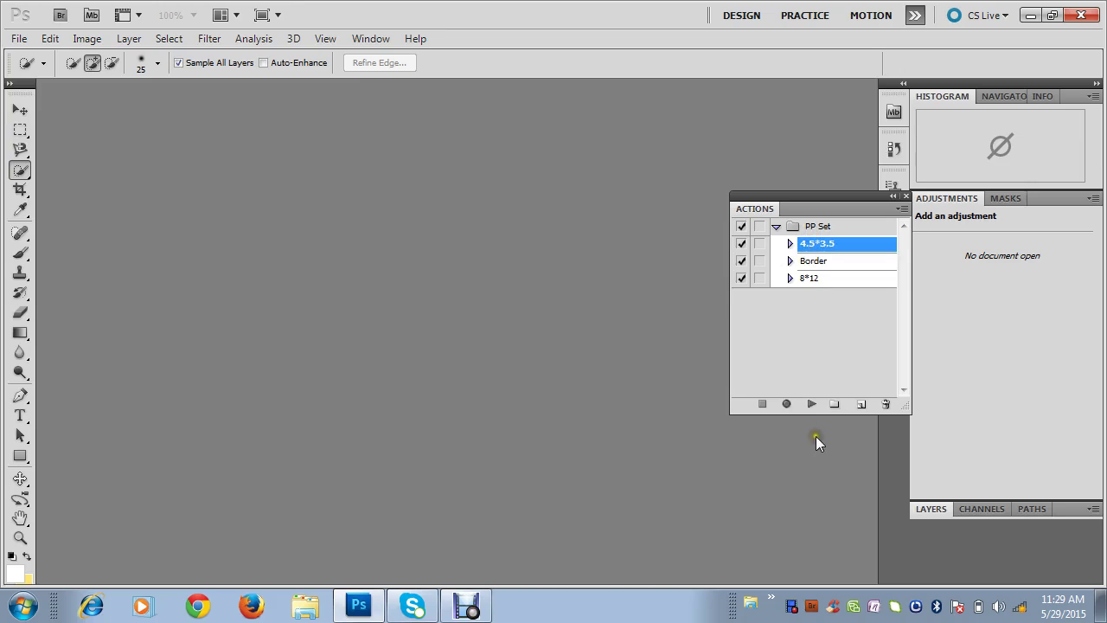
click(813, 403)
click(812, 404)
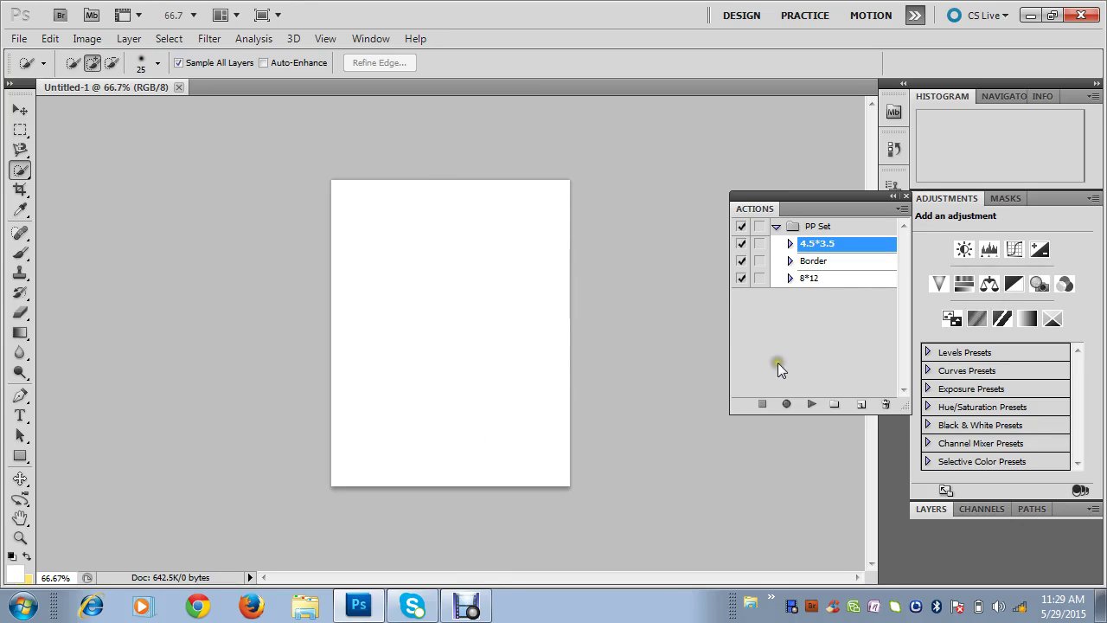
Open the Class Schedule folder in the Documents library in Explorer
click(304, 610)
click(386, 159)
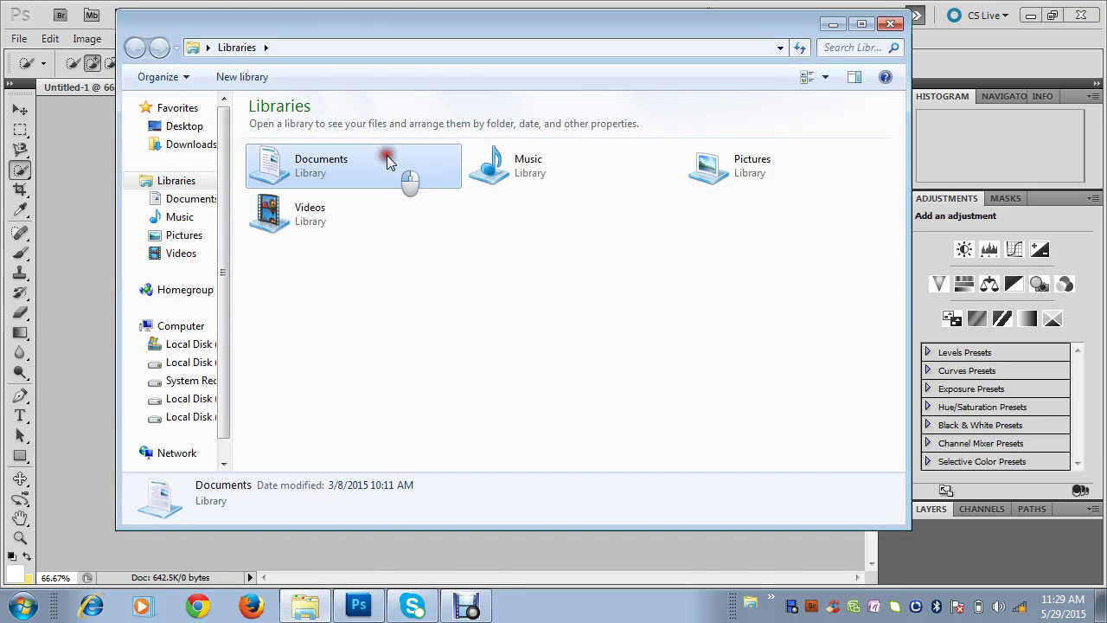
double_click(387, 159)
double_click(407, 177)
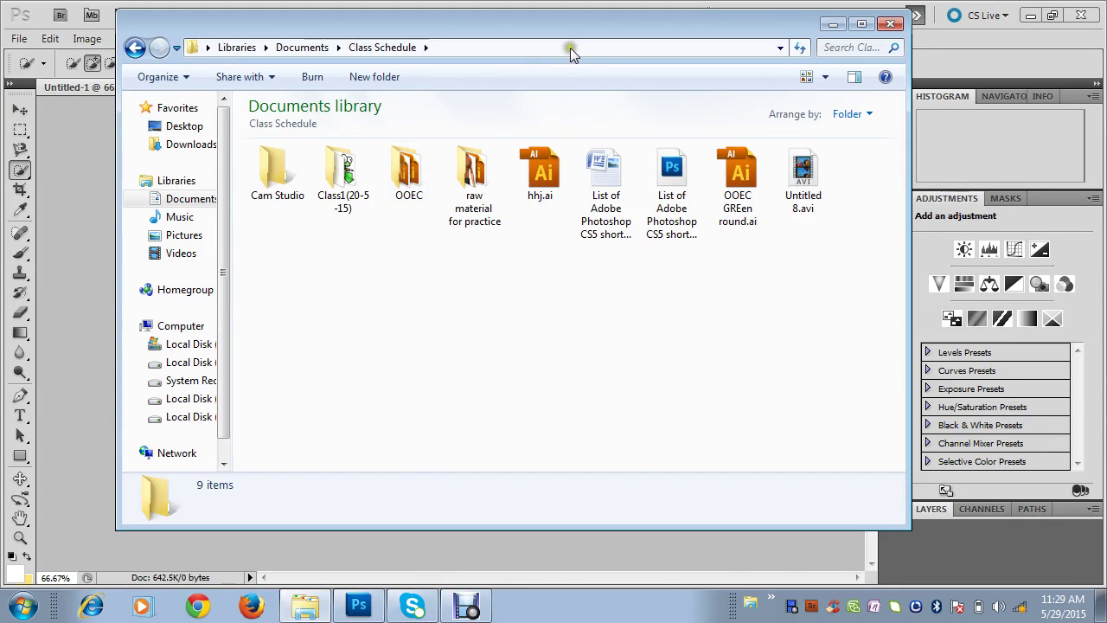
Open 'raw material for practice' and drag the hairstyle portrait onto the Untitled-1 canvas
click(125, 14)
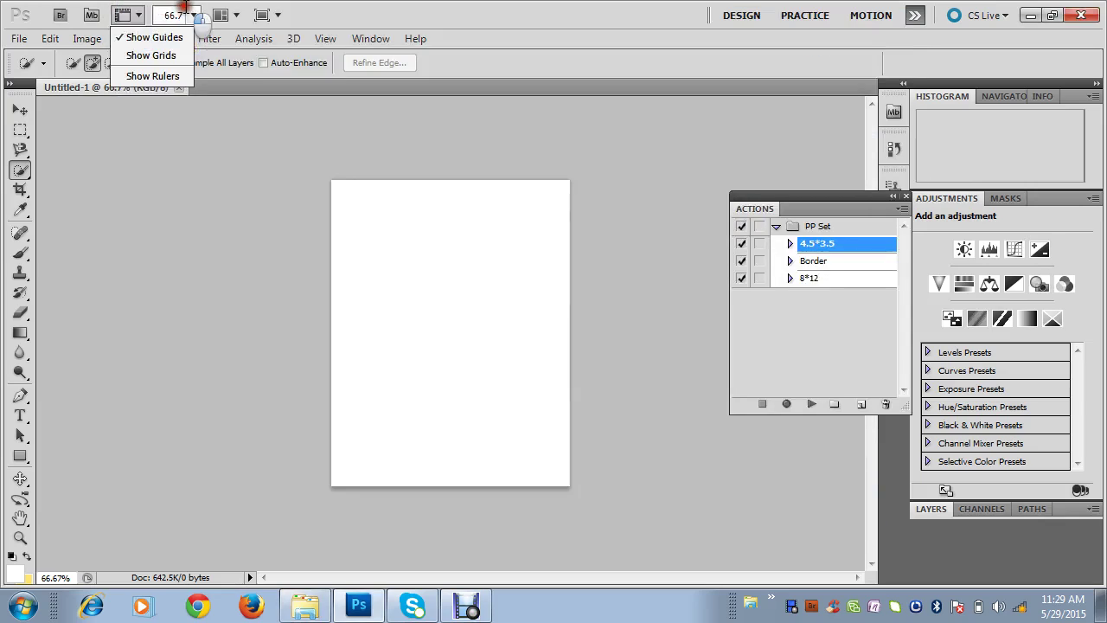
click(305, 605)
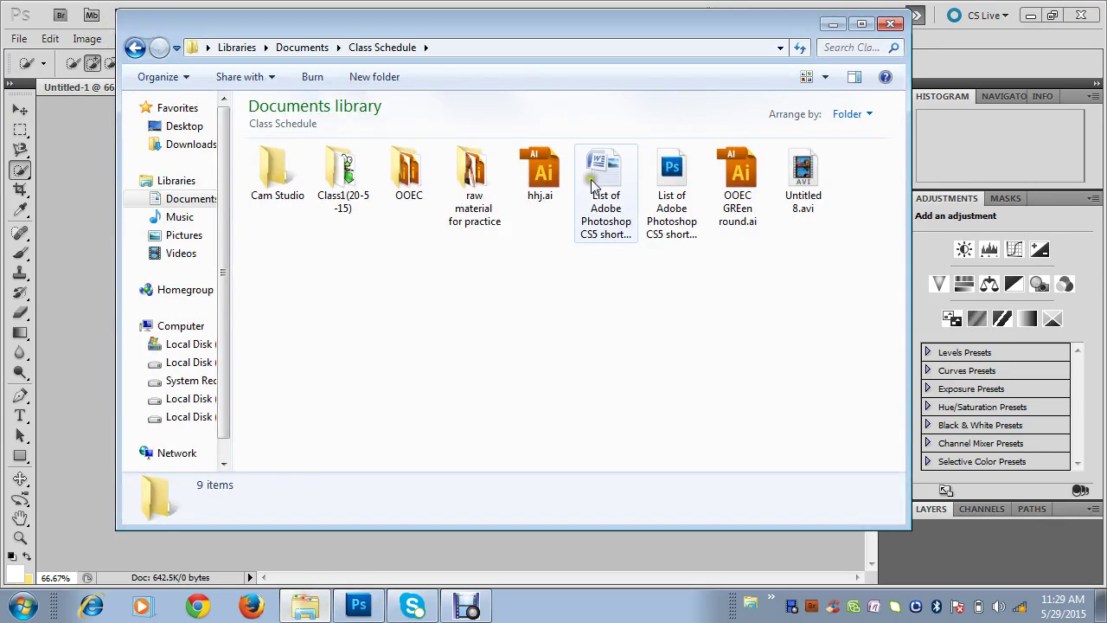
double_click(479, 206)
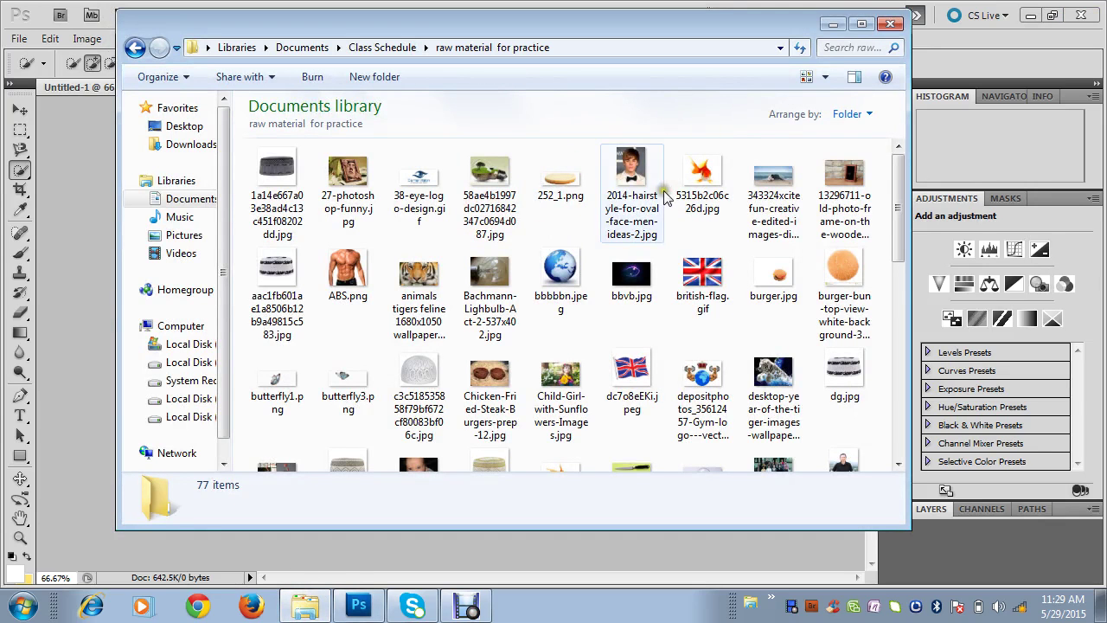
drag(637, 179, 80, 426)
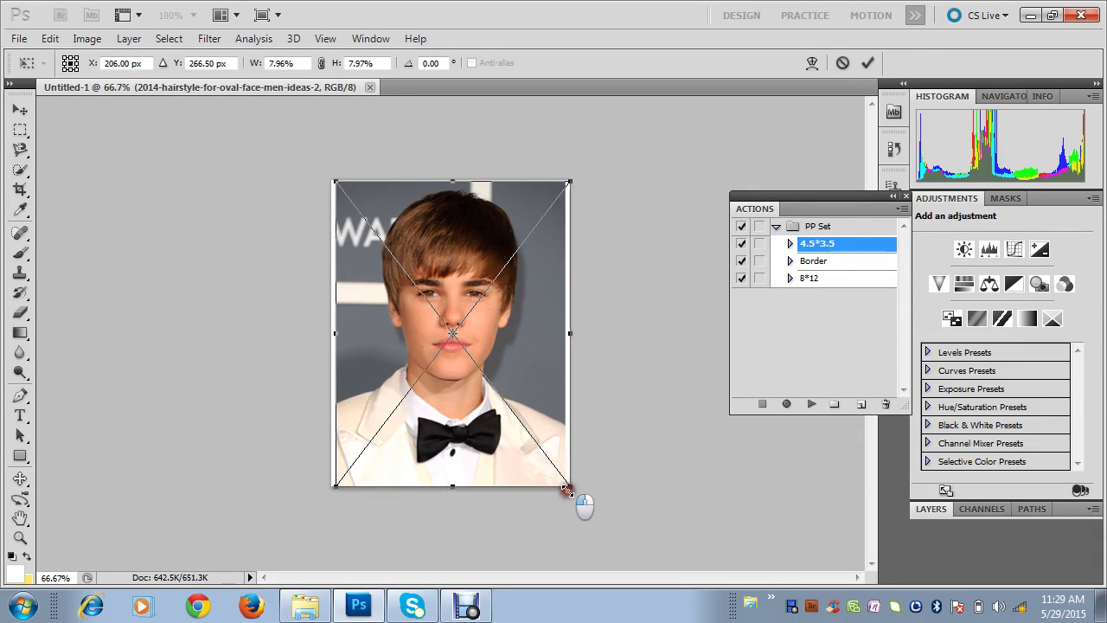
Stretch the placed hairstyle portrait to fill the canvas (about 8.26% by 7.97%) and commit it
drag(560, 485, 570, 485)
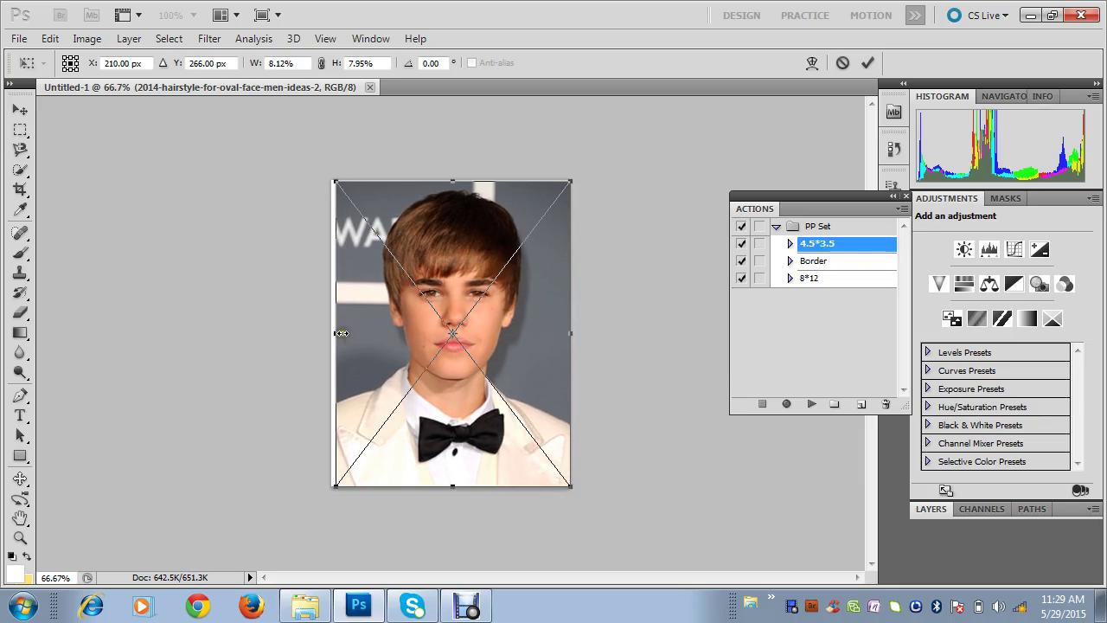
drag(335, 332, 332, 332)
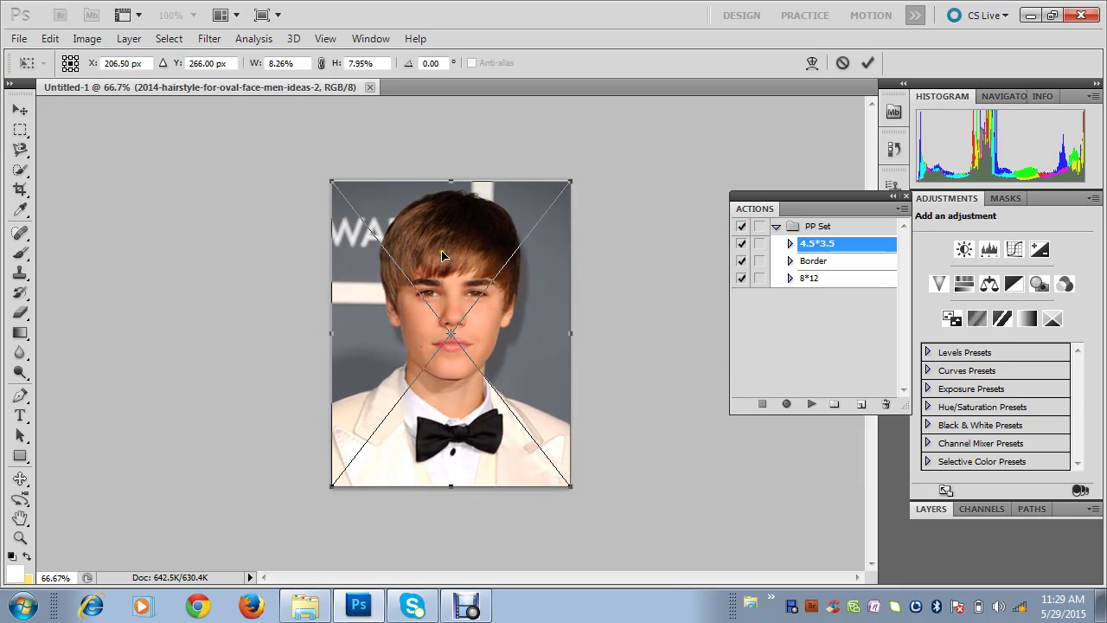
drag(448, 178, 444, 177)
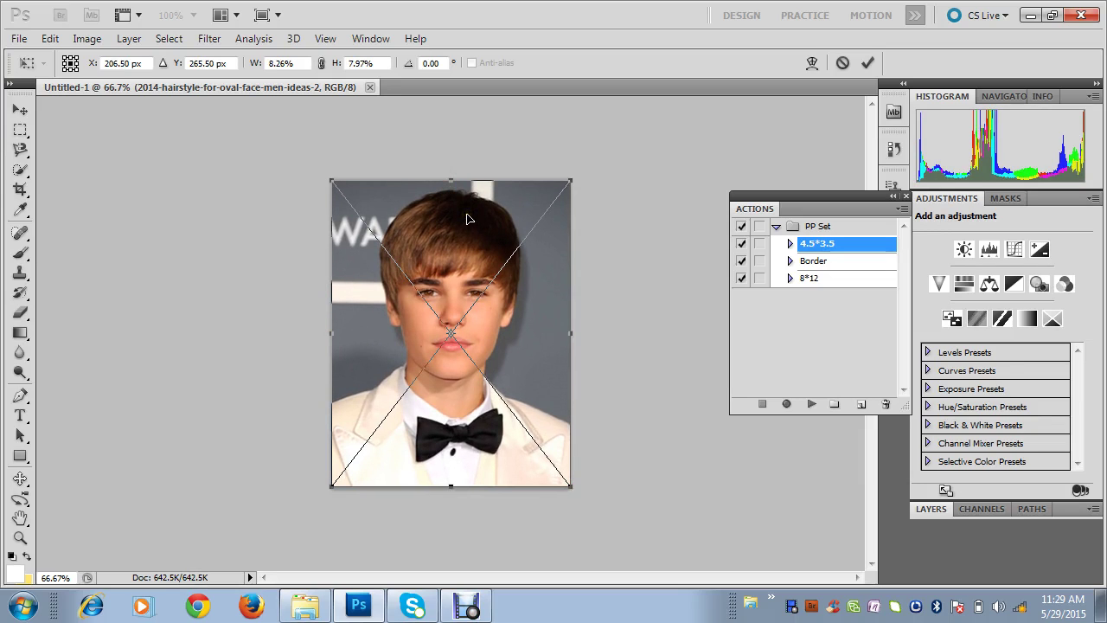
key(Return)
key(w)
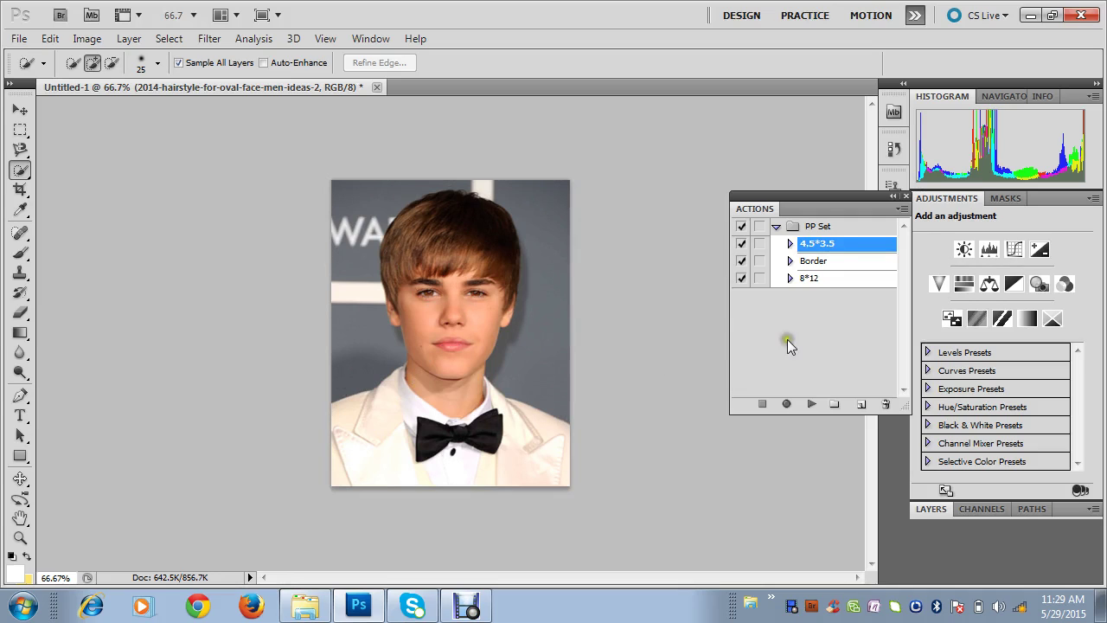
Play the Border action to give the portrait a thin white border, then select 8*12
click(810, 265)
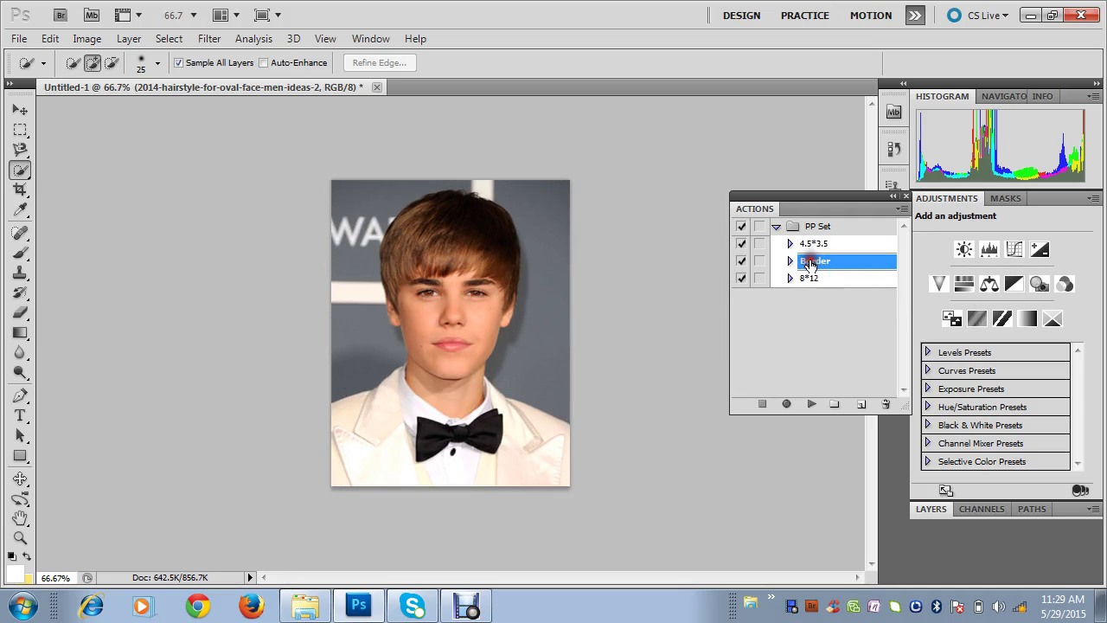
click(812, 404)
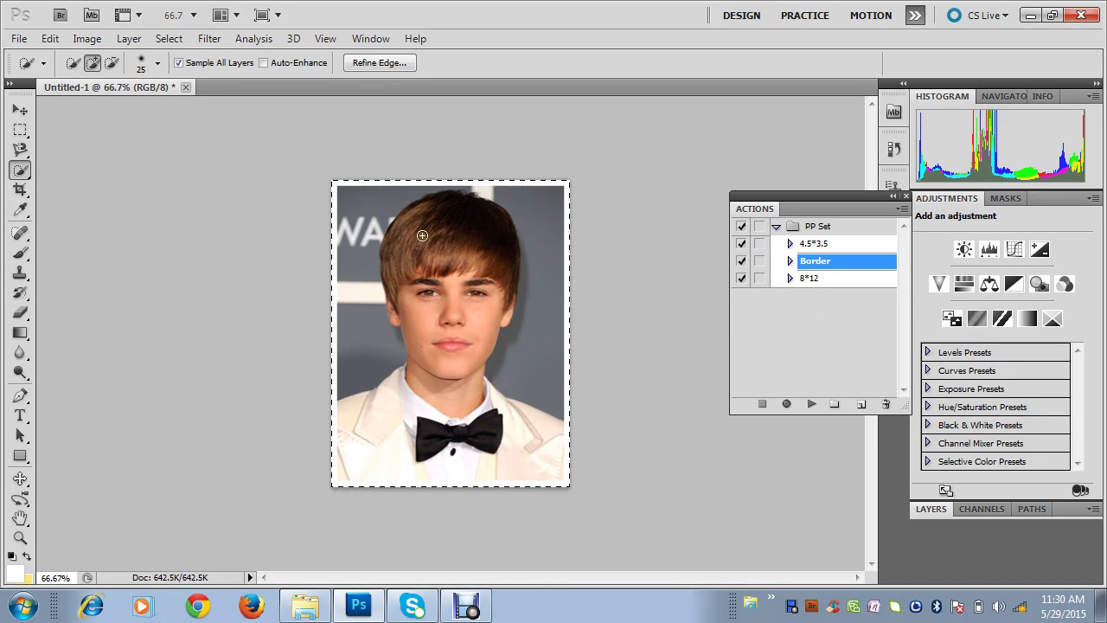
click(810, 278)
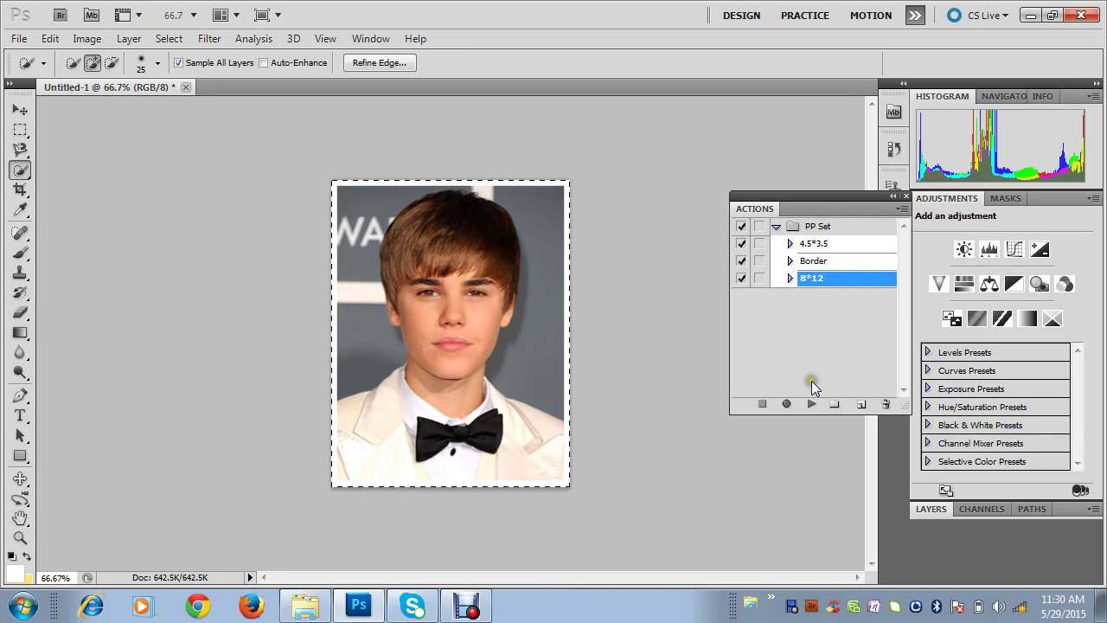
Play the 8*12 action to build the three-row sheet of bordered portraits, then collapse PP Set
click(807, 404)
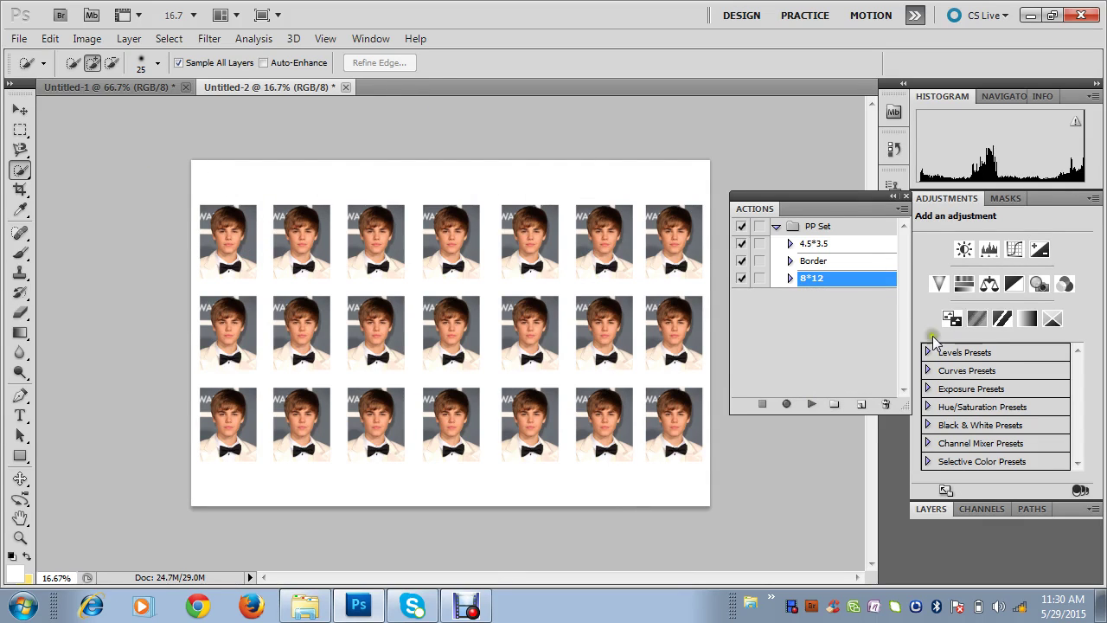
click(776, 226)
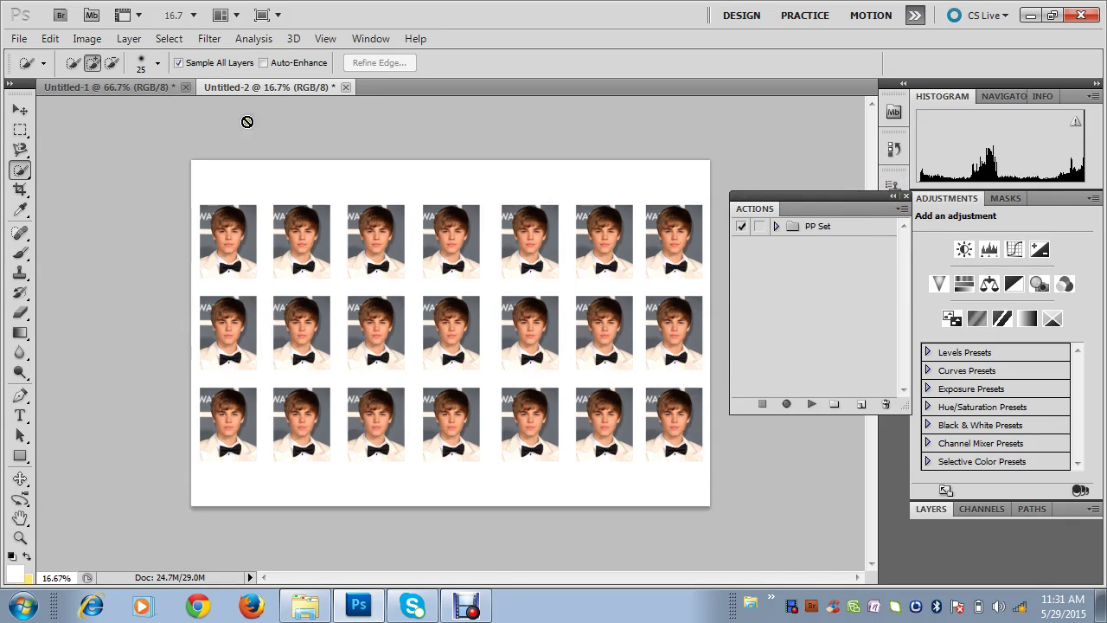
Close Untitled-2 and Untitled-1 without saving, and close the floating Actions panel
click(345, 87)
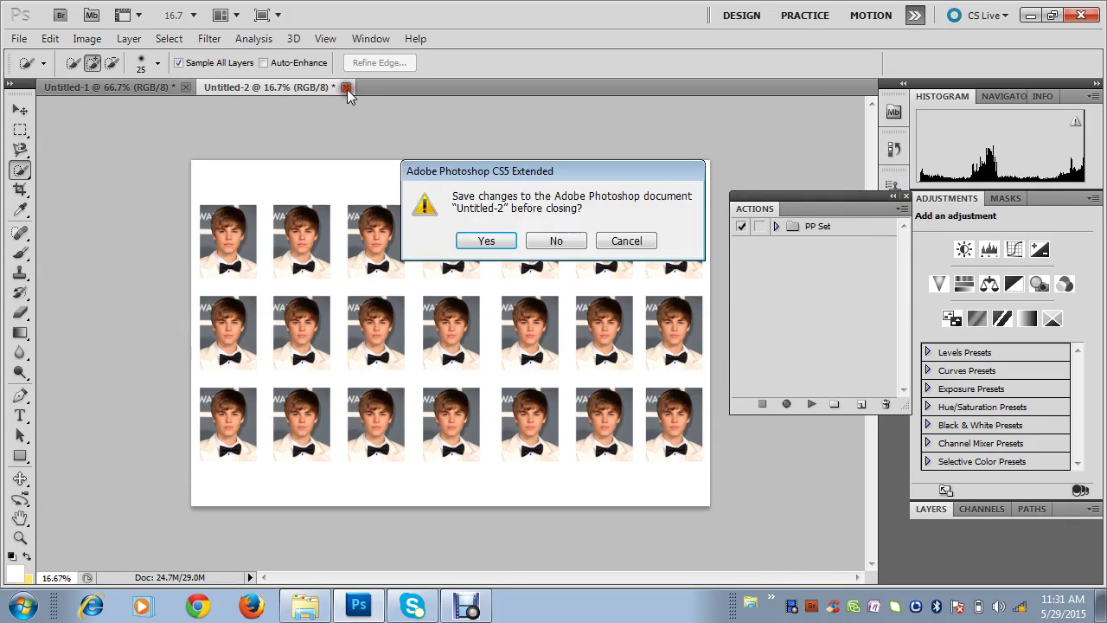
click(572, 243)
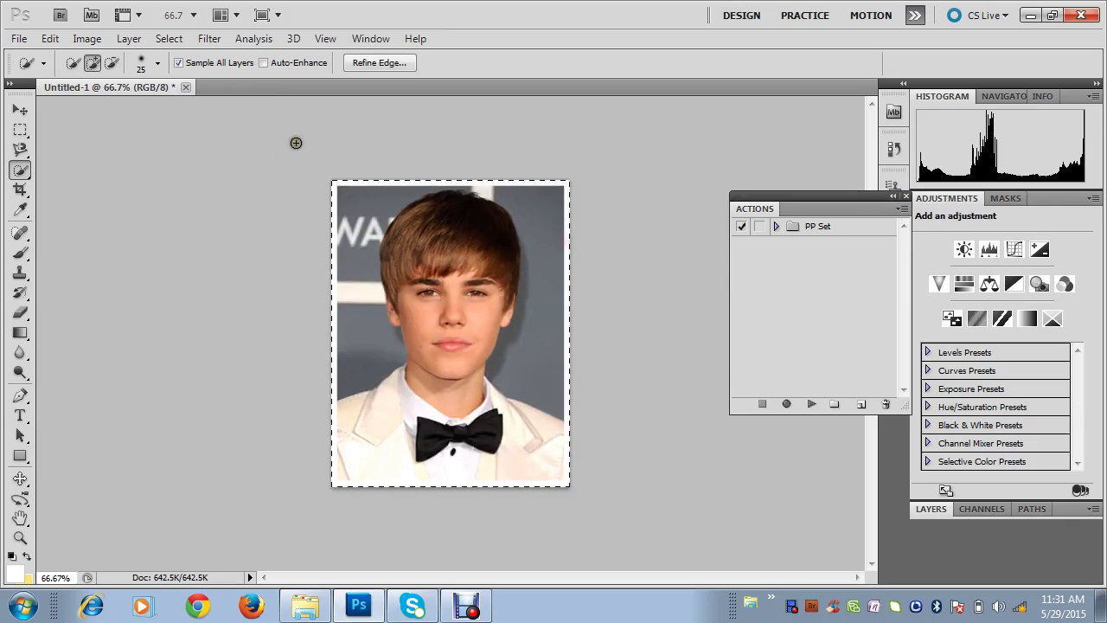
click(185, 87)
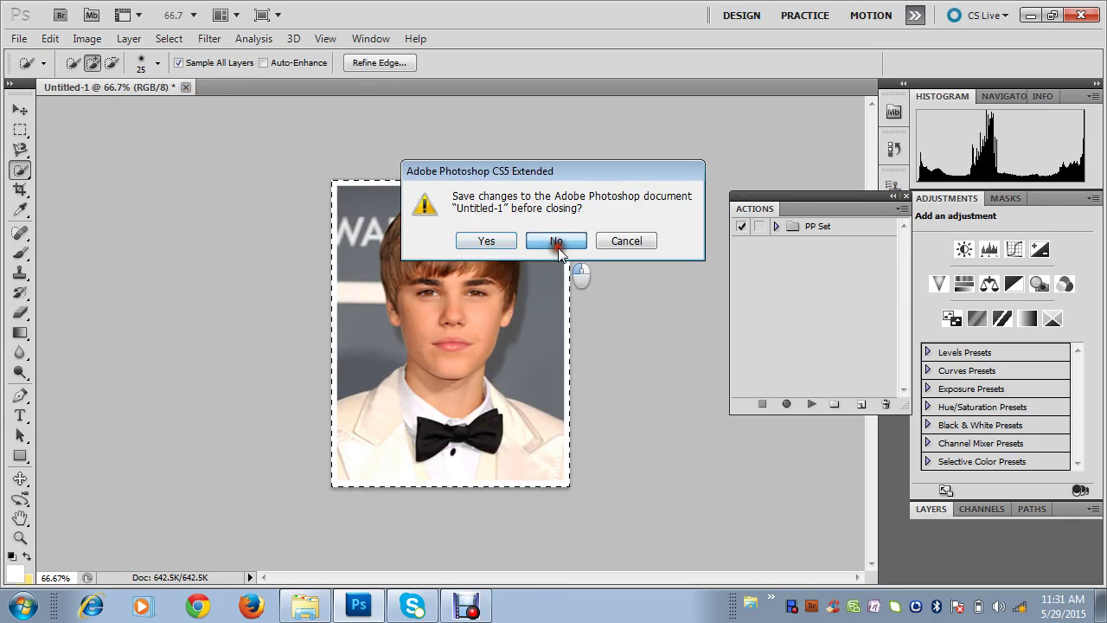
click(554, 243)
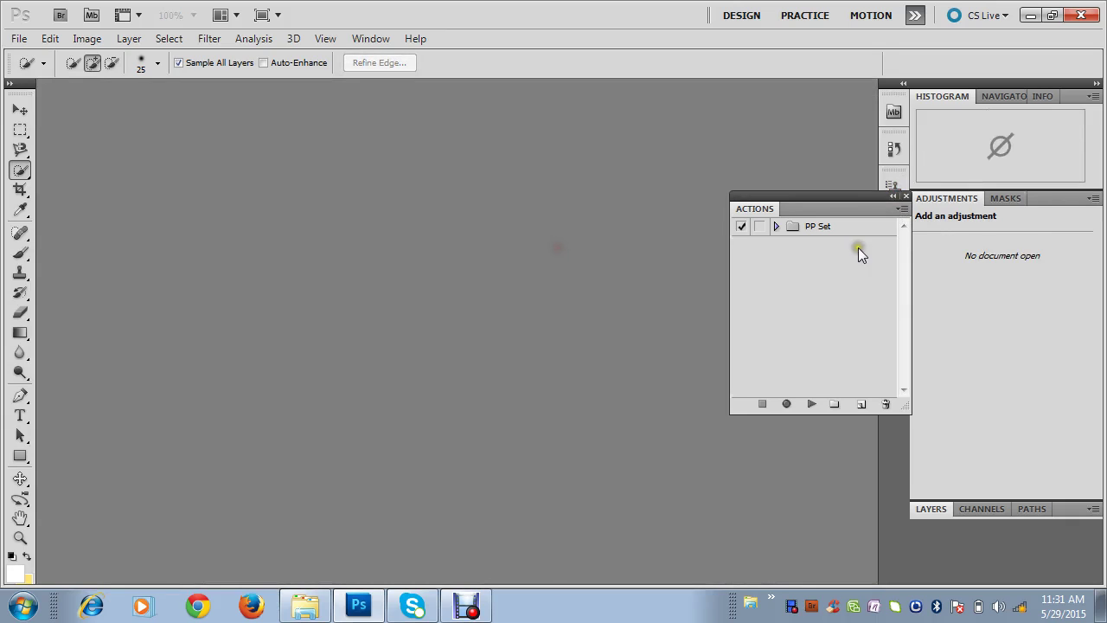
click(905, 196)
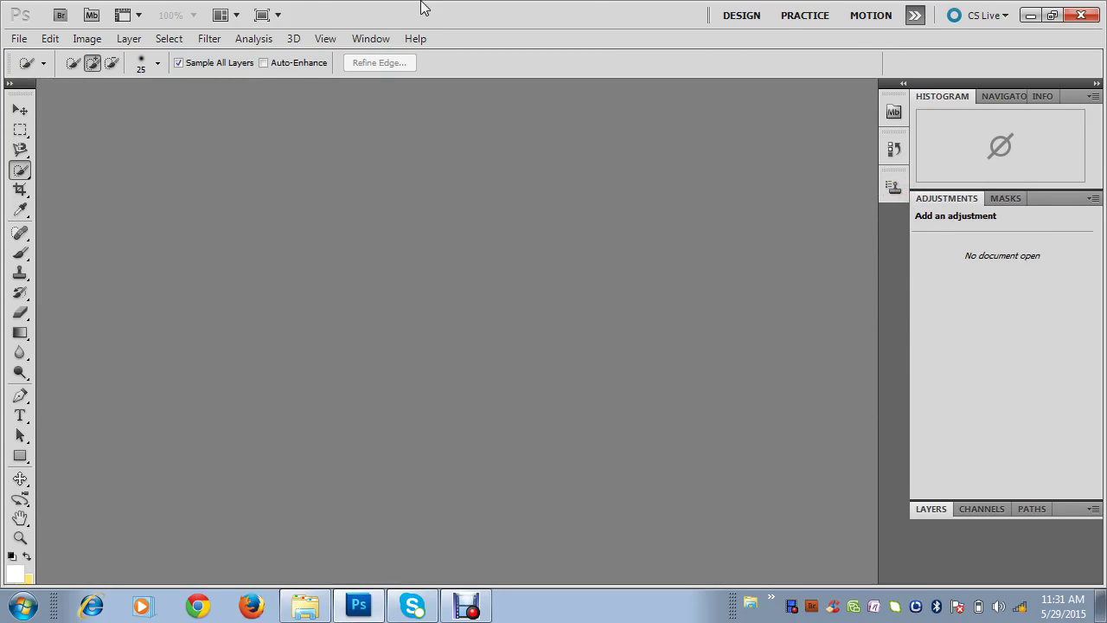
Reset the Photography workspace from the workspace switcher
click(914, 15)
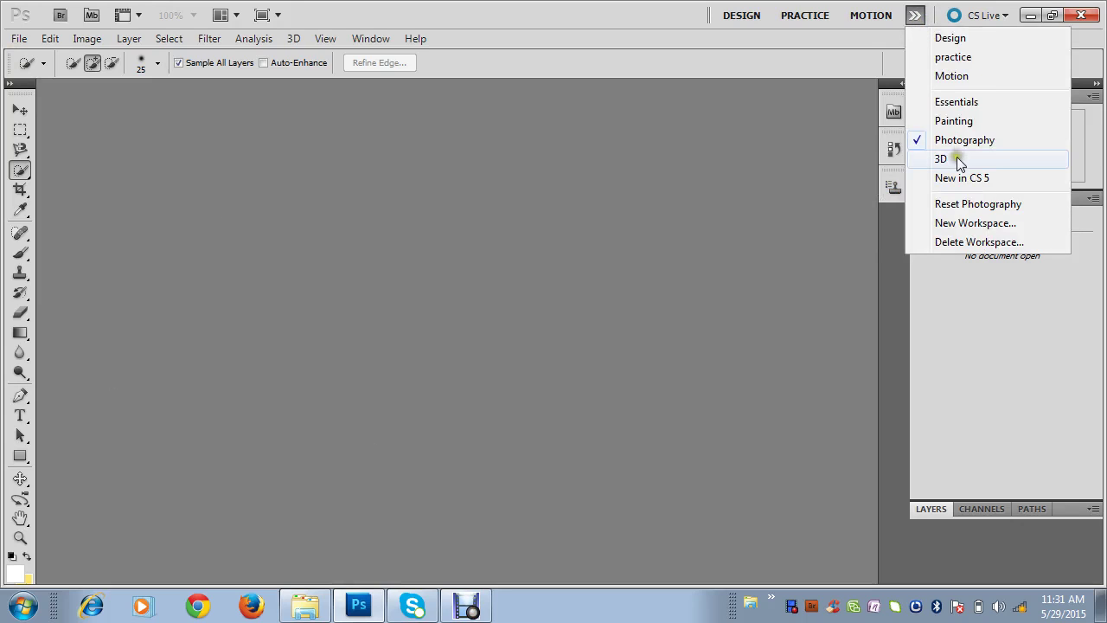
click(914, 14)
click(914, 15)
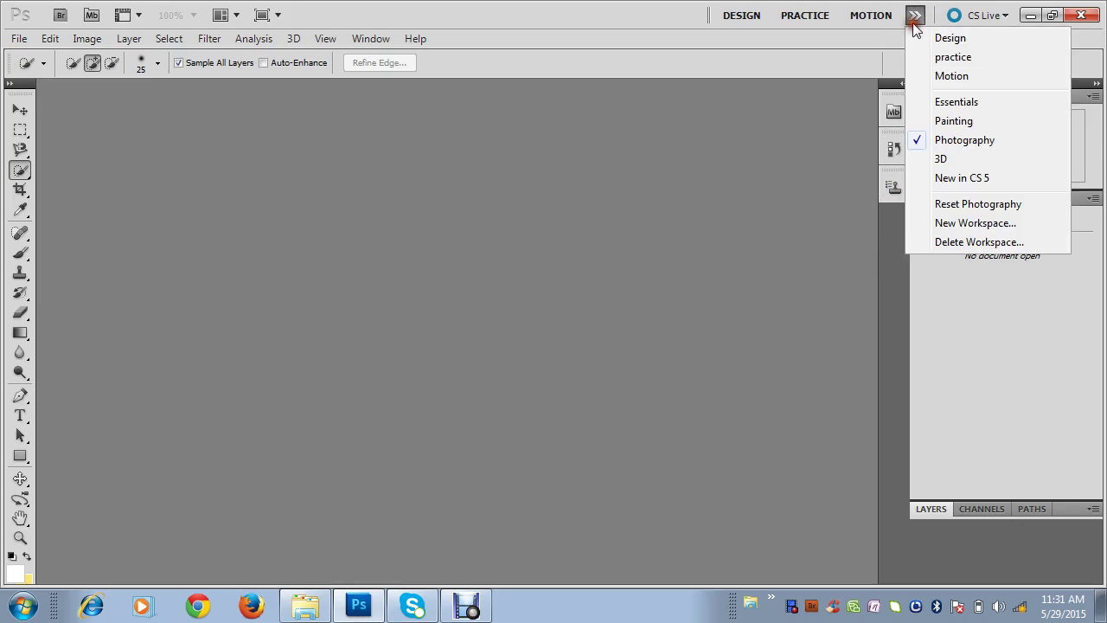
click(946, 207)
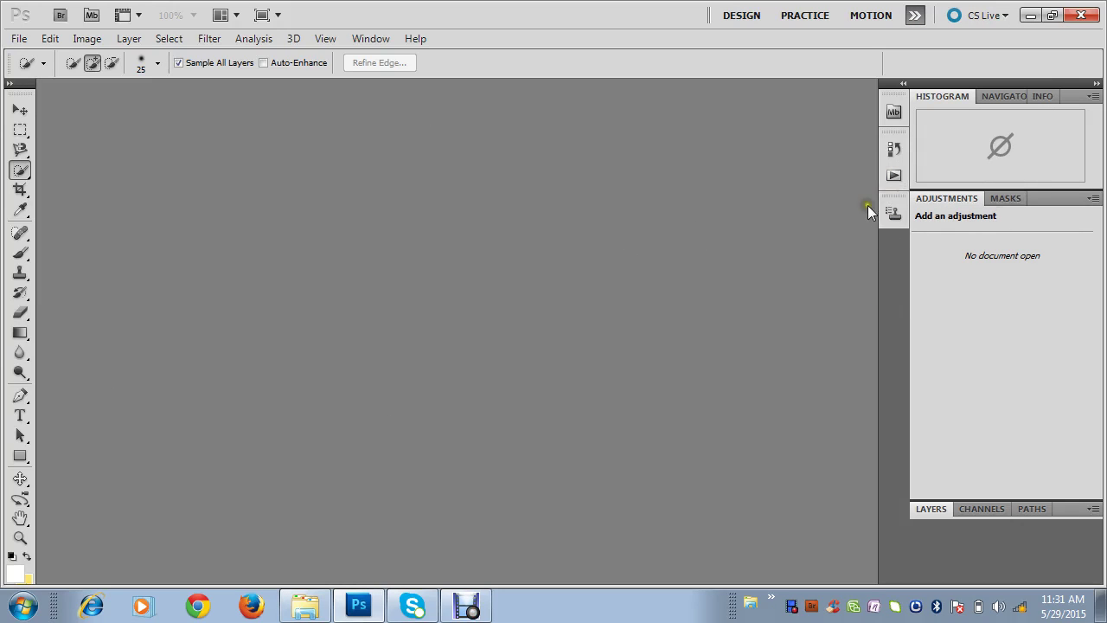
Bring back the Actions panel and start a new action set
click(893, 176)
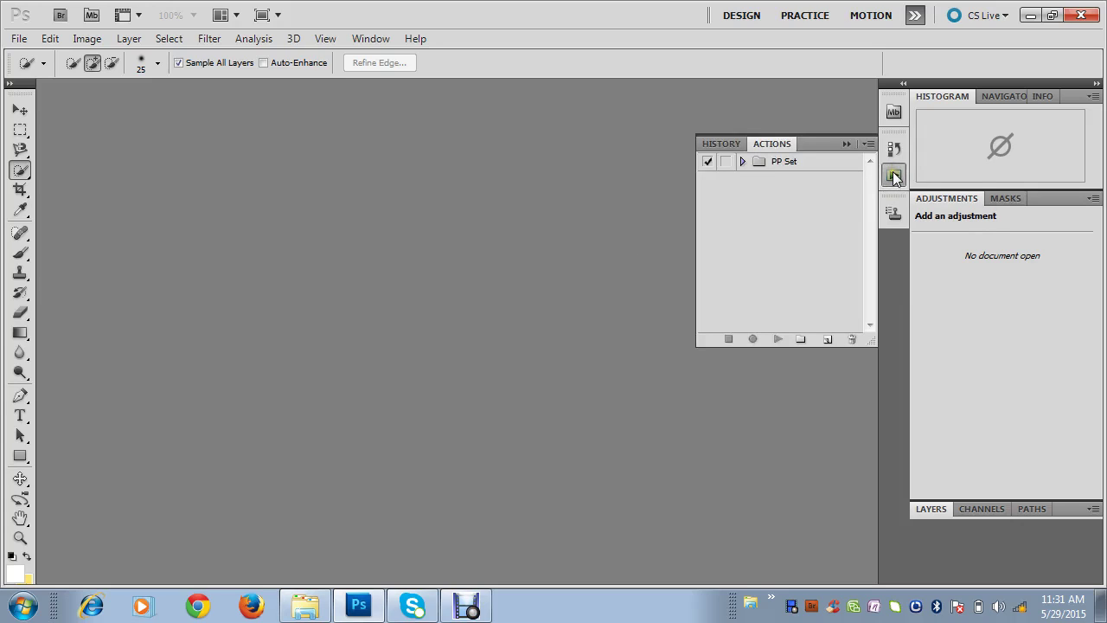
click(811, 167)
click(790, 171)
Name the new action set 'PP Set' and confirm it
click(802, 341)
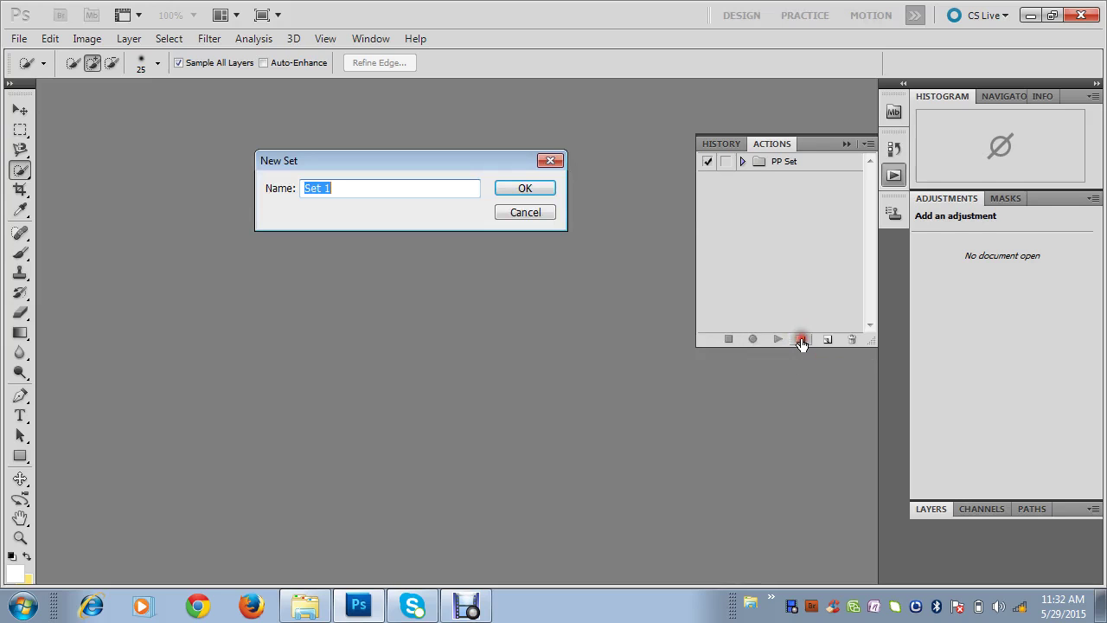
click(375, 192)
key(BackSpace)
key(BackSpace)
key(BackSpace)
key(BackSpace)
key(BackSpace)
click(374, 191)
click(376, 191)
click(529, 191)
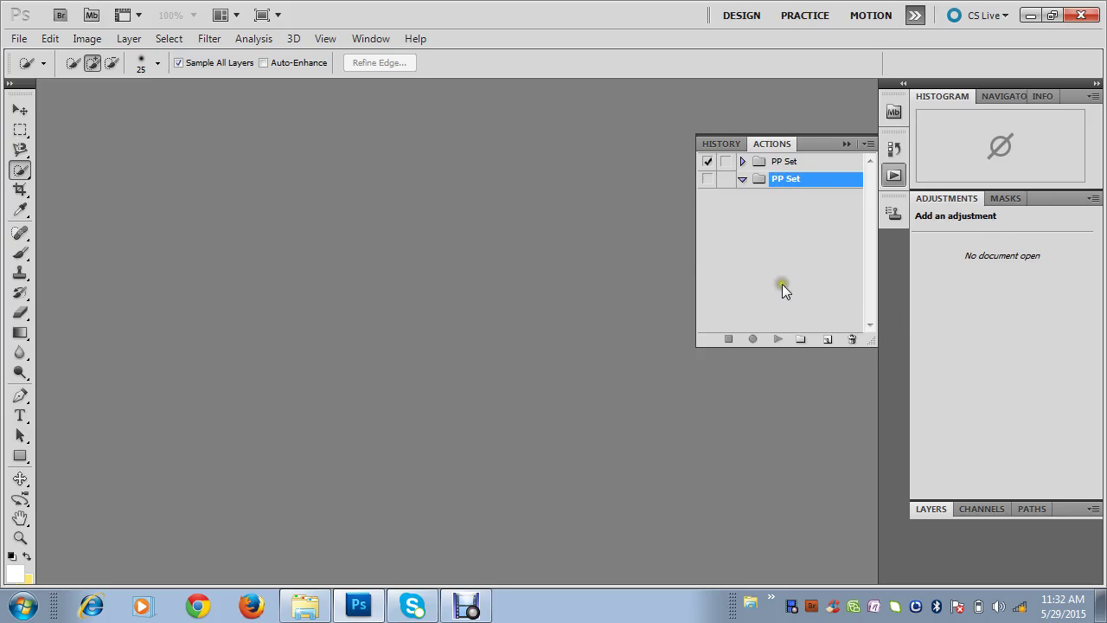
click(827, 340)
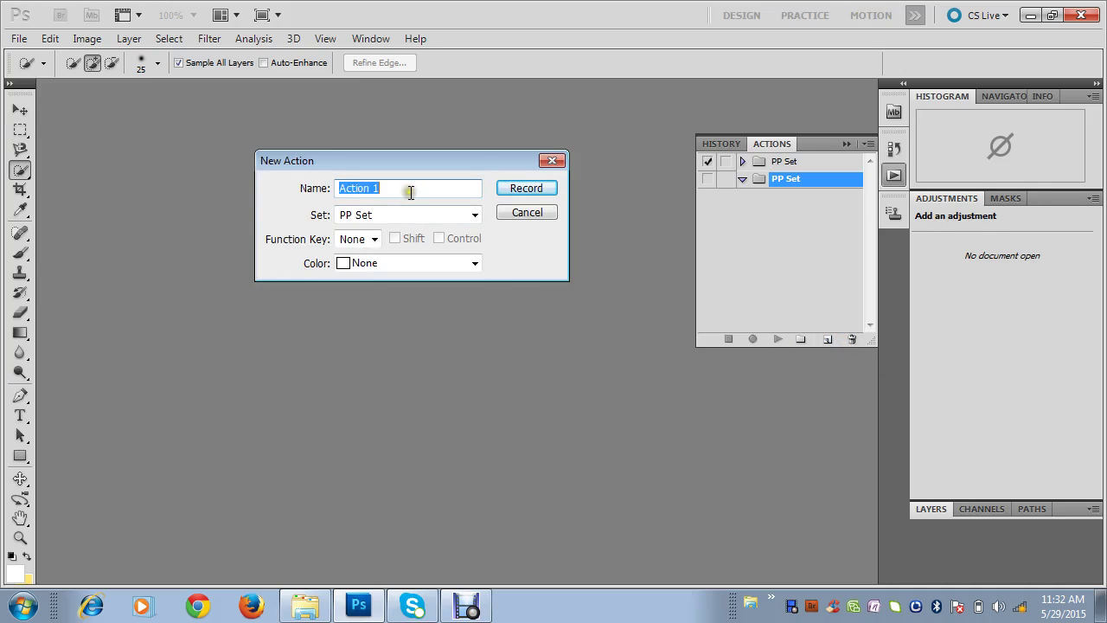
Name the new action 4.5*3.5 in PP Set and start recording it
key(BackSpace)
click(466, 605)
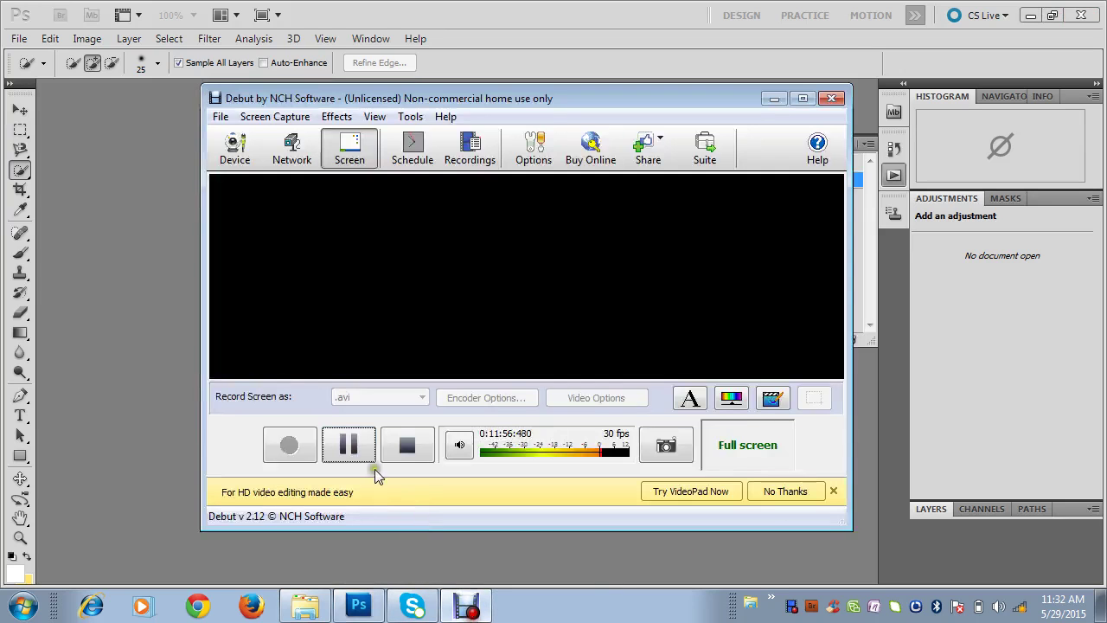
click(289, 447)
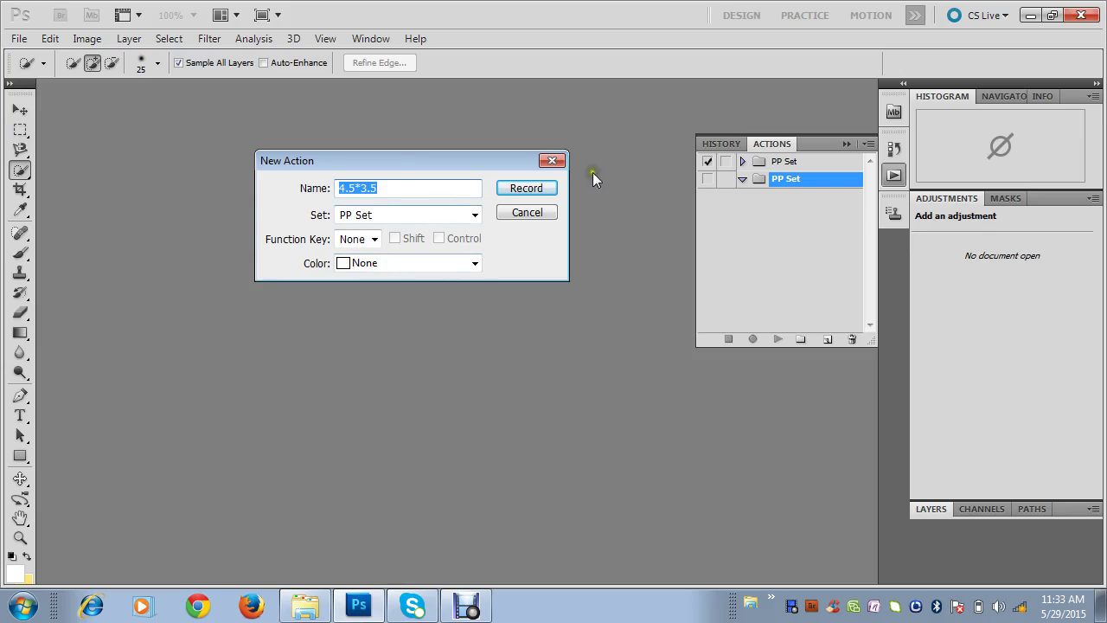
click(384, 188)
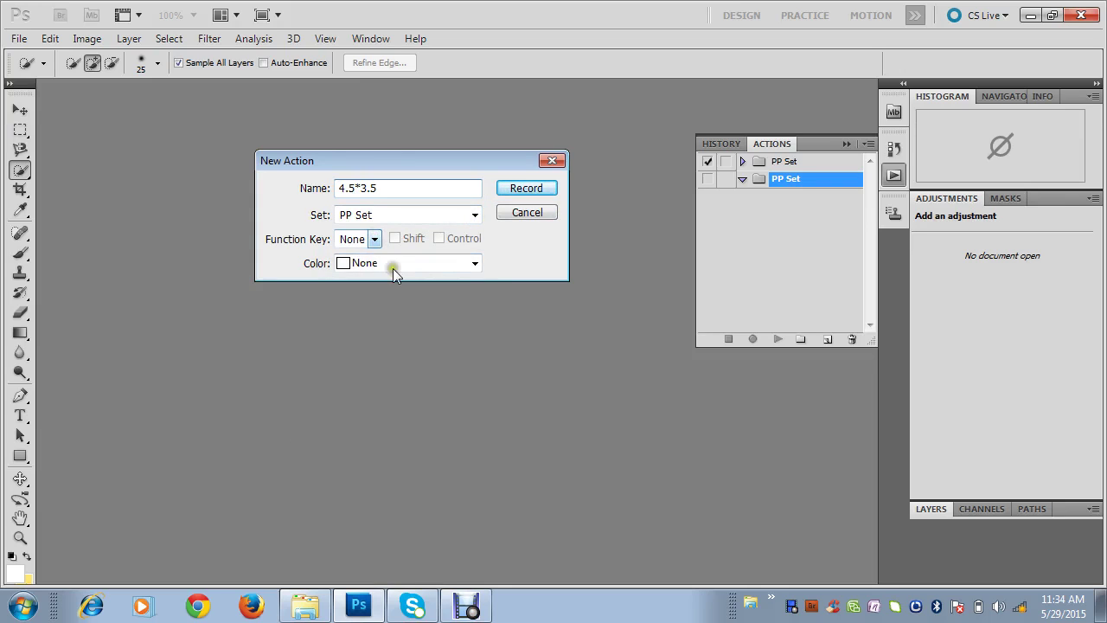
click(513, 190)
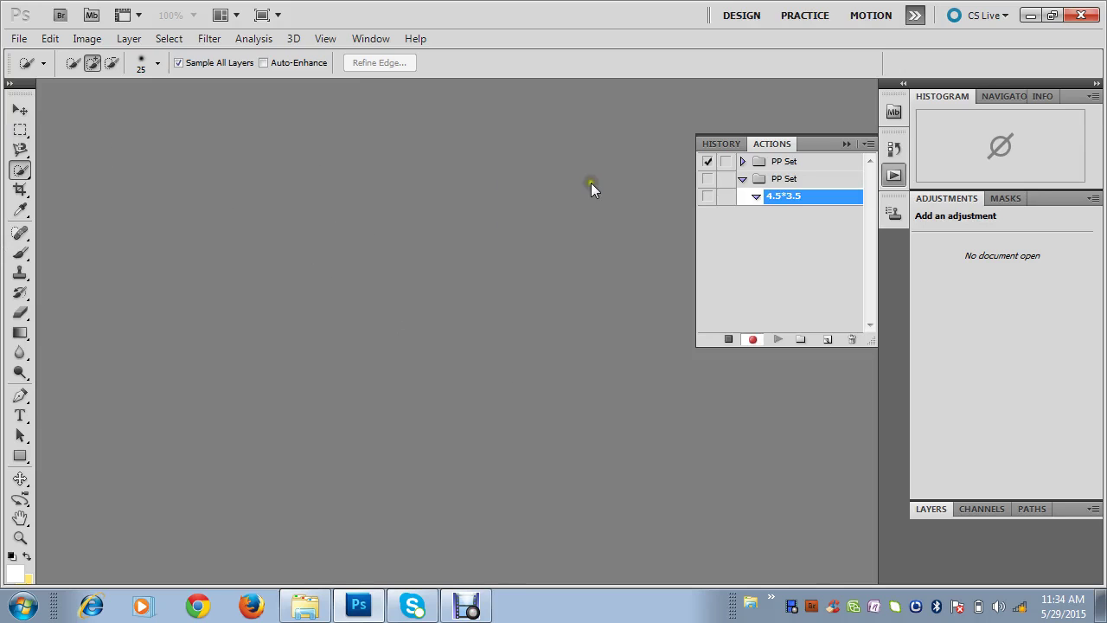
click(18, 39)
Start a new document using the Photo preset with the Landscape, 2 x 3 size
click(19, 56)
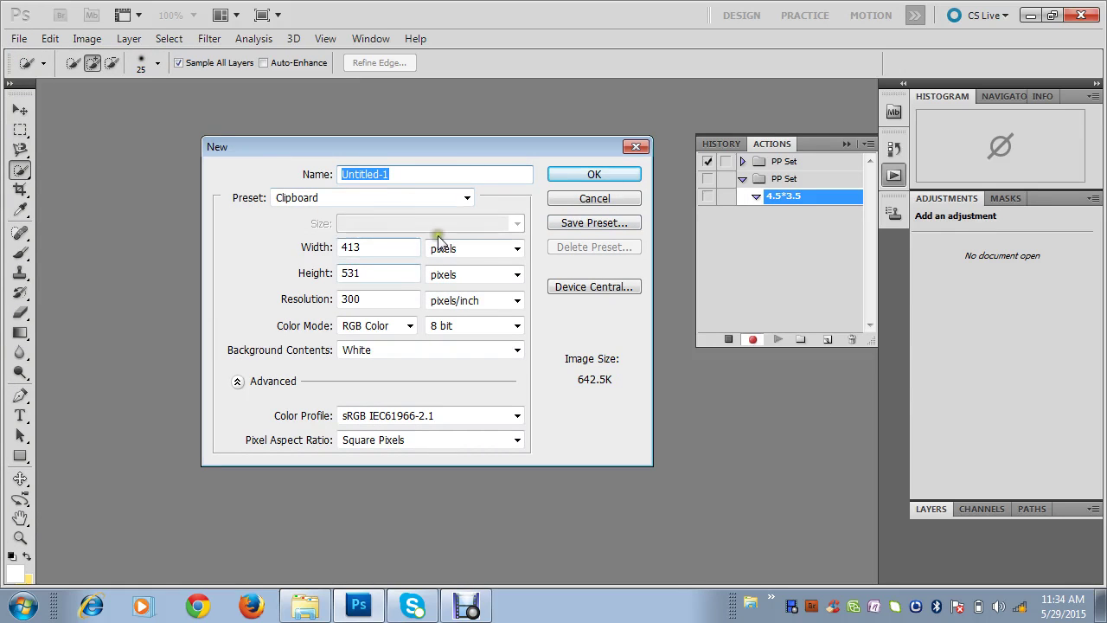
click(458, 174)
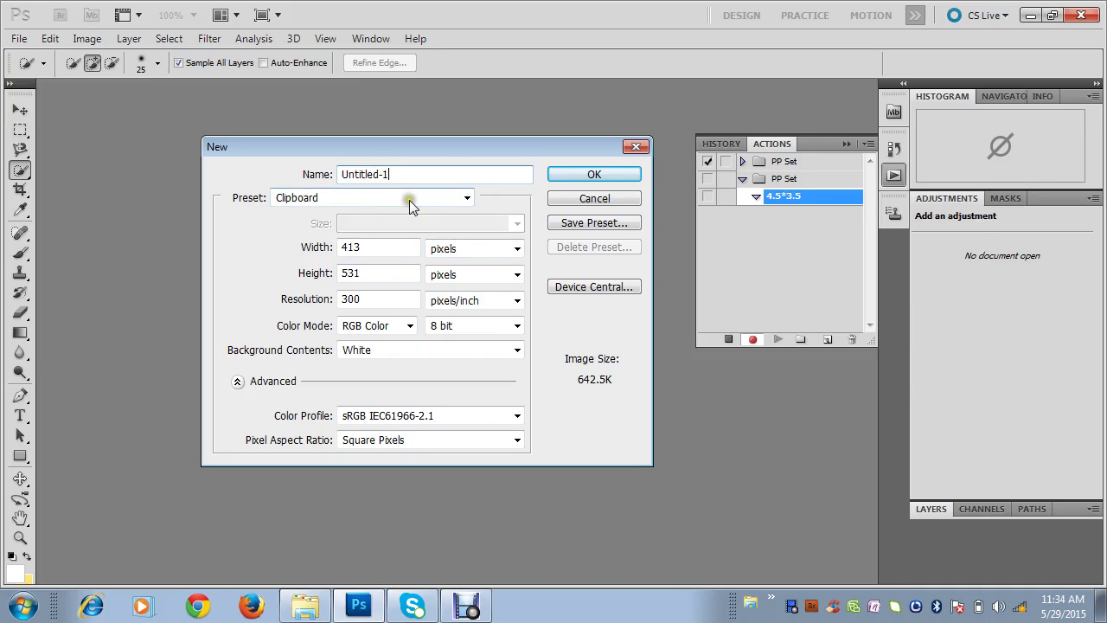
click(465, 198)
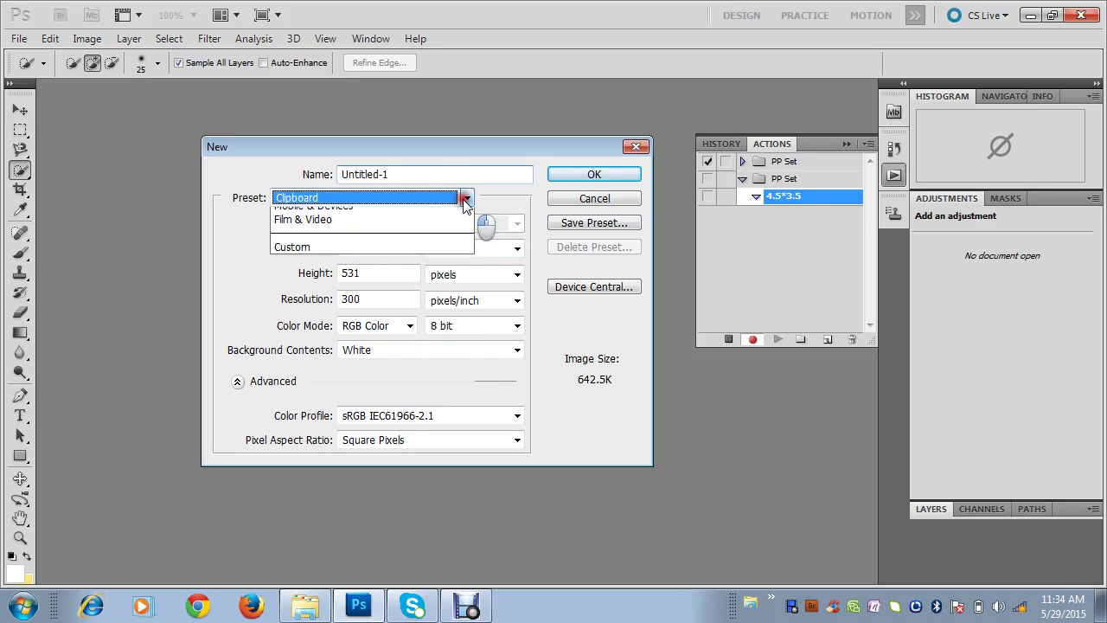
click(465, 199)
click(464, 199)
click(415, 274)
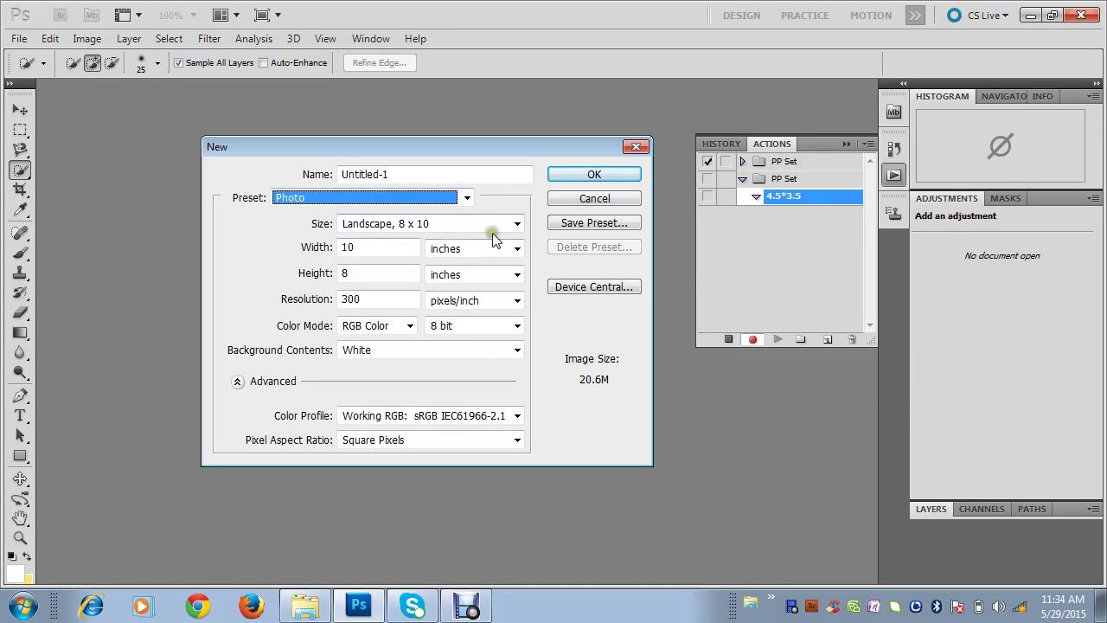
click(517, 224)
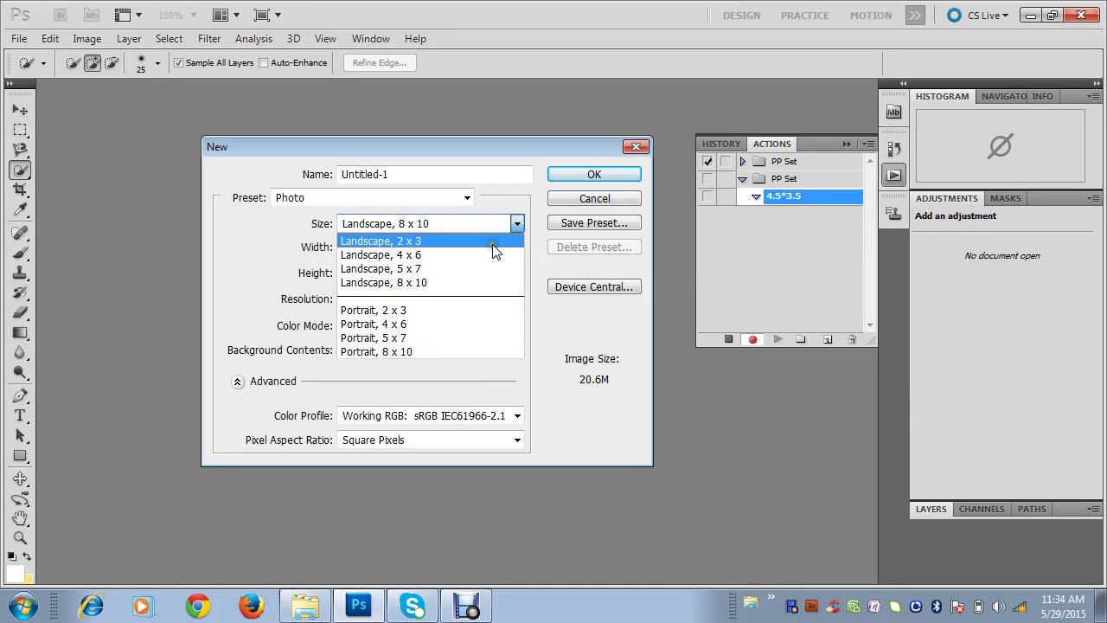
click(493, 242)
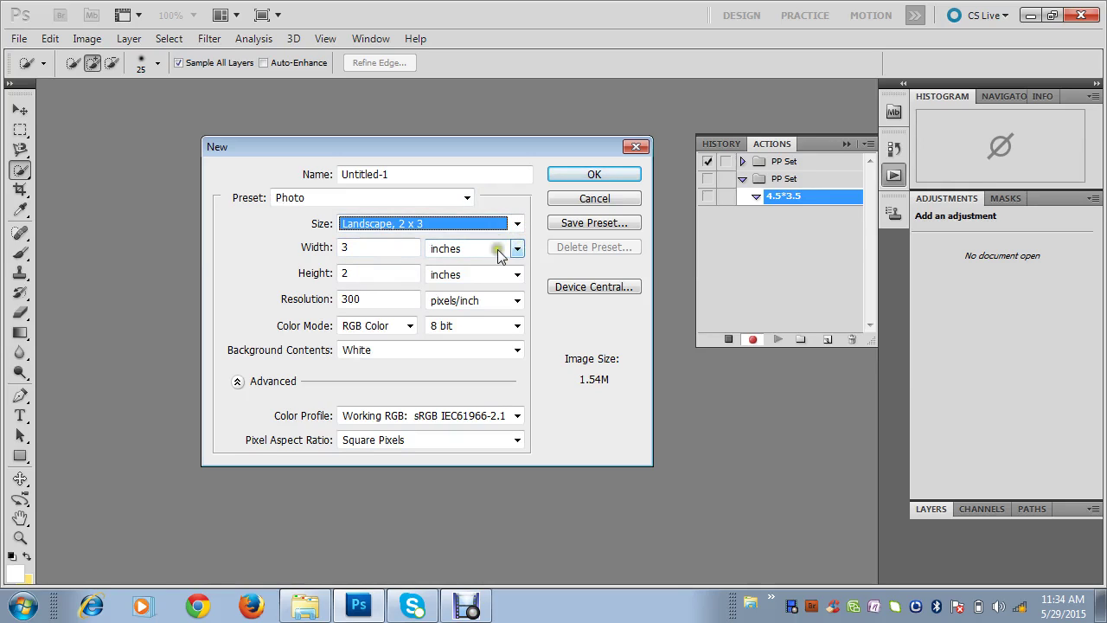
Switch units to centimetres and set width 3.5 and height 4.5
click(494, 204)
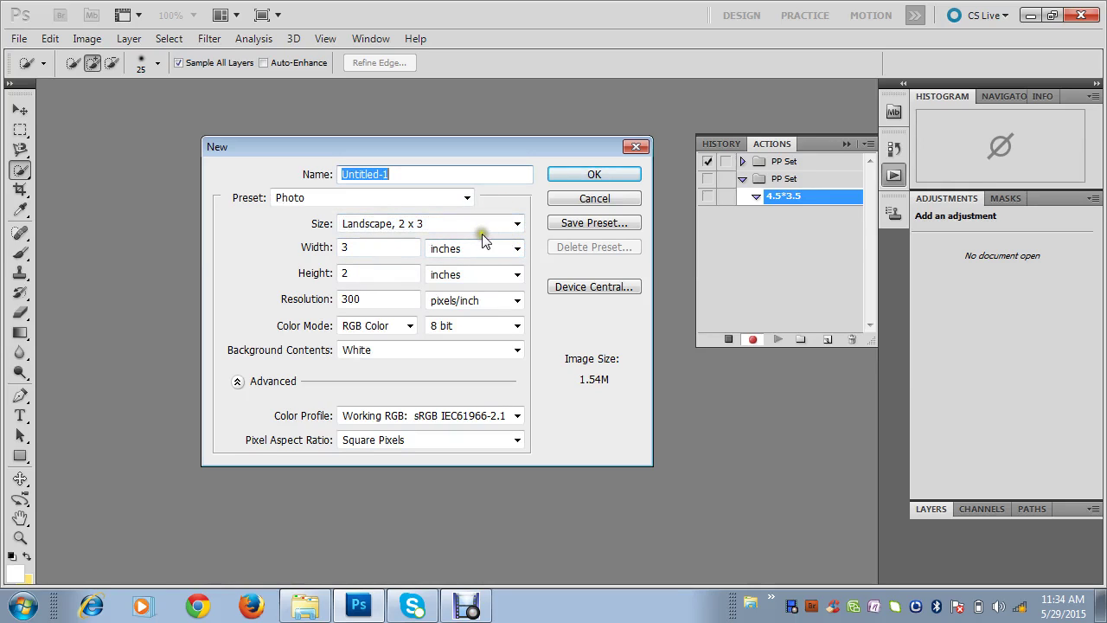
click(516, 249)
click(502, 294)
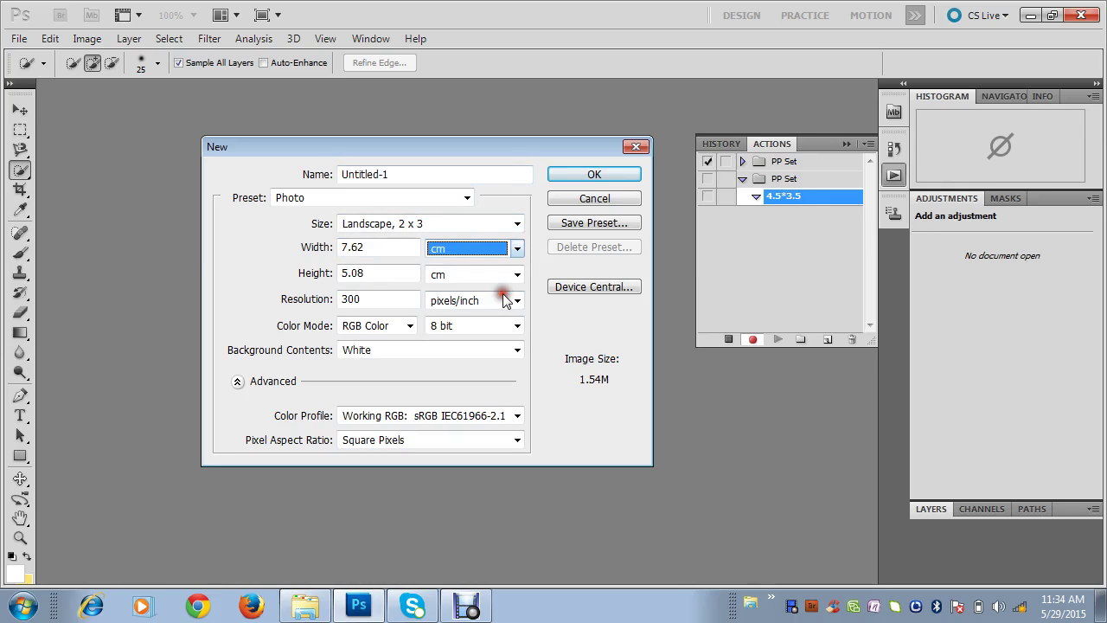
click(309, 248)
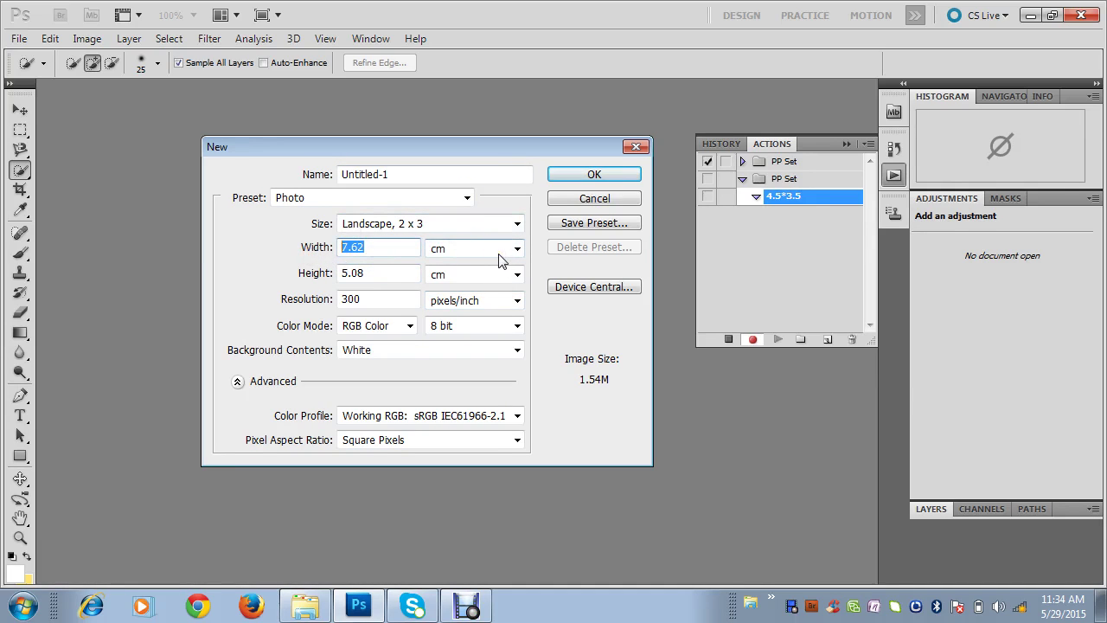
key(BackSpace)
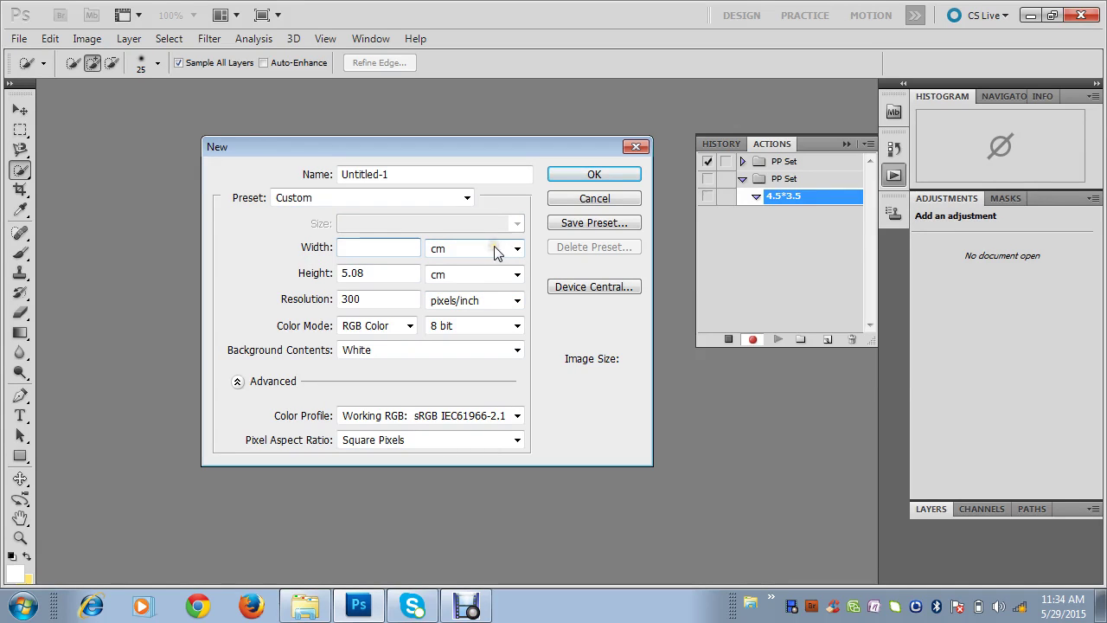
click(783, 211)
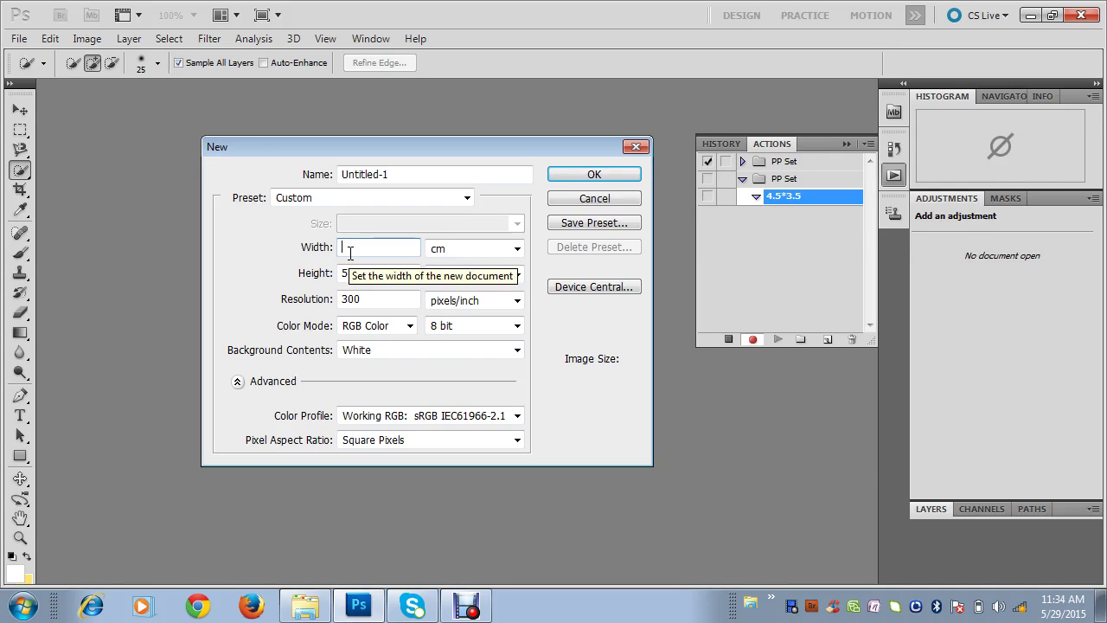
text(3.5)
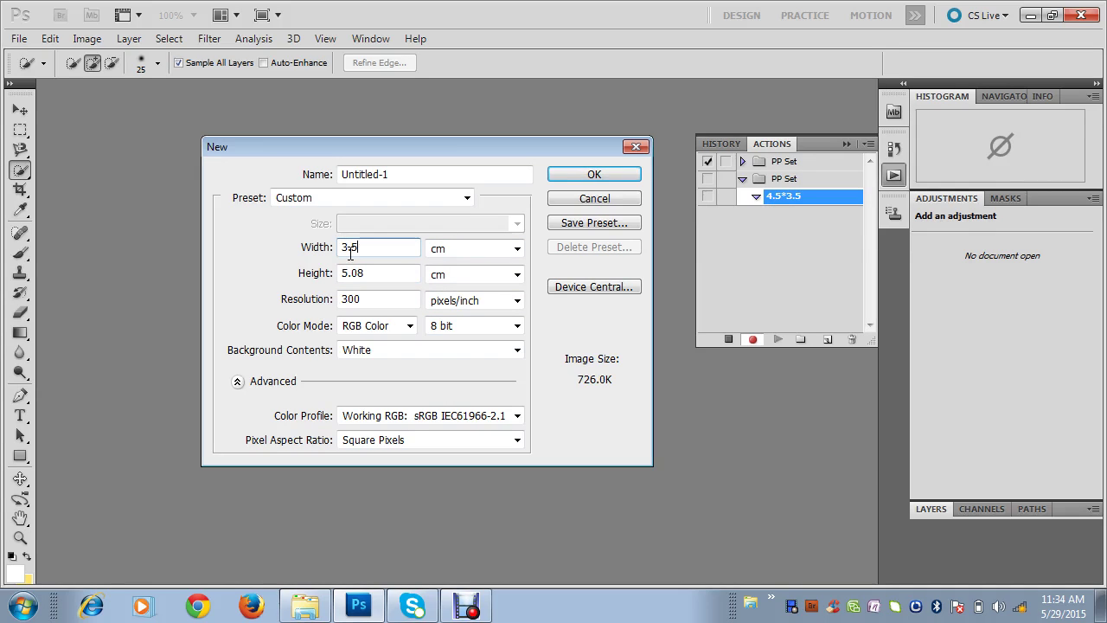
key(Tab)
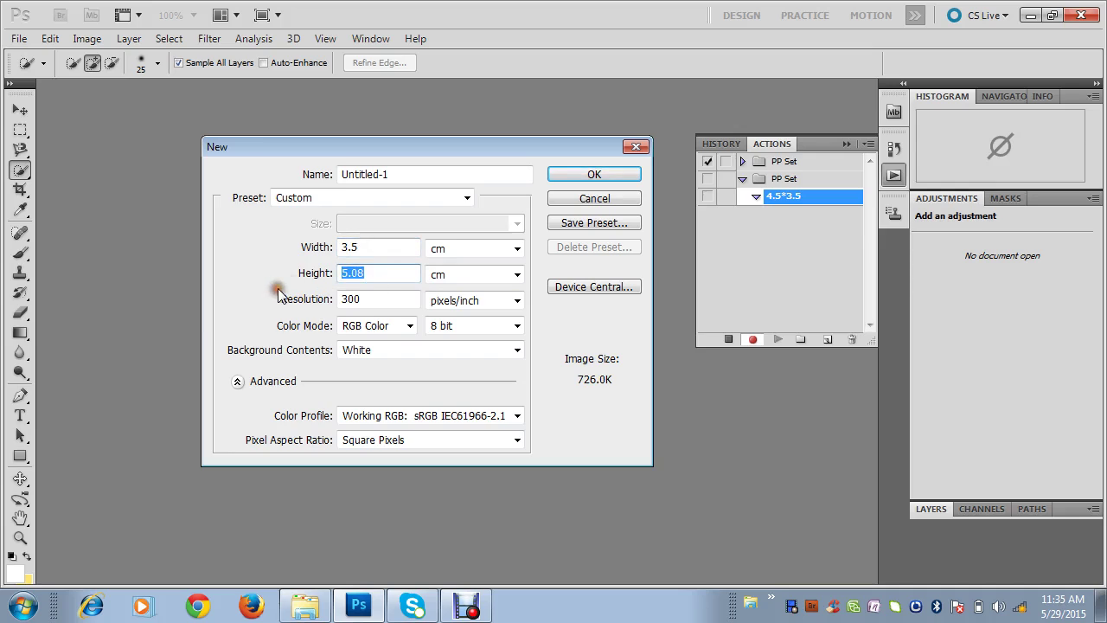
key(BackSpace)
text(4.5)
Create the blank 3.5 × 4.5 cm document and stop recording the action
click(597, 173)
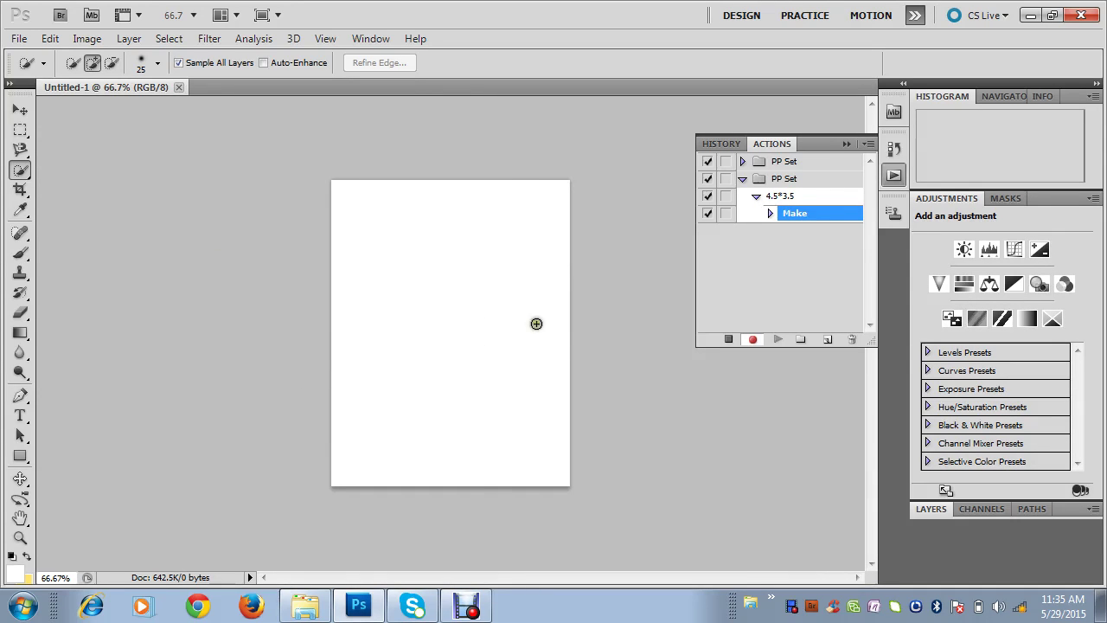
click(728, 341)
click(790, 332)
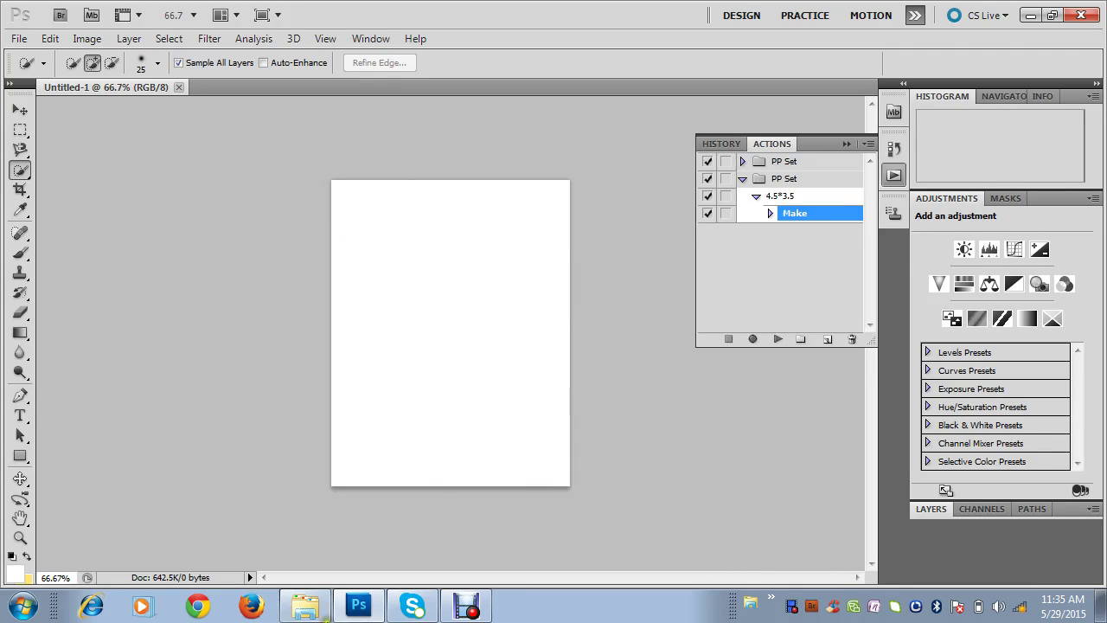
Drag the hairstyle portrait from Explorer onto the canvas and enlarge it past the edges
click(305, 605)
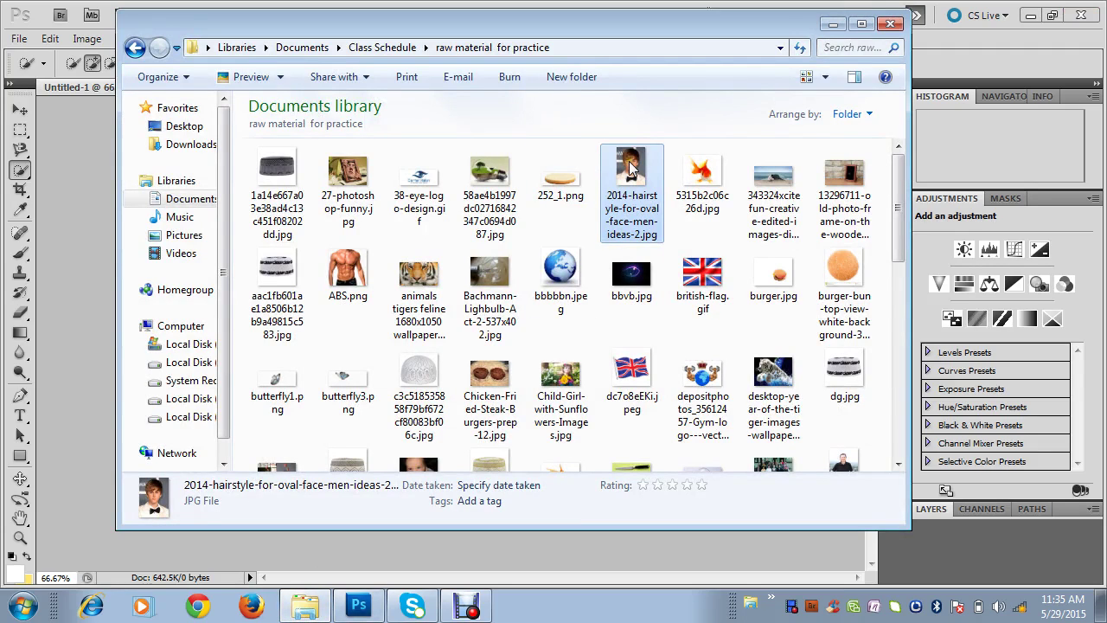
drag(630, 169, 83, 414)
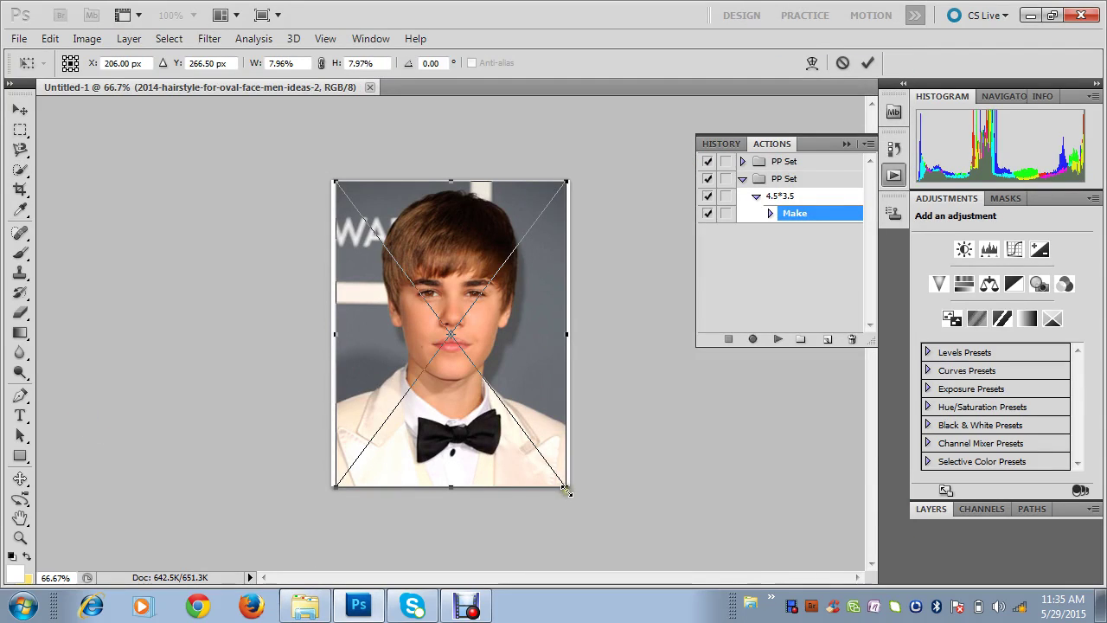
drag(566, 486, 570, 490)
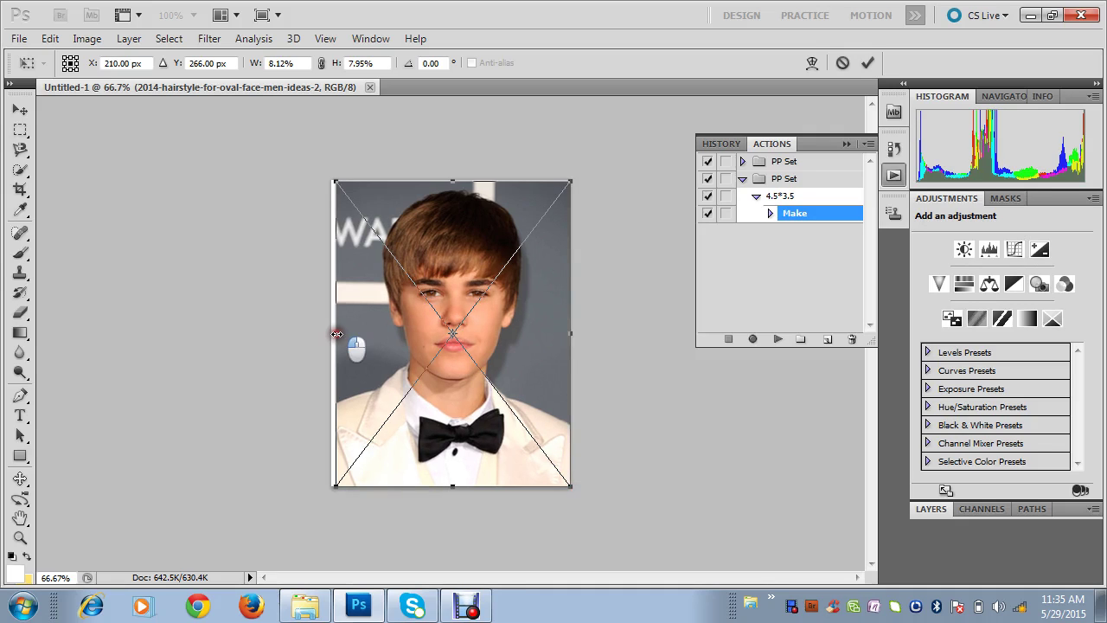
drag(335, 333, 331, 335)
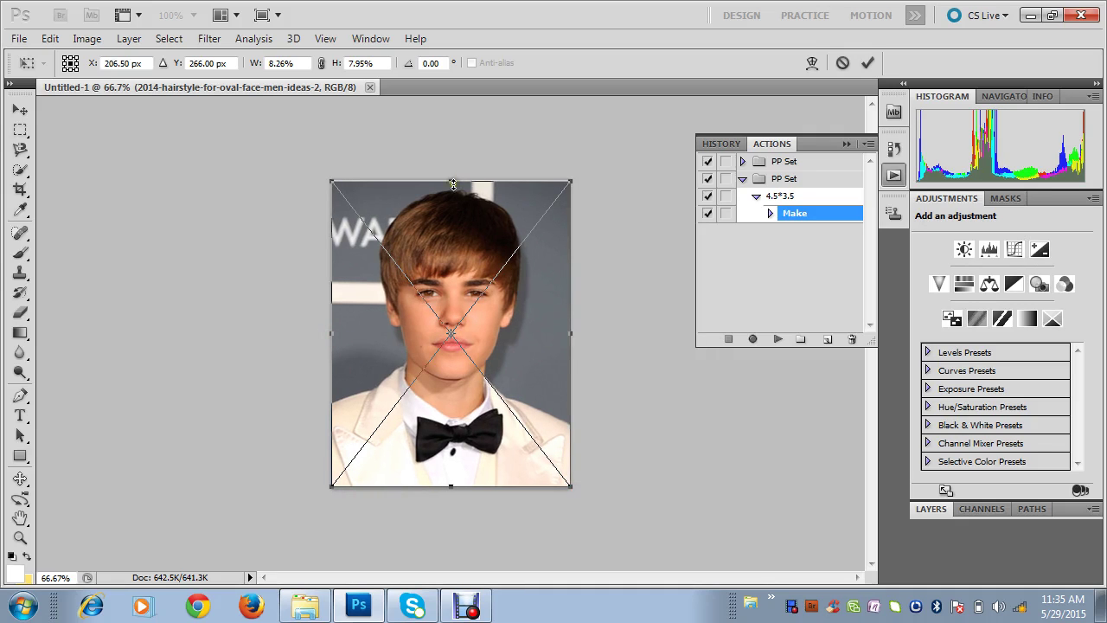
drag(453, 180, 453, 179)
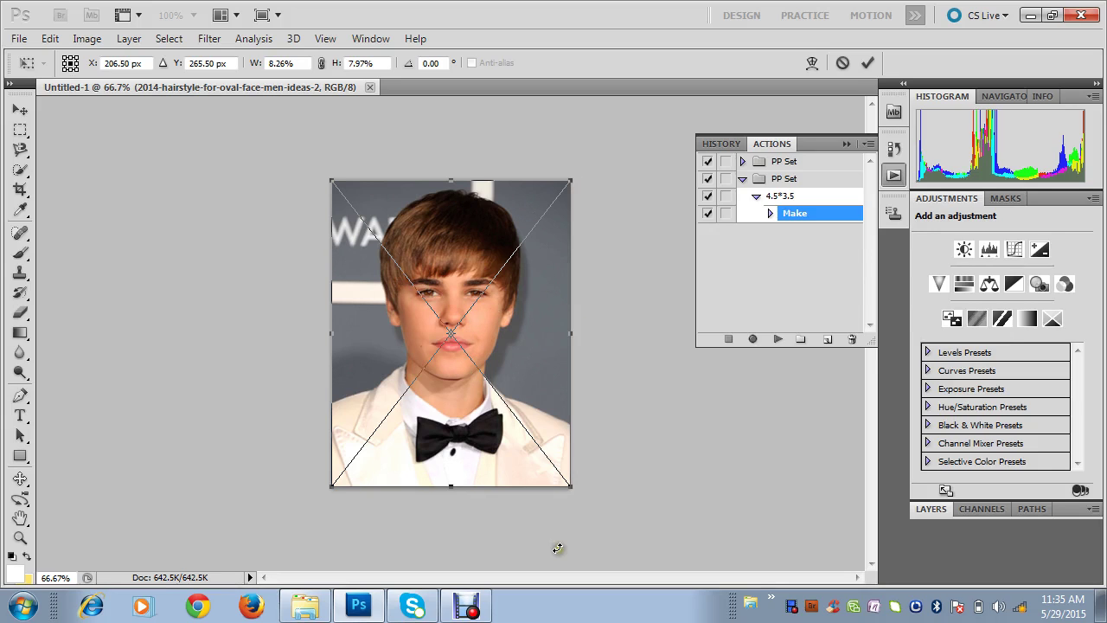
drag(570, 485, 834, 619)
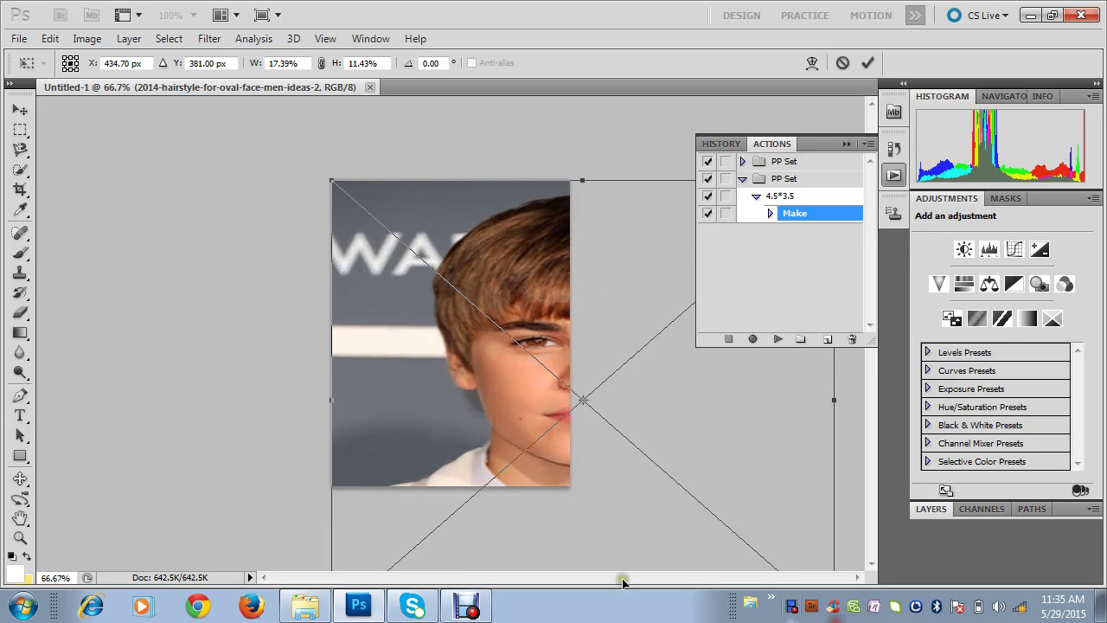
mouse_move(489, 383)
mouse_down()
mouse_move(518, 343)
mouse_move(519, 362)
mouse_up()
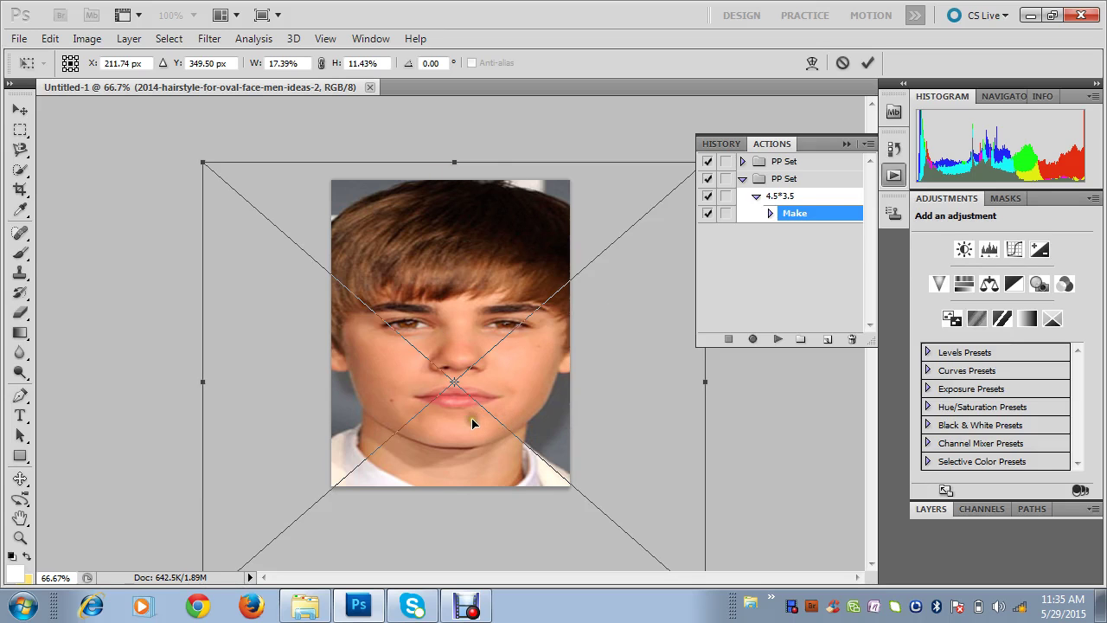
Resize the portrait to fill the canvas at 8.26% × 7.97% and commit it
drag(201, 167, 331, 183)
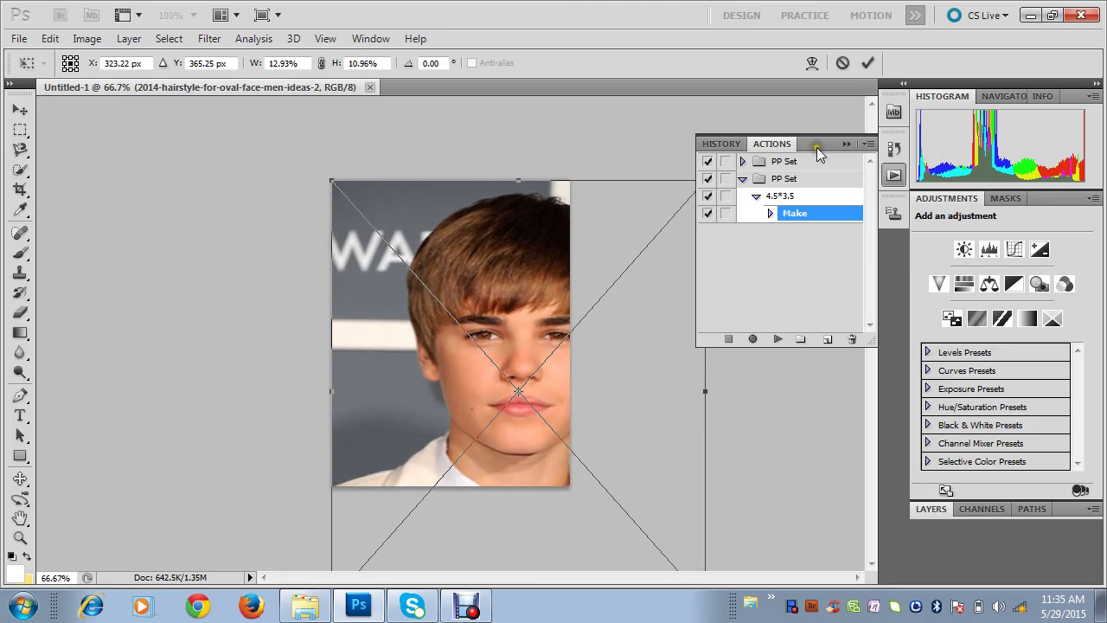
drag(818, 152, 815, 240)
drag(704, 180, 568, 175)
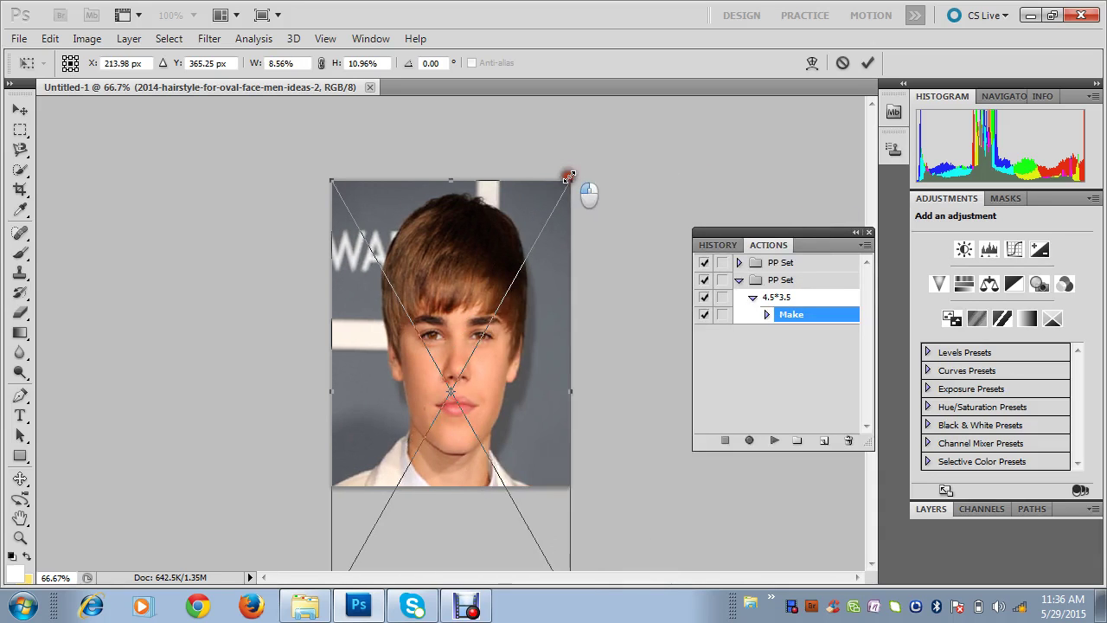
drag(444, 338, 488, 206)
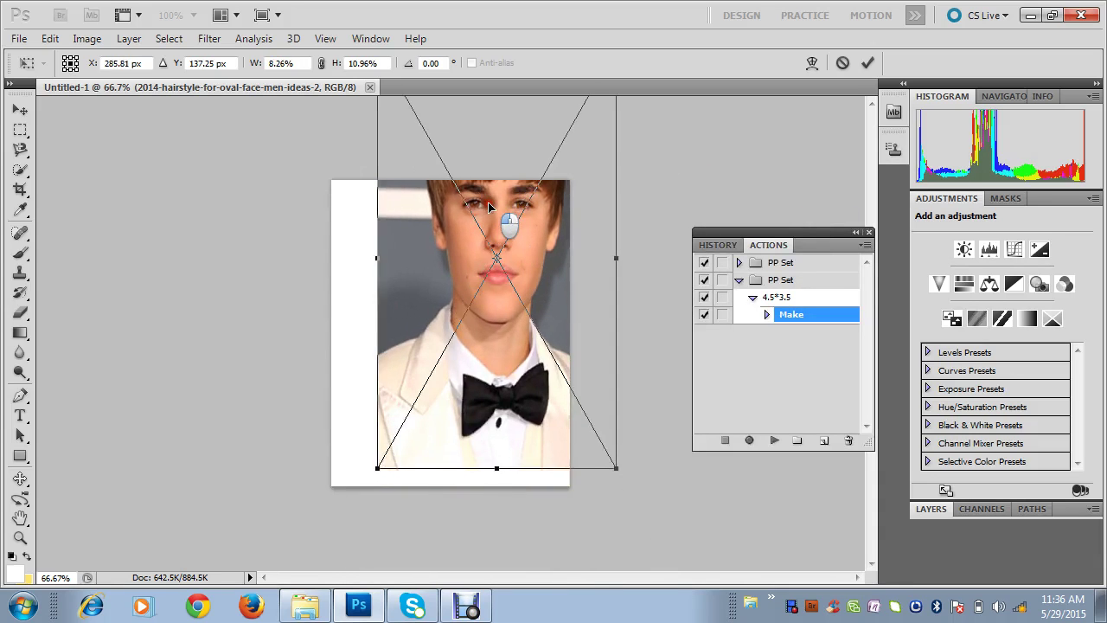
mouse_move(502, 353)
mouse_down()
mouse_move(455, 372)
mouse_move(455, 423)
mouse_up()
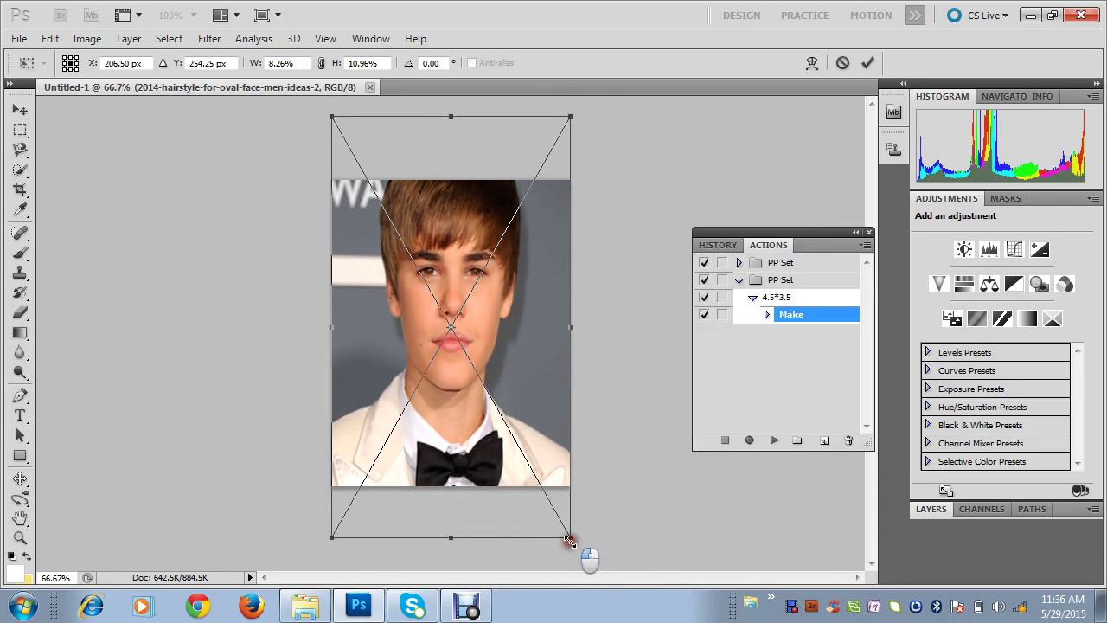
drag(568, 538, 570, 486)
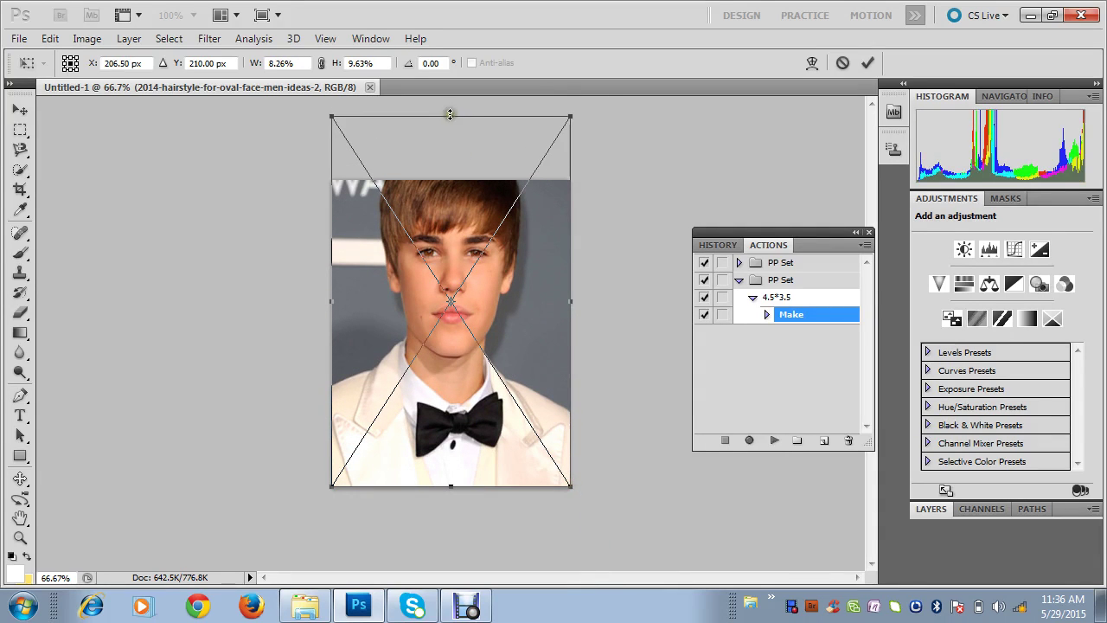
drag(450, 115, 451, 180)
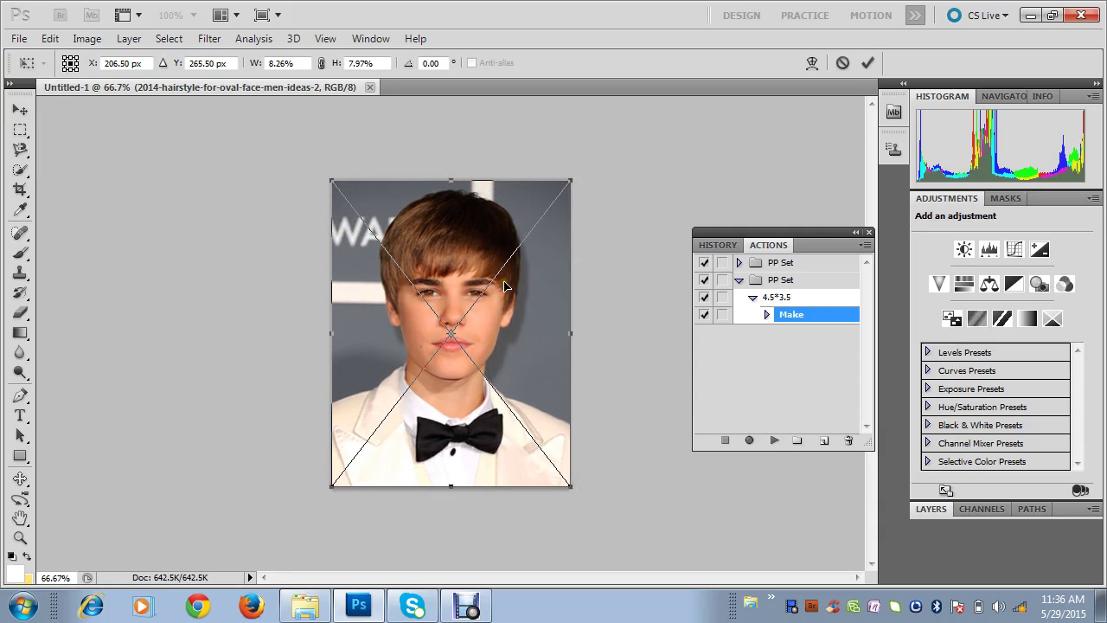
key(Return)
key(w)
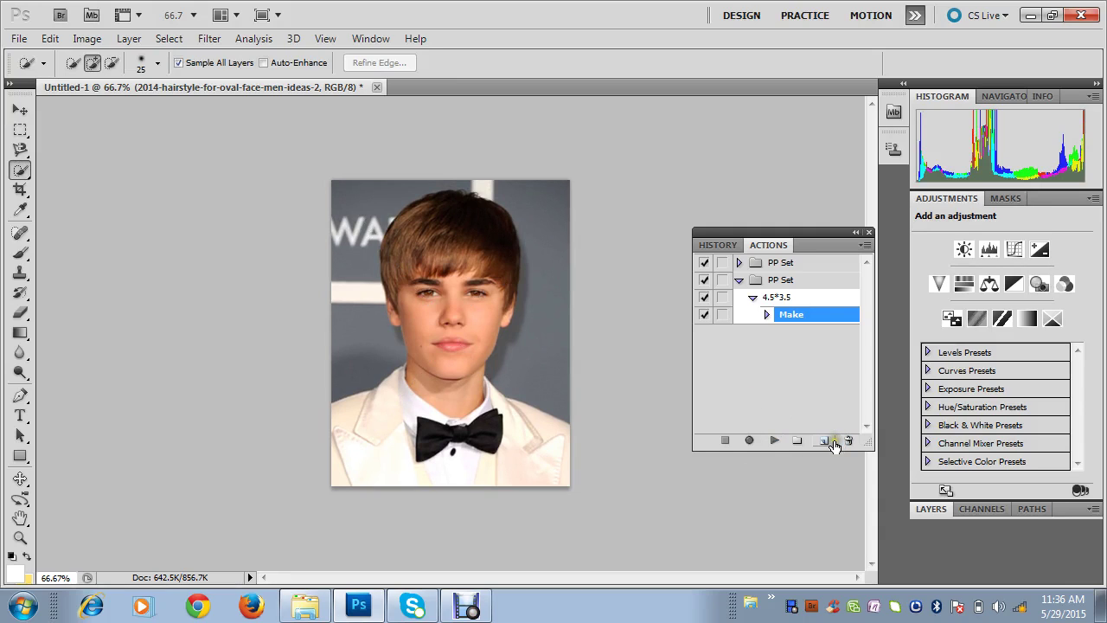
Create a Border To PP action and start recording it
click(754, 298)
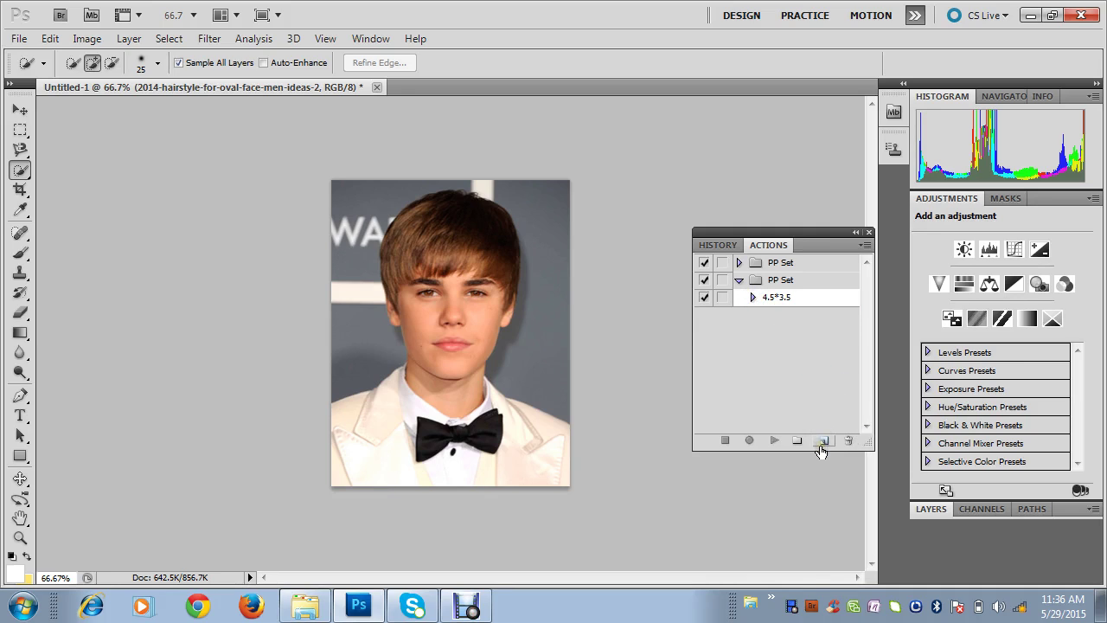
click(822, 441)
key(BackSpace)
text(BorderTo)
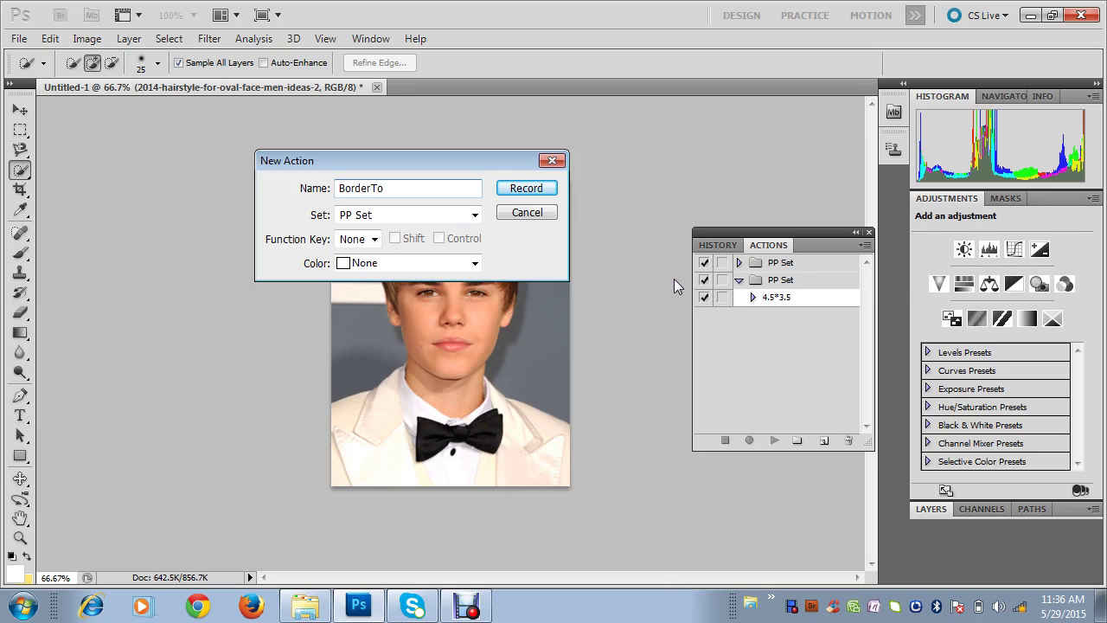
key(BackSpace)
key(BackSpace)
text(T)
key(BackSpace)
text(To)
text(P)
text(P)
click(522, 188)
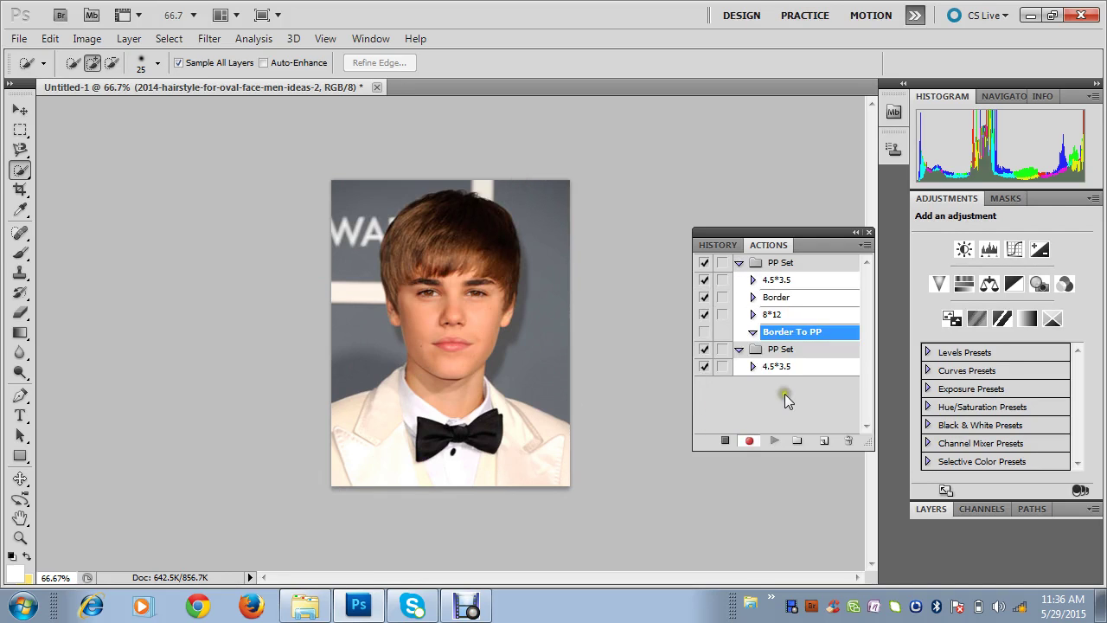
Stop recording, delete the Border To PP action, and select the second PP Set
click(725, 441)
click(848, 440)
click(489, 240)
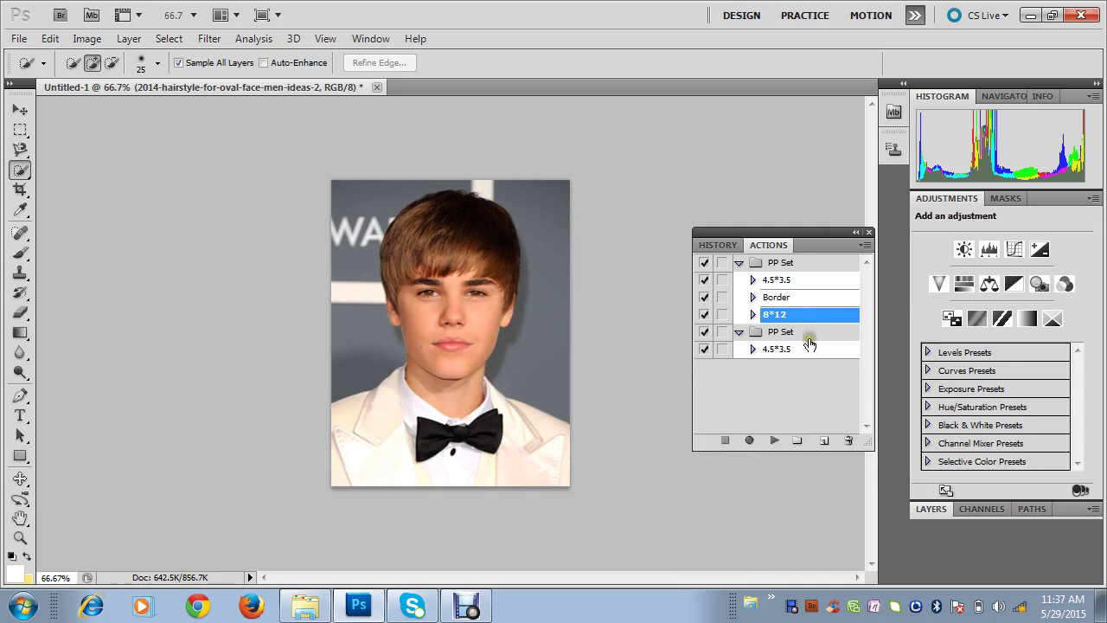
click(768, 381)
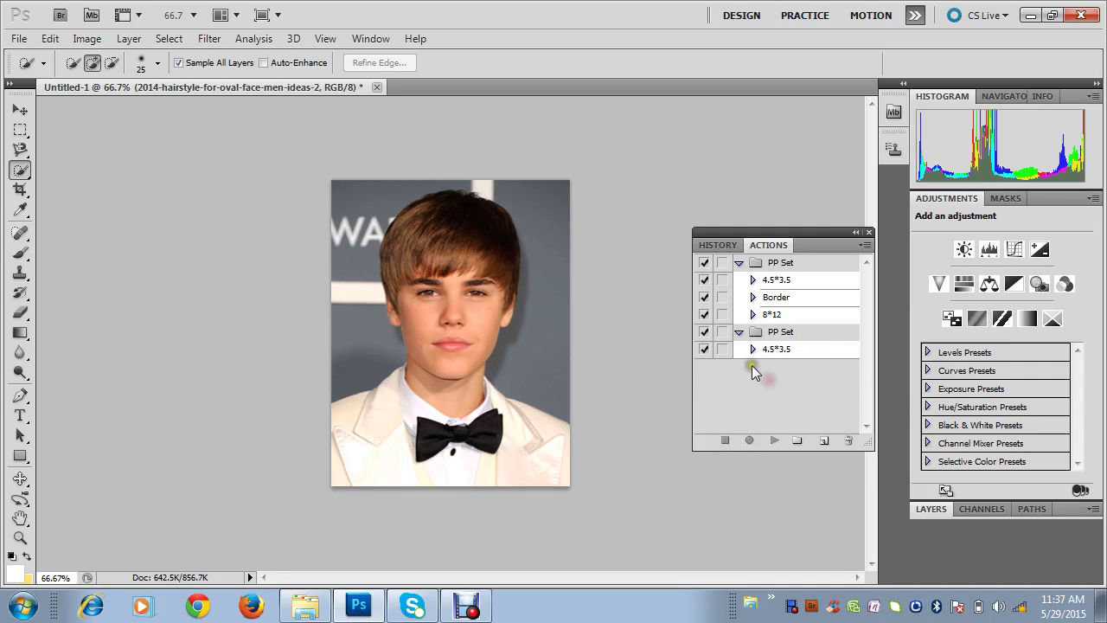
click(738, 262)
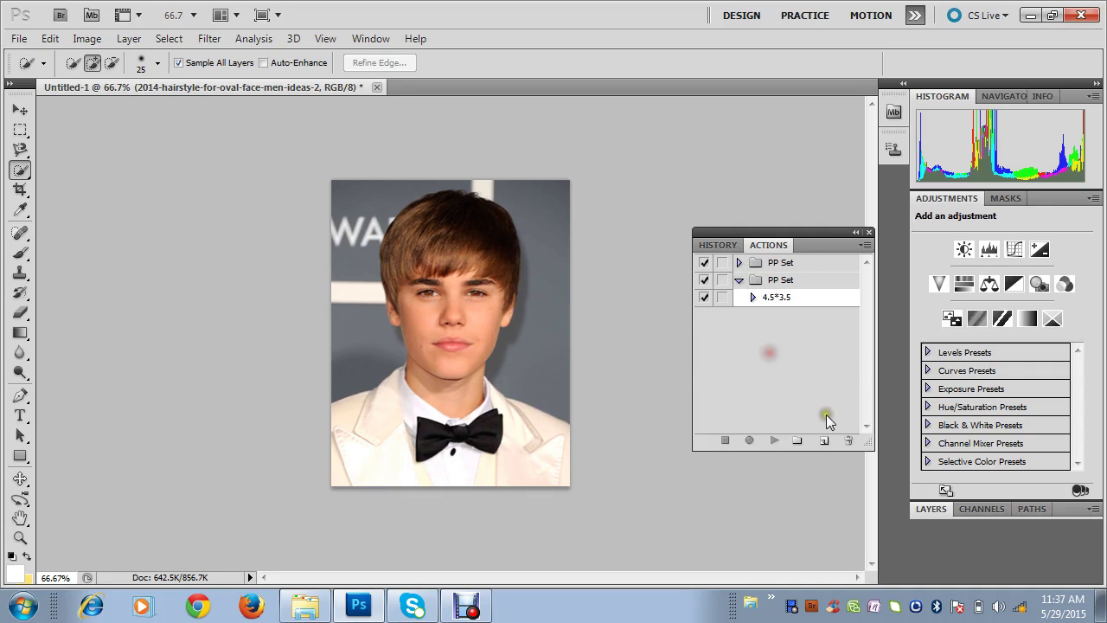
click(775, 281)
Create the Border TO PP action in the second PP Set and start recording
click(824, 441)
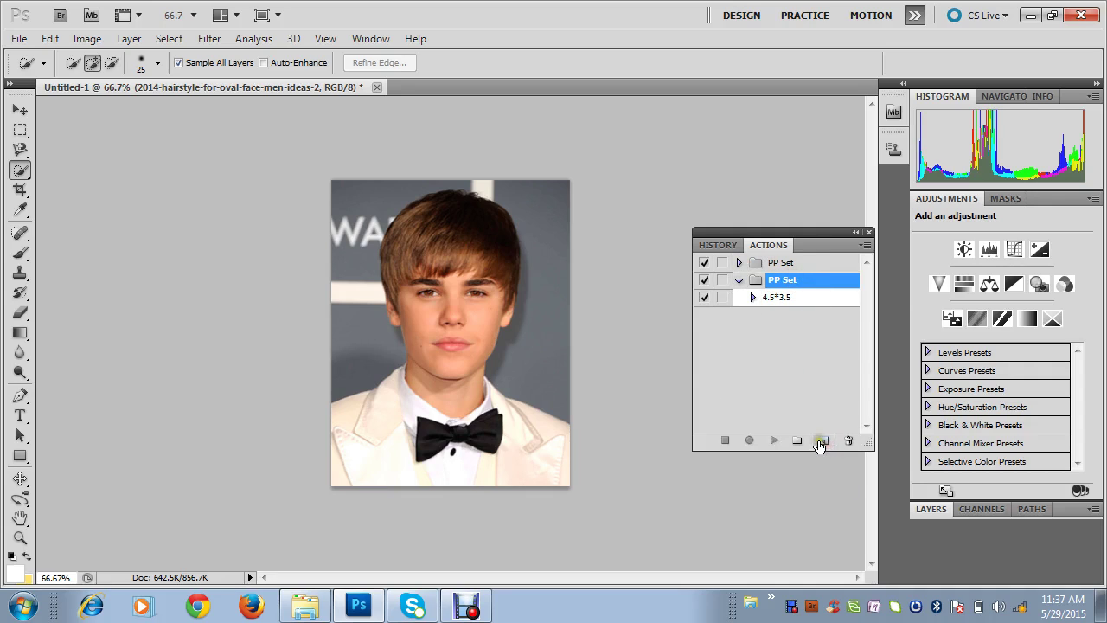
key(BackSpace)
text(Border TO PP)
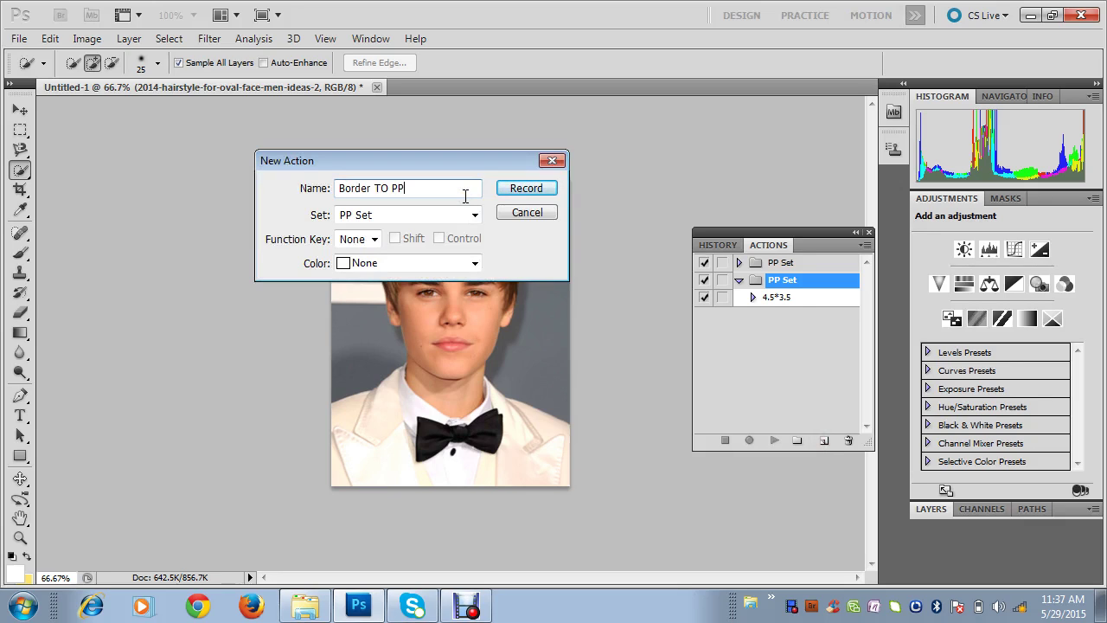
click(523, 185)
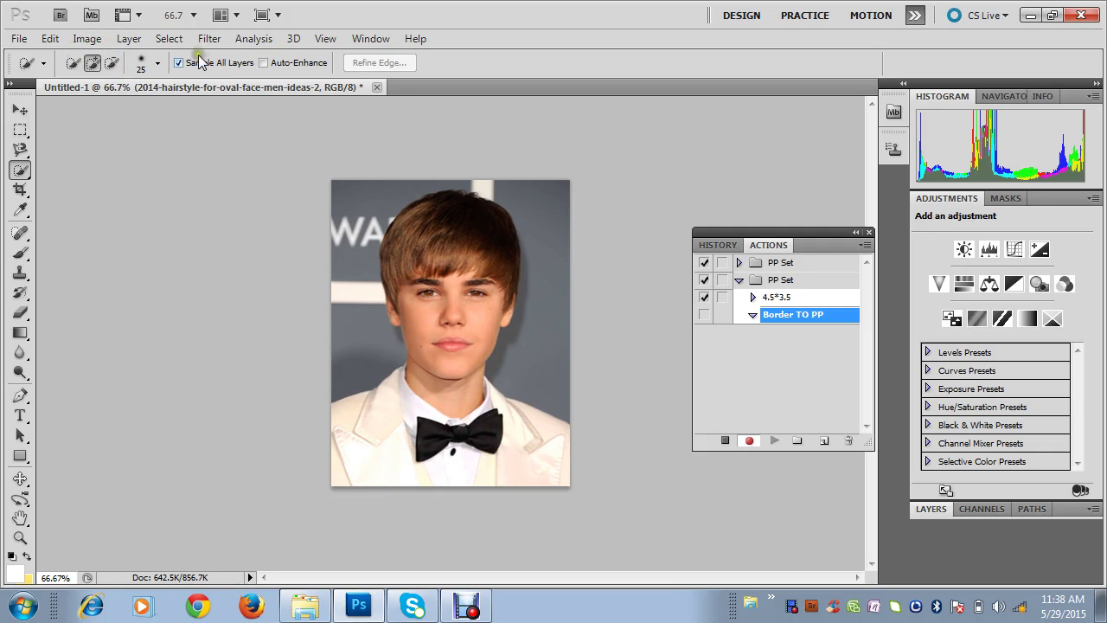
Flatten the portrait into one layer and select the entire canvas
click(129, 41)
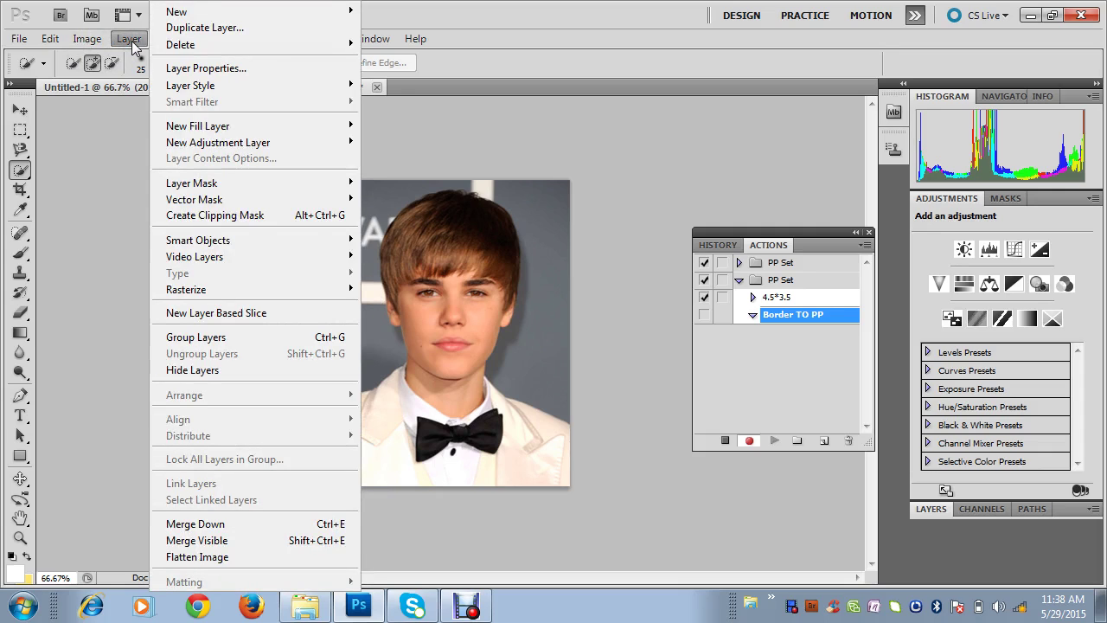
click(181, 562)
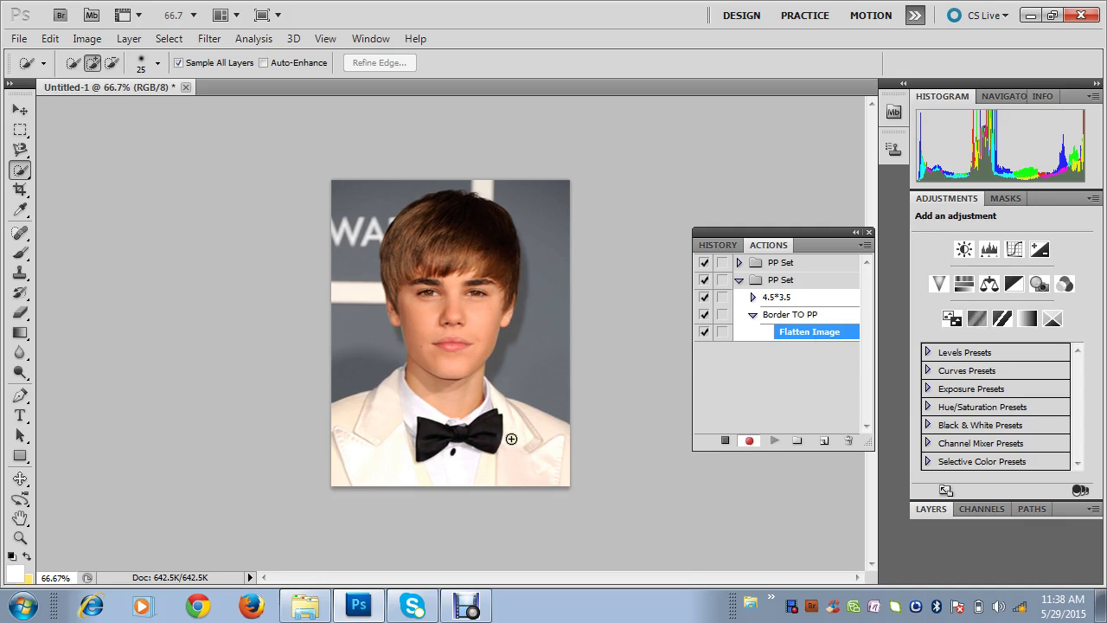
key(ctrl+a)
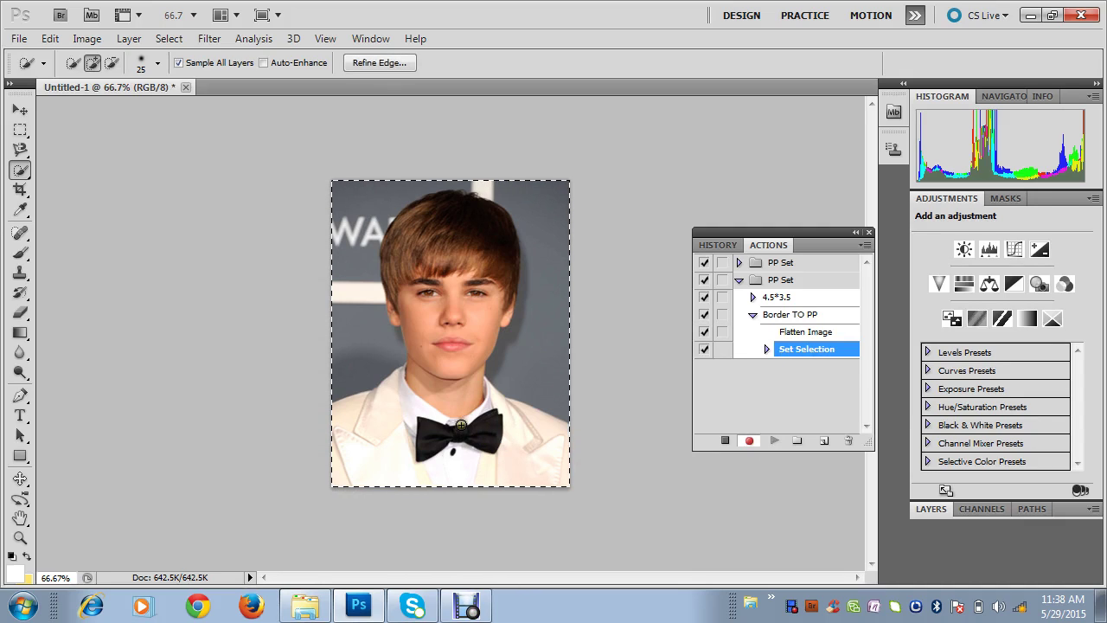
click(54, 39)
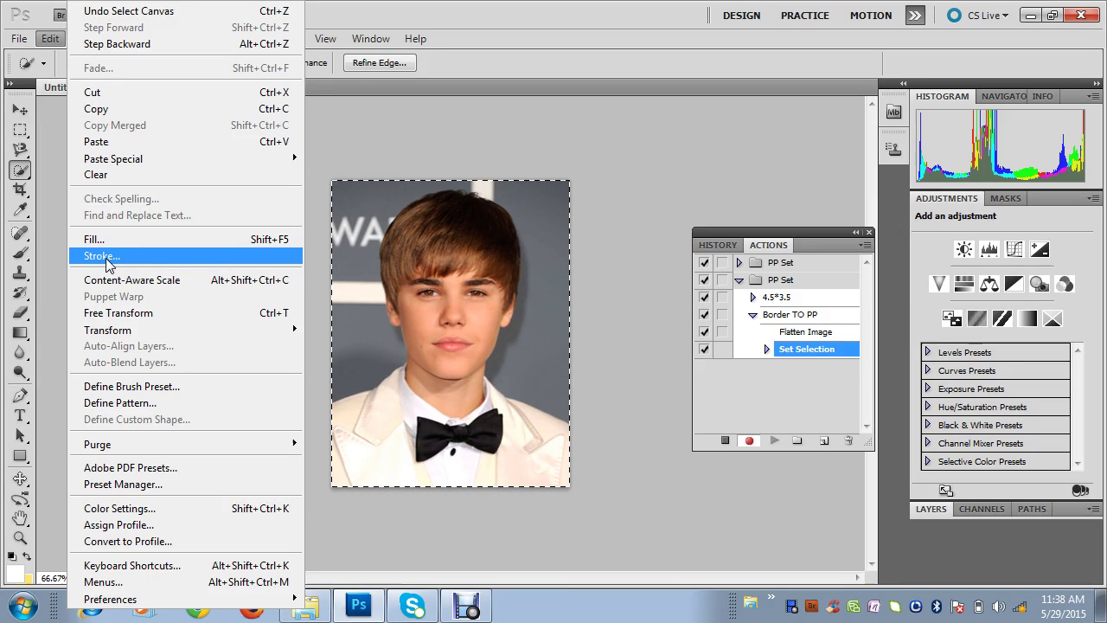
click(115, 257)
Stroke the selection with a 20 px white border at Center location
click(123, 256)
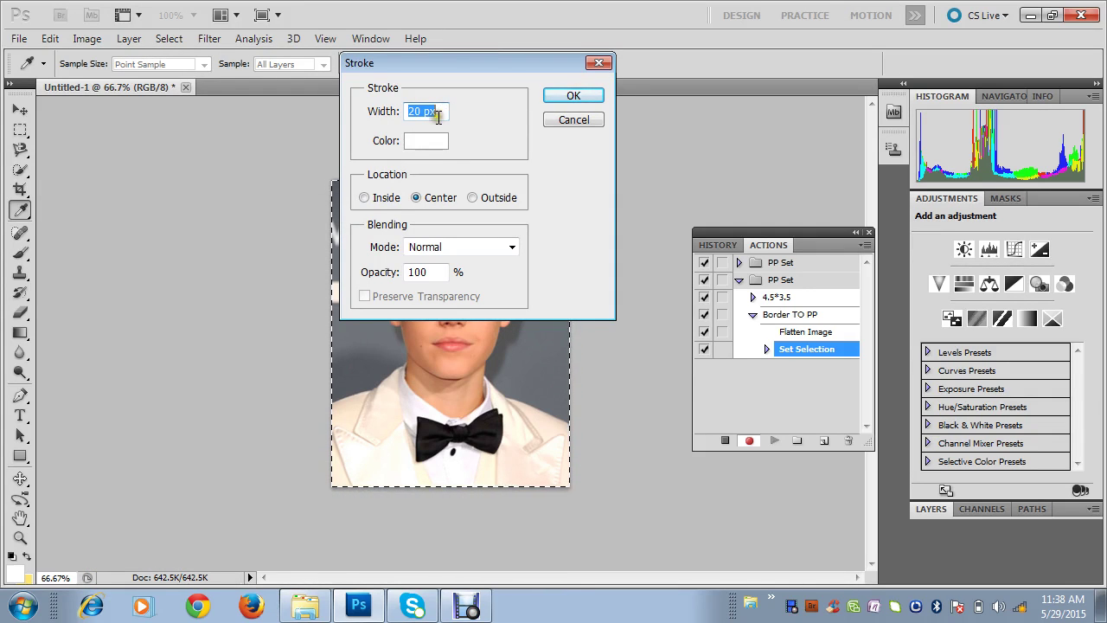
click(439, 114)
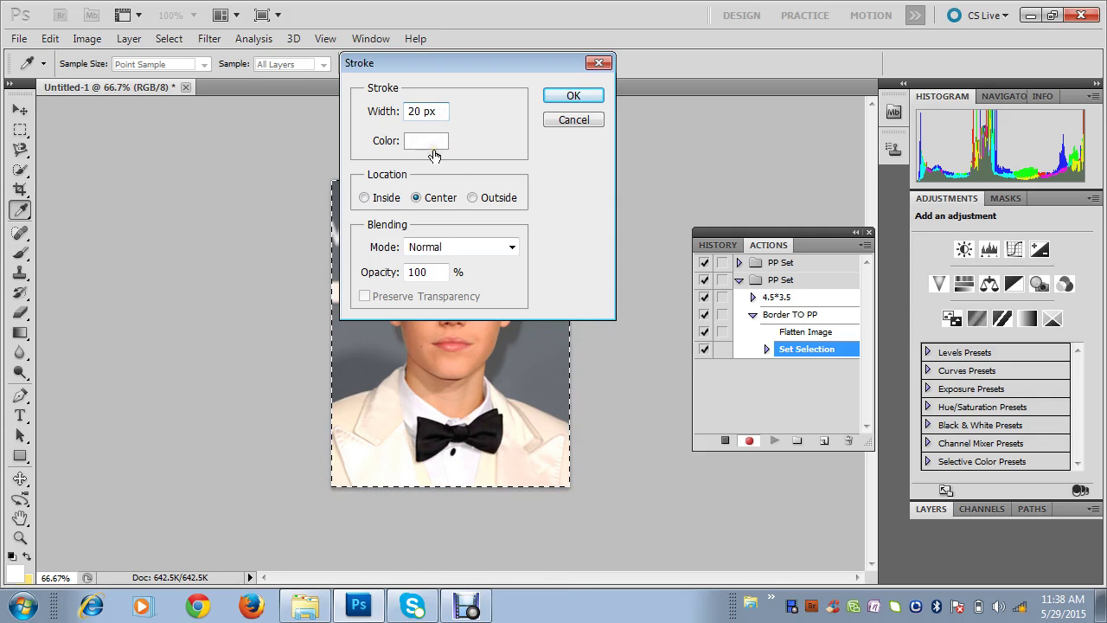
click(571, 97)
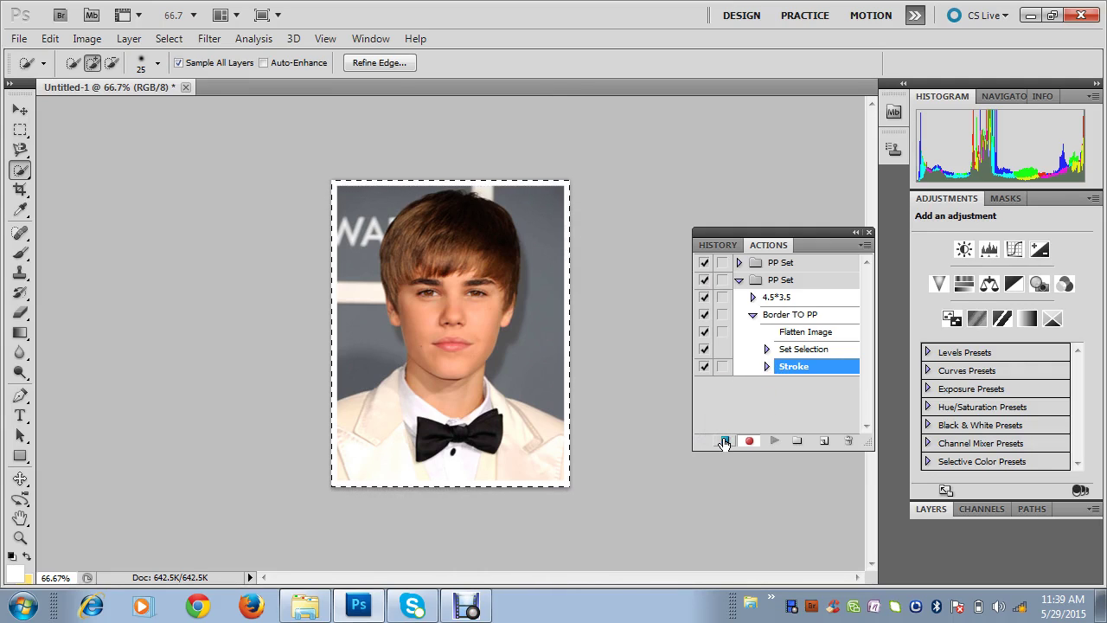
click(724, 442)
Copy the bordered portrait with Edit > Copy and return to the Photoshop document
click(50, 39)
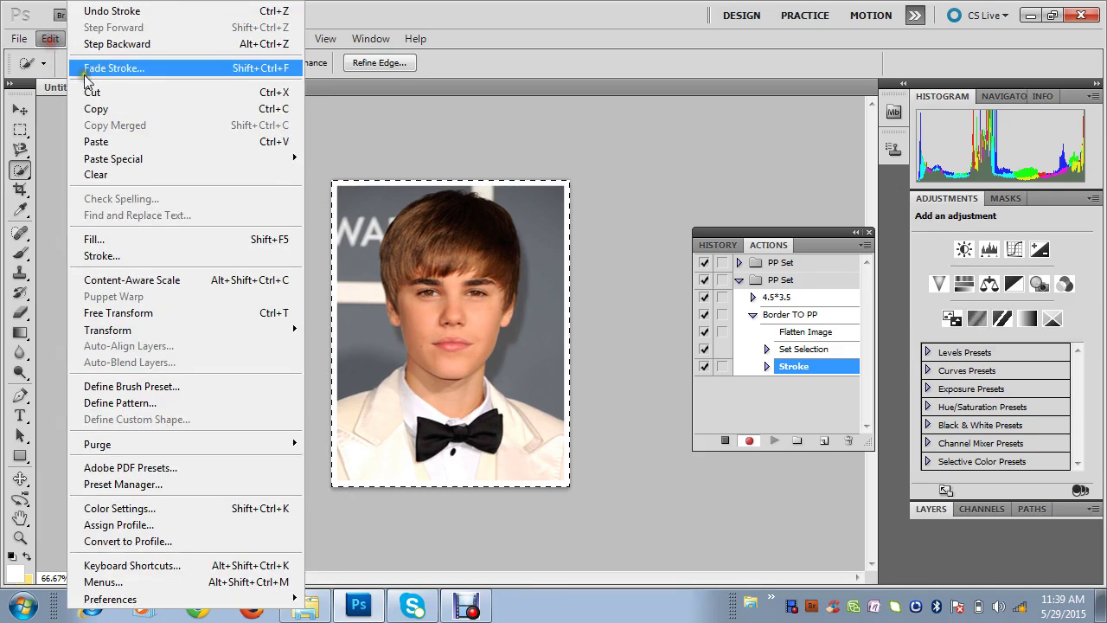
click(128, 111)
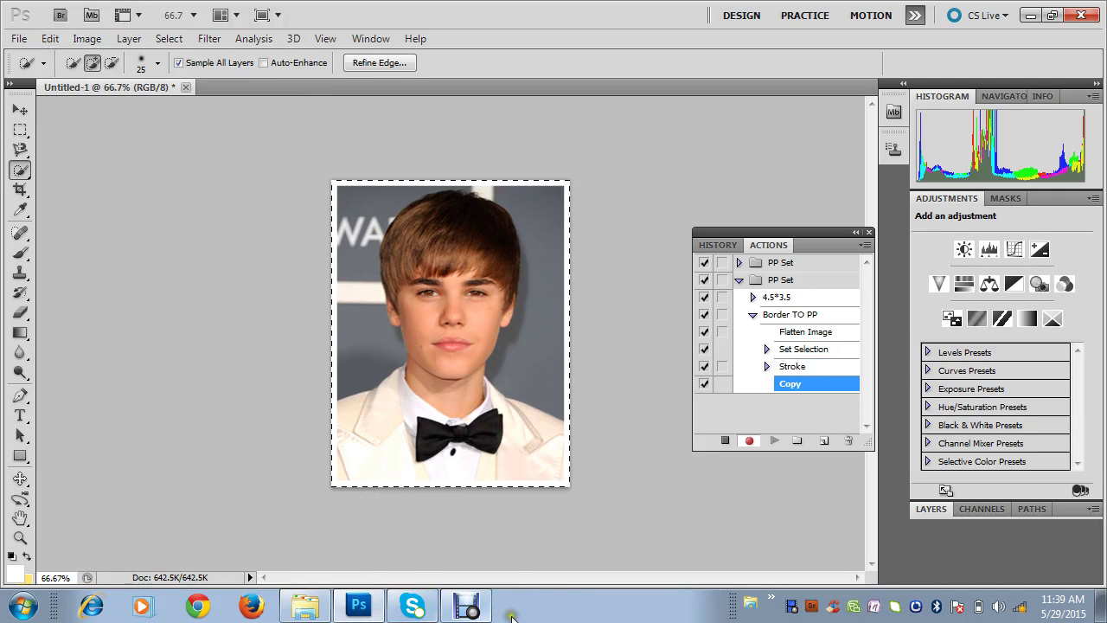
click(466, 605)
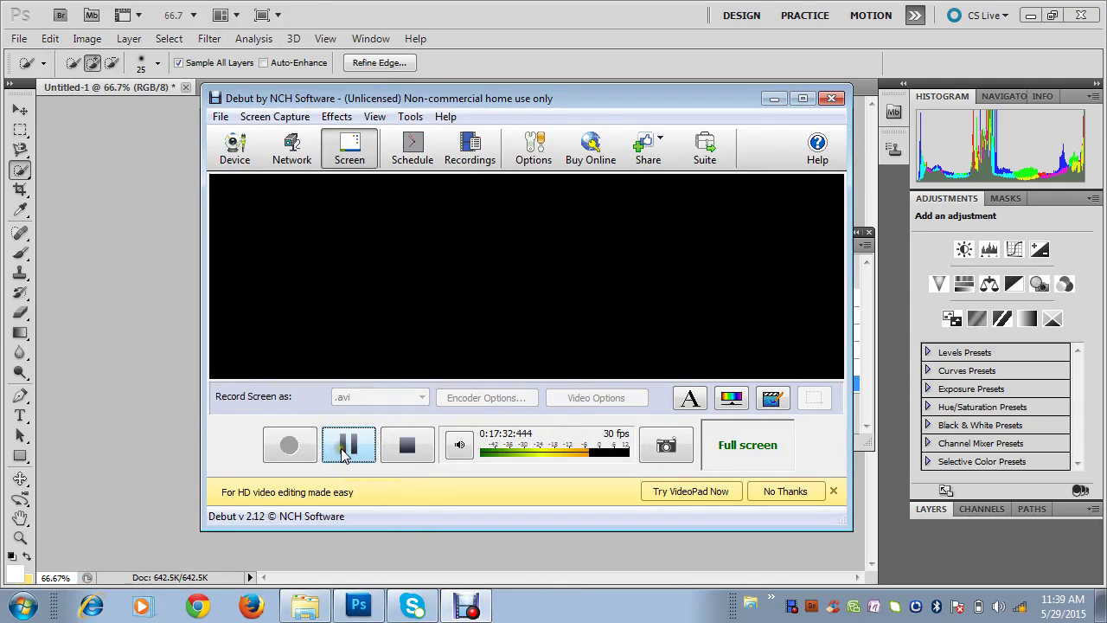
click(289, 444)
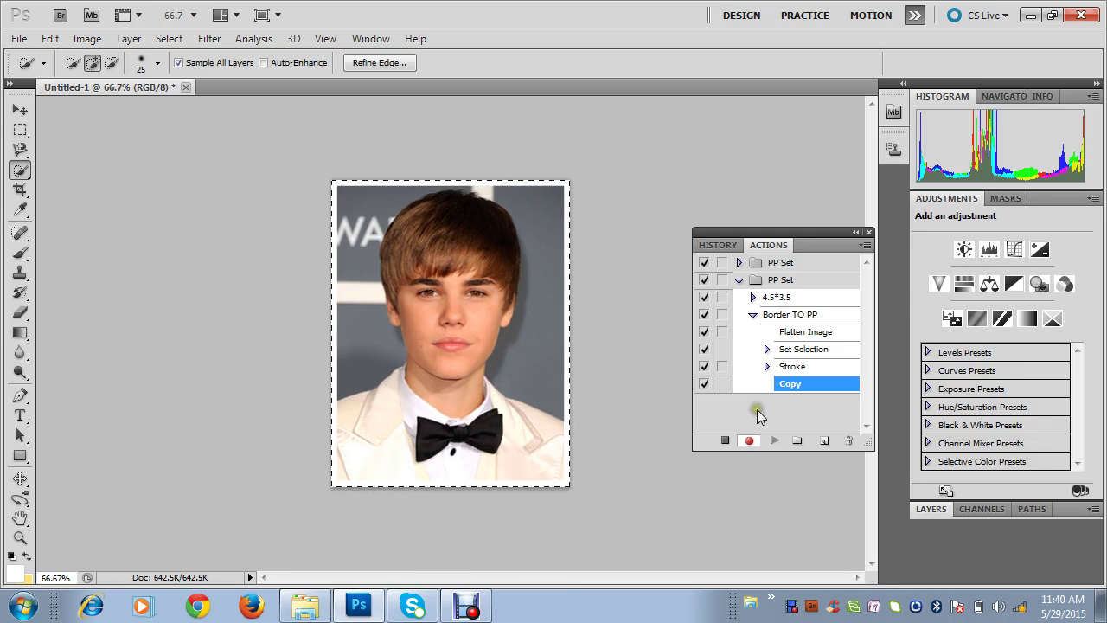
Stop recording Border TO PP, collapse its steps, and begin a new action
click(725, 440)
click(753, 315)
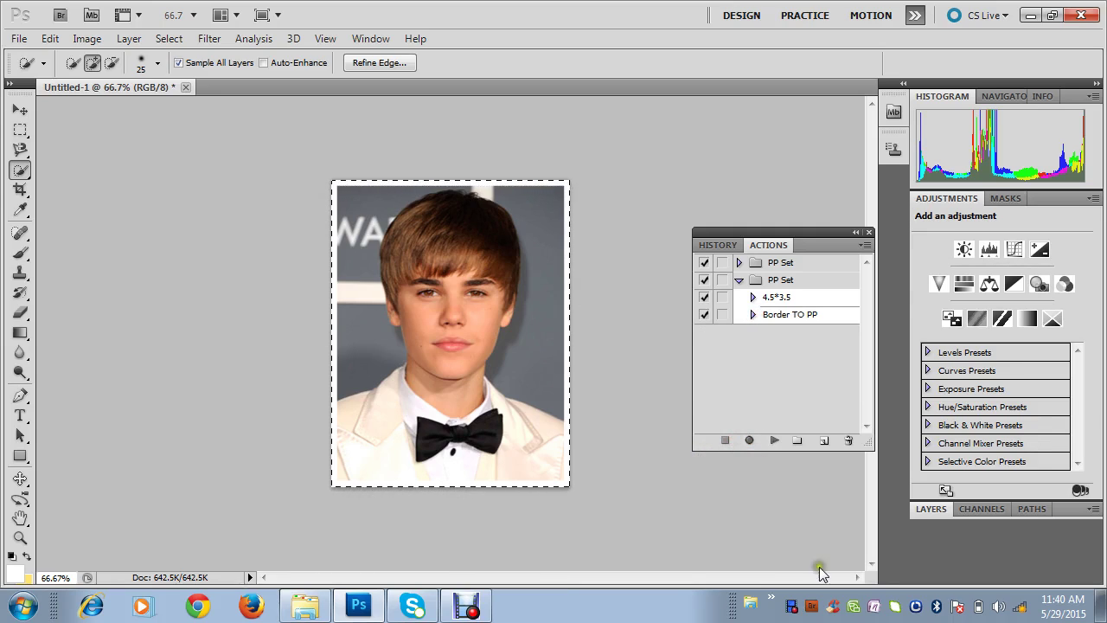
click(823, 441)
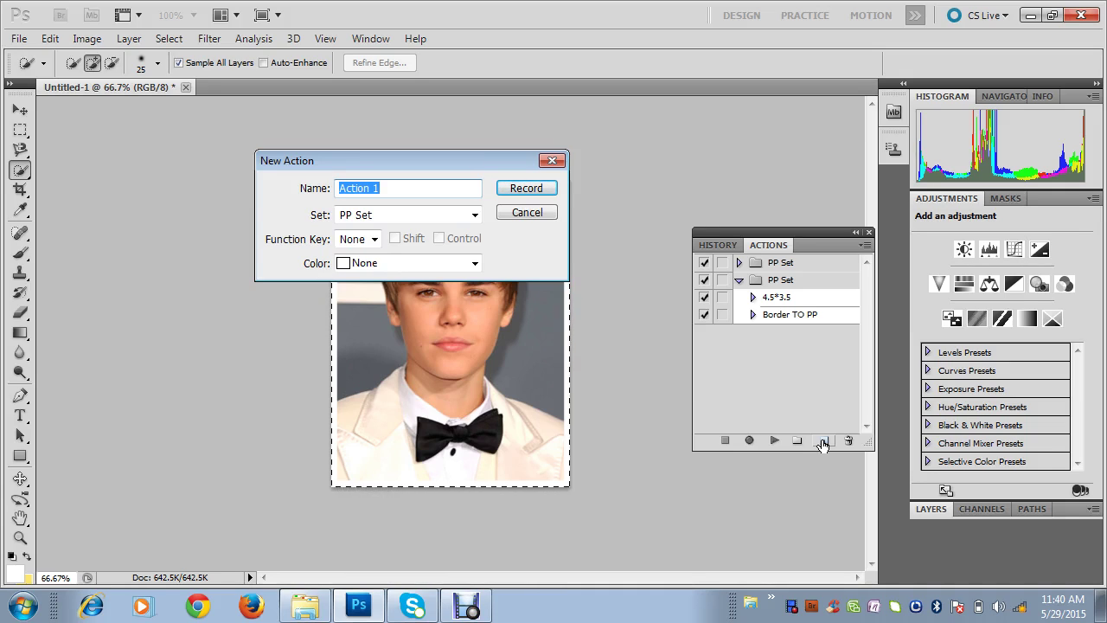
Name the new action 12*8 and start recording it
key(BackSpace)
text(12)
text(*)
text(8)
click(511, 191)
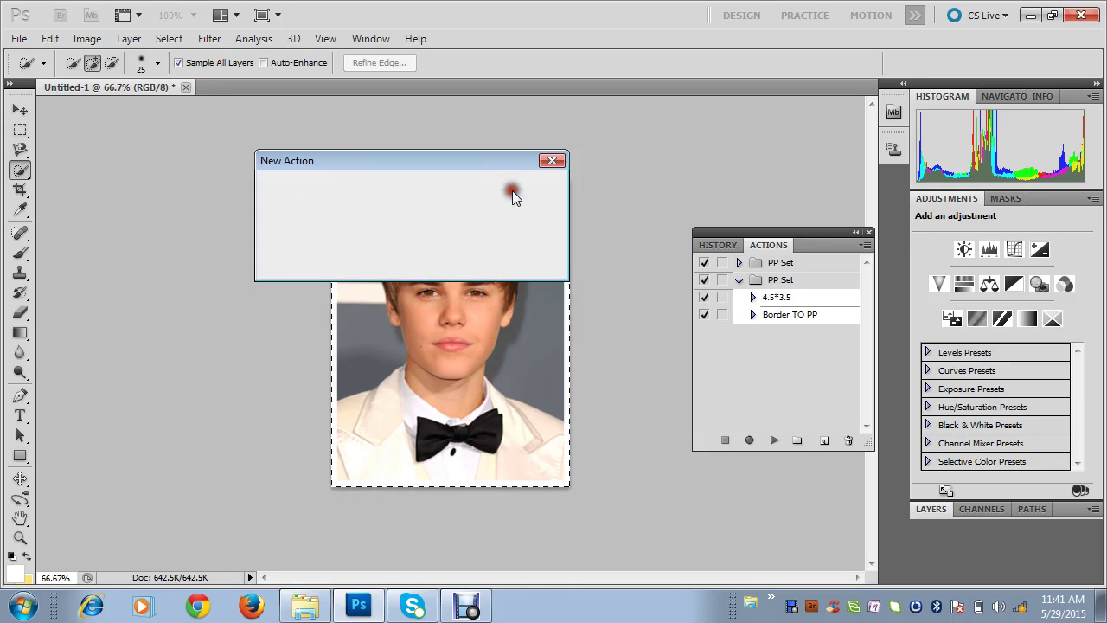
Create a new Photo-preset landscape document sized 12 × 8 inches at 300 ppi
click(29, 41)
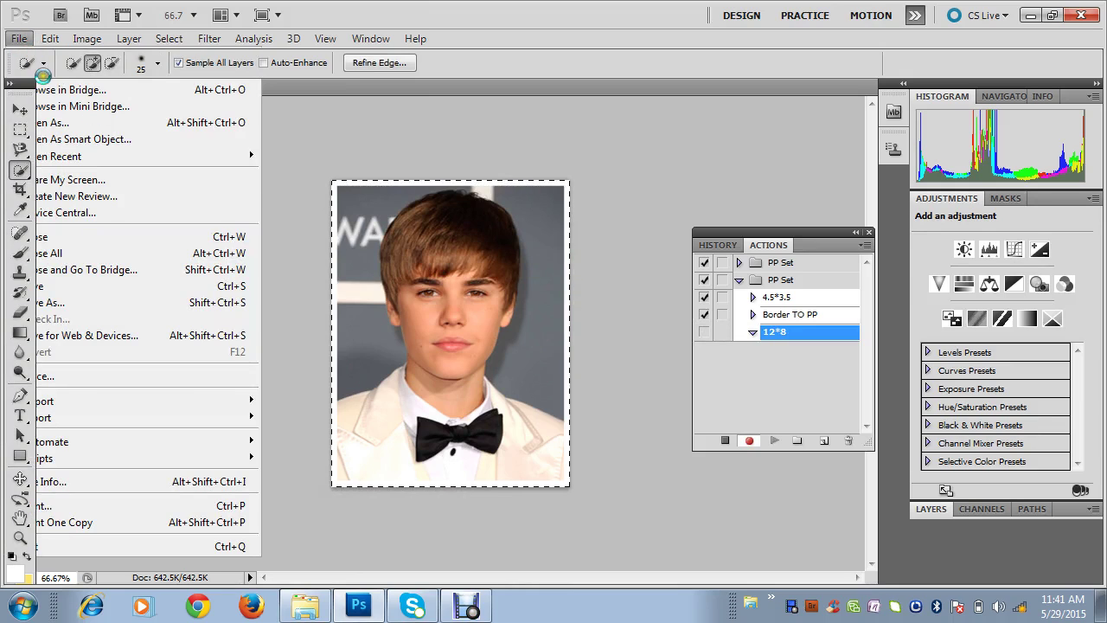
click(43, 77)
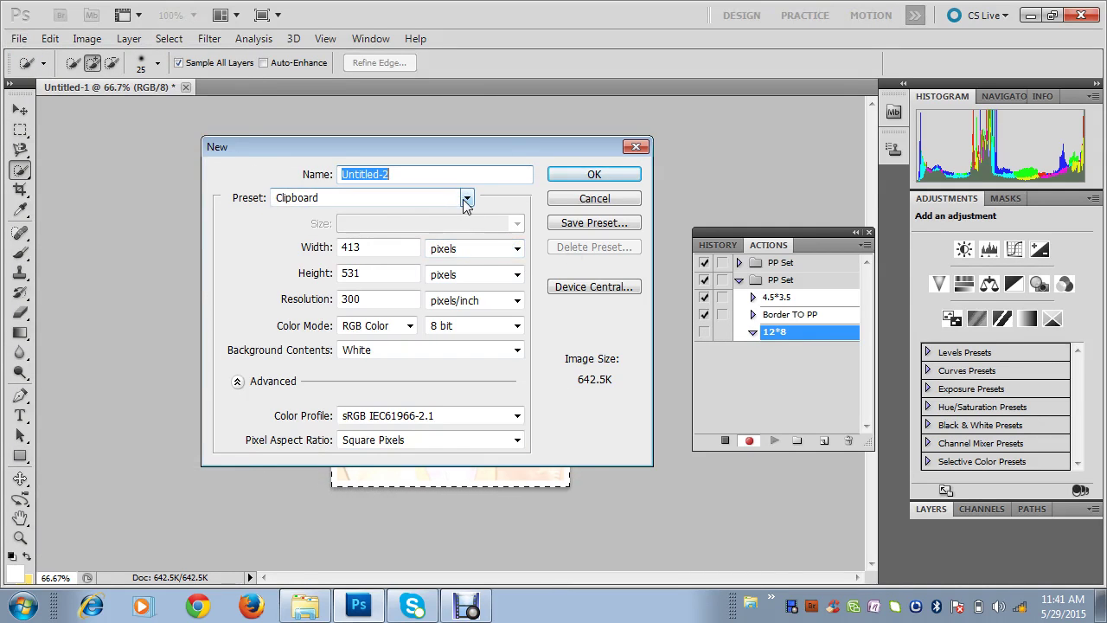
click(465, 199)
click(433, 287)
click(516, 224)
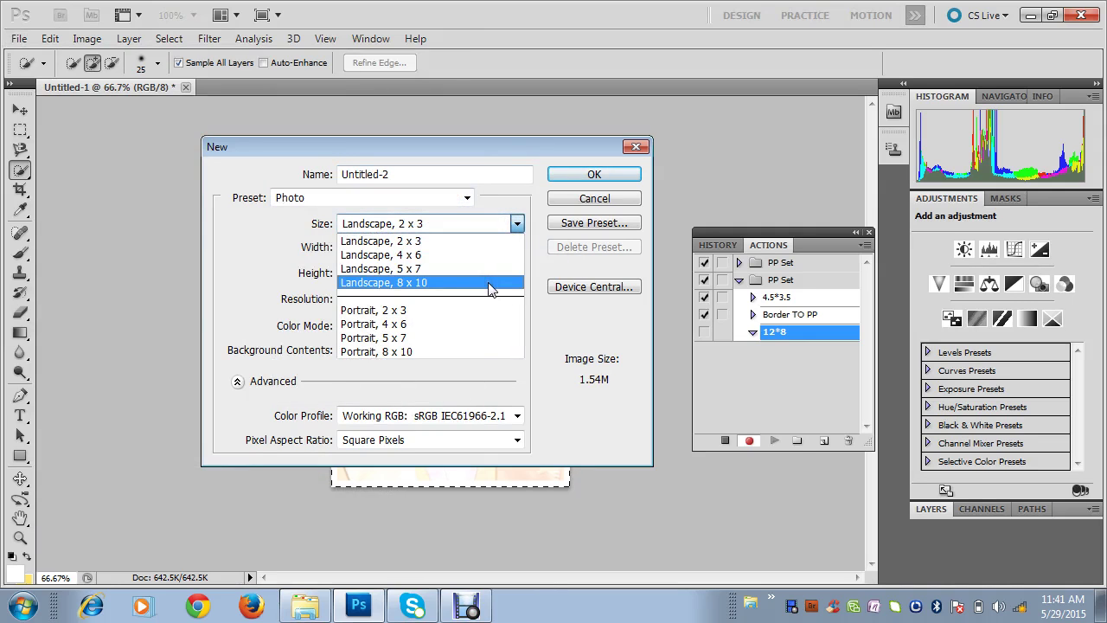
click(486, 288)
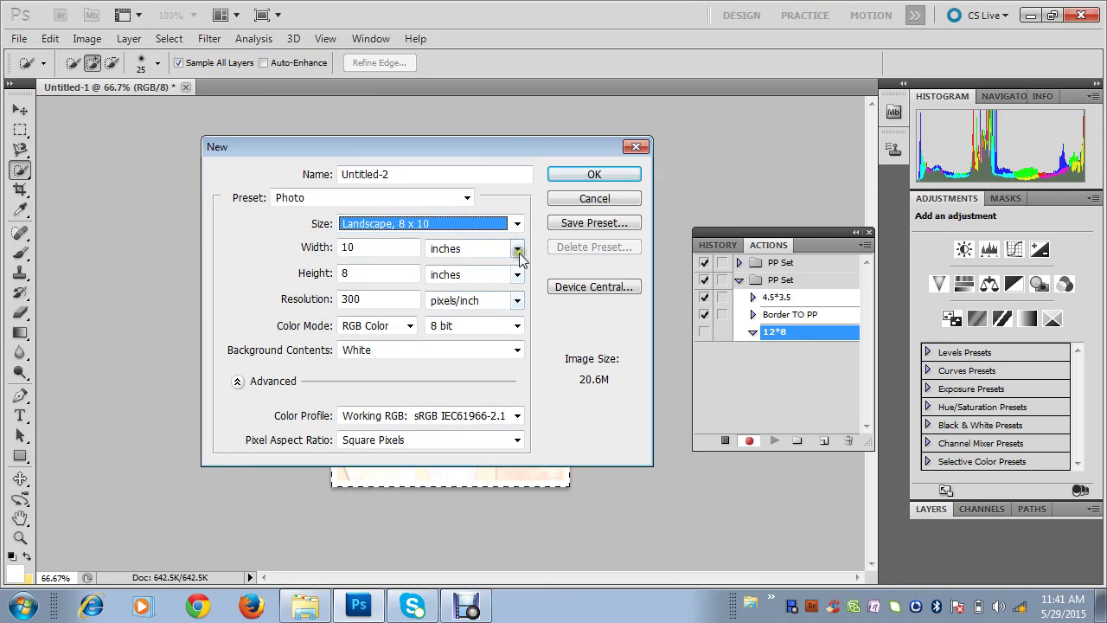
click(372, 250)
key(BackSpace)
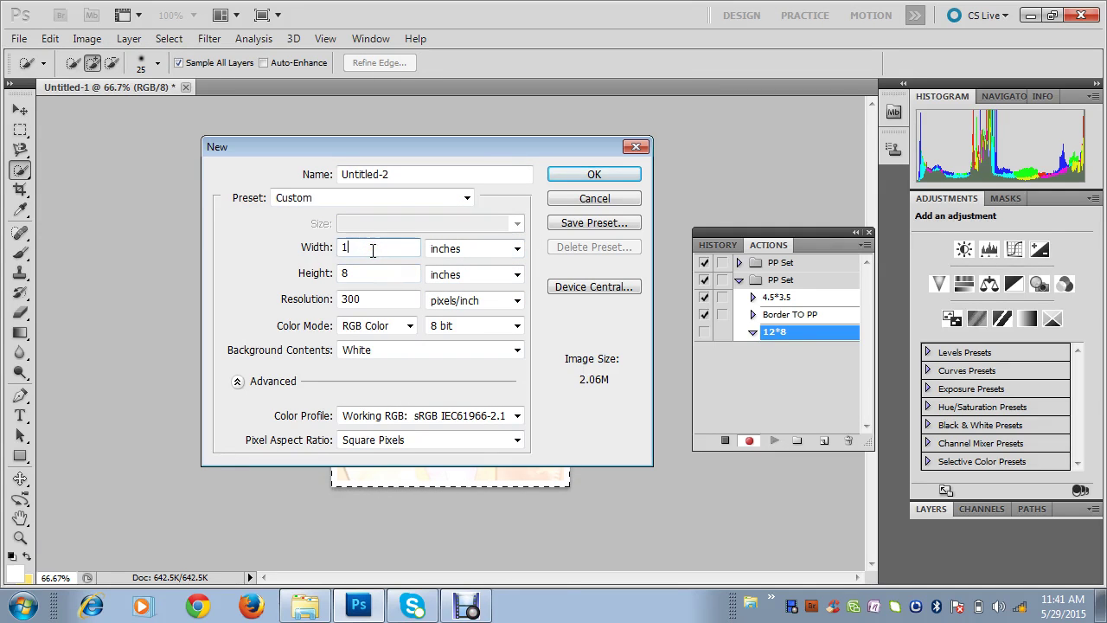
text(2)
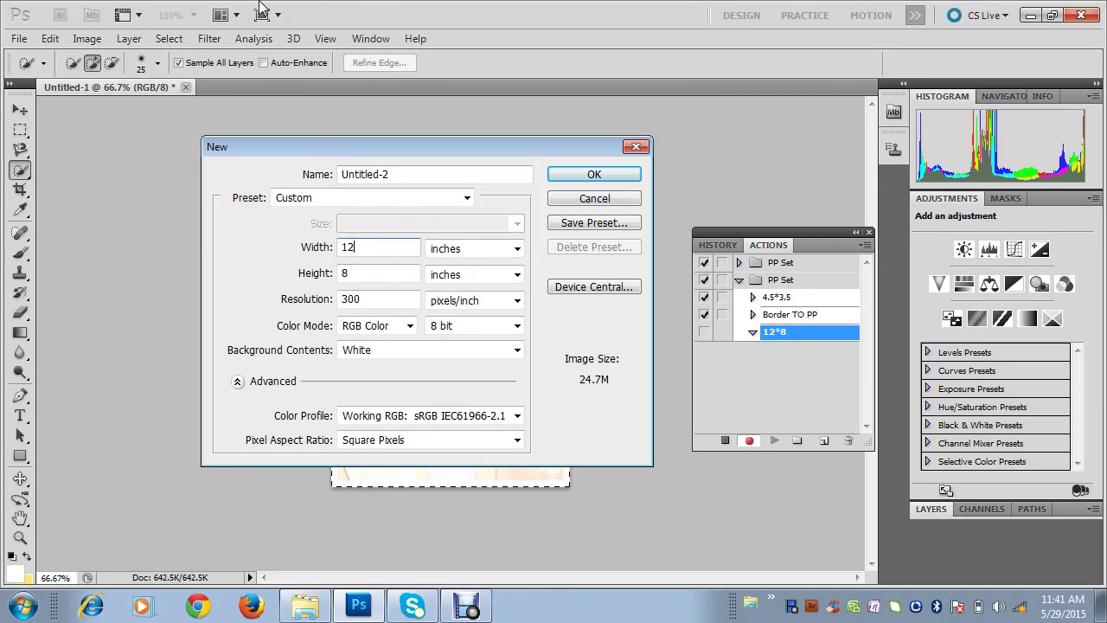
click(590, 178)
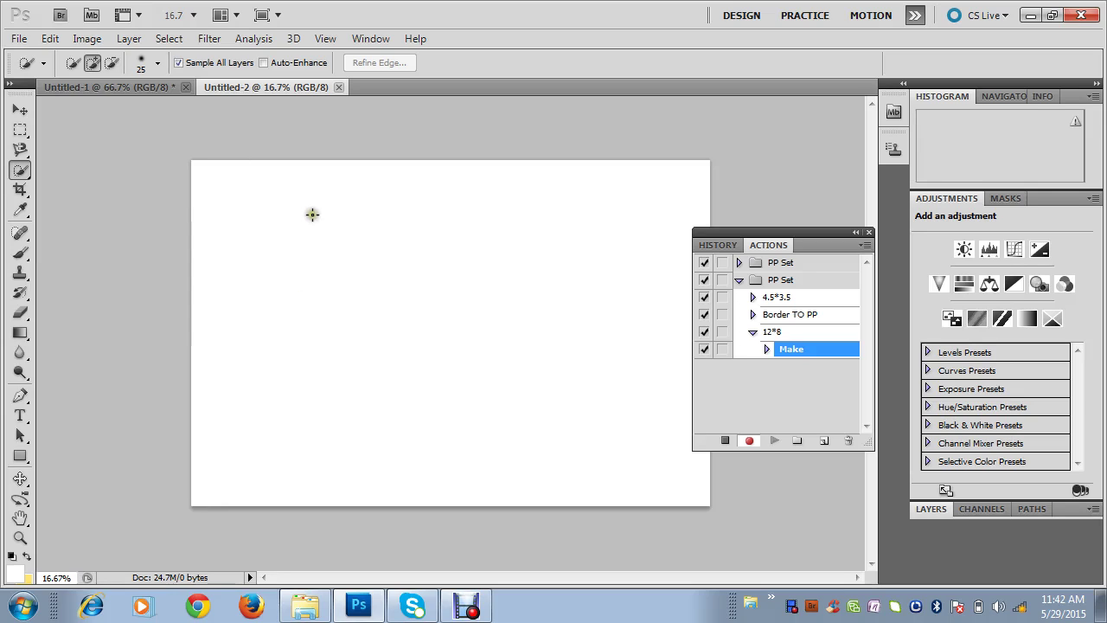
Paste the bordered portrait into the sheet and move it to the top-left corner
click(19, 39)
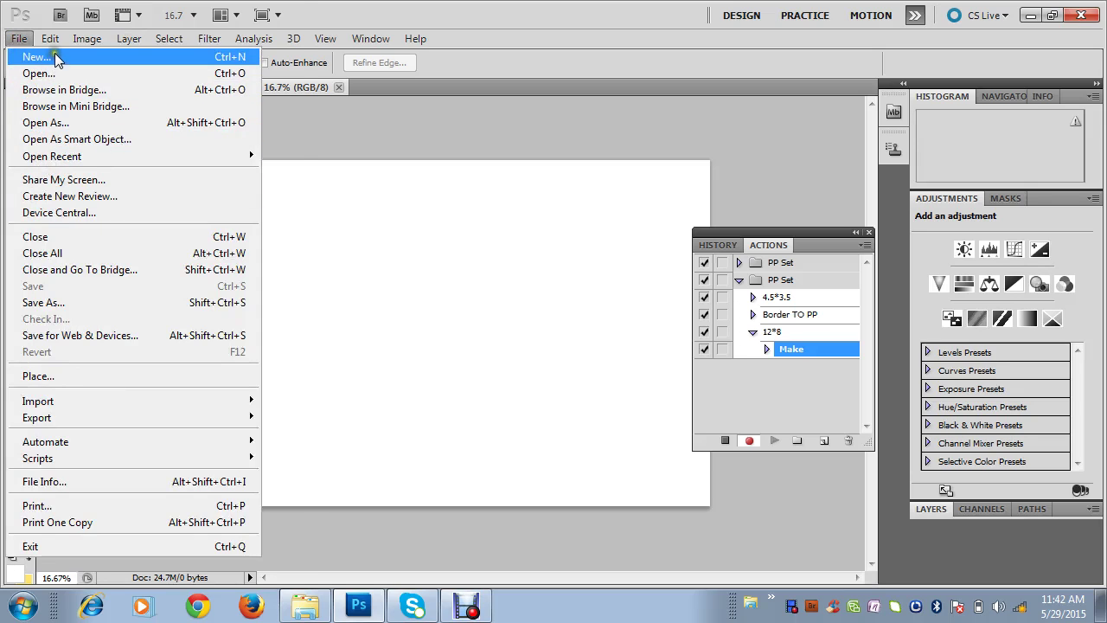
click(96, 142)
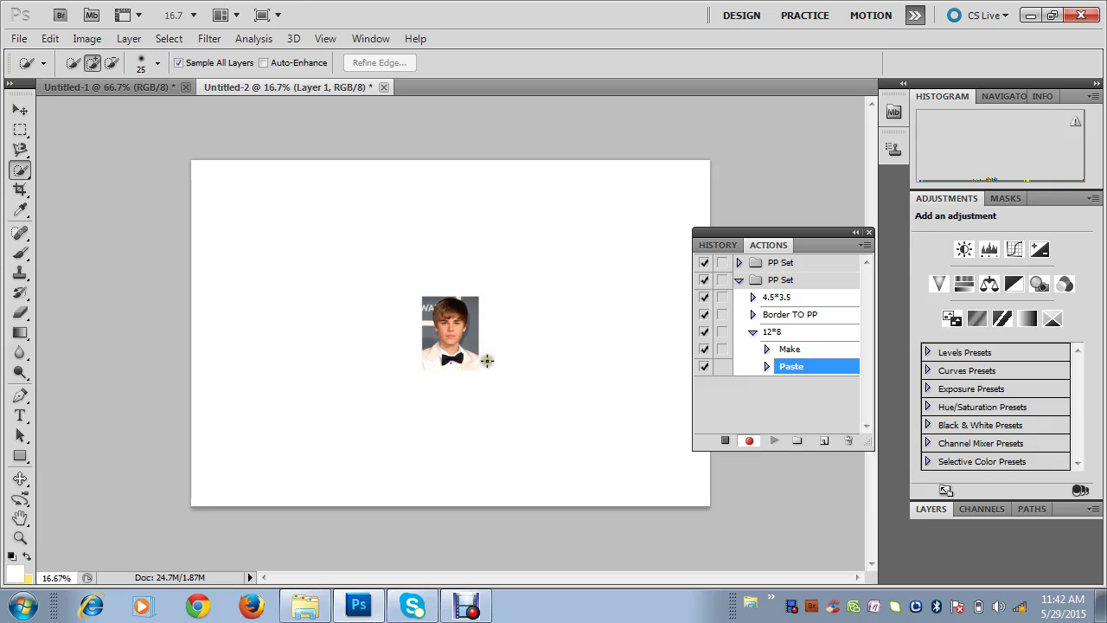
click(17, 111)
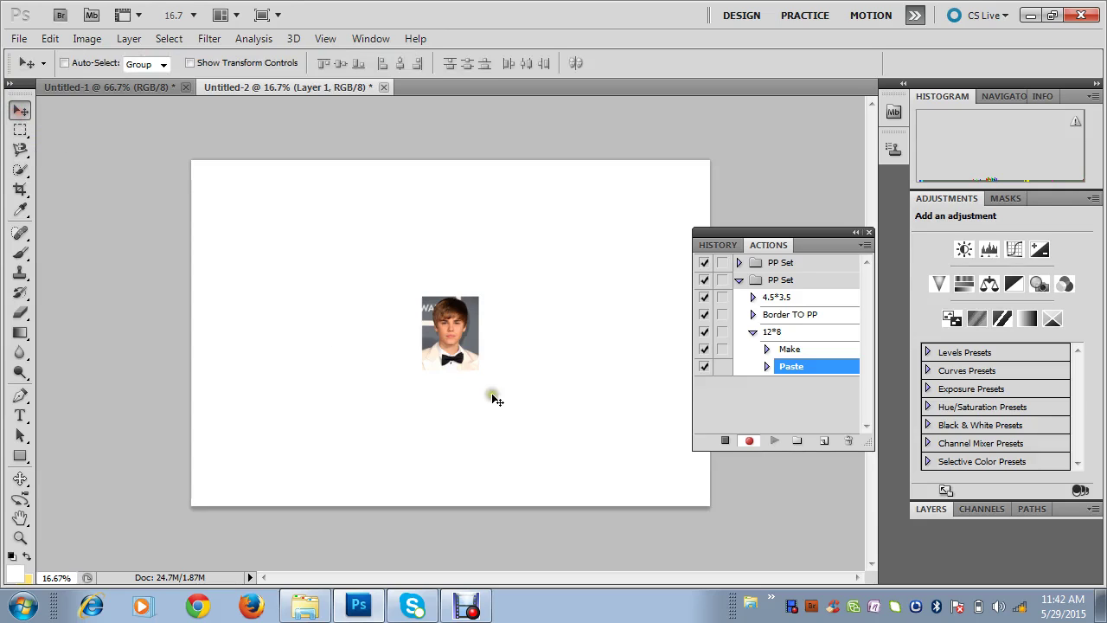
drag(464, 341, 254, 220)
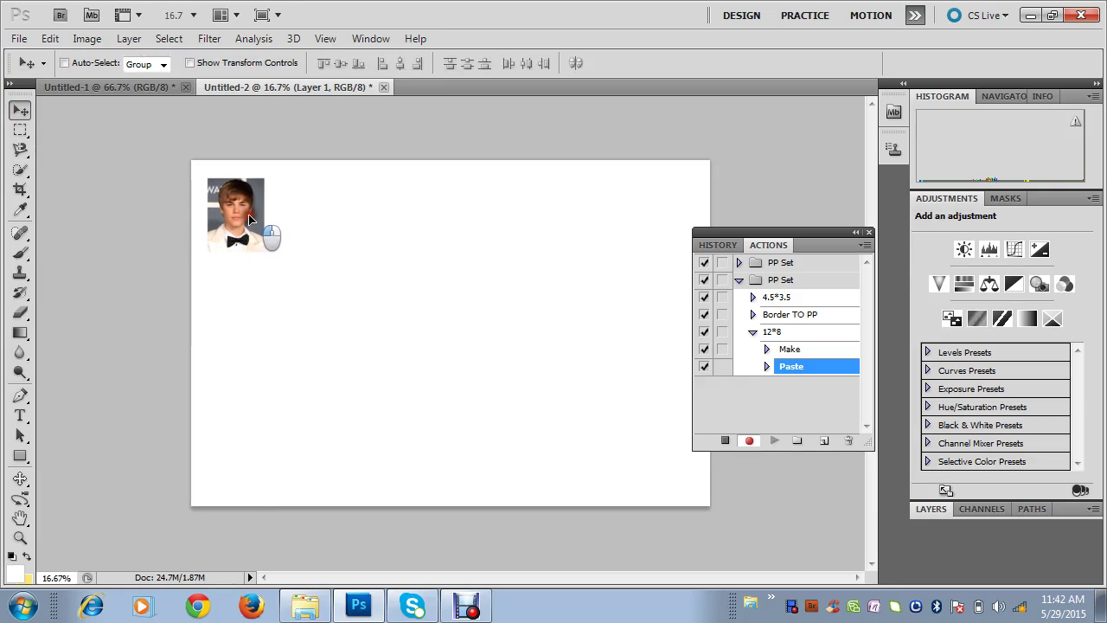
drag(253, 218, 251, 215)
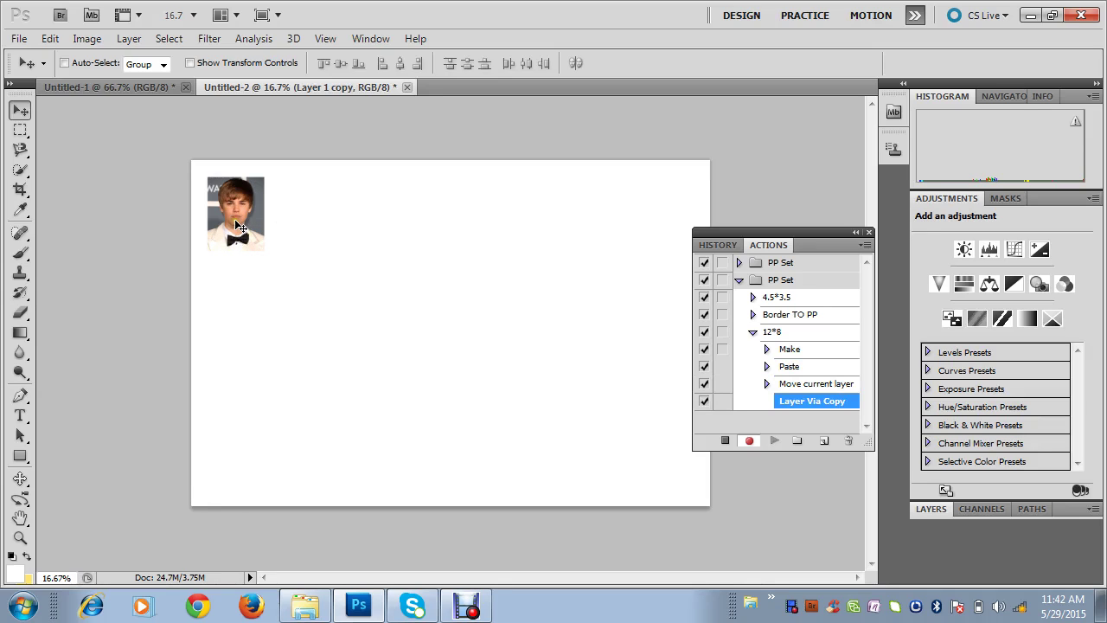
Place the second portrait copy beside the first and duplicate it
drag(240, 225, 301, 233)
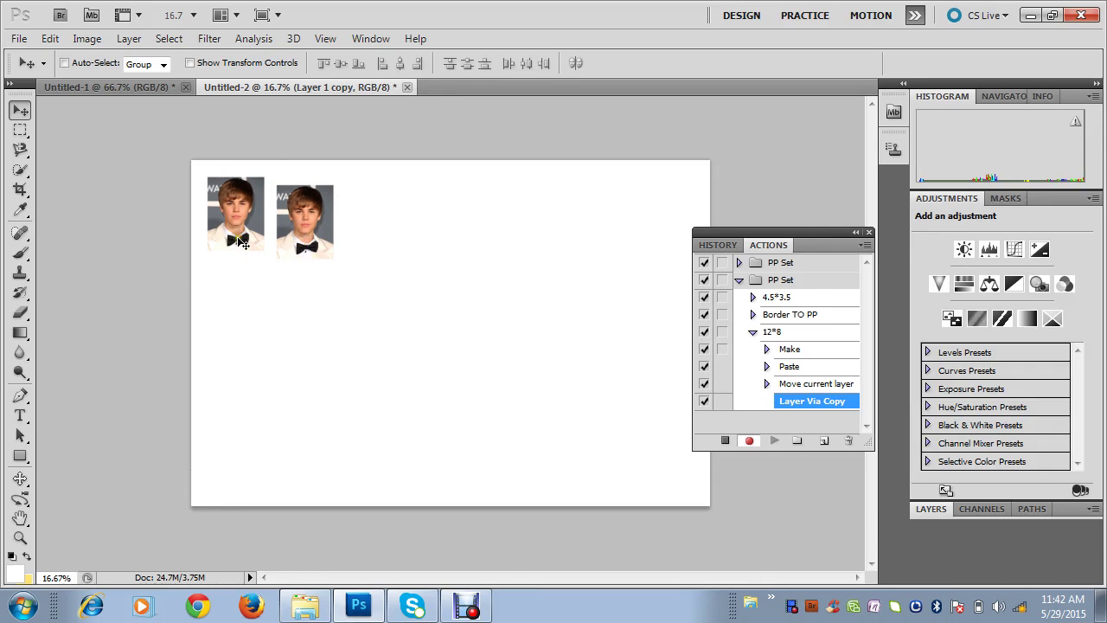
mouse_move(310, 223)
mouse_down()
mouse_move(301, 214)
mouse_move(312, 217)
mouse_up()
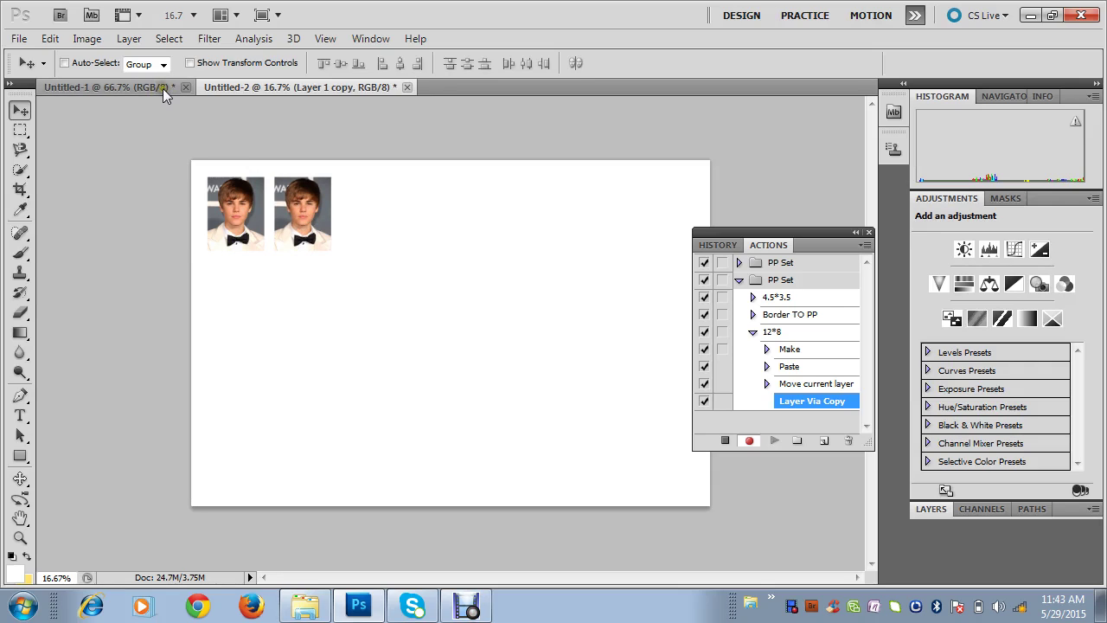
click(395, 219)
click(287, 247)
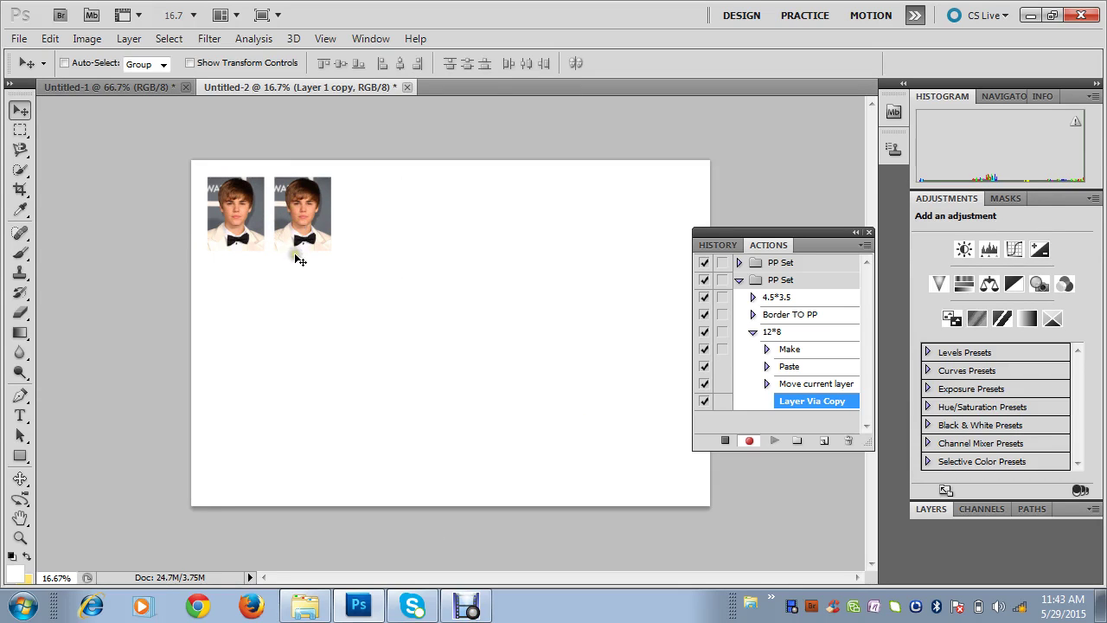
click(330, 238)
key(ctrl+j)
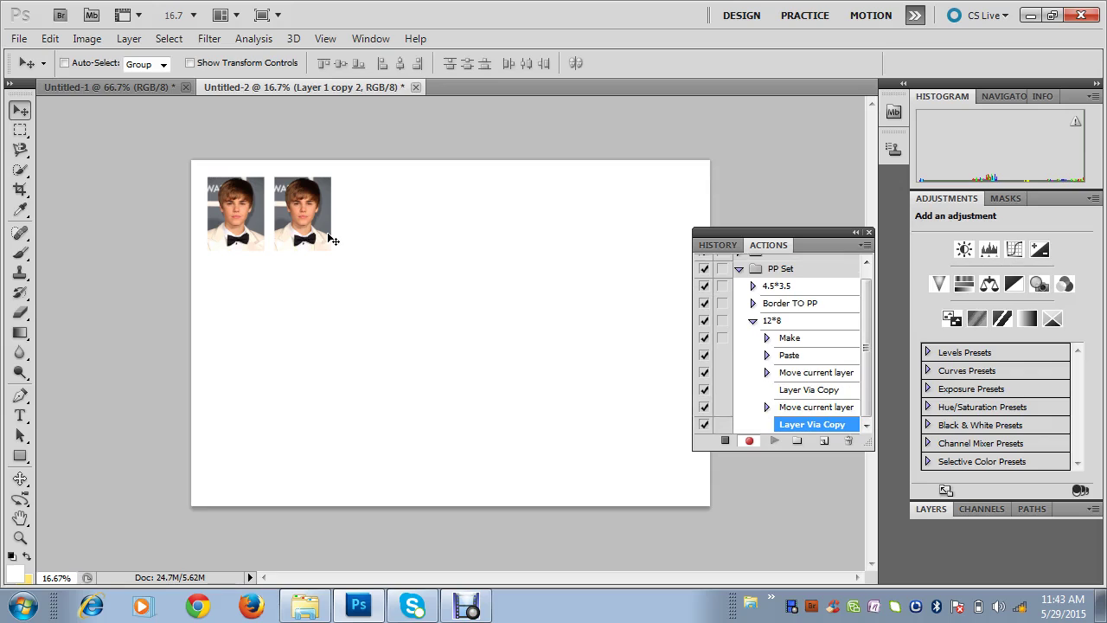
Duplicate and place the third through sixth copies across the top row
drag(316, 203, 382, 205)
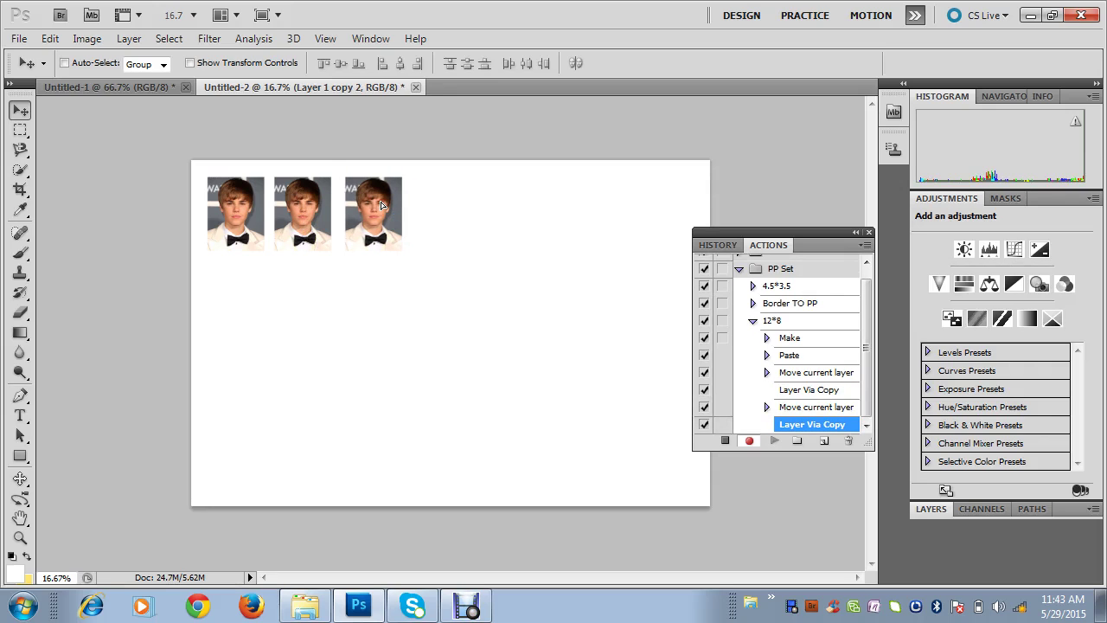
key(ctrl+j)
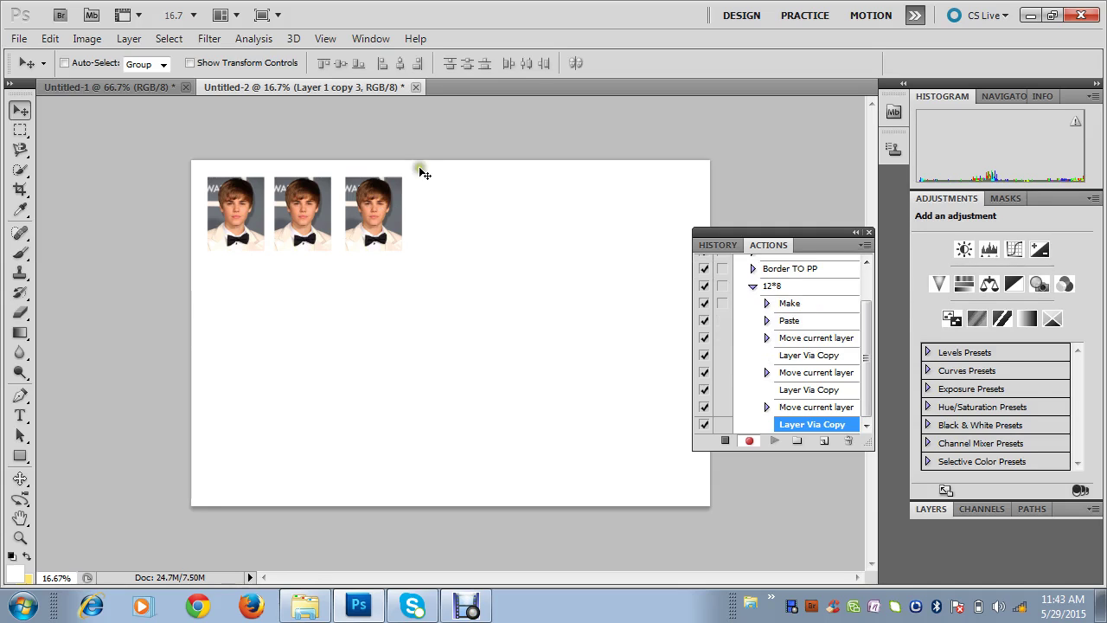
drag(393, 210, 543, 214)
key(ctrl+j)
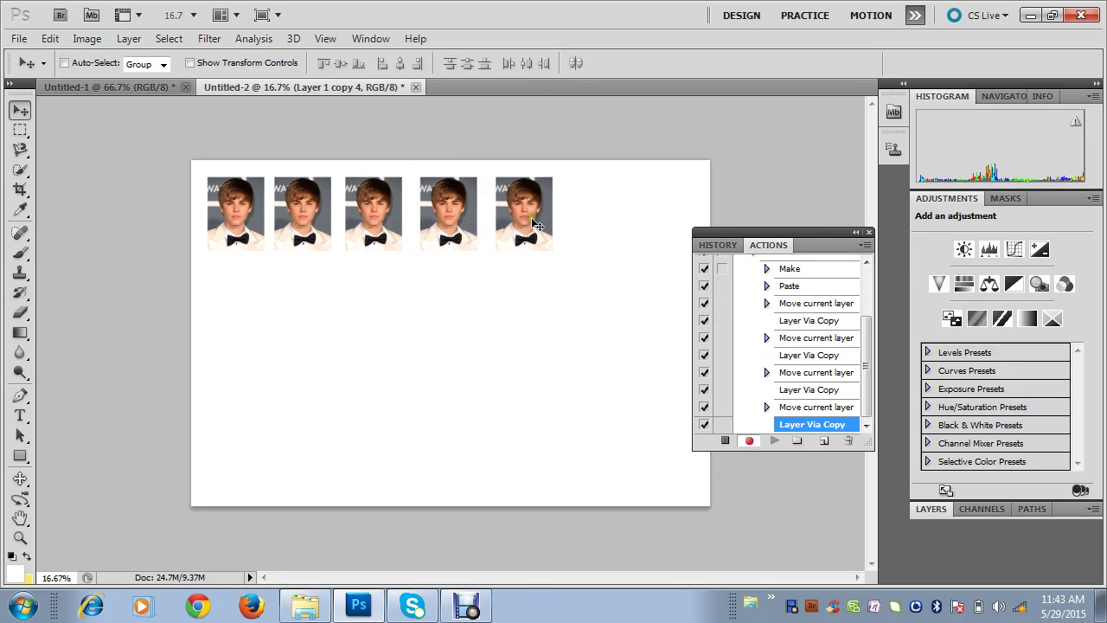
key(ctrl+j)
drag(525, 222, 608, 216)
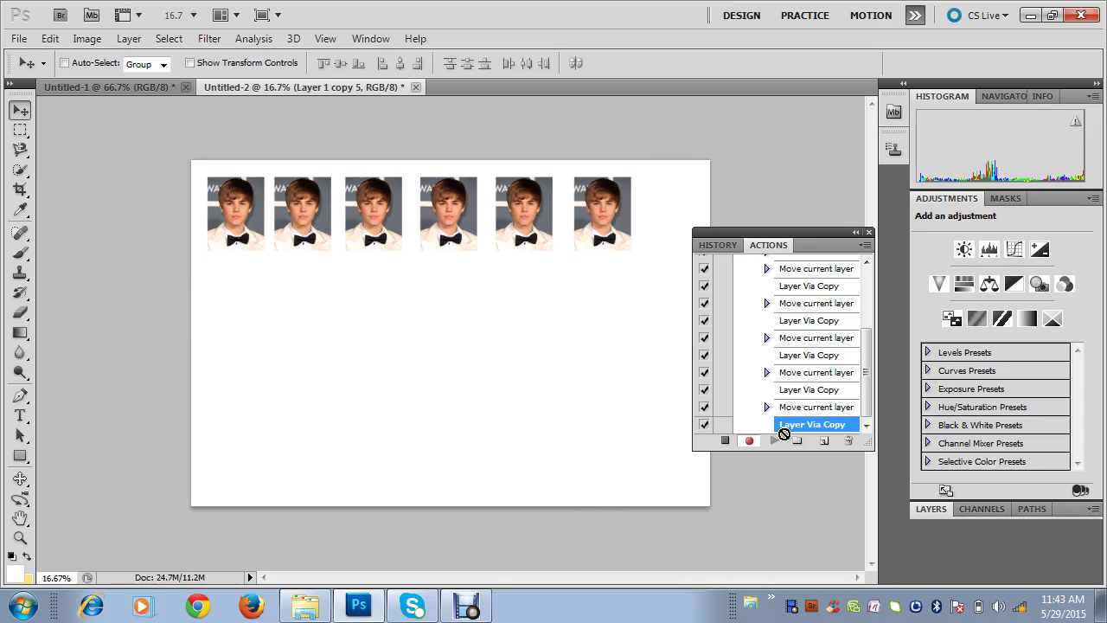
Show the Layers panel, shift the six top-row portraits right toward centre, and merge them into one layer
click(371, 38)
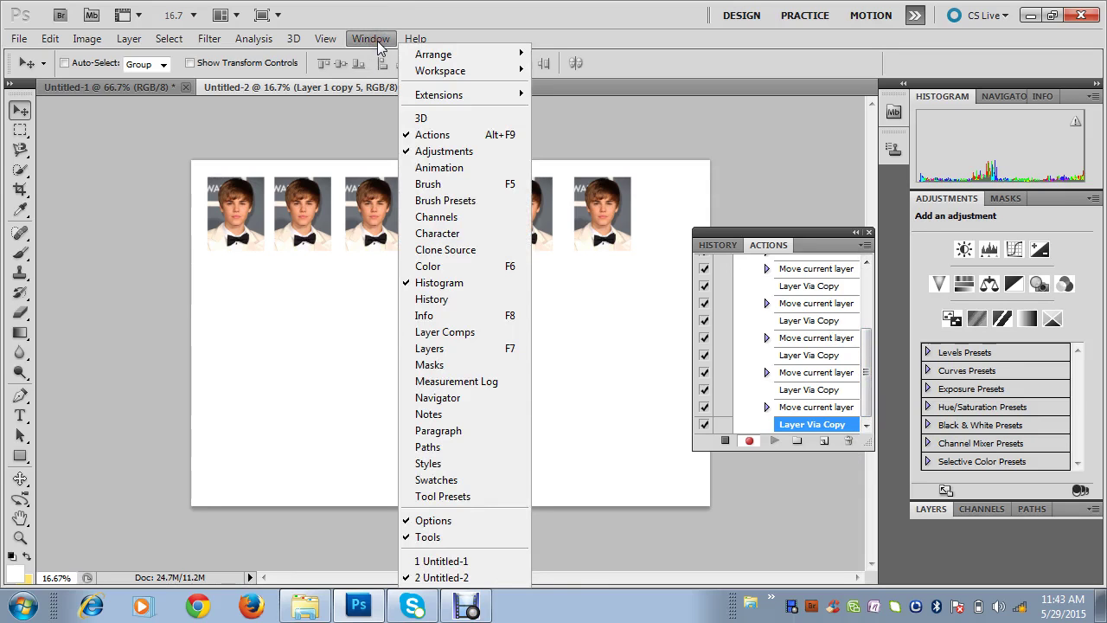
click(435, 354)
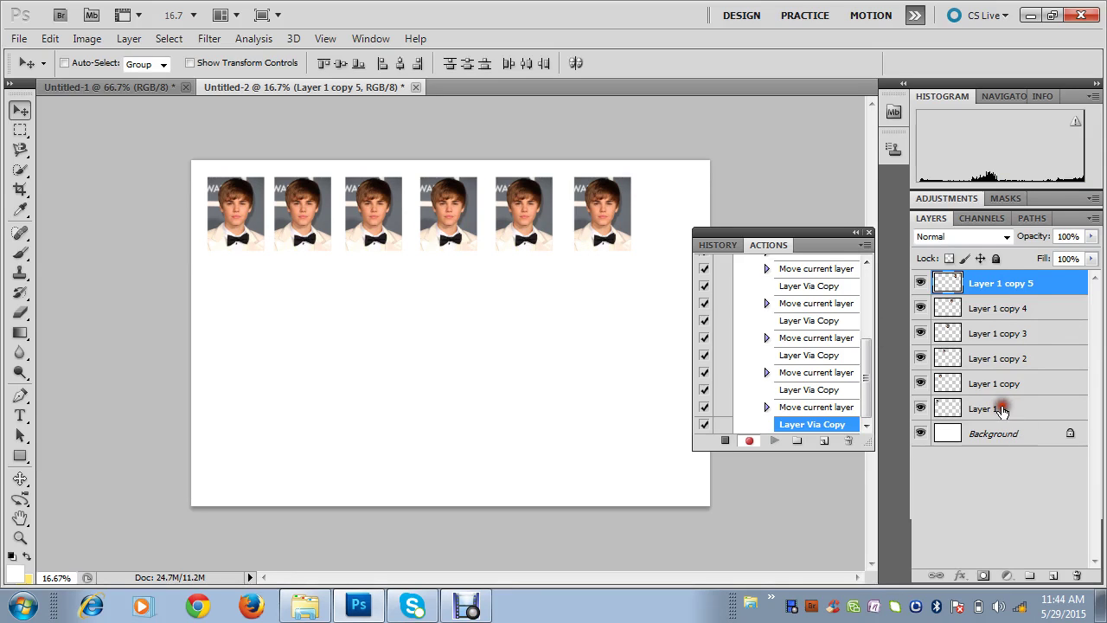
shift+click(1001, 410)
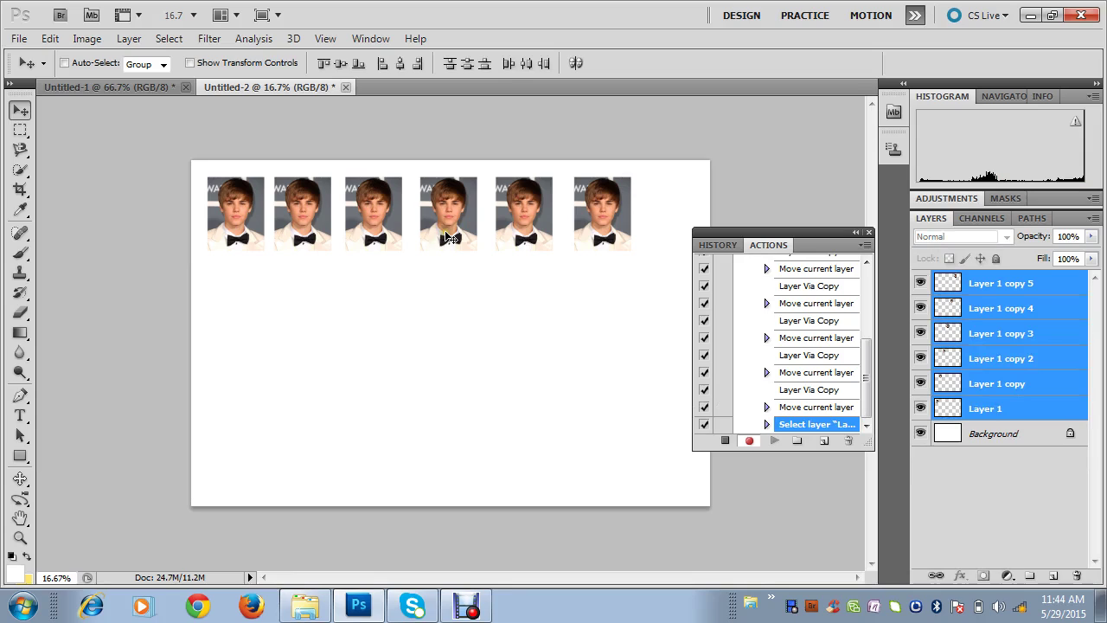
drag(467, 249, 487, 246)
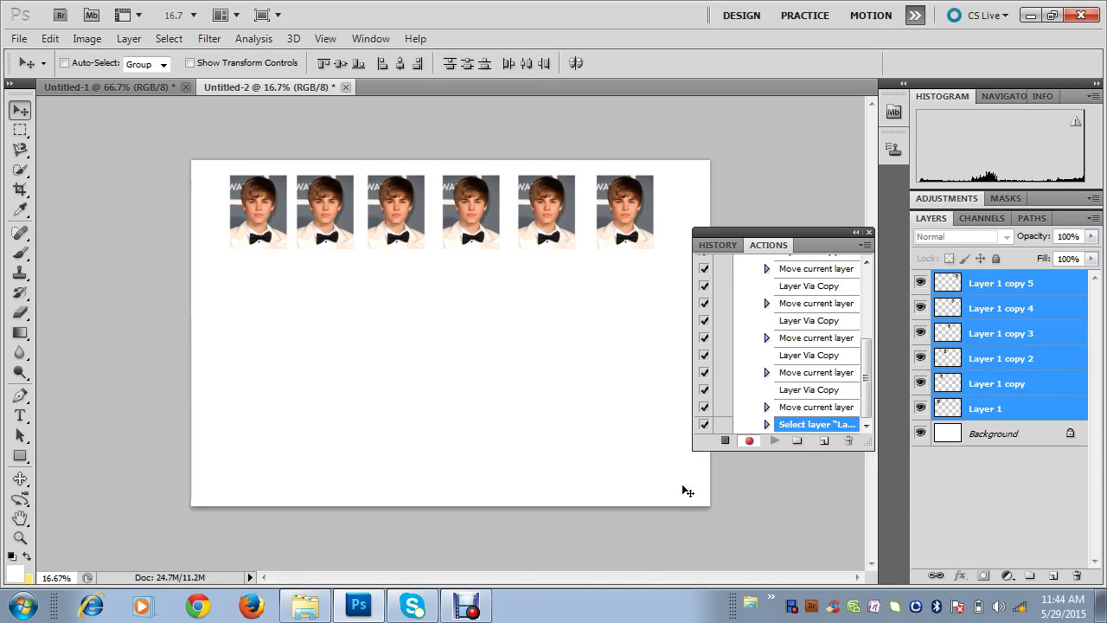
key(ctrl+e)
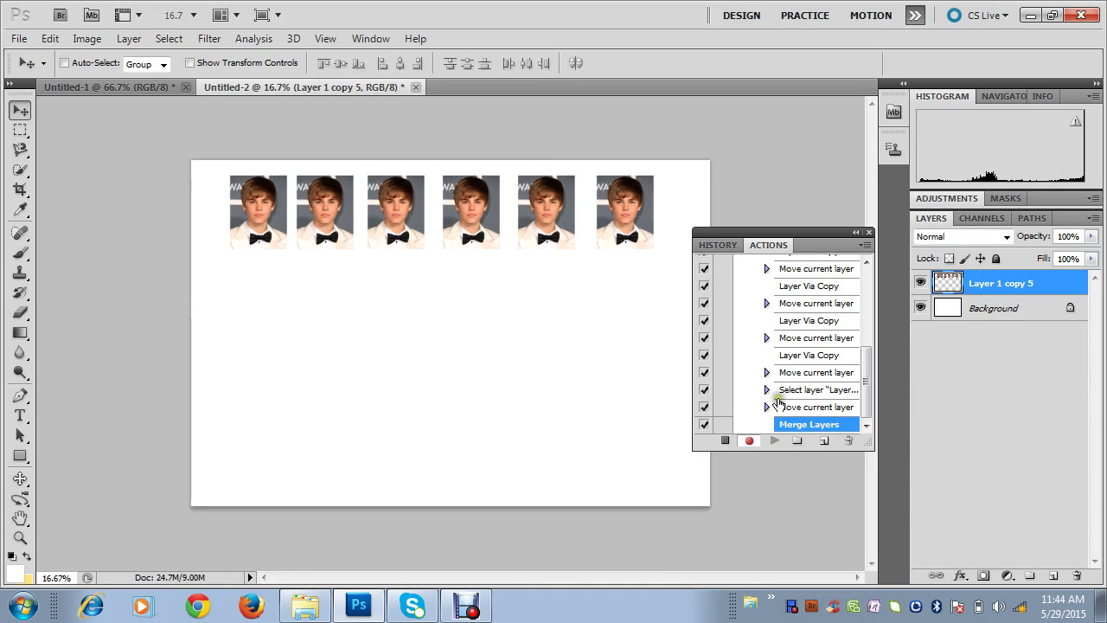
Duplicate the merged portrait row twice, placing the copies below as second and third rows
click(976, 288)
click(1035, 286)
click(980, 295)
key(ctrl+j)
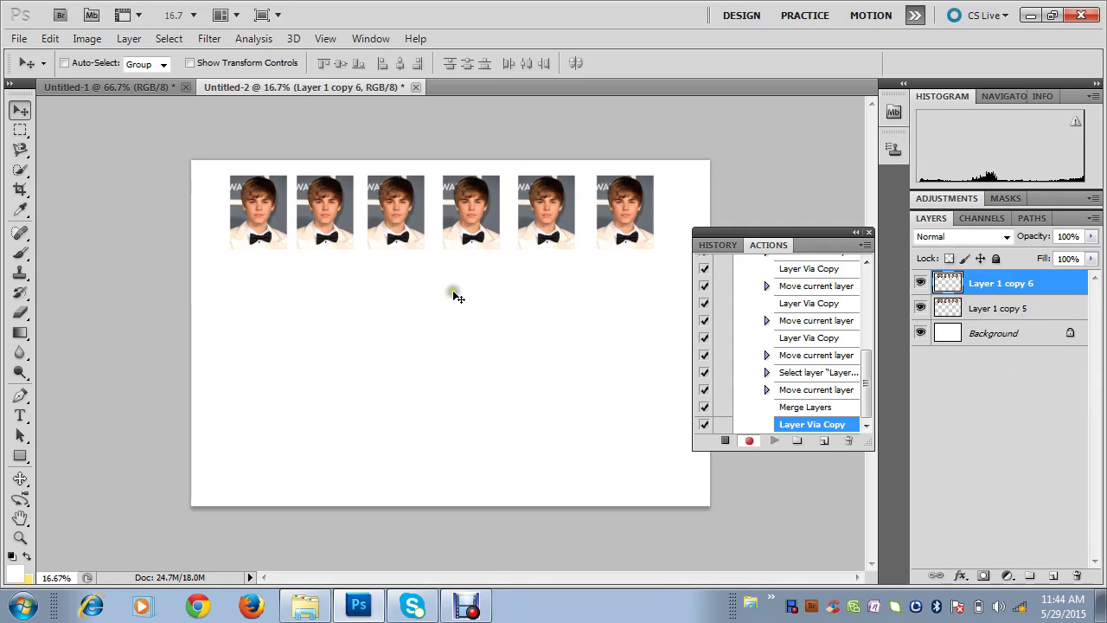
drag(415, 225, 412, 321)
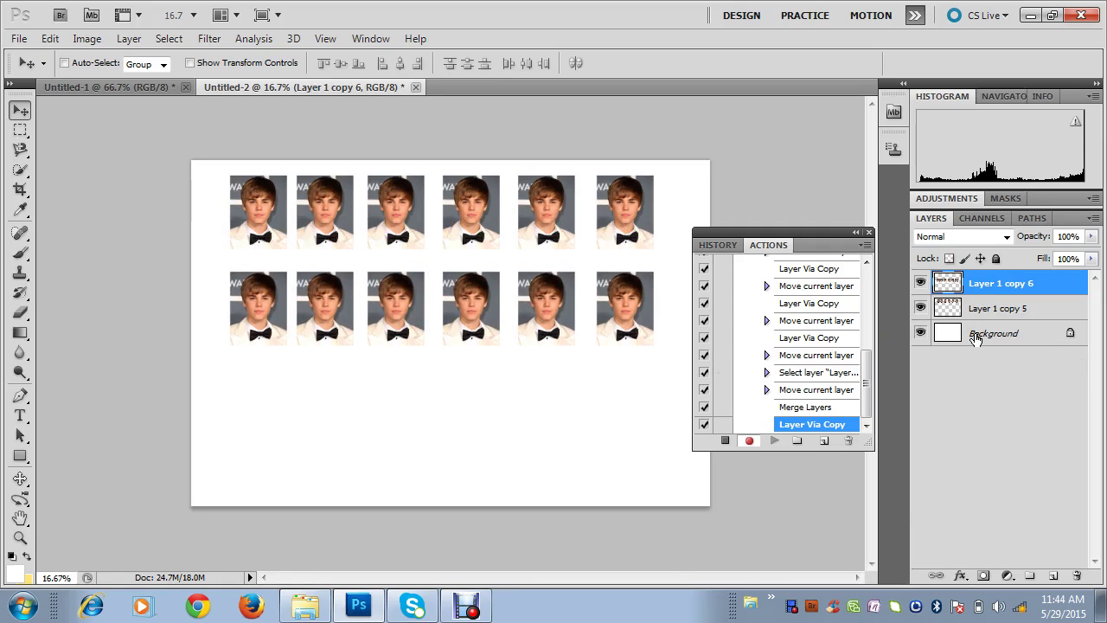
key(ctrl+j)
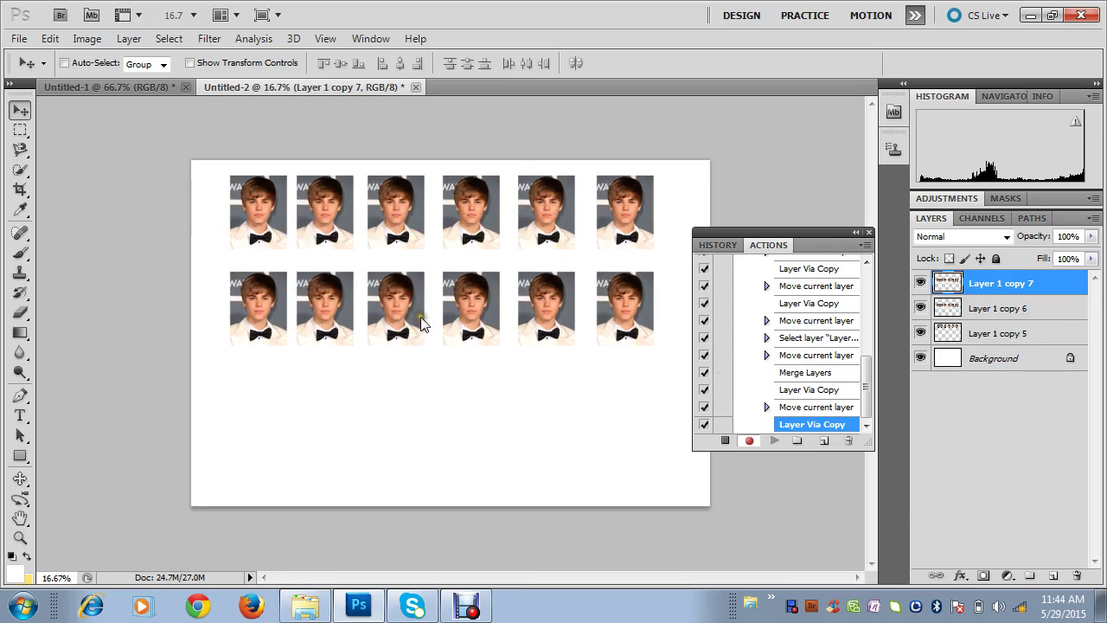
drag(485, 302, 485, 389)
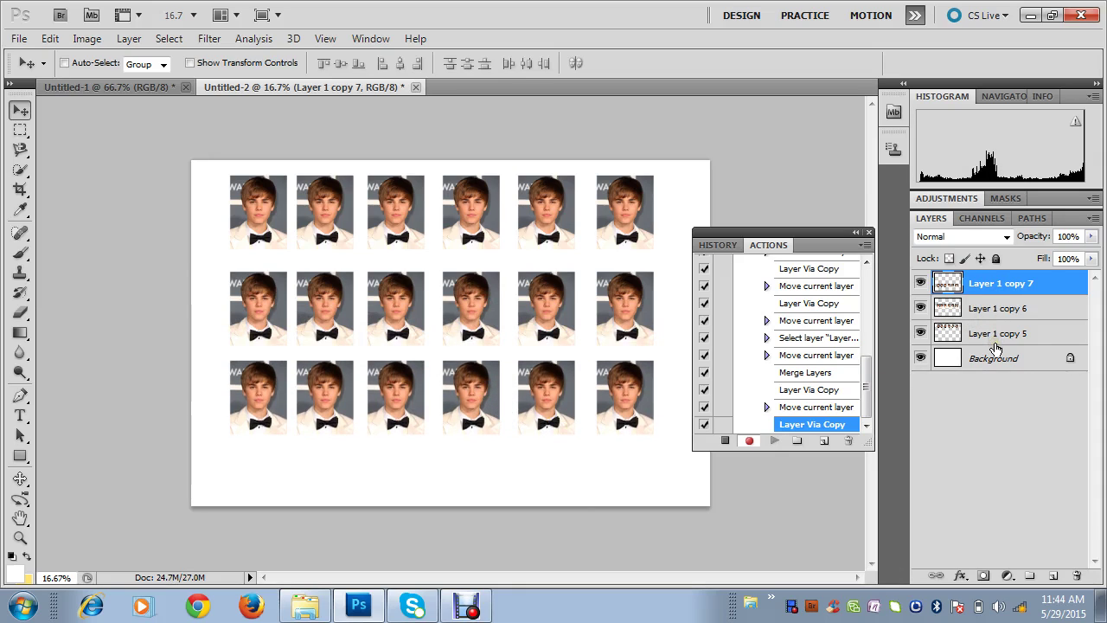
Select all three row layers and centre the 18-portrait grid on the sheet
click(996, 337)
click(996, 337)
shift+click(996, 337)
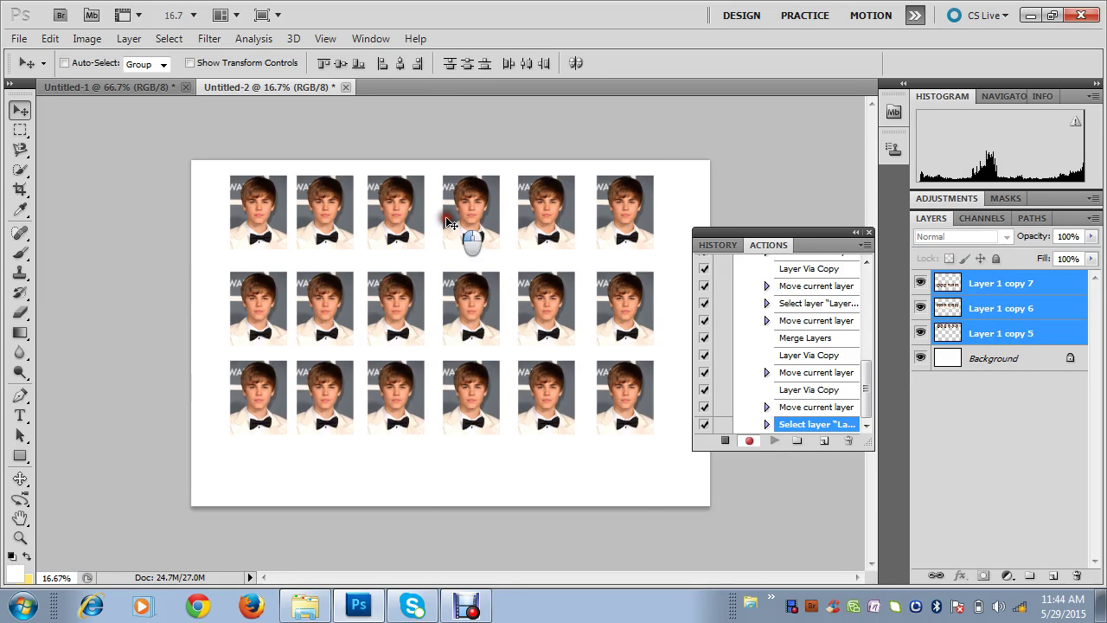
drag(448, 225, 460, 250)
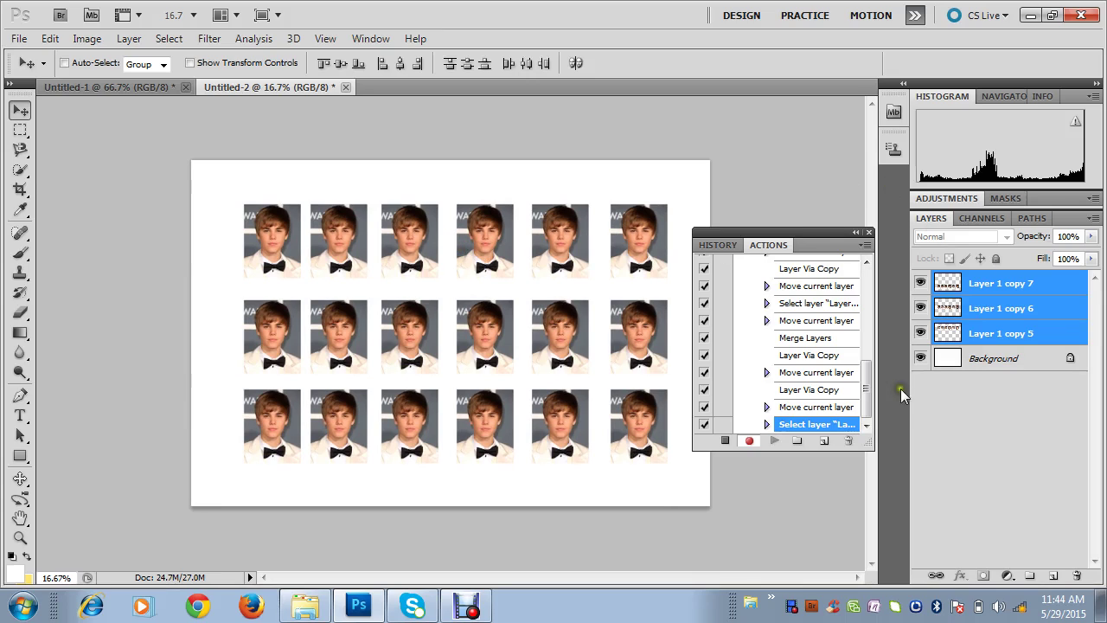
Deselect the row layers, stop recording the 12*8 action, and collapse both 12*8 and PP Set
click(954, 426)
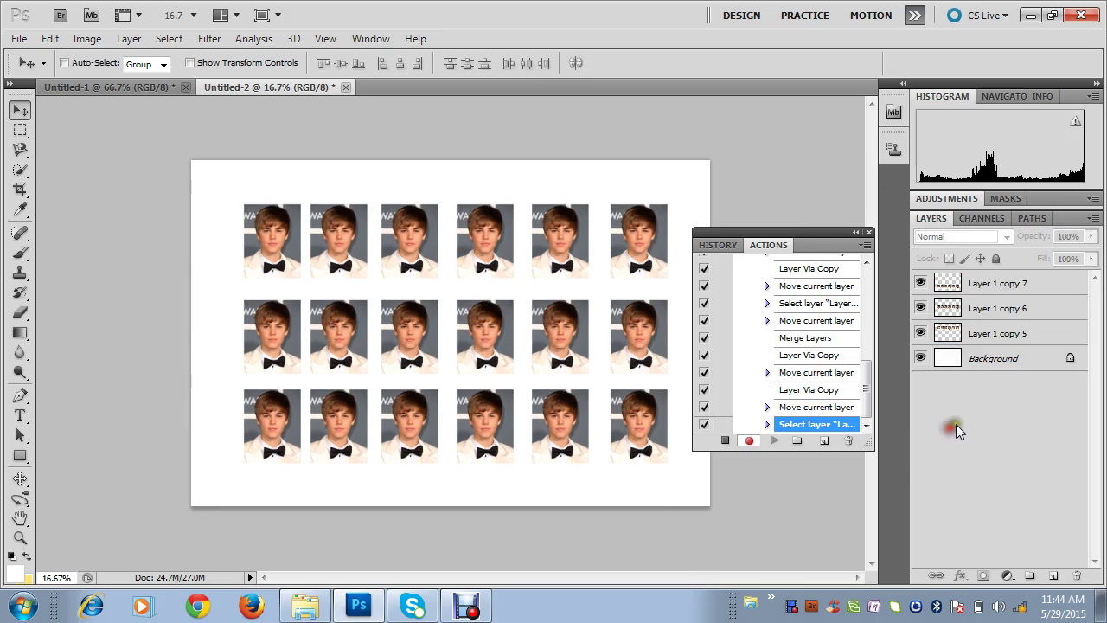
click(724, 440)
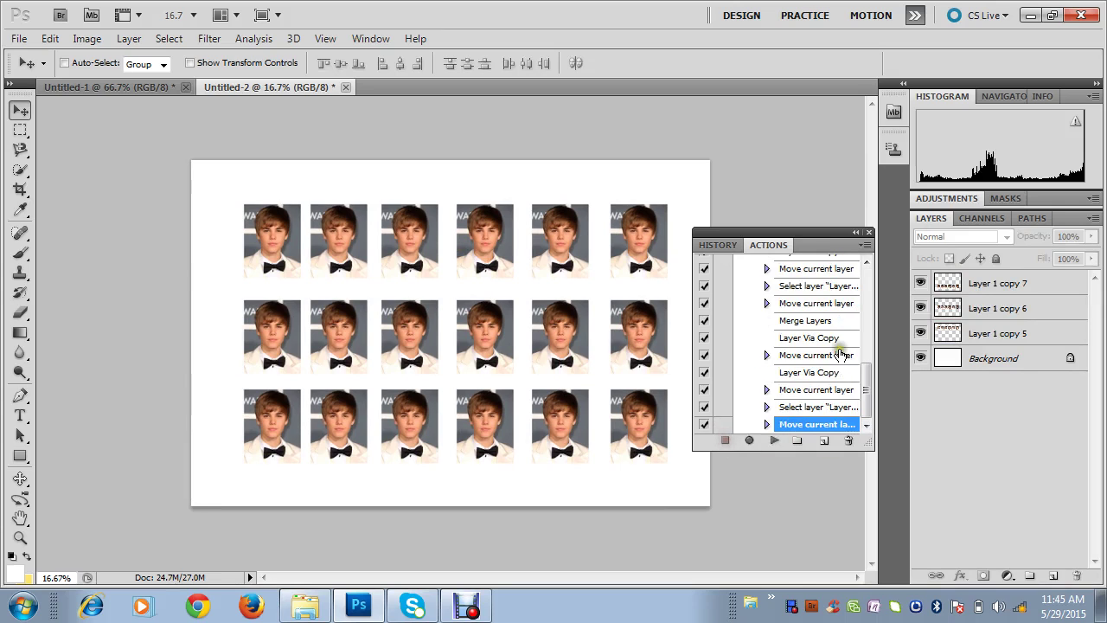
scroll(830, 354, up, 3)
scroll(804, 359, up, 5)
scroll(800, 359, up, 2)
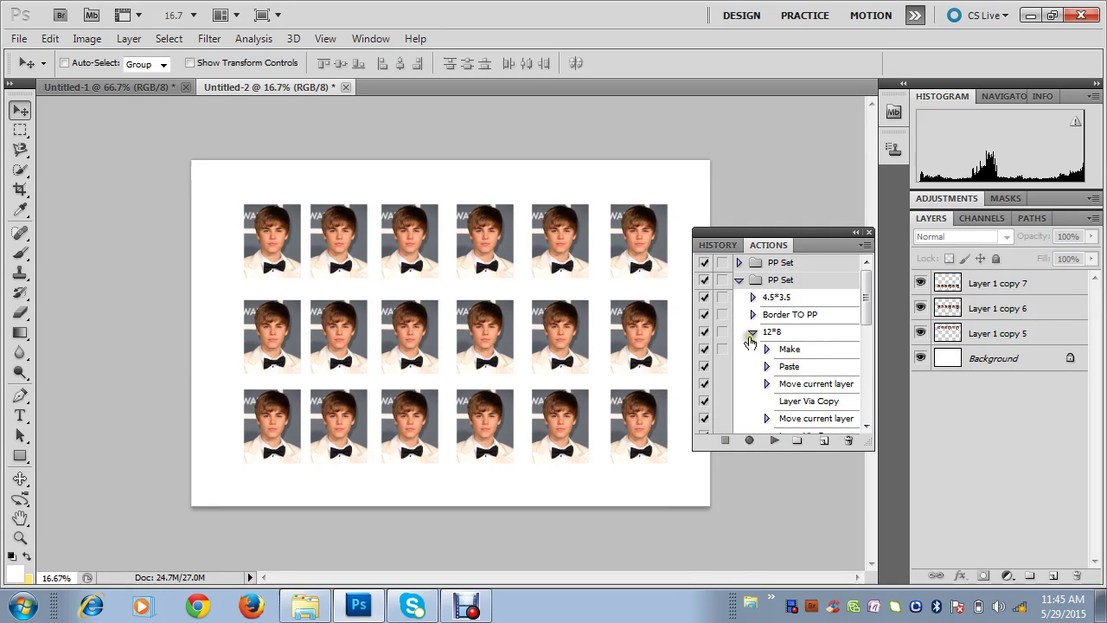
click(751, 332)
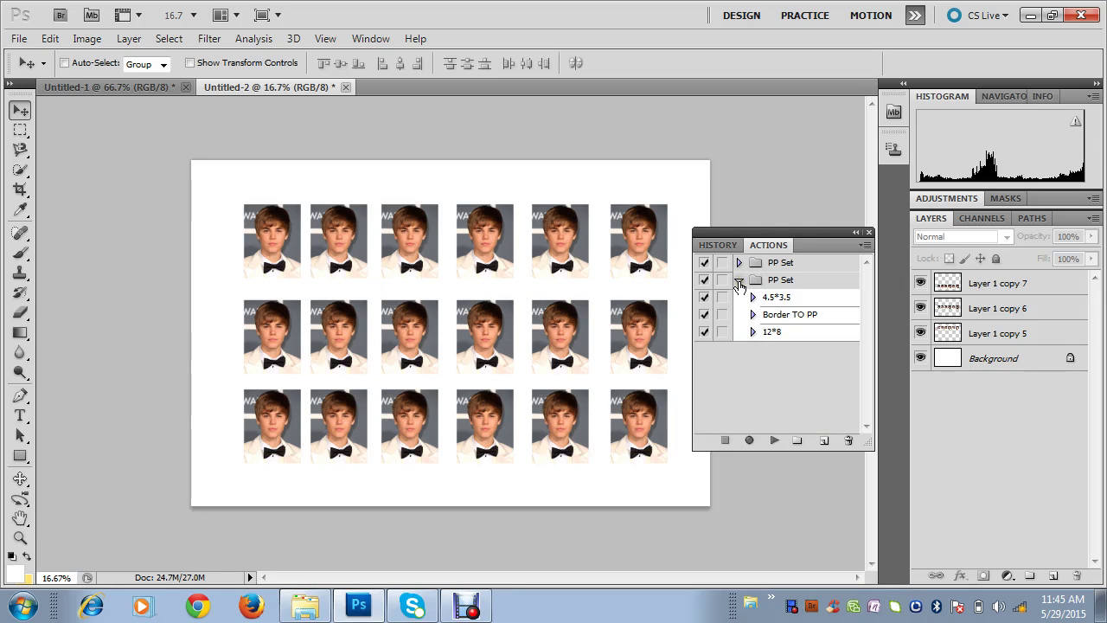
click(739, 286)
click(737, 285)
click(739, 281)
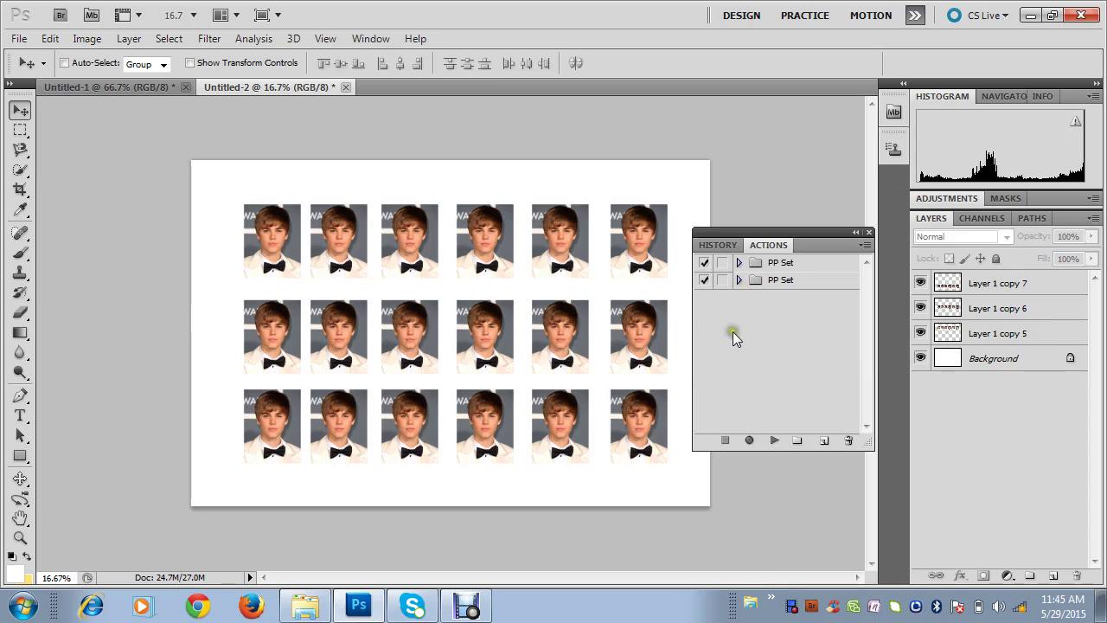
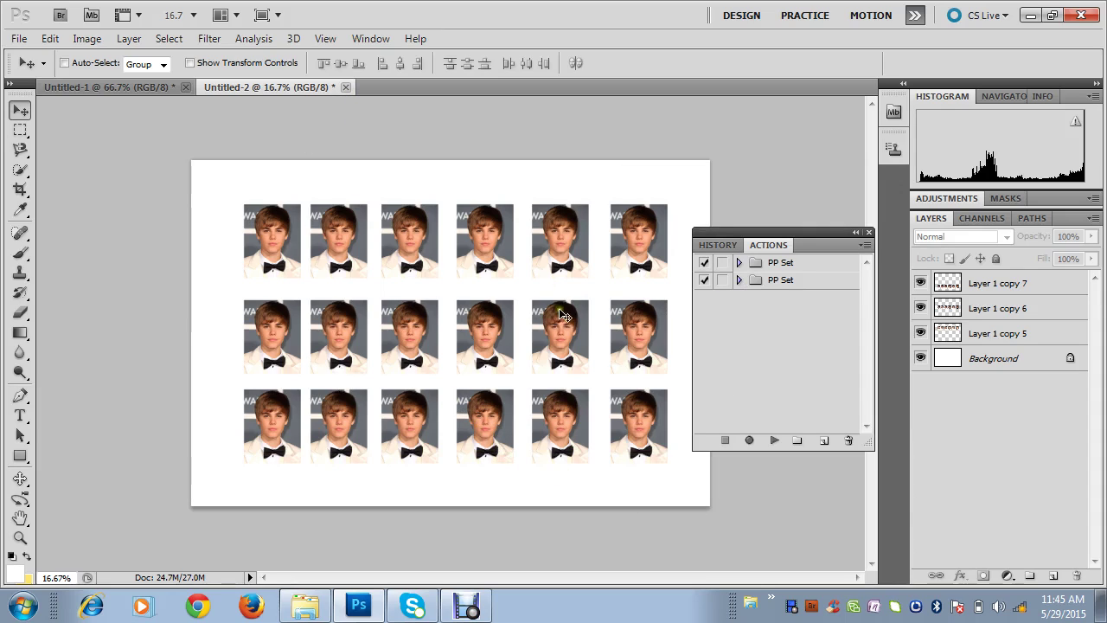
Close Untitled-2 and then Untitled-1, declining to save either document
click(345, 87)
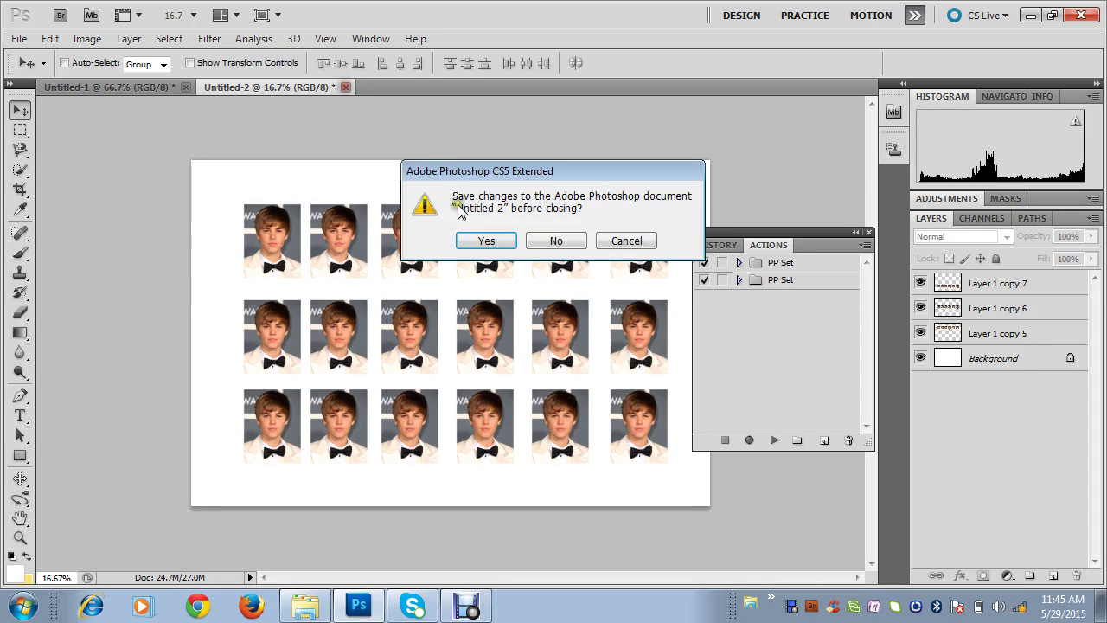
click(561, 246)
click(183, 87)
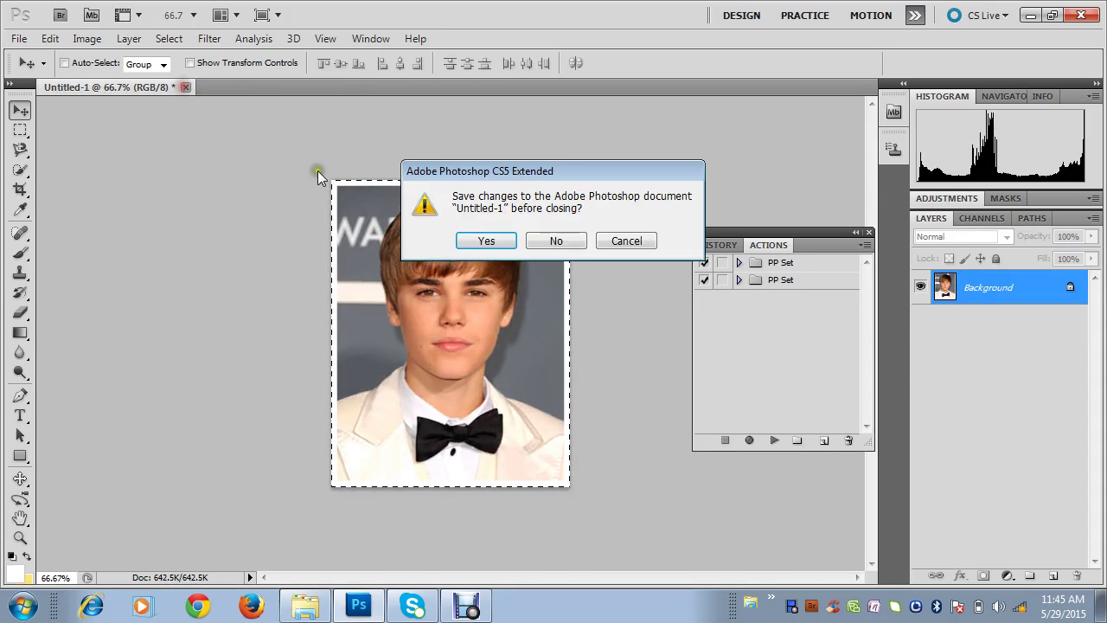
click(557, 242)
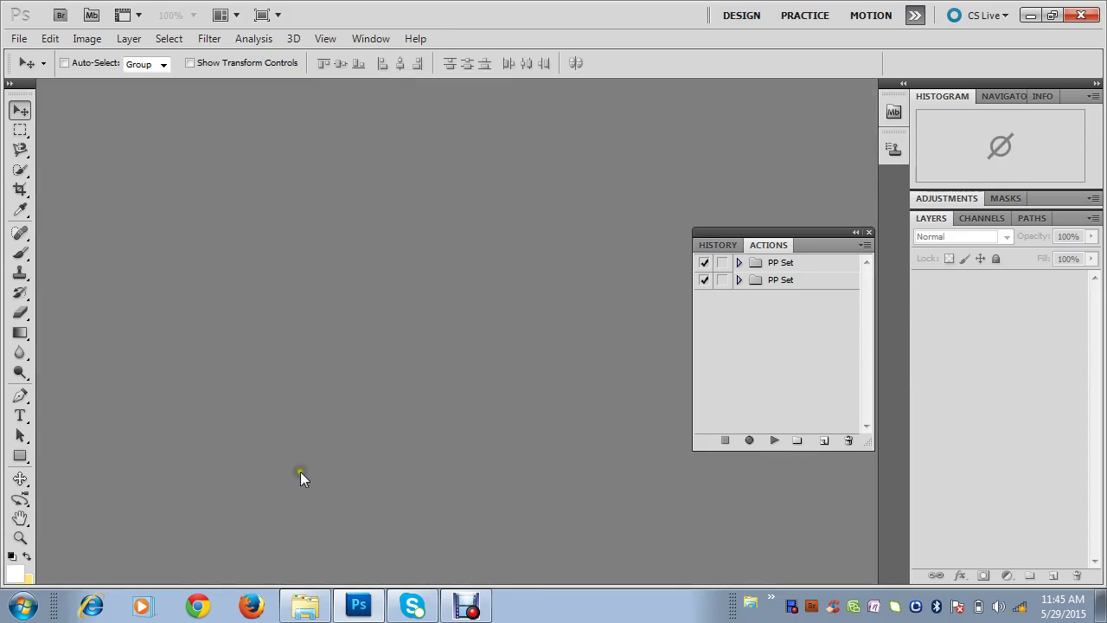
Browse the raw material for practice folder, briefly opening and closing the light bulb image
click(305, 604)
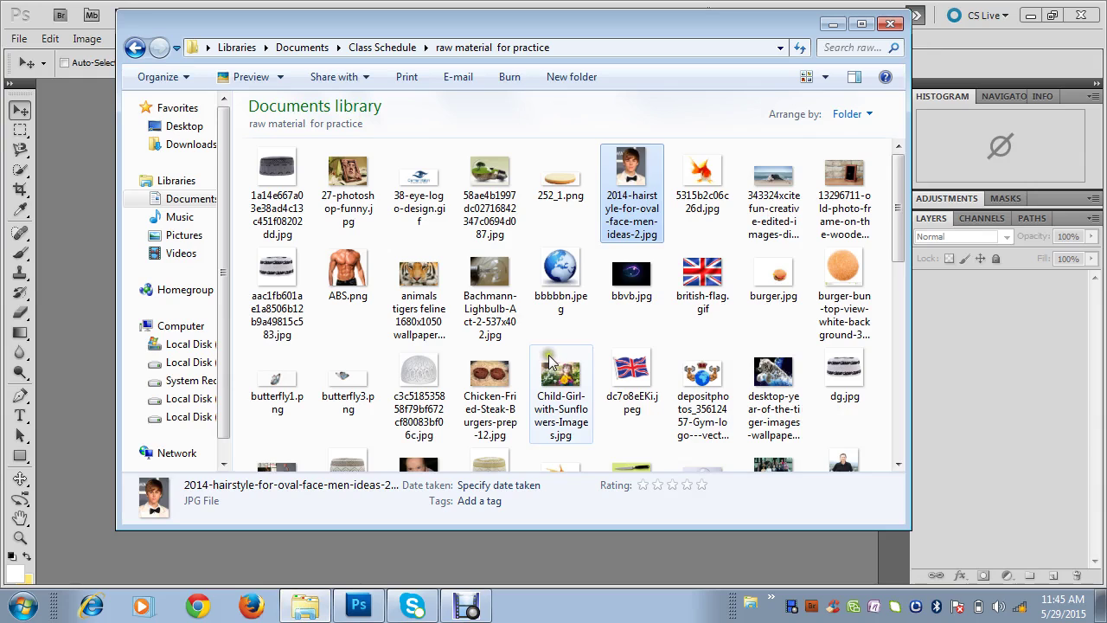
scroll(550, 359, down, 5)
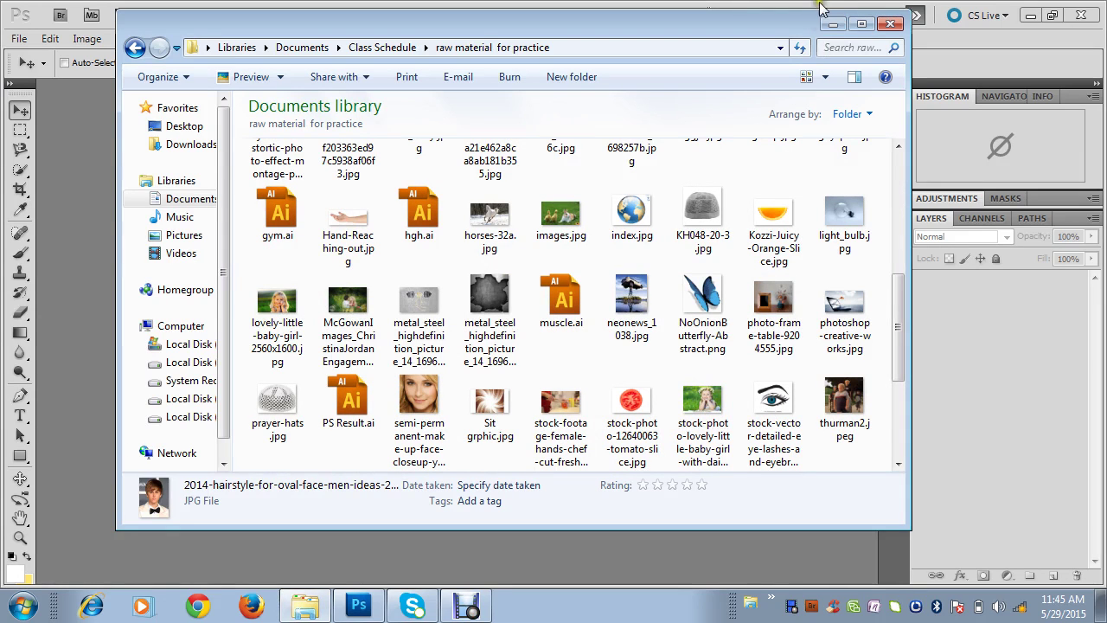
scroll(697, 404, up, 5)
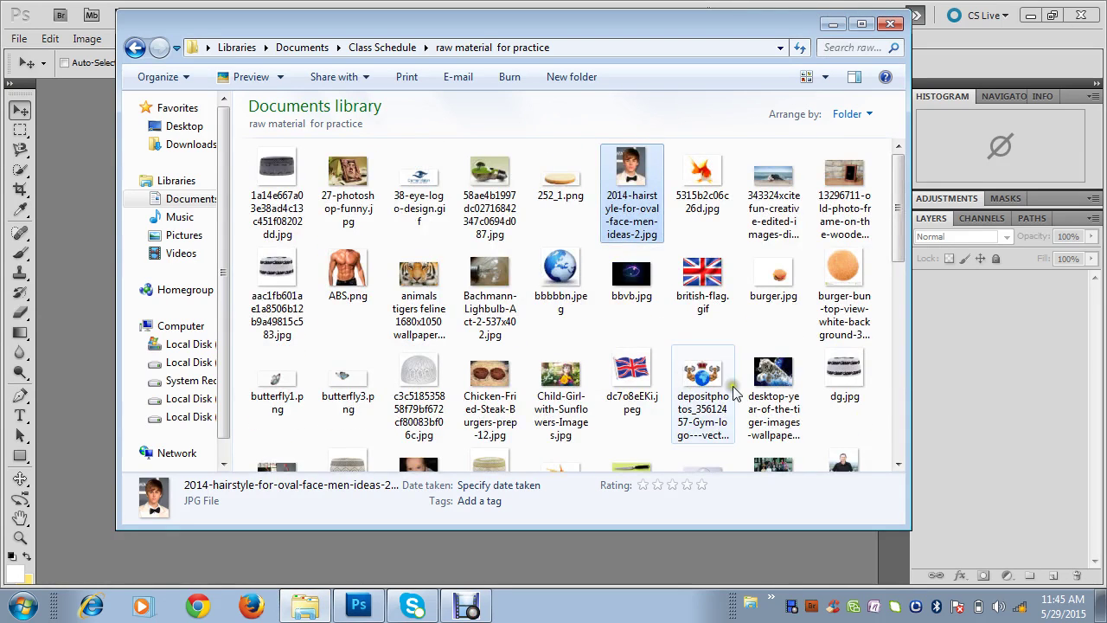
scroll(485, 250, down, 5)
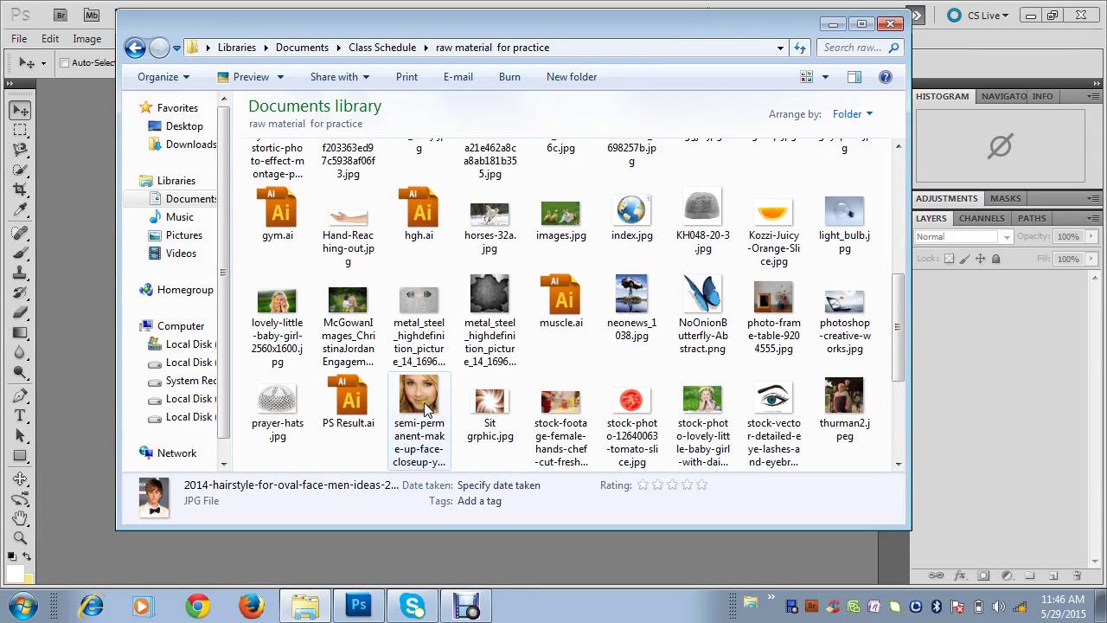
scroll(473, 399, up, 5)
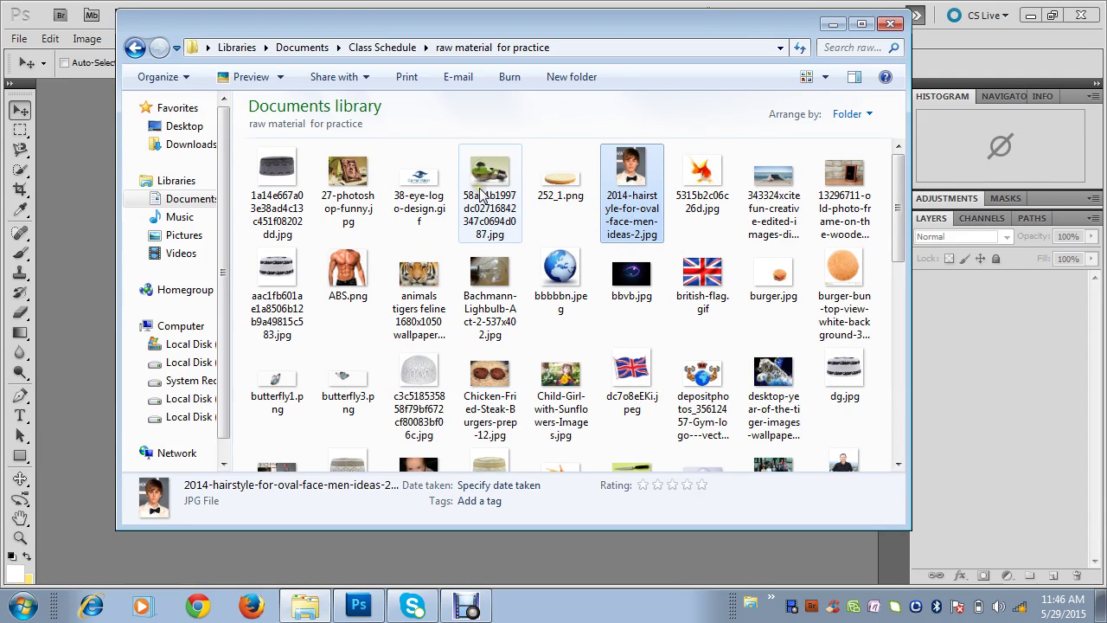
drag(505, 23, 624, 26)
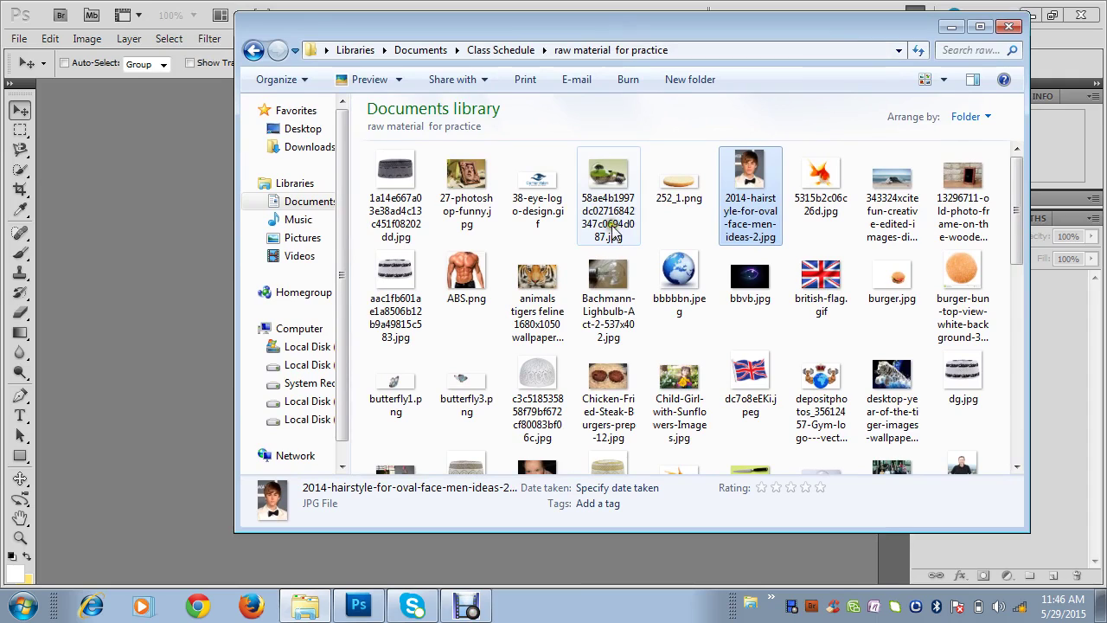
click(609, 226)
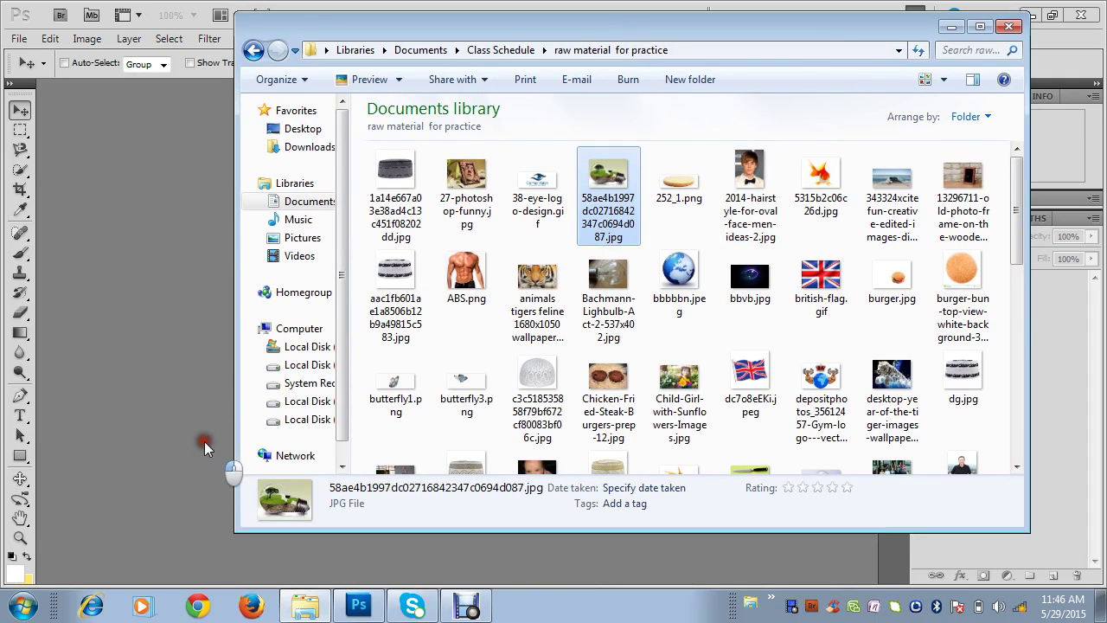
drag(189, 352, 173, 339)
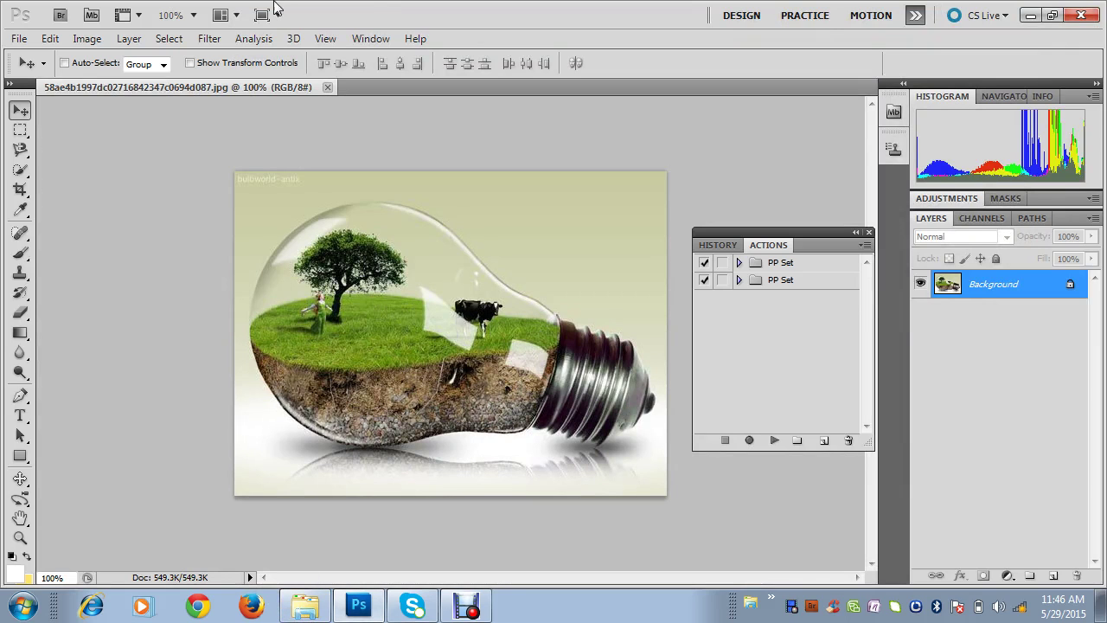
click(327, 88)
Drag lovely-little-baby-girl-2560x1600.jpg from Explorer into Photoshop to open it
click(305, 605)
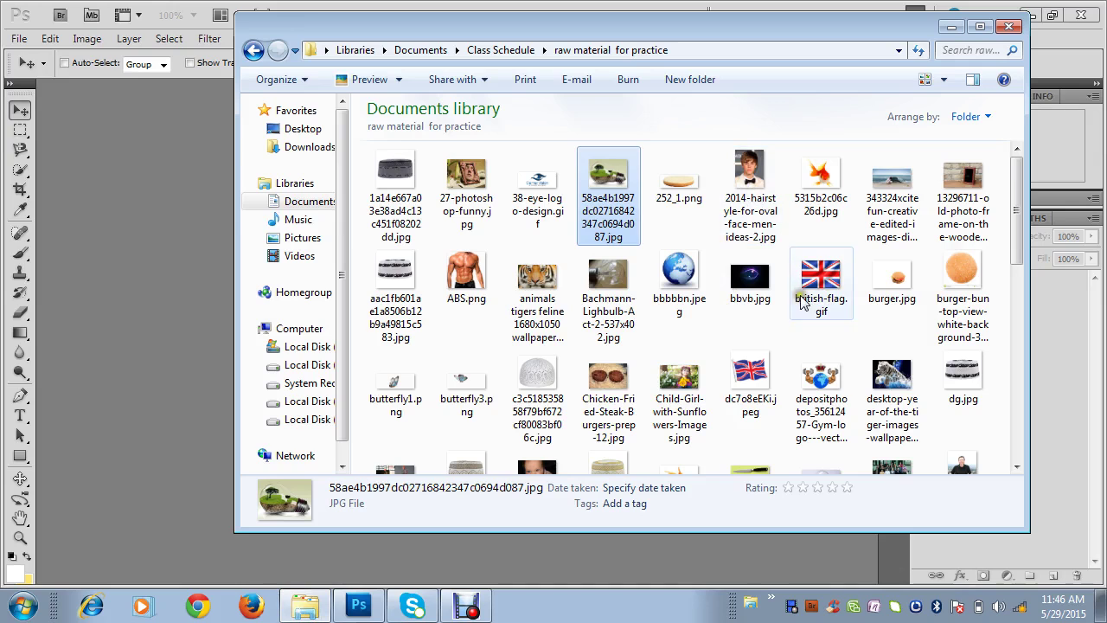
drag(1016, 210, 1014, 307)
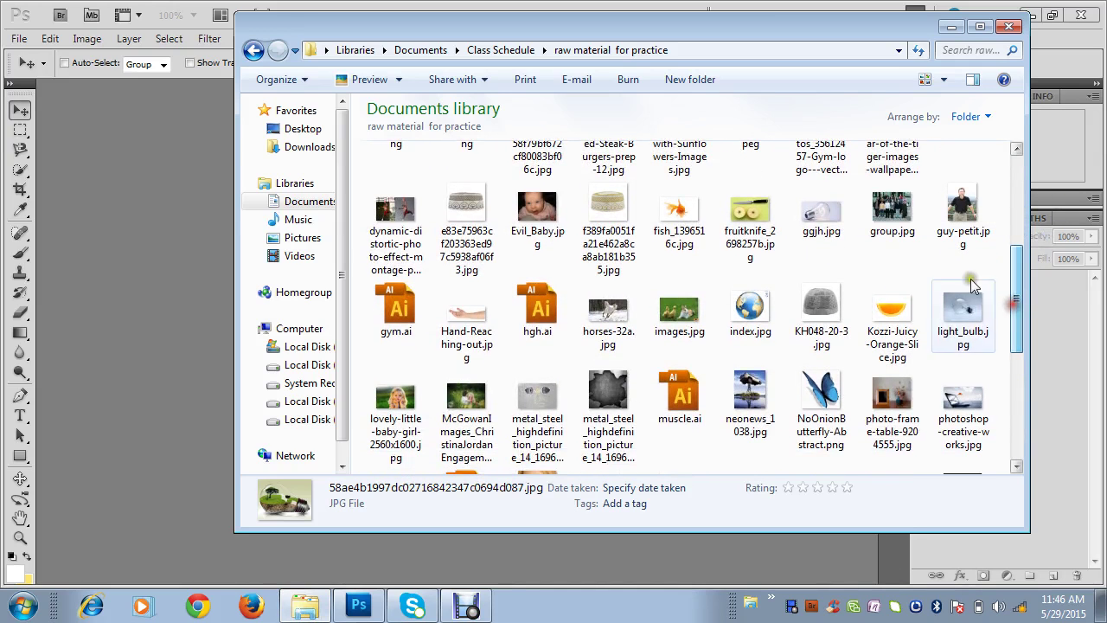
click(387, 417)
drag(387, 417, 169, 427)
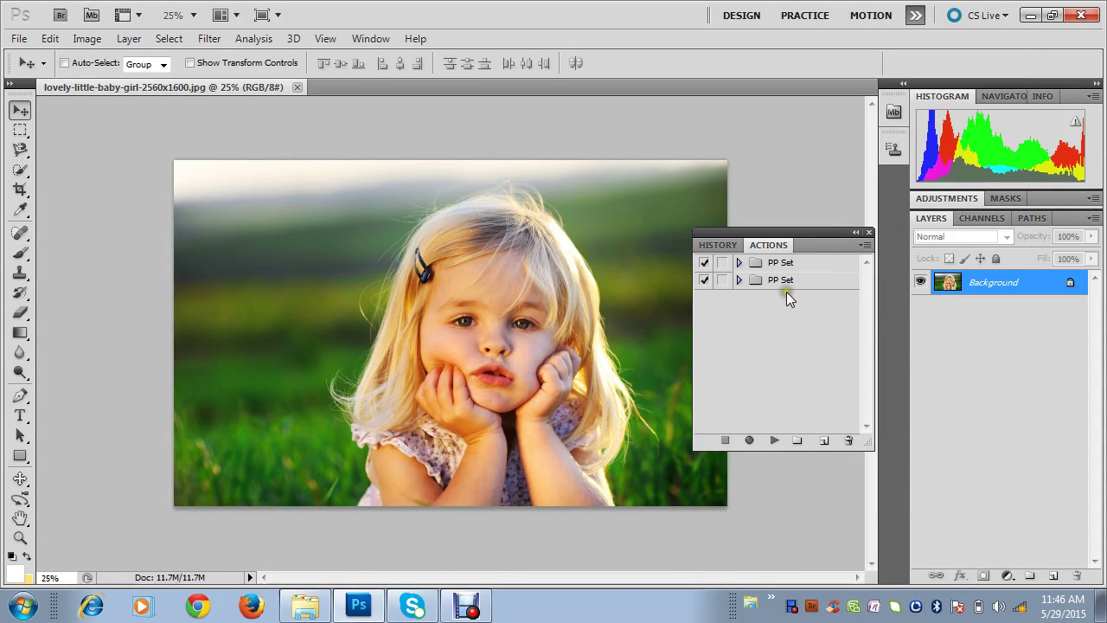
Expand the PP Set and play the 4.5*3.5 action to create a blank canvas
double_click(778, 281)
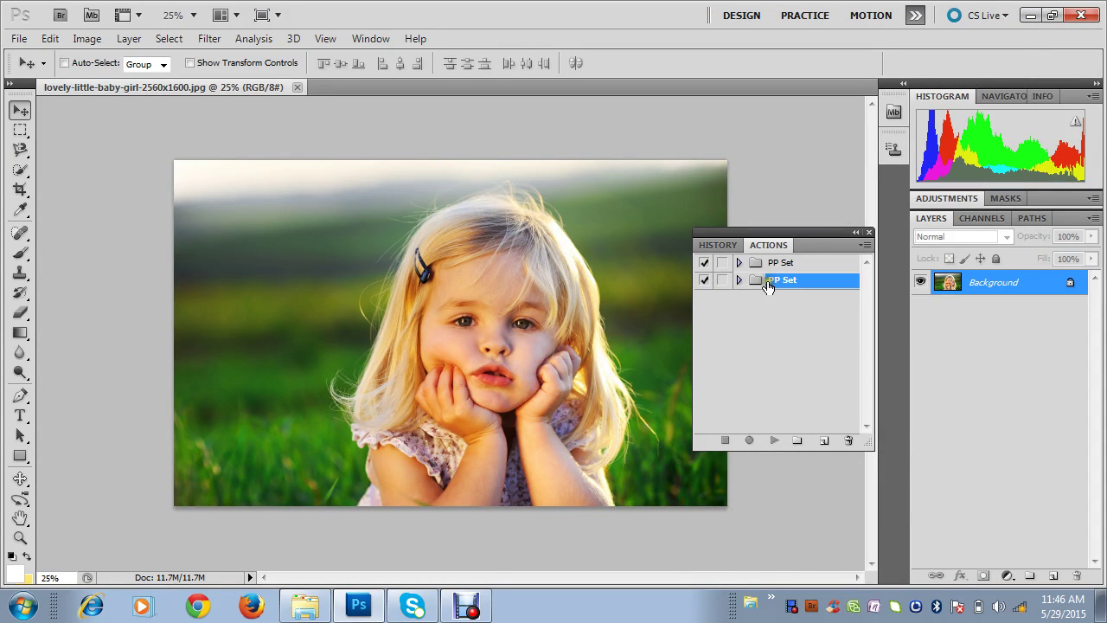
click(738, 280)
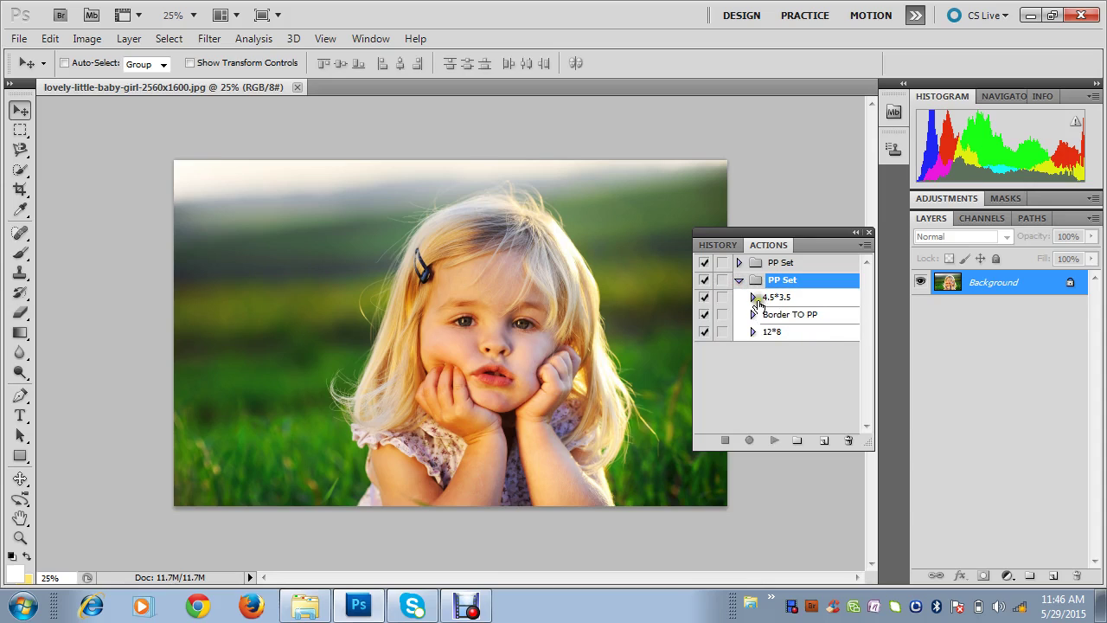
click(759, 298)
click(768, 440)
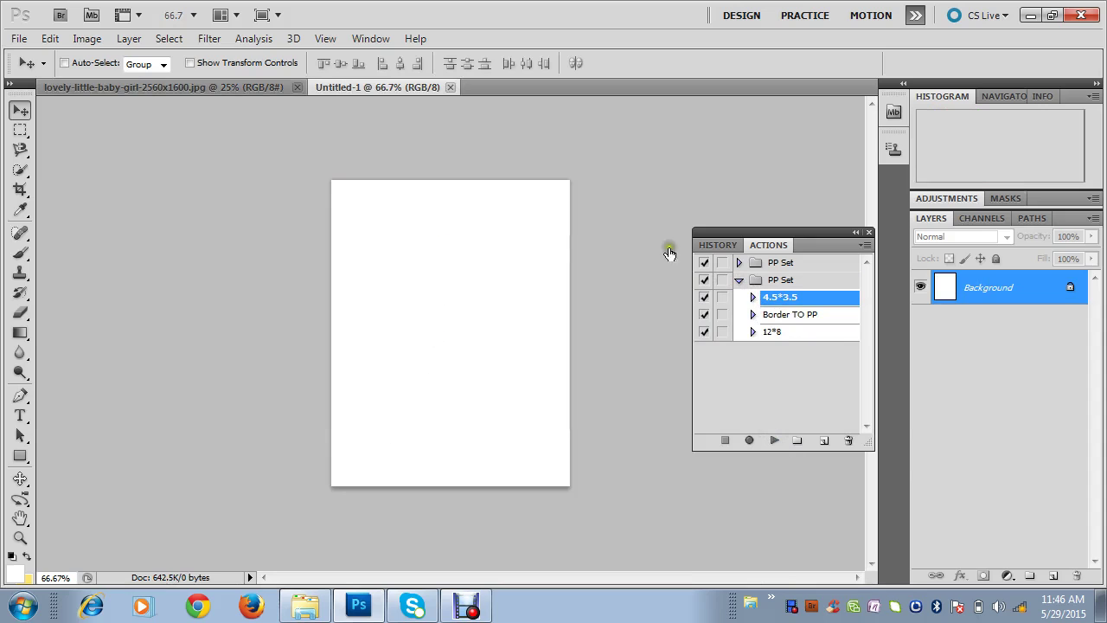
Select the entire girl photo and switch to the blank Untitled-1 canvas
click(174, 81)
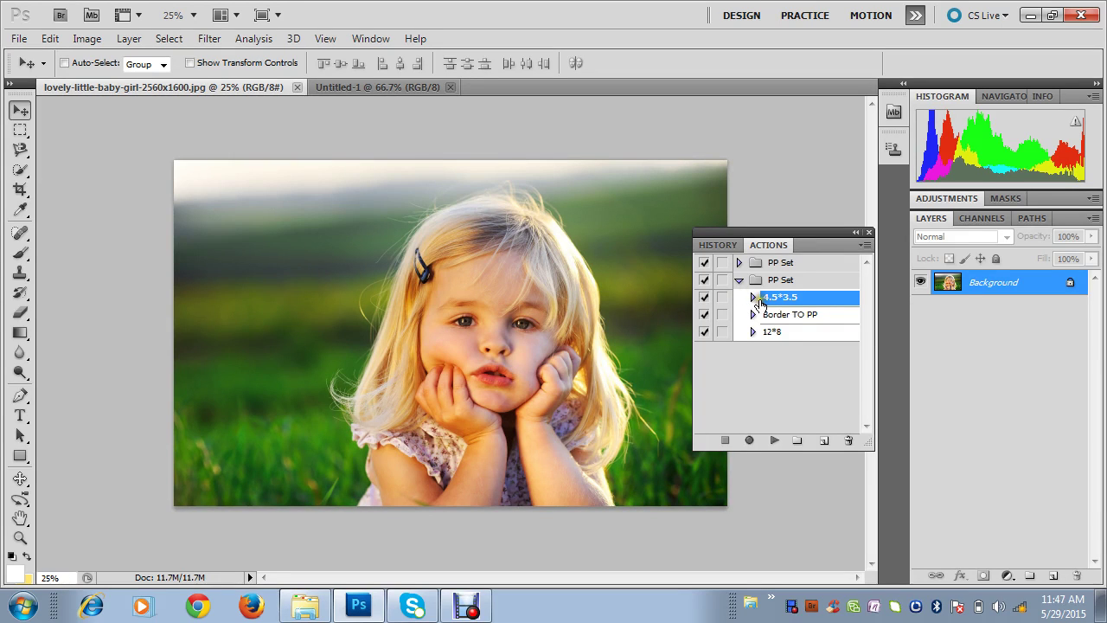
key(ctrl+a)
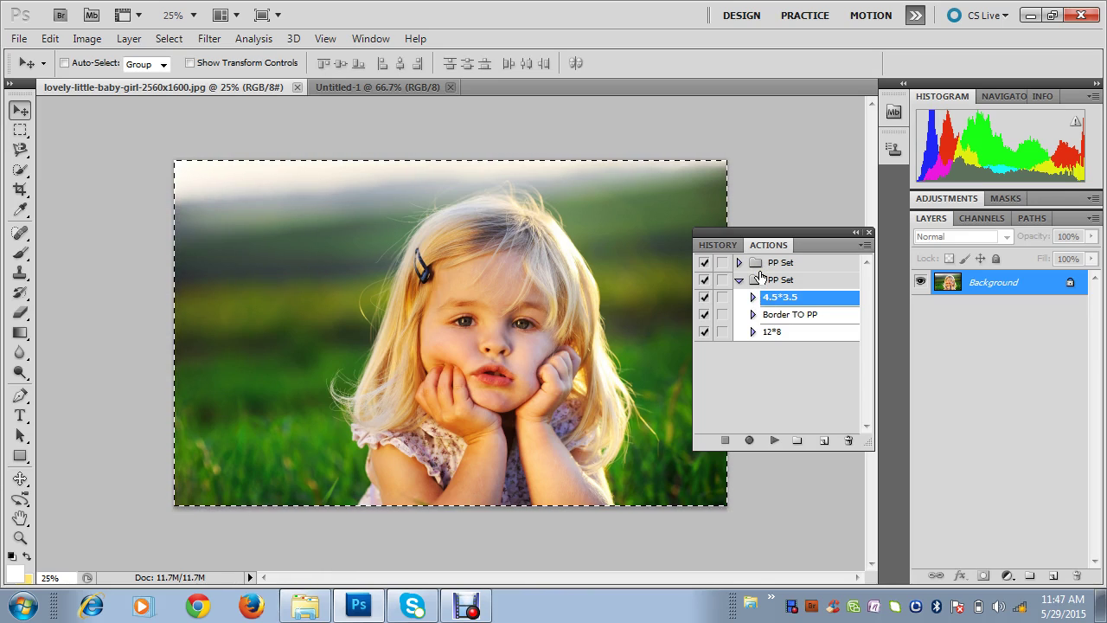
click(344, 89)
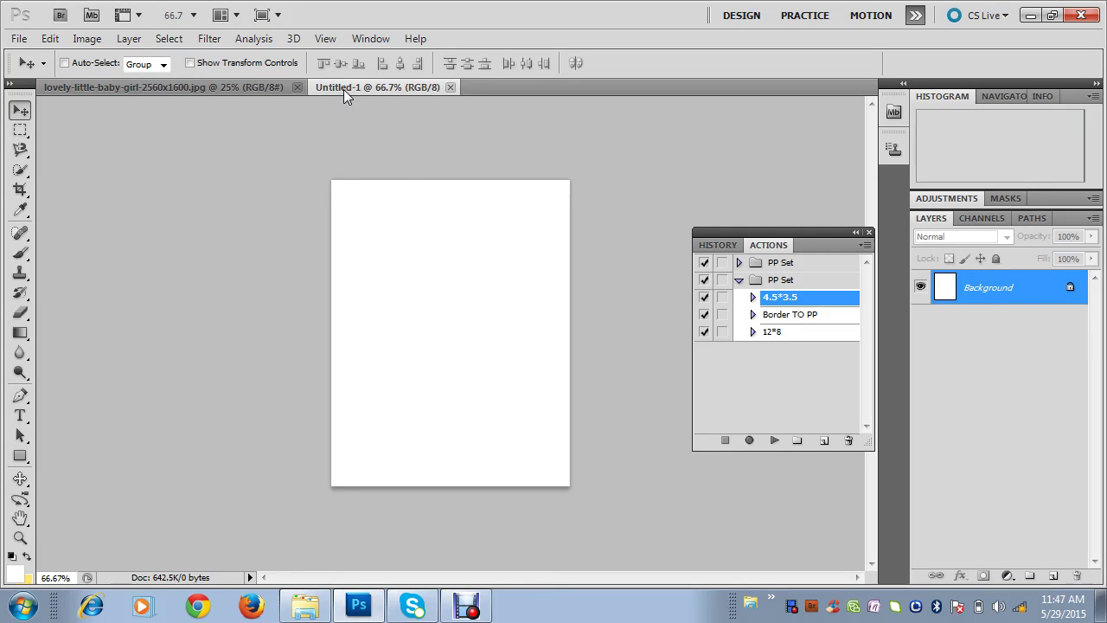
Paste the girl photo as Layer 1 and free-transform it to fill the Untitled-1 canvas
key(ctrl+v)
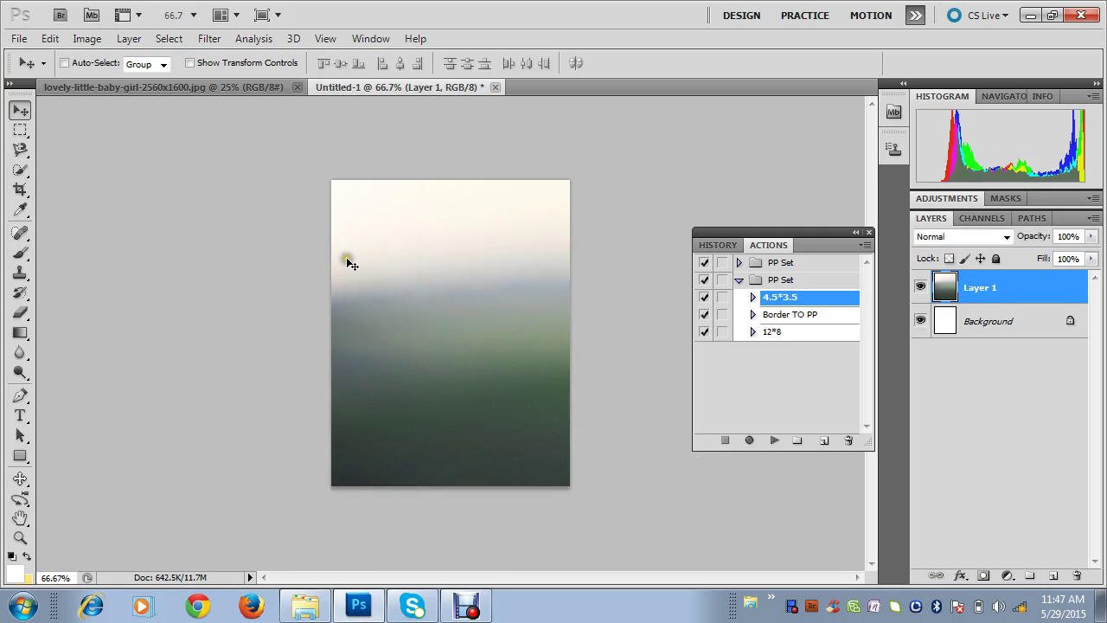
key(ctrl+t)
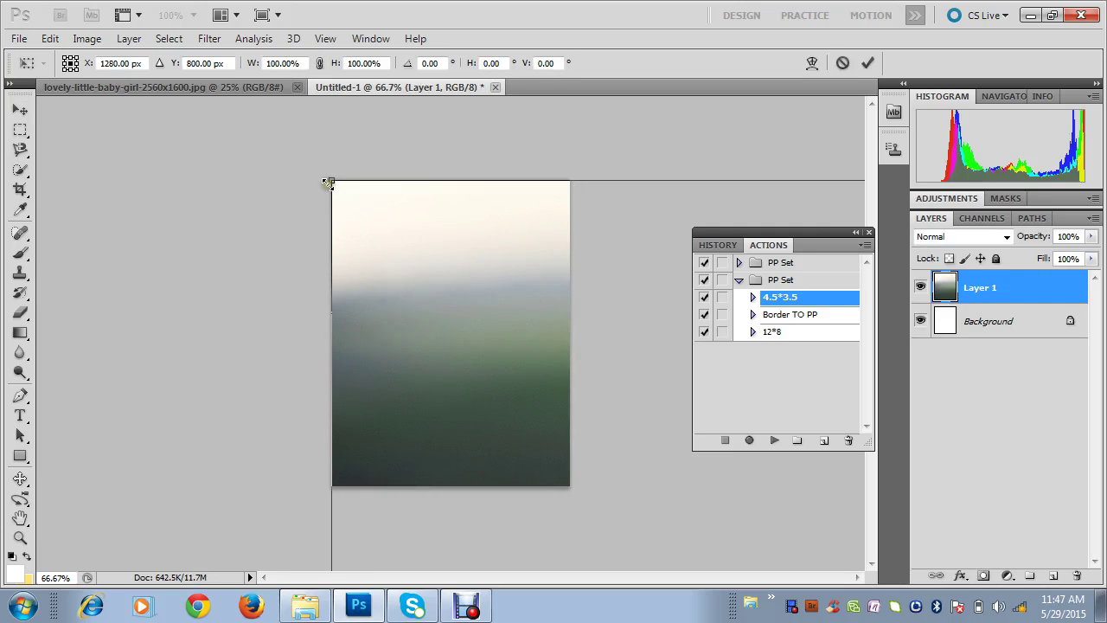
mouse_move(331, 181)
mouse_down()
mouse_move(540, 421)
mouse_move(317, 192)
mouse_move(184, 172)
mouse_move(294, 541)
mouse_move(294, 501)
mouse_move(291, 511)
mouse_up()
drag(452, 444, 340, 359)
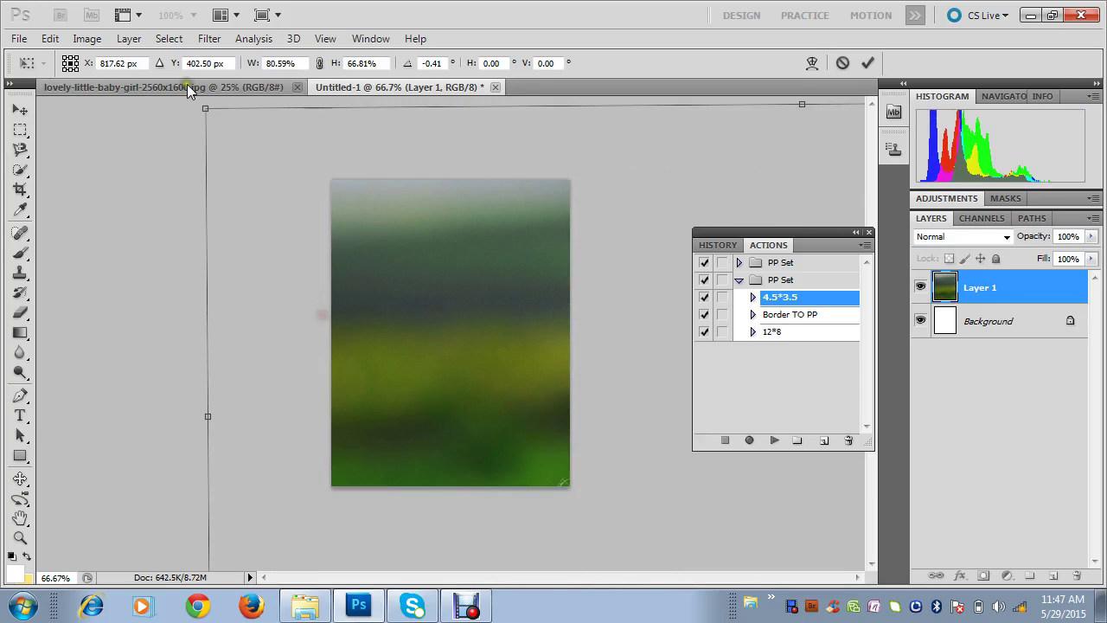
mouse_move(205, 108)
mouse_down()
mouse_move(573, 459)
mouse_move(173, 190)
mouse_up()
mouse_move(129, 161)
mouse_down()
mouse_move(409, 203)
mouse_move(524, 148)
mouse_up()
mouse_move(585, 237)
mouse_down()
mouse_move(337, 257)
mouse_move(277, 275)
mouse_up()
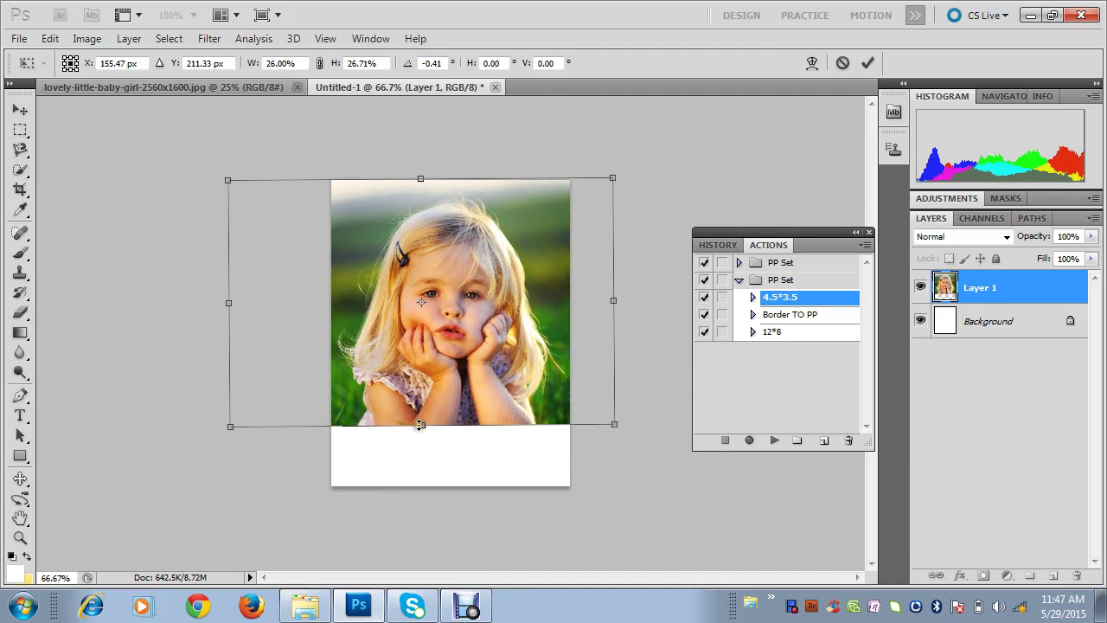
drag(427, 434, 424, 486)
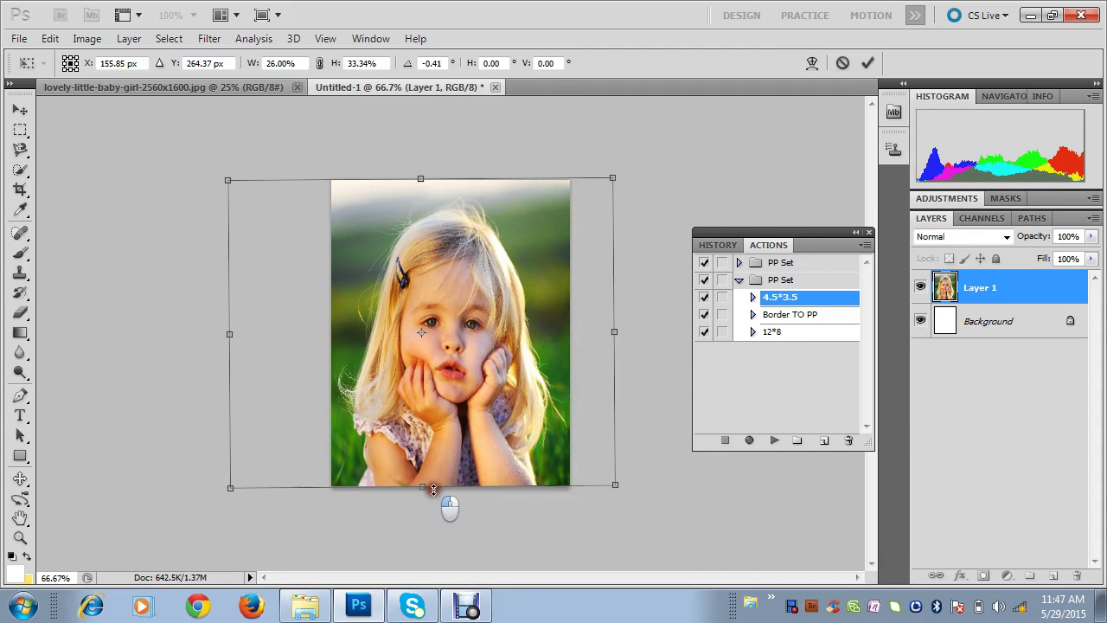
key(Right)
key(Right)
key(Right)
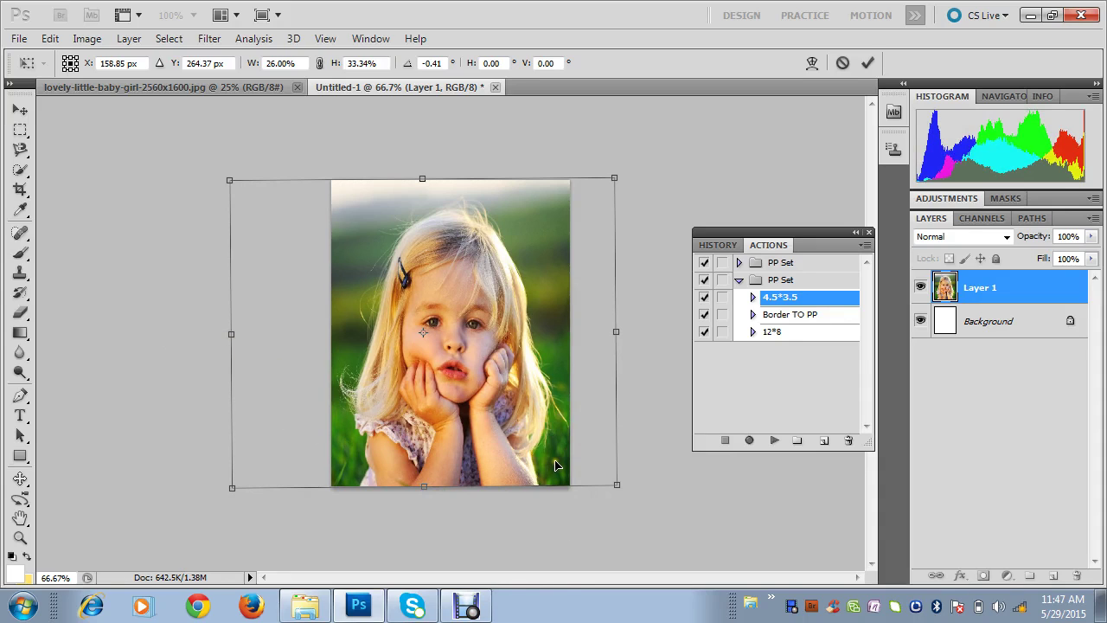
key(Return)
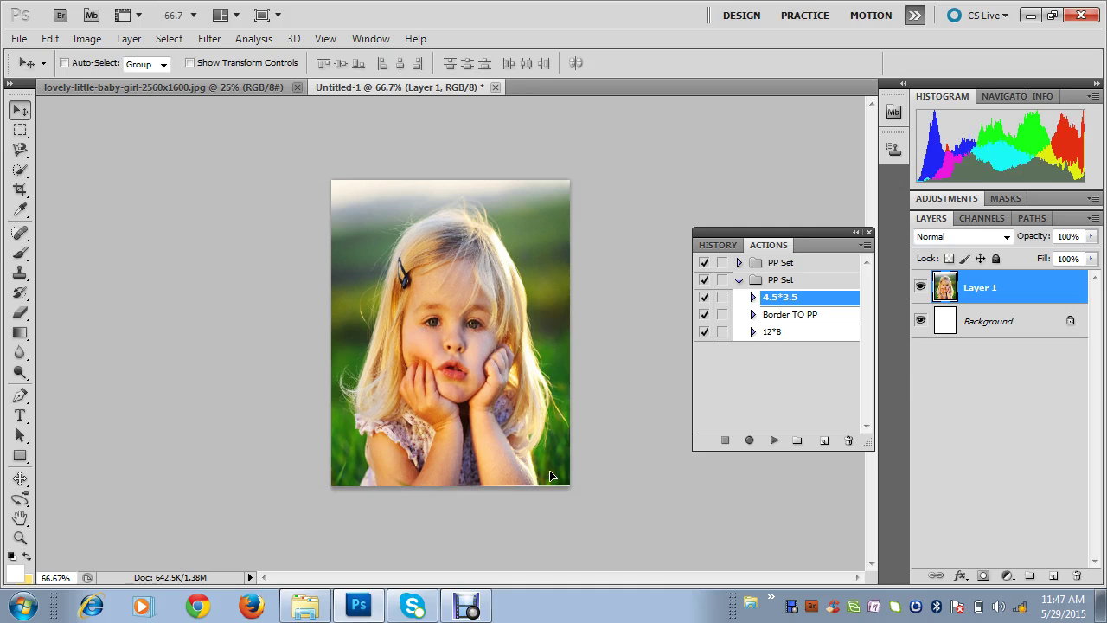
Play the Border TO PP action, then the 12*8 action to tile 18 bordered portraits
click(792, 314)
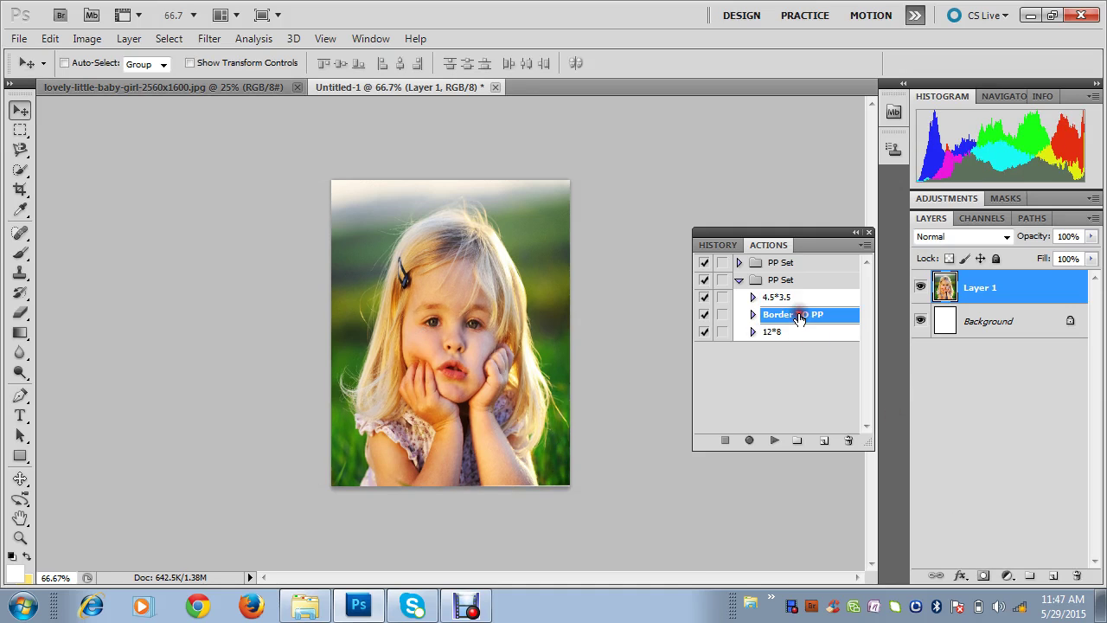
click(772, 442)
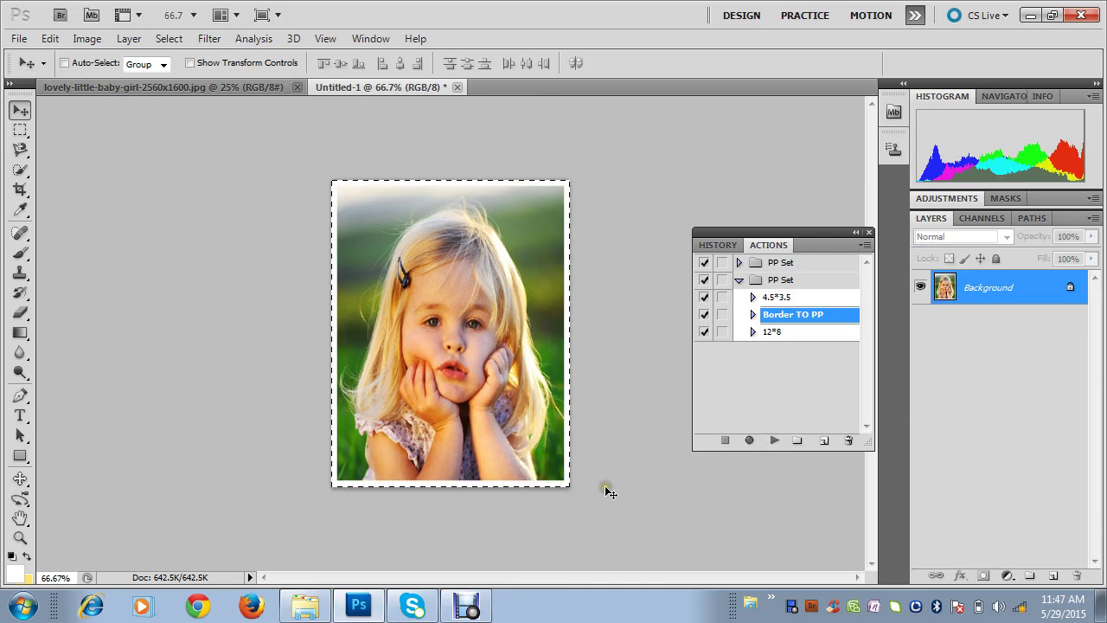
click(767, 336)
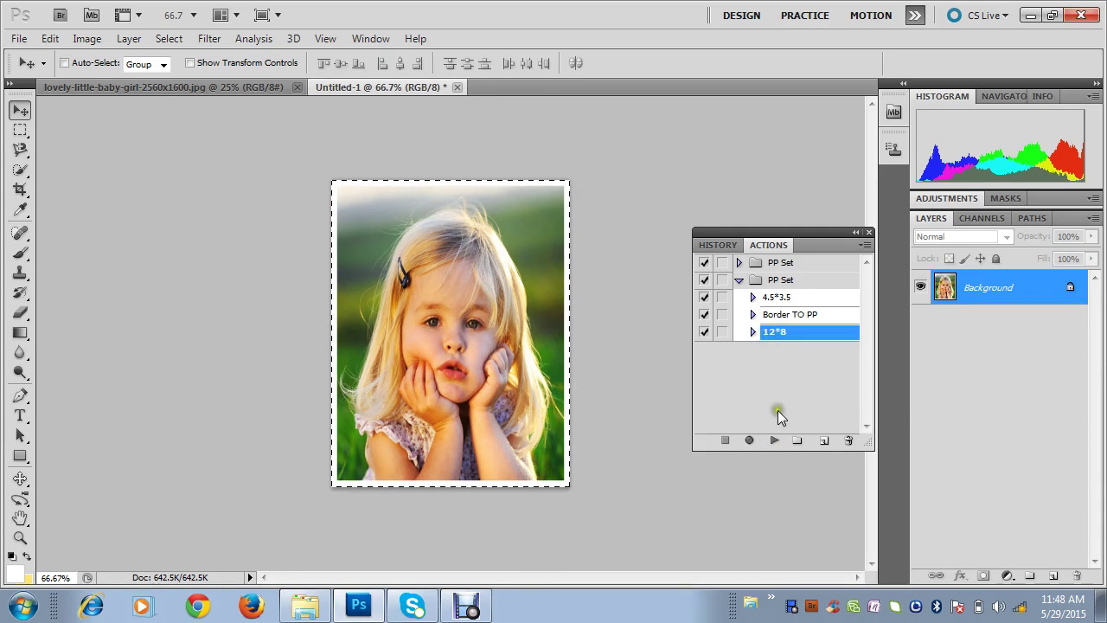
click(774, 441)
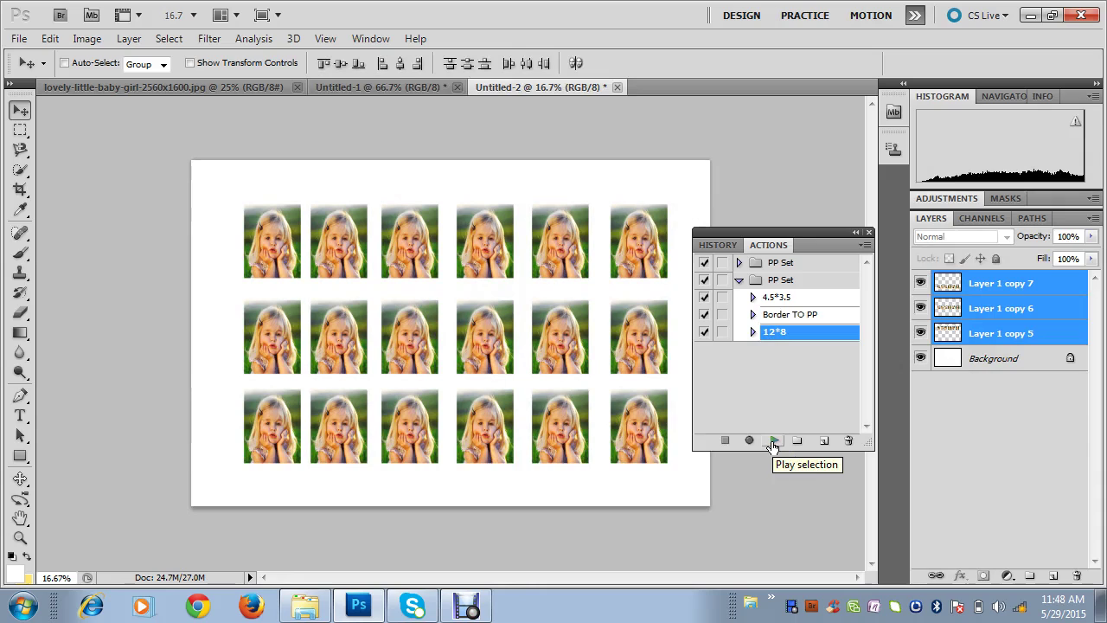
Collapse the PP Set, close all three girl documents unsaved, and reopen the practice folder
click(740, 281)
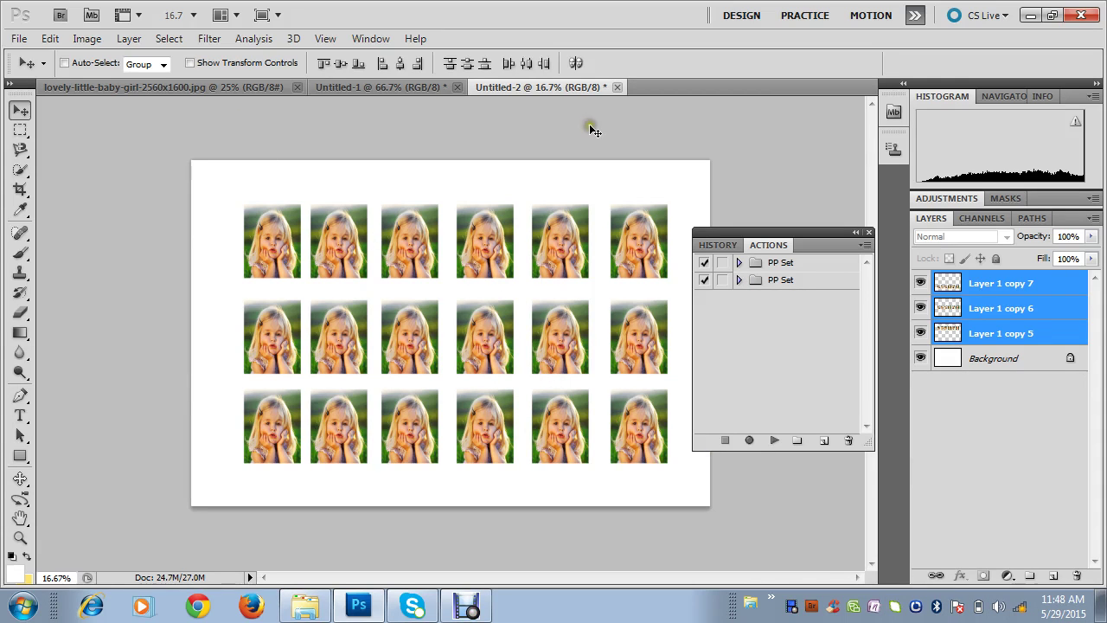
click(617, 86)
click(558, 242)
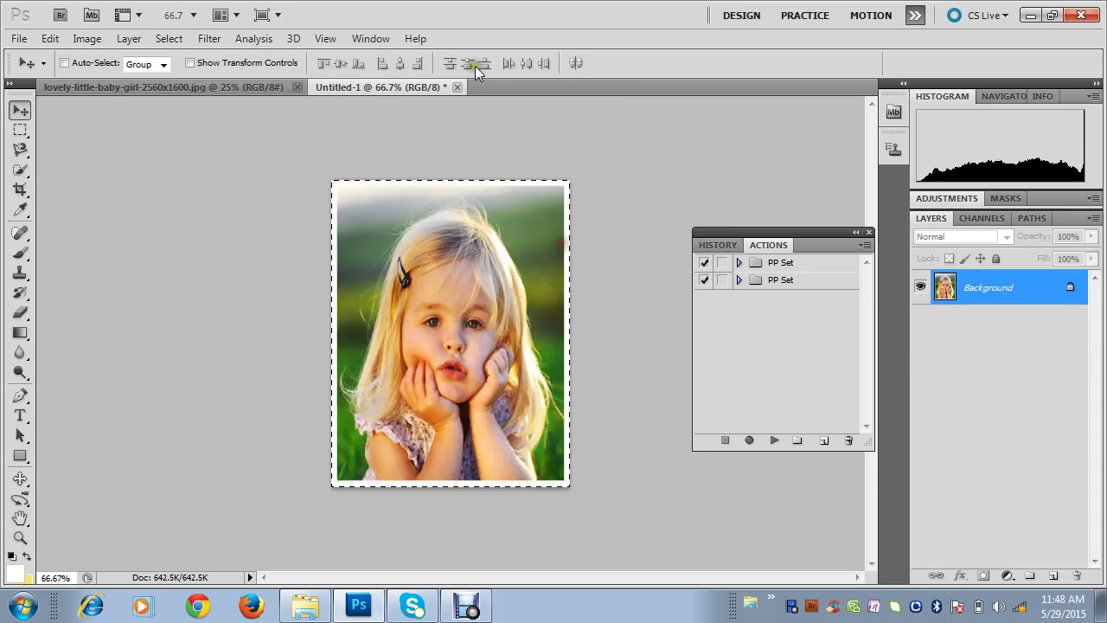
click(459, 87)
click(555, 242)
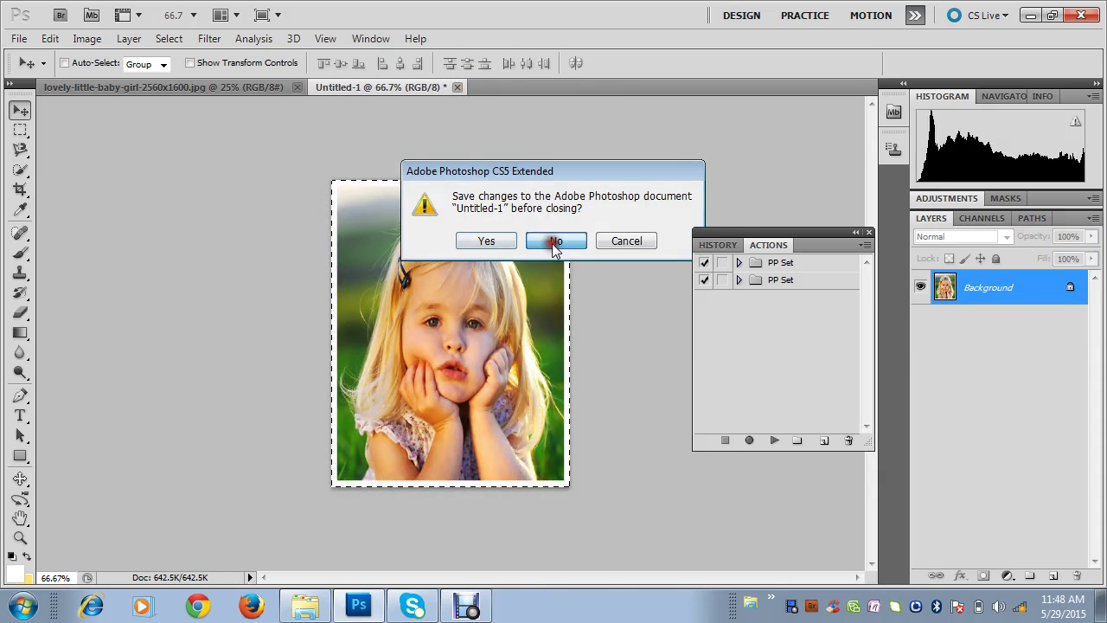
click(297, 86)
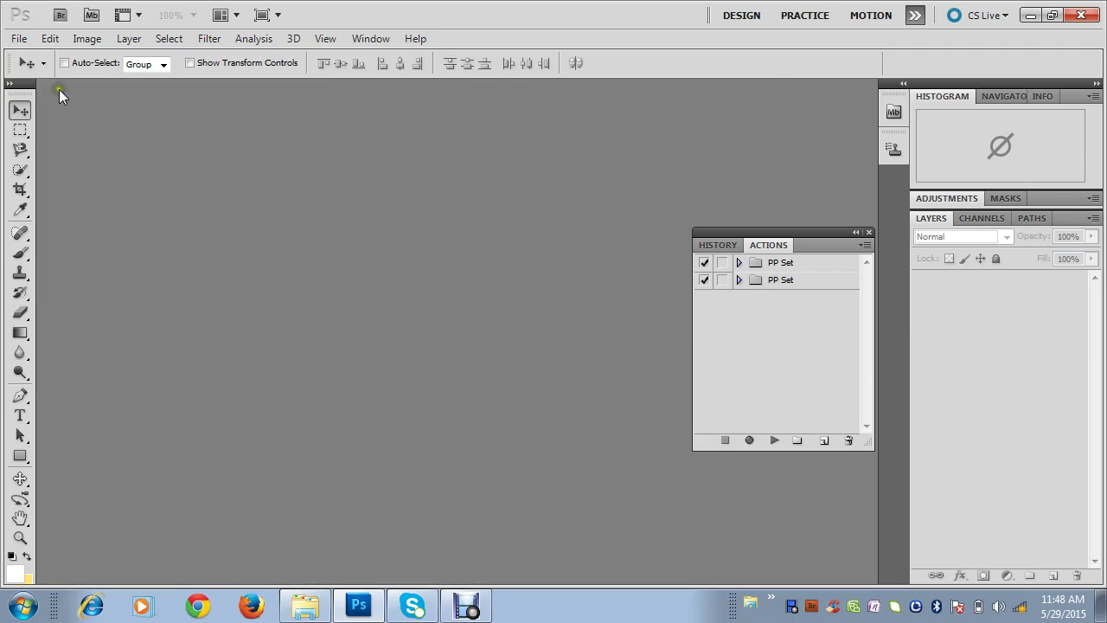
click(304, 605)
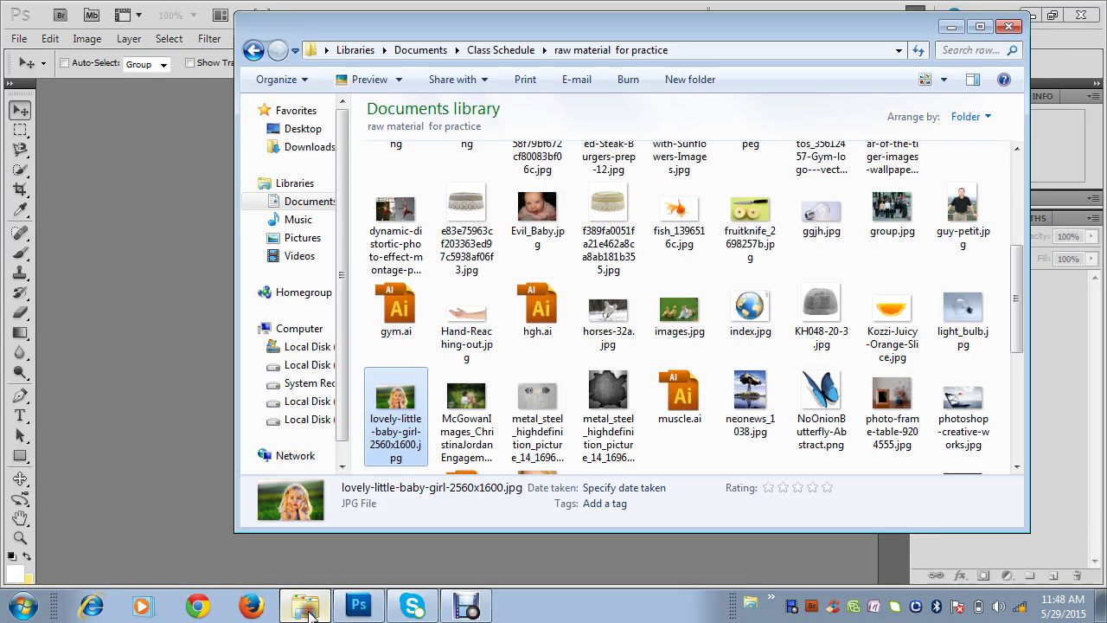
scroll(702, 323, up, 5)
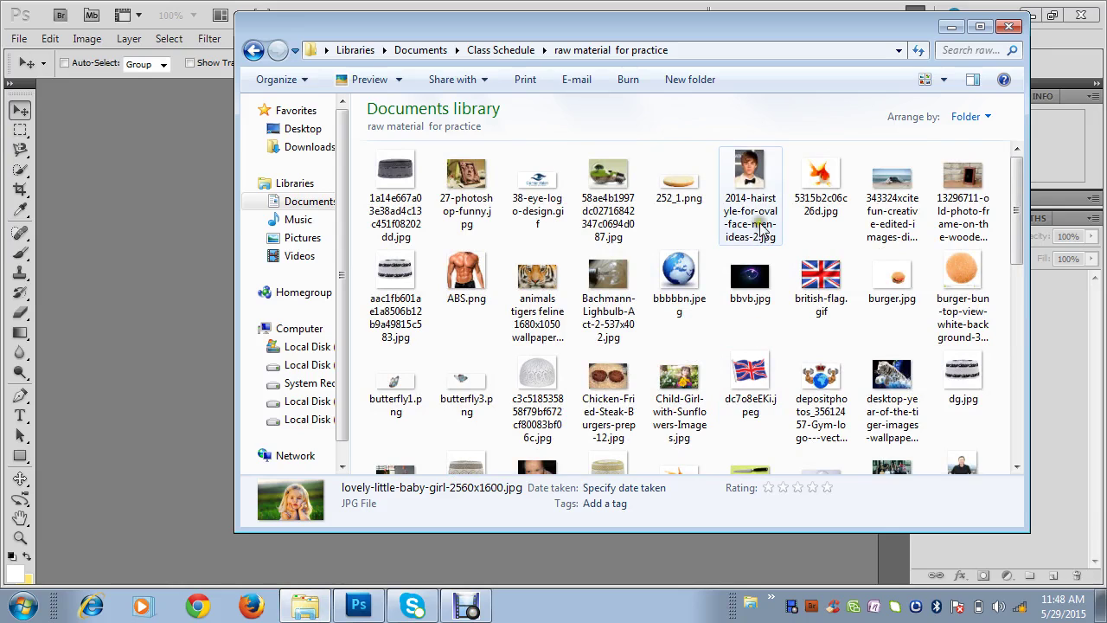
Drag 2014-hairstyle-for-oval-face-men-ideas-2.jpg from Explorer into Photoshop to open it
click(748, 169)
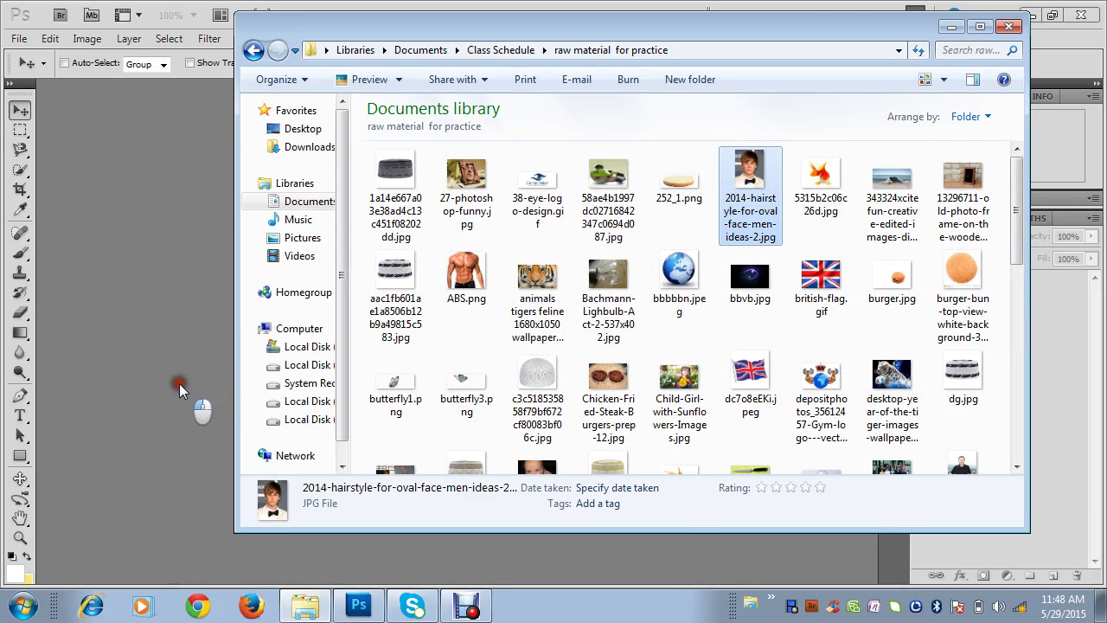
drag(179, 383, 178, 381)
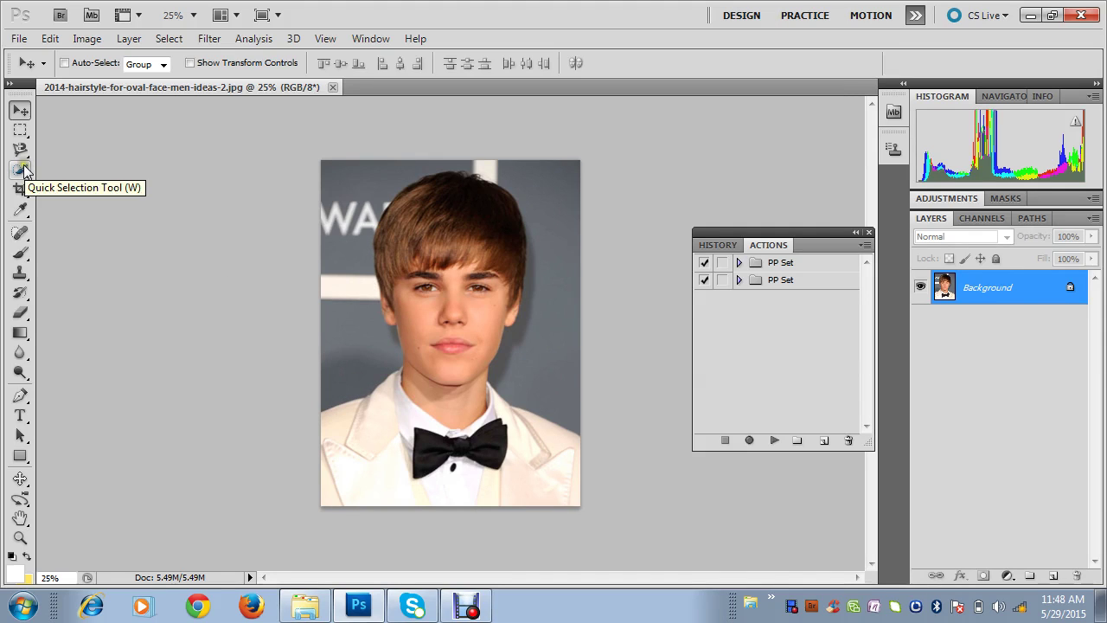
Browse the Eyedropper, Crop and Spot Healing tool groups, settling on the Quick Selection tool
drag(25, 171, 80, 173)
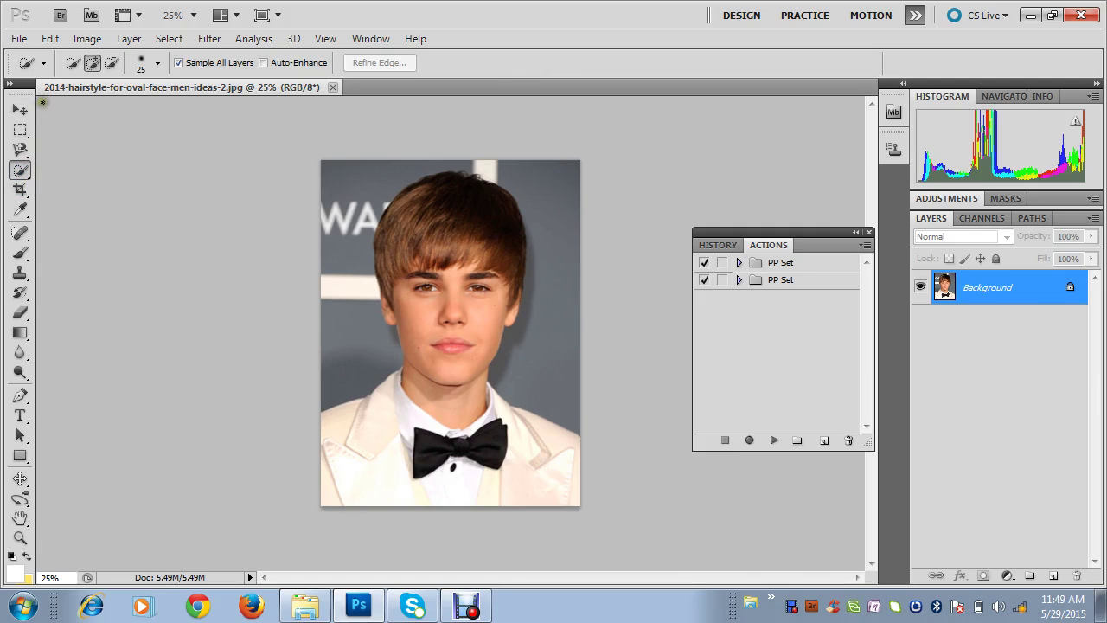
click(24, 212)
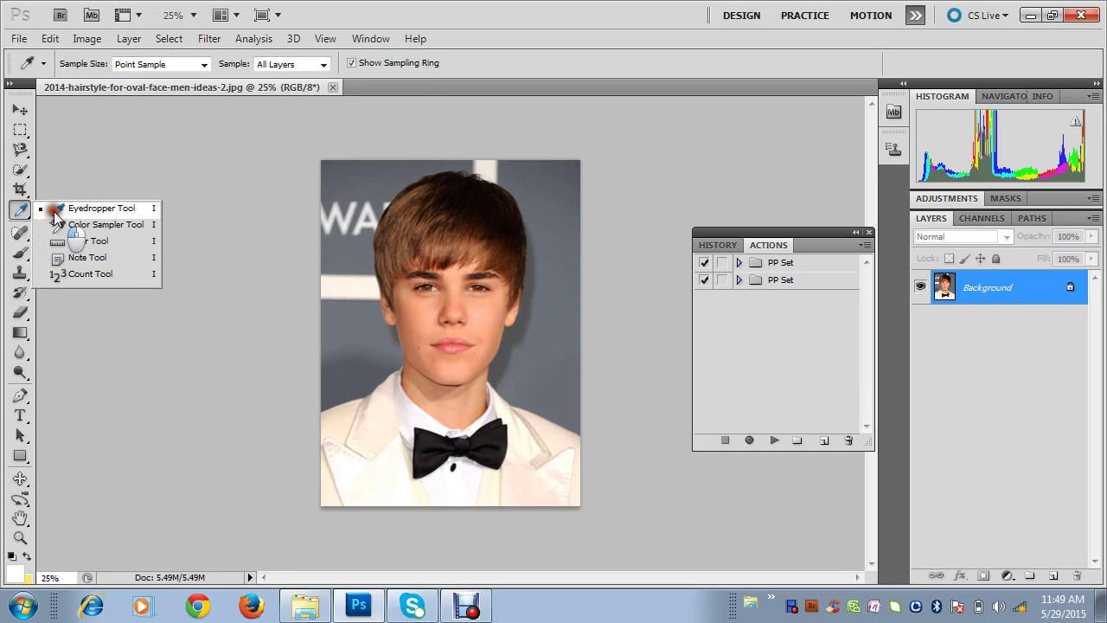
mouse_move(24, 213)
mouse_down()
mouse_move(73, 281)
mouse_move(80, 215)
mouse_move(29, 213)
mouse_move(78, 205)
mouse_up()
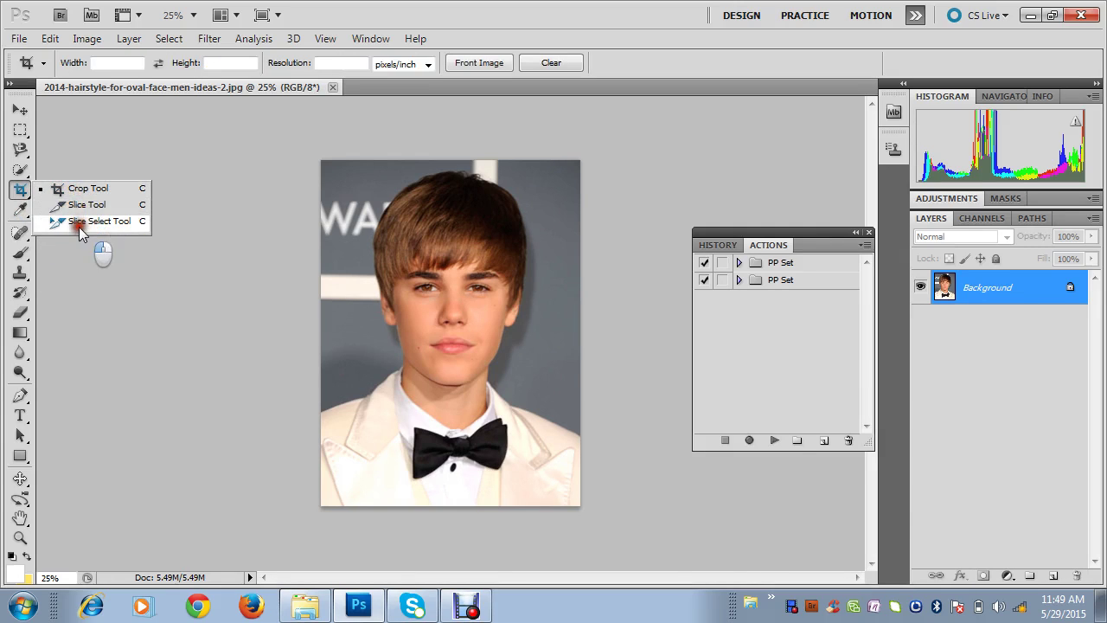
drag(78, 205, 19, 192)
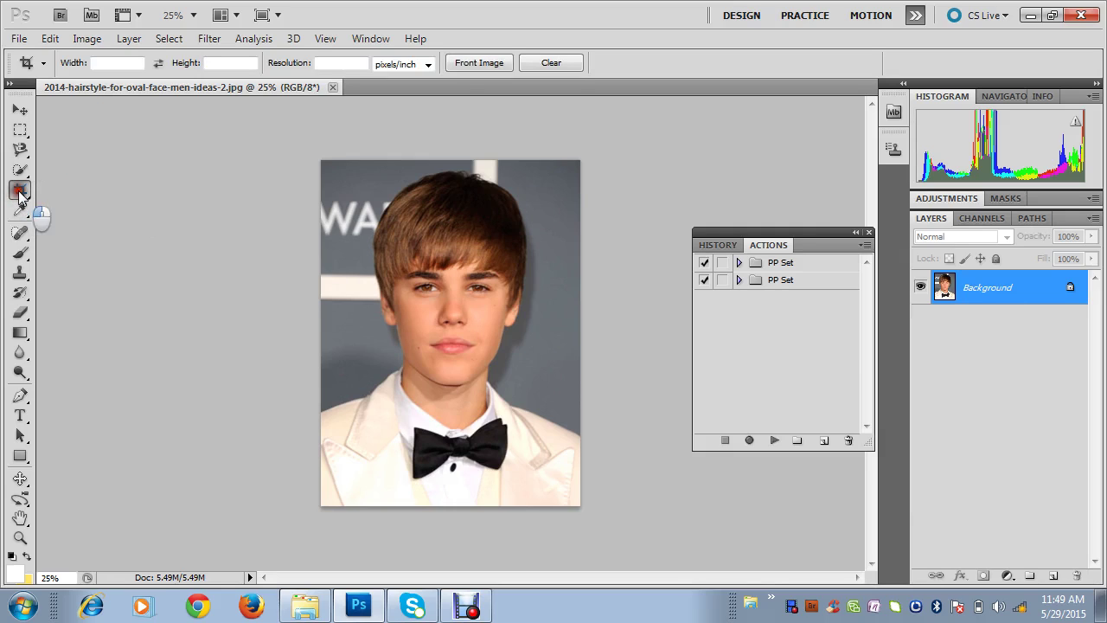
click(20, 235)
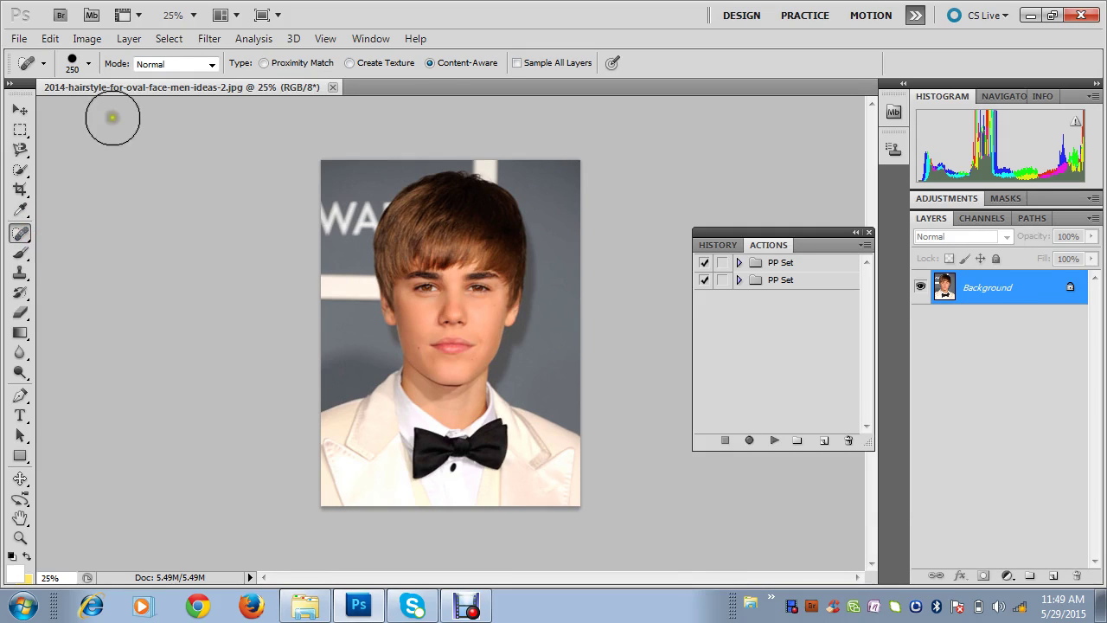
click(21, 173)
click(75, 172)
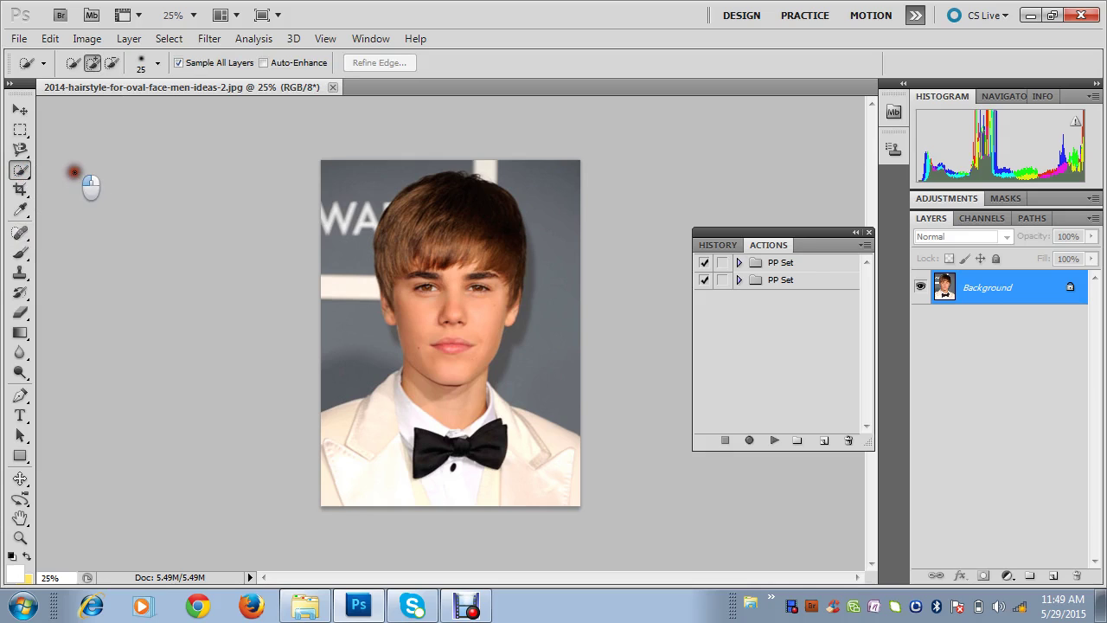
click(21, 171)
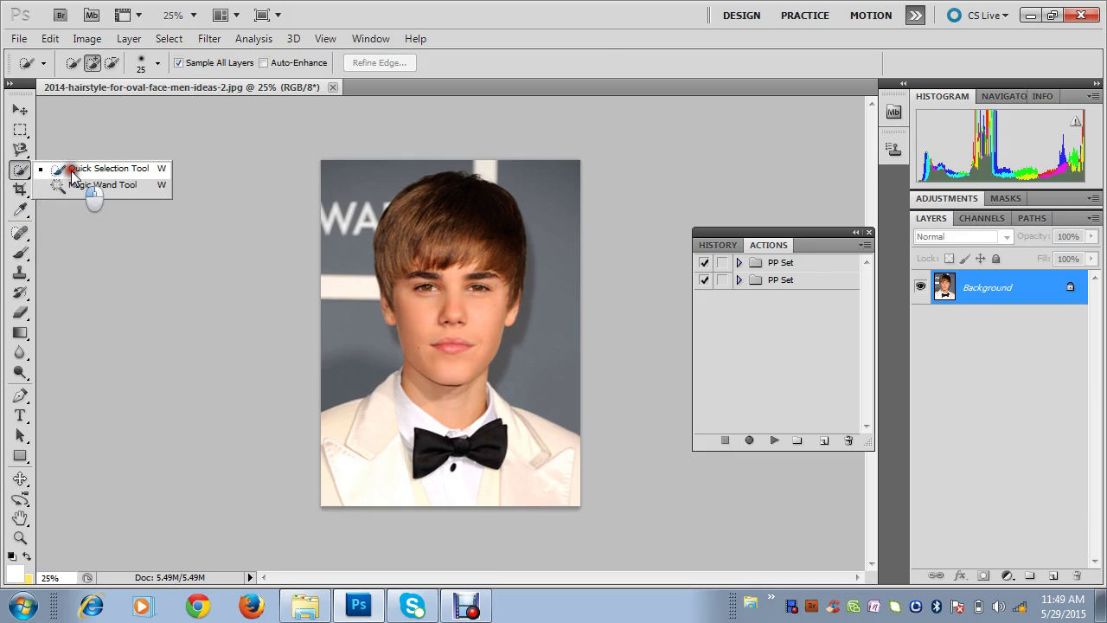
click(73, 169)
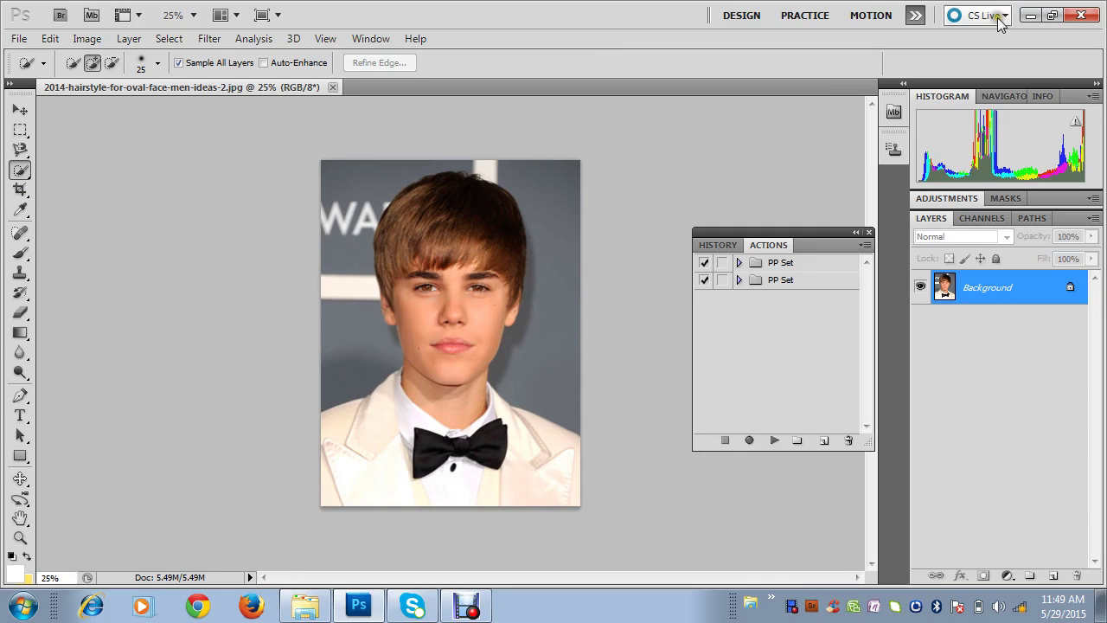
Minimize Photoshop and launch Microsoft Office Word 2007 from the Start menu
click(1034, 20)
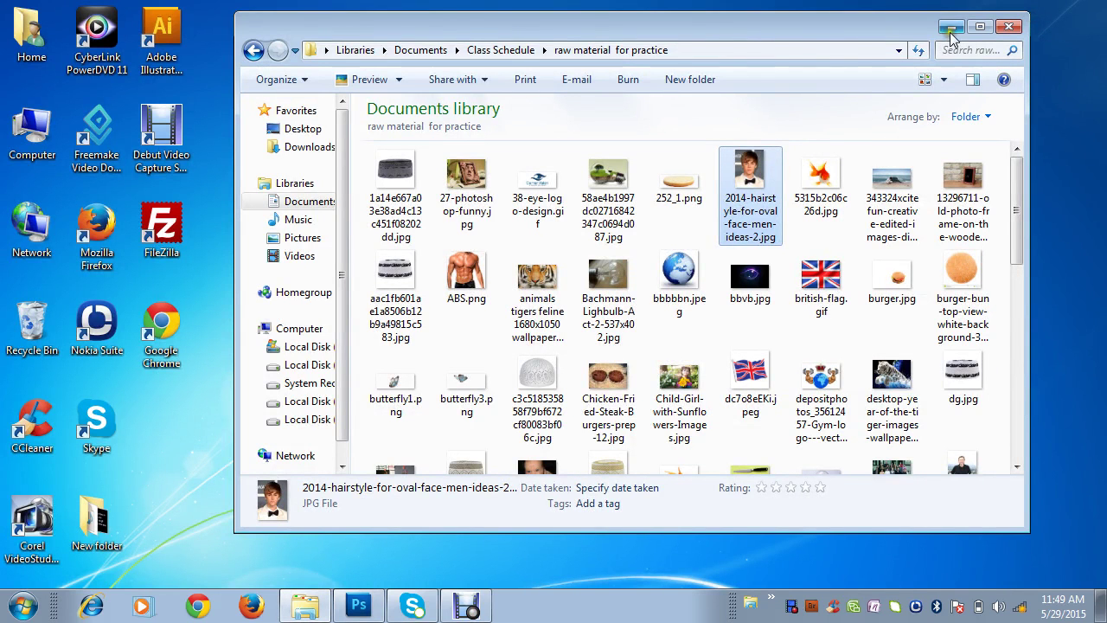
click(949, 32)
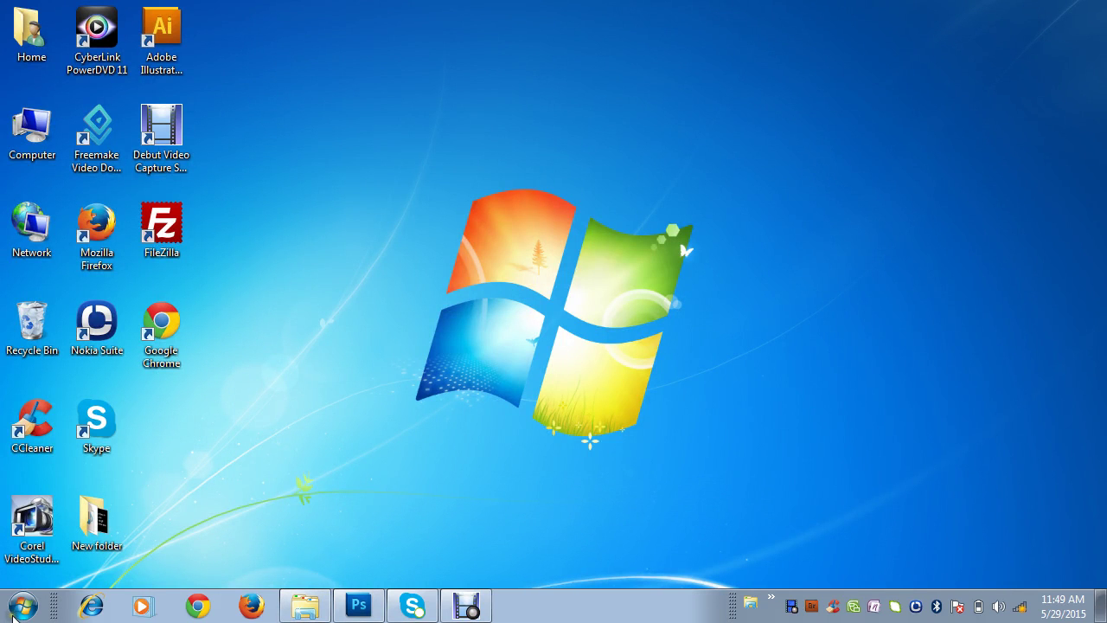
click(21, 607)
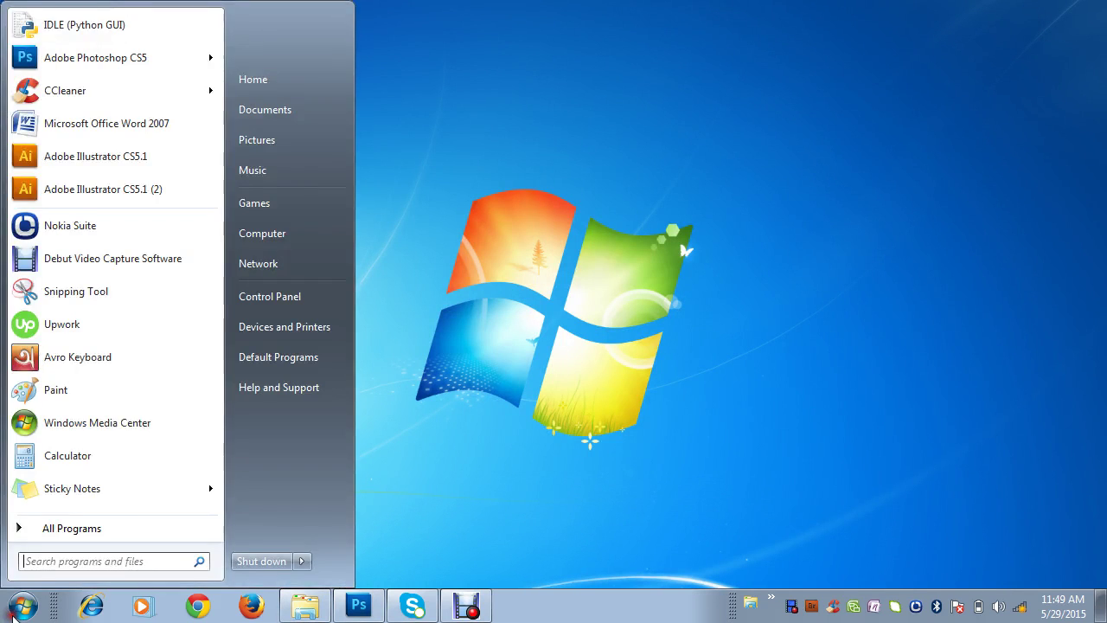
click(107, 126)
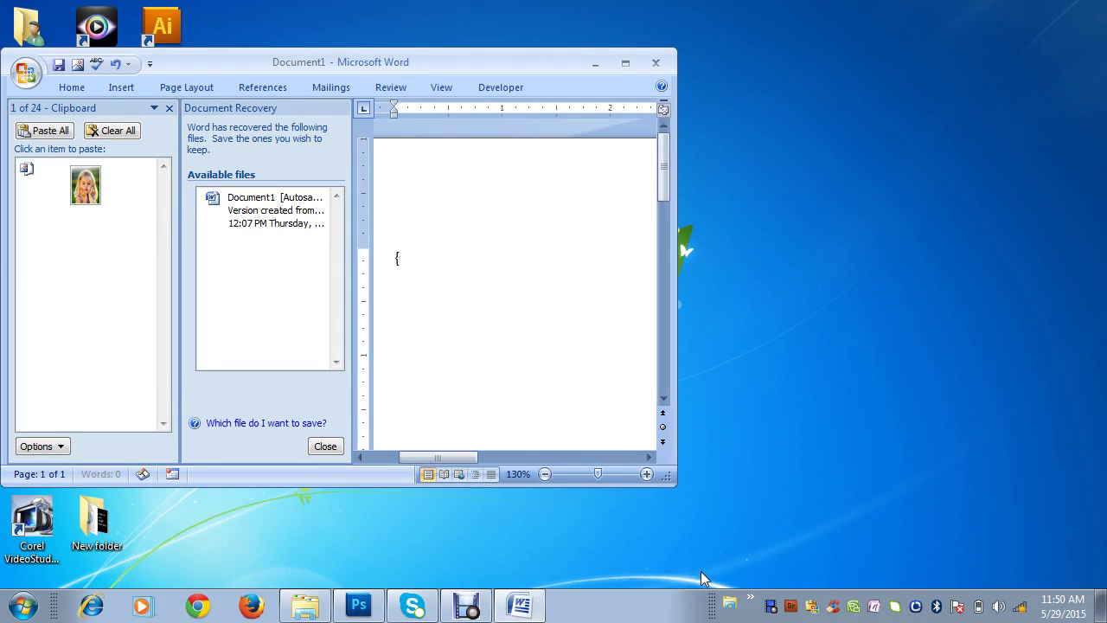
Type and delete stray bracket characters in Word, then return to Photoshop
text([)
click(433, 288)
click(432, 290)
key(BackSpace)
text([)
text(])
key(BackSpace)
text(])
key(BackSpace)
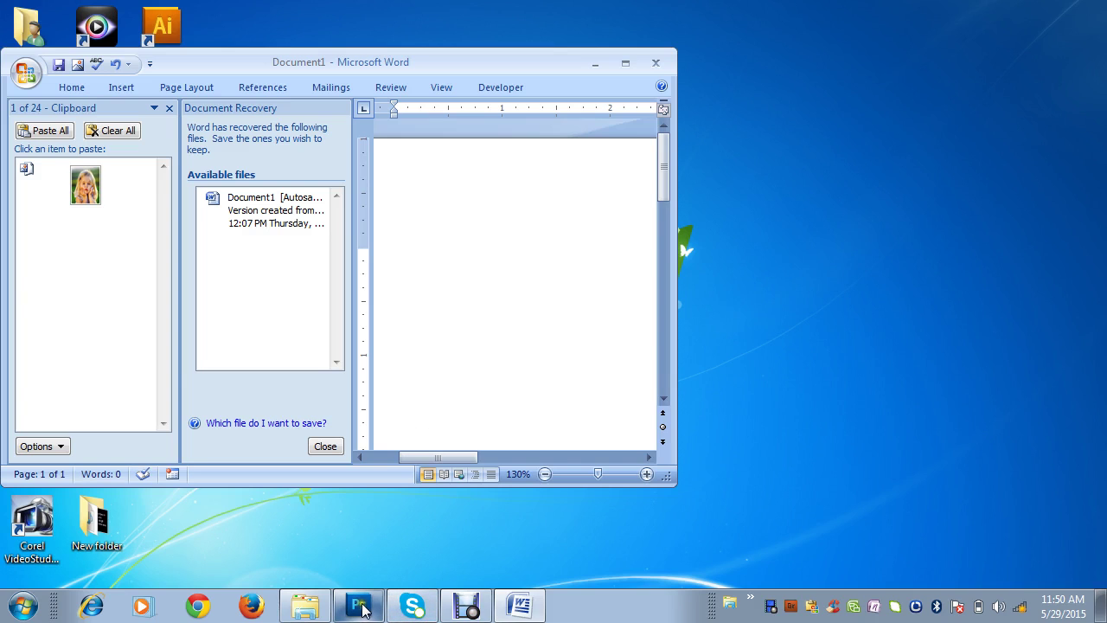
click(359, 605)
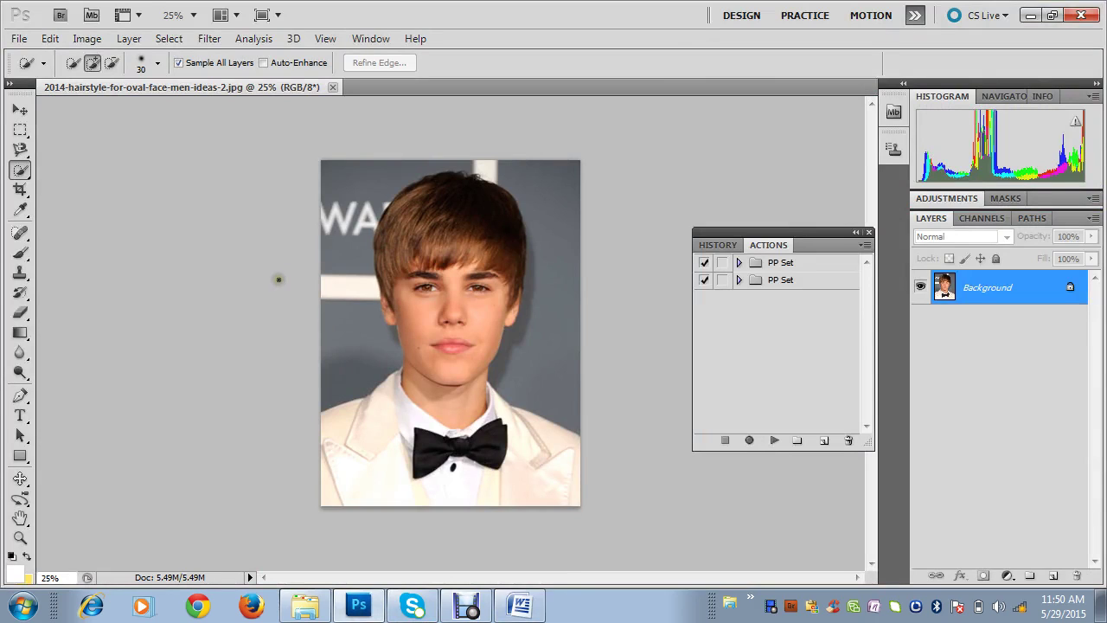
Enlarge the brush and select the grey background left and right of the boy's face and neck
key(bracketright)
key(bracketright)
key(bracketright)
click(342, 362)
mouse_move(341, 361)
mouse_down()
mouse_move(328, 220)
mouse_move(569, 206)
mouse_up()
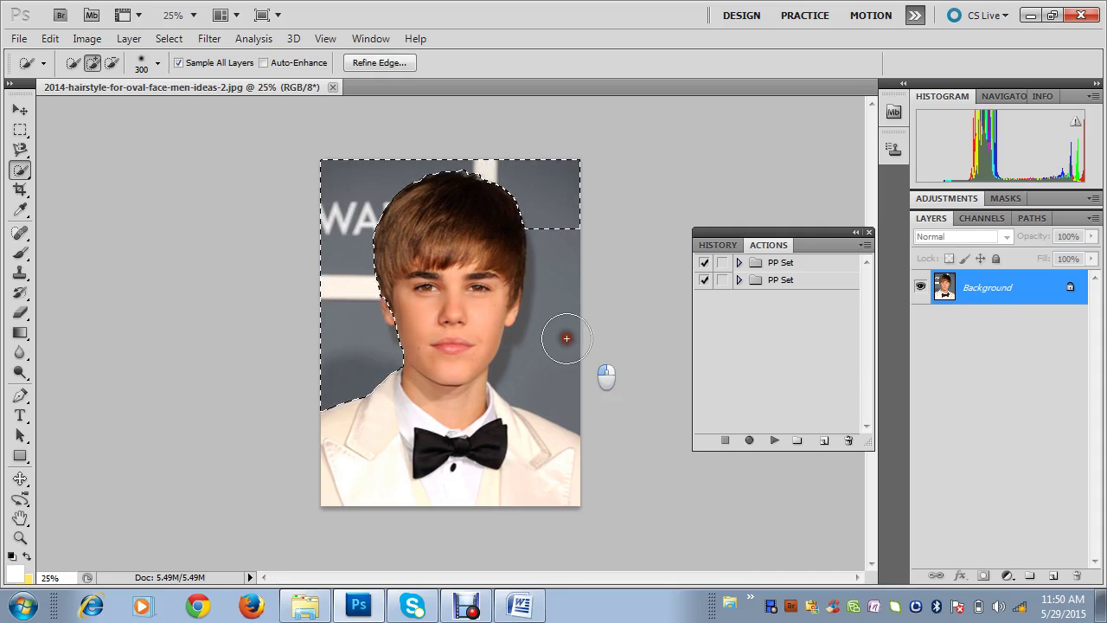
drag(569, 206, 562, 359)
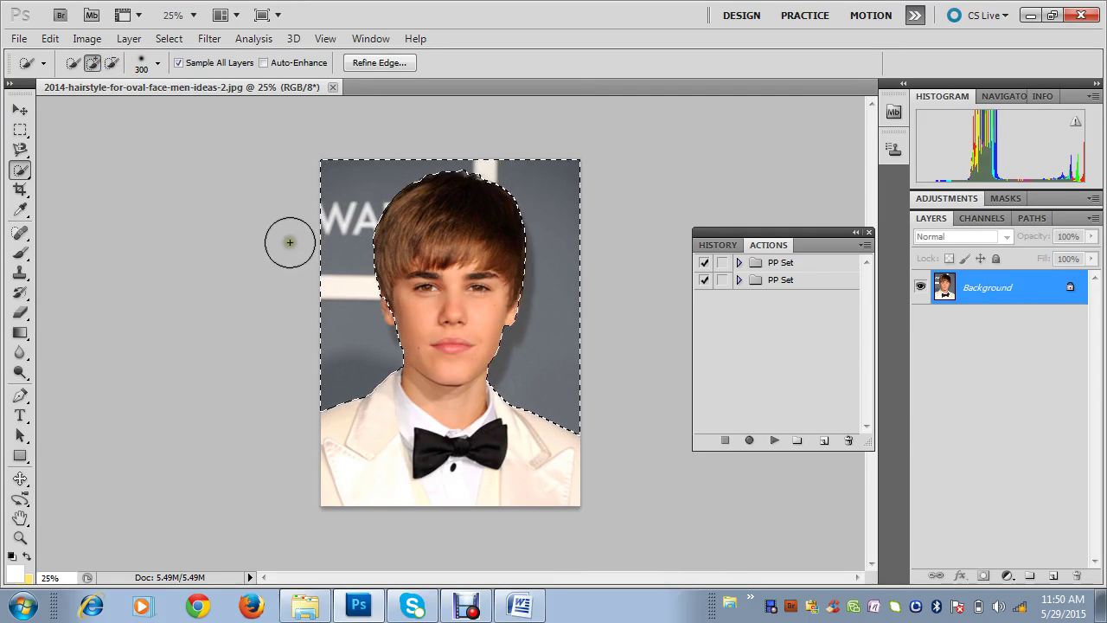
Switch between subtract and add selection modes and shrink the brush for finer edges
click(111, 62)
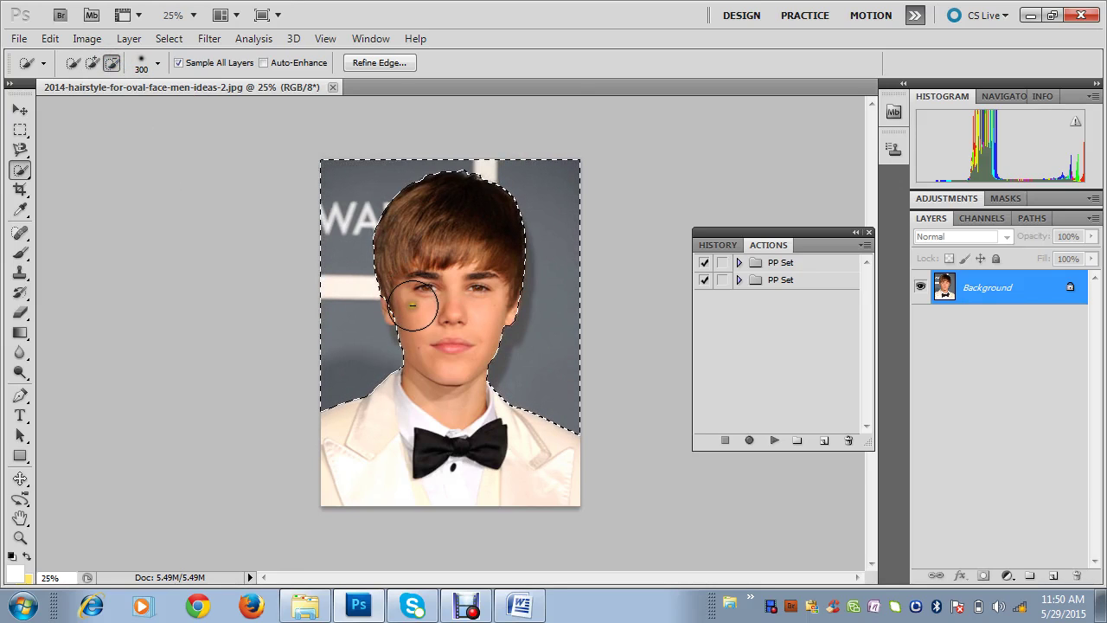
key(bracketleft)
key(bracketleft)
key(bracketleft)
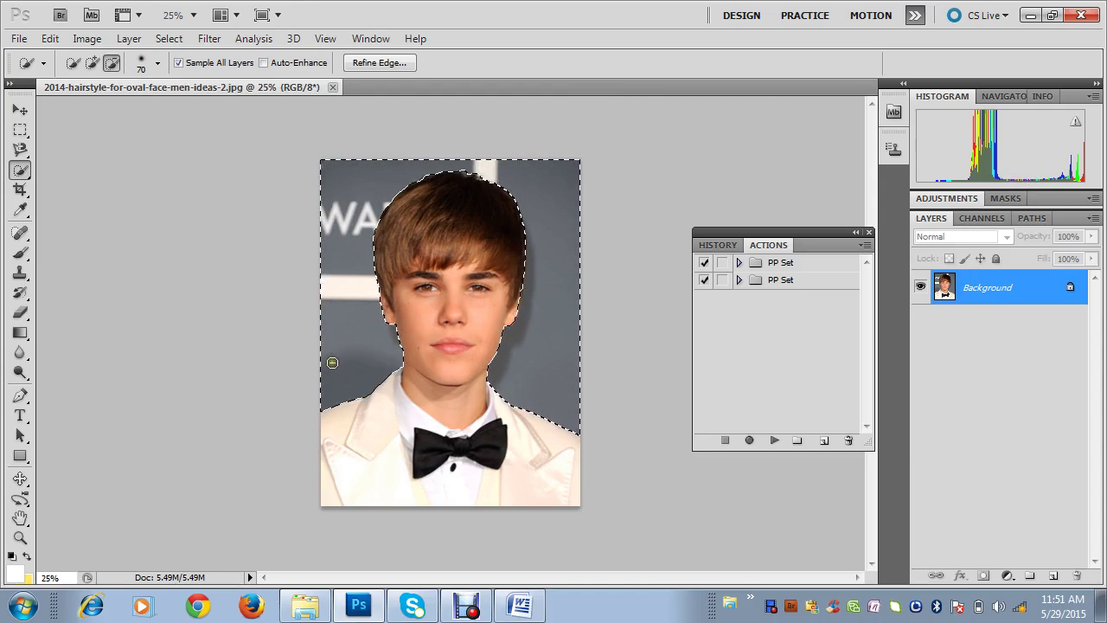
click(90, 62)
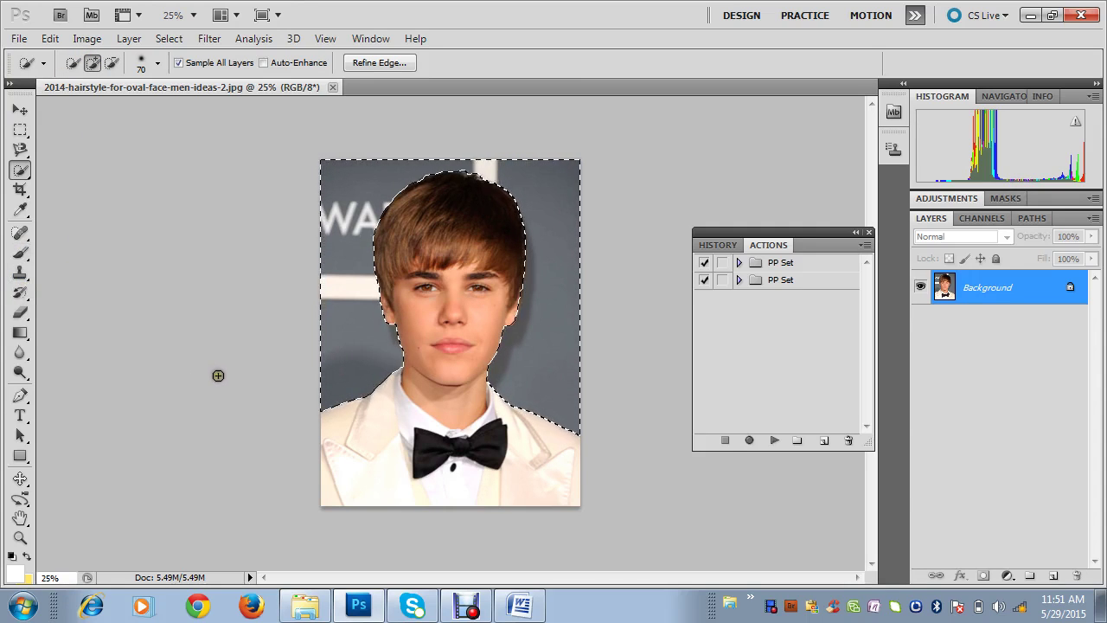
click(96, 65)
Switch to the regular Brush Tool for painting
click(23, 249)
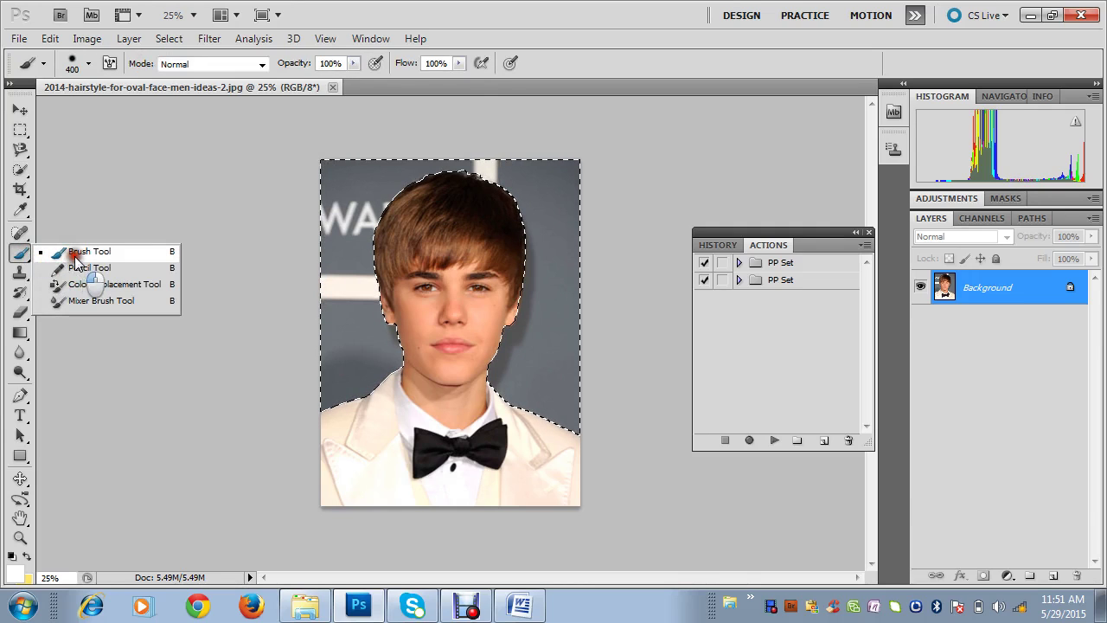
click(77, 252)
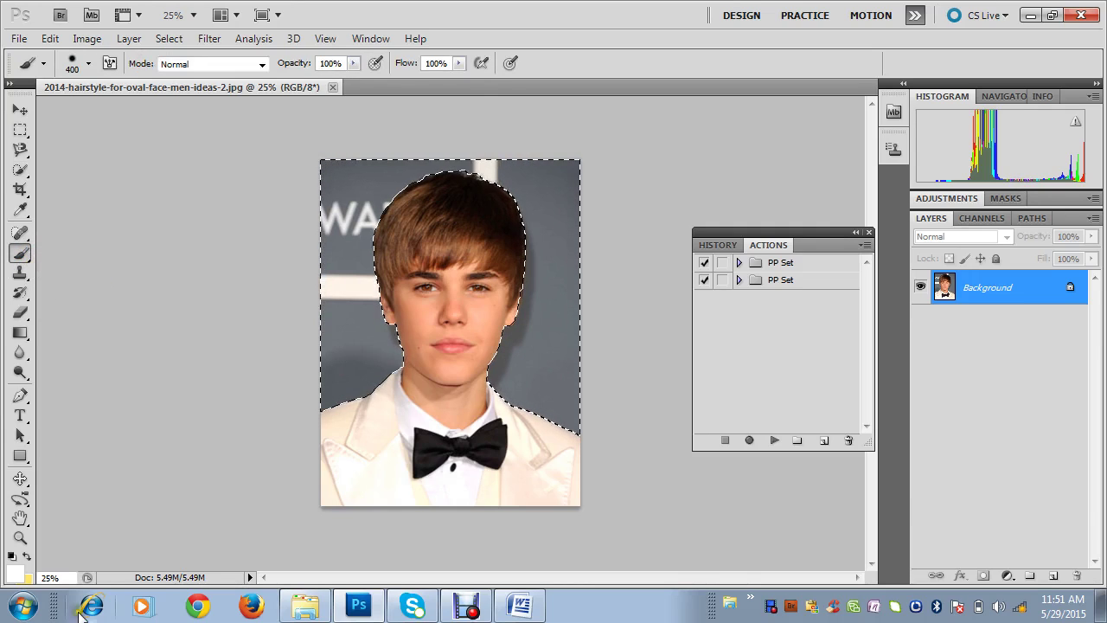
click(14, 574)
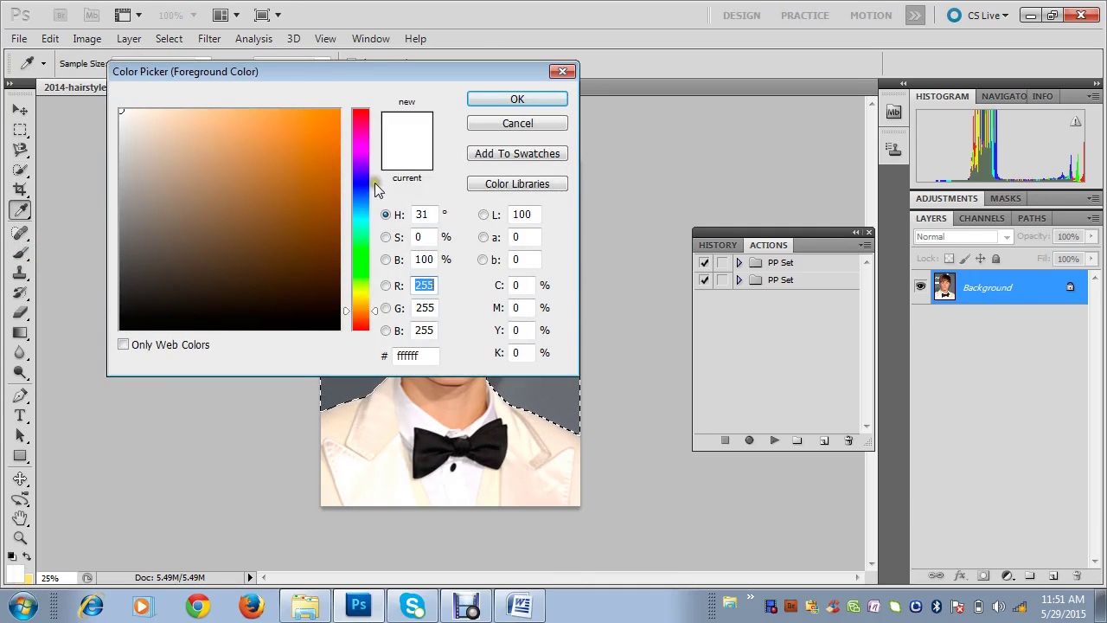
click(529, 126)
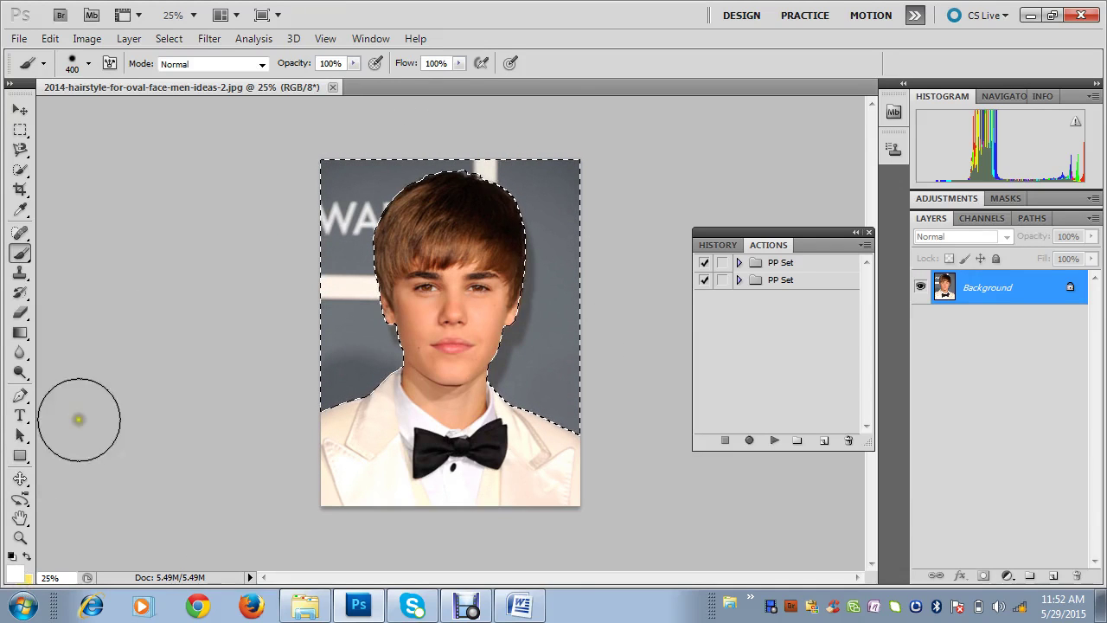
Set the foreground colour to light blue #827cff in the Color Picker
click(14, 573)
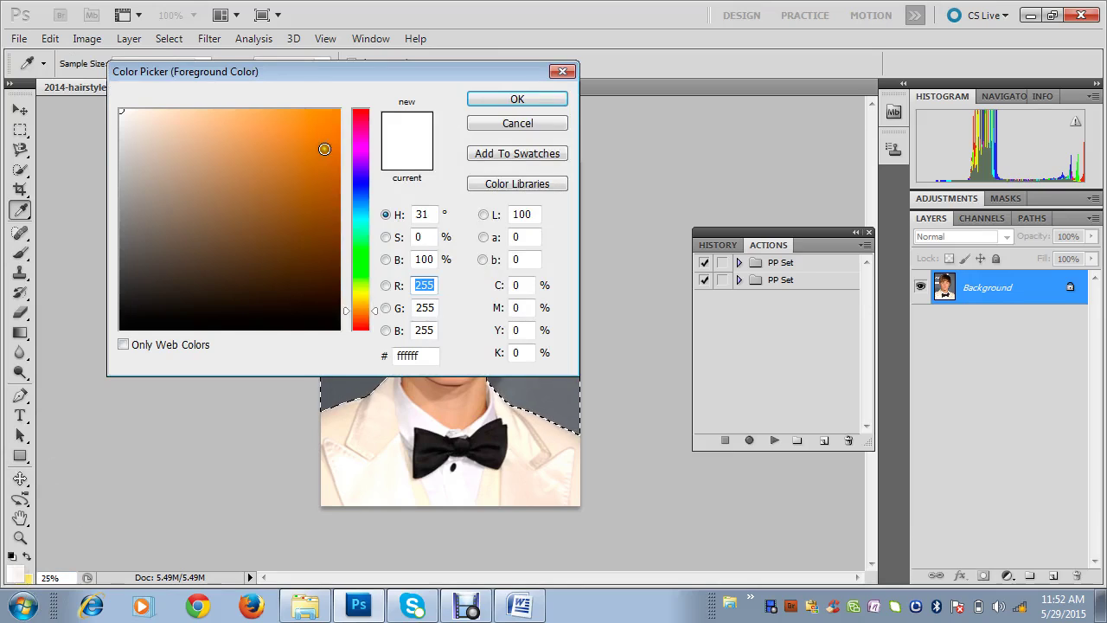
click(357, 182)
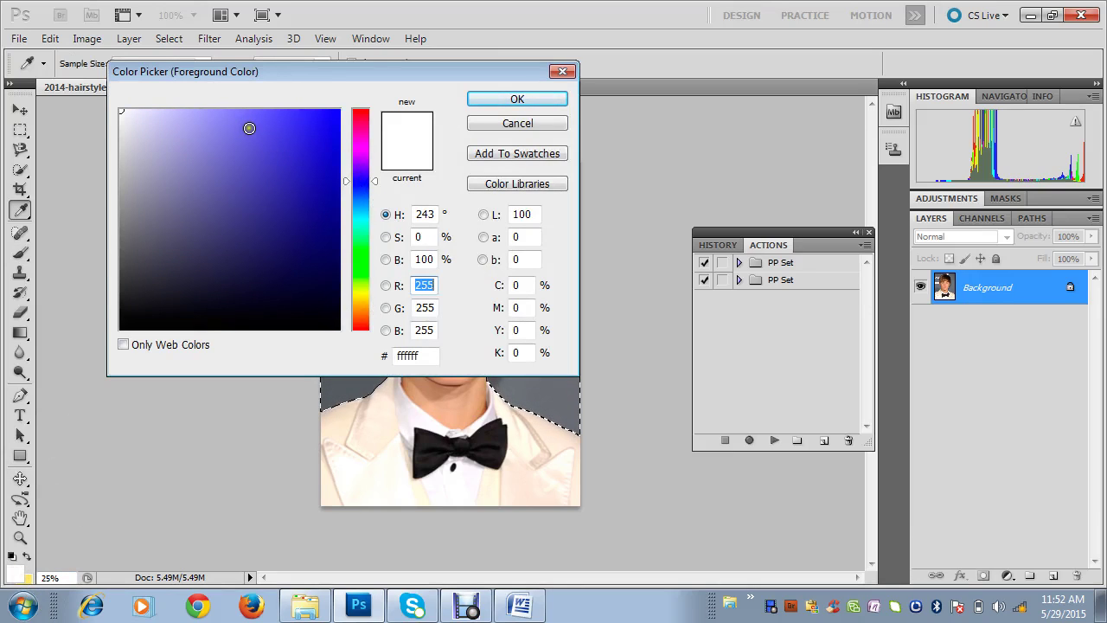
drag(249, 128, 236, 111)
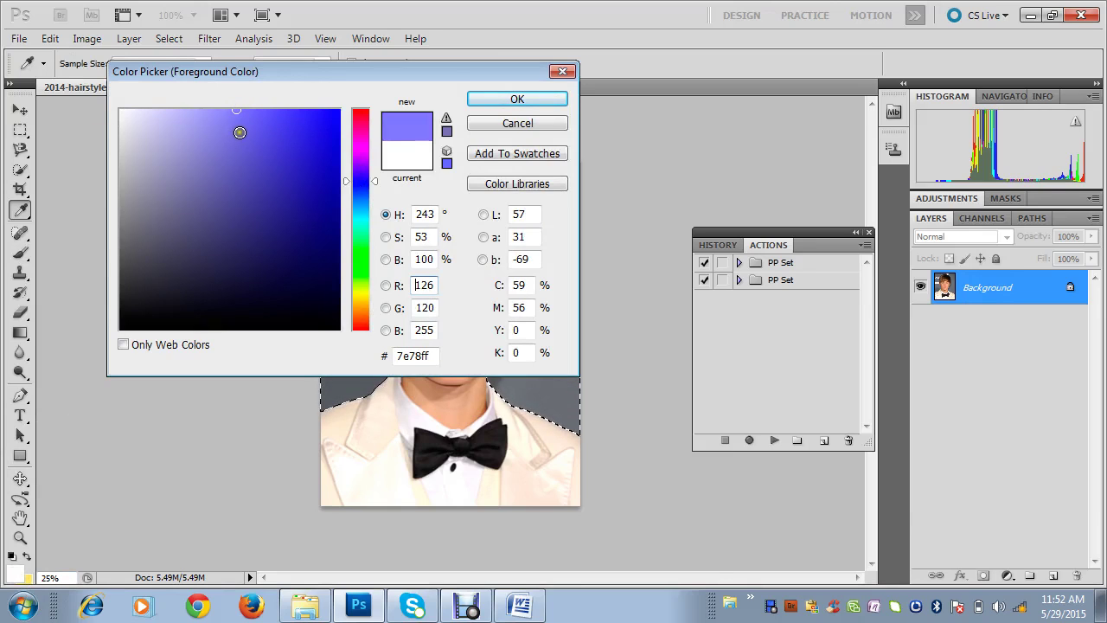
drag(146, 129, 119, 109)
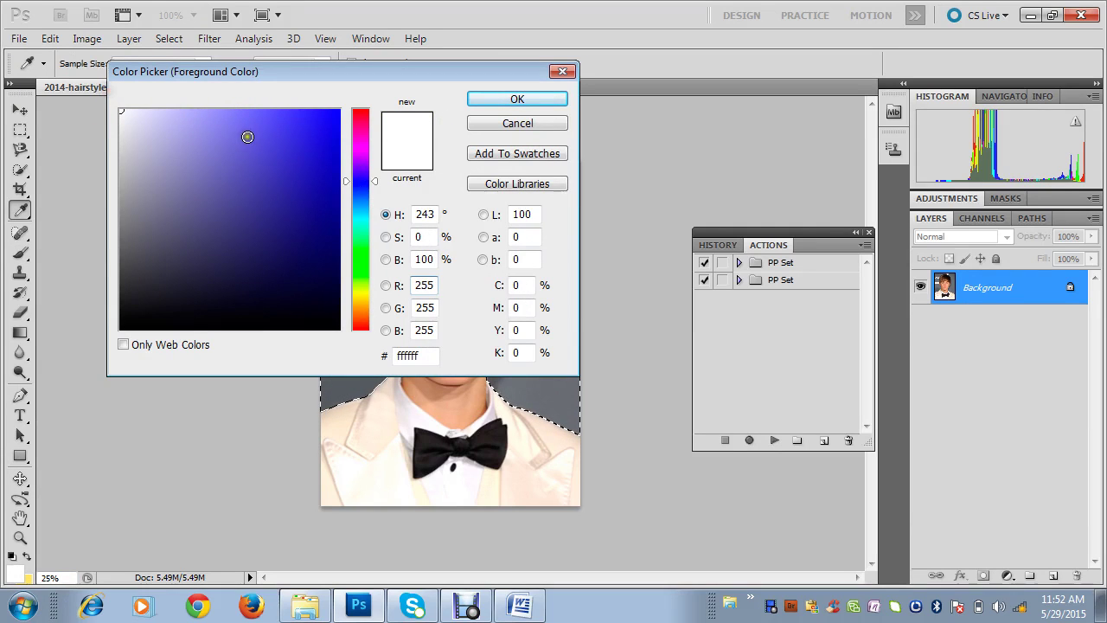
drag(245, 135, 238, 104)
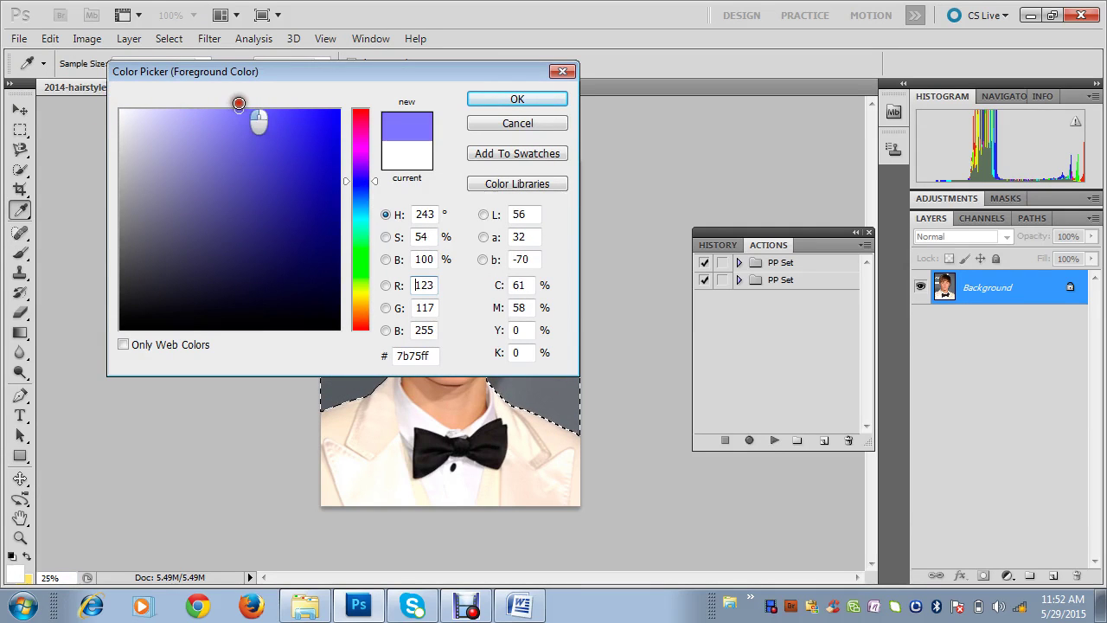
click(502, 101)
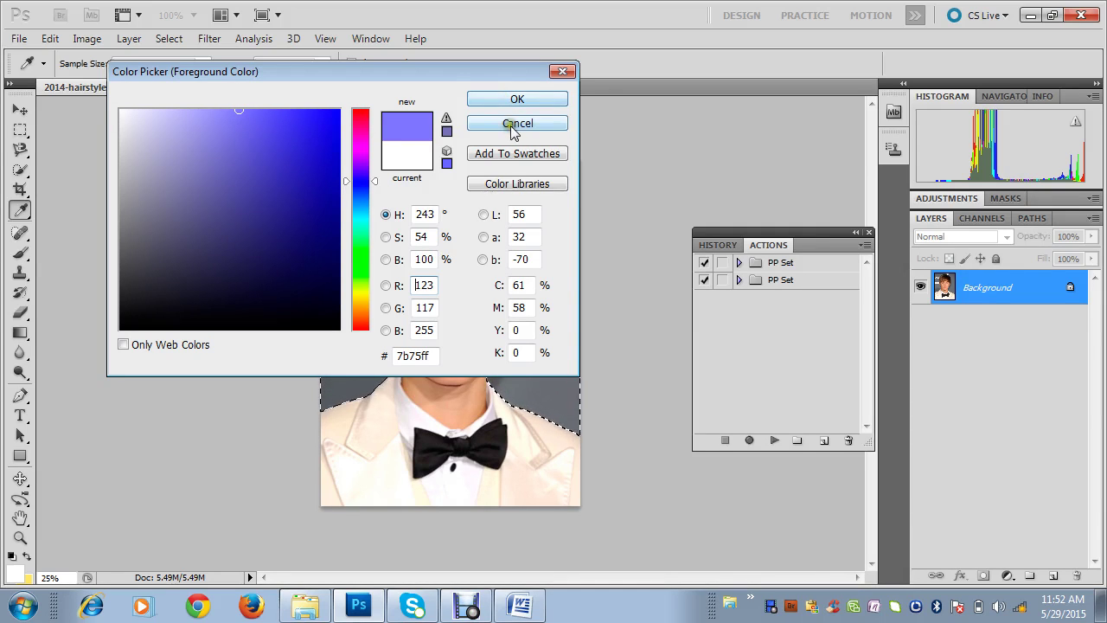
mouse_move(263, 70)
mouse_down()
mouse_move(757, 356)
mouse_move(363, 92)
mouse_up()
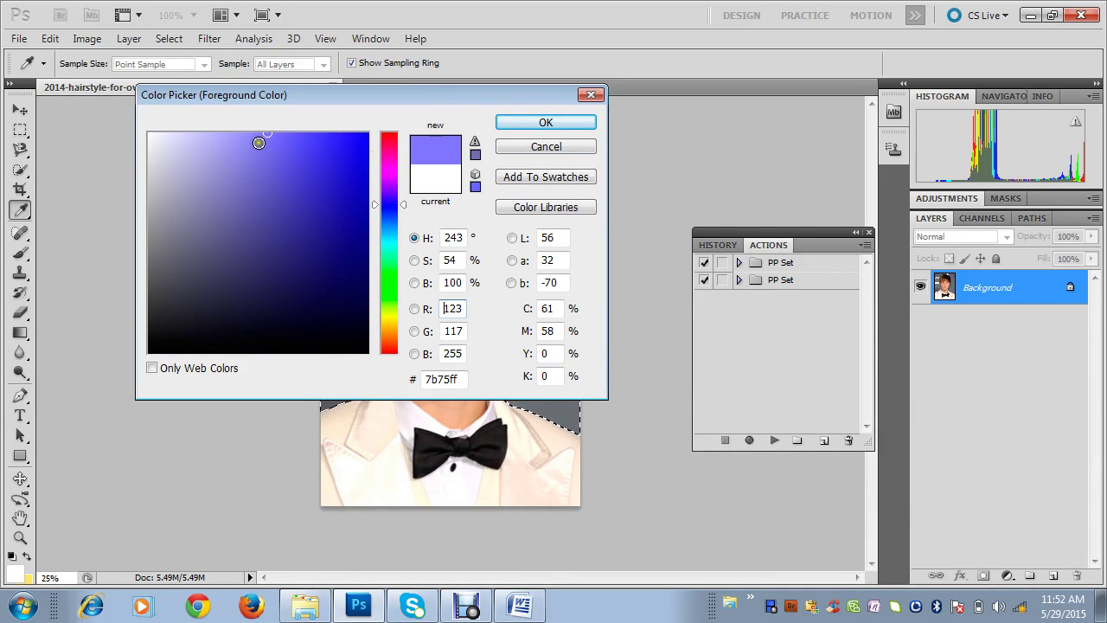
drag(259, 142, 261, 134)
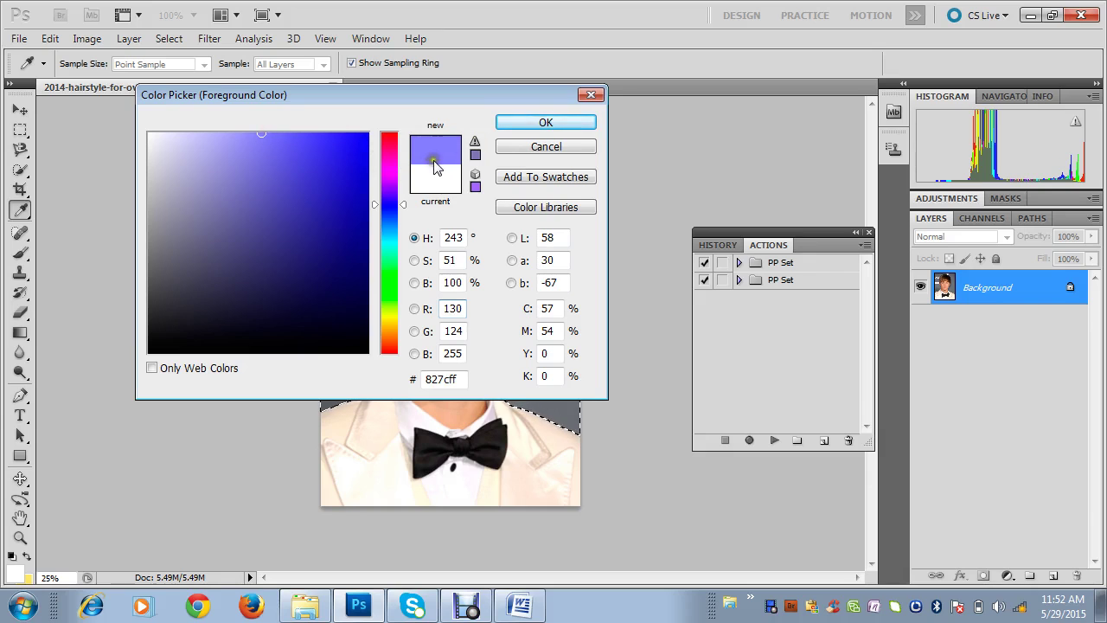
click(543, 126)
key(b)
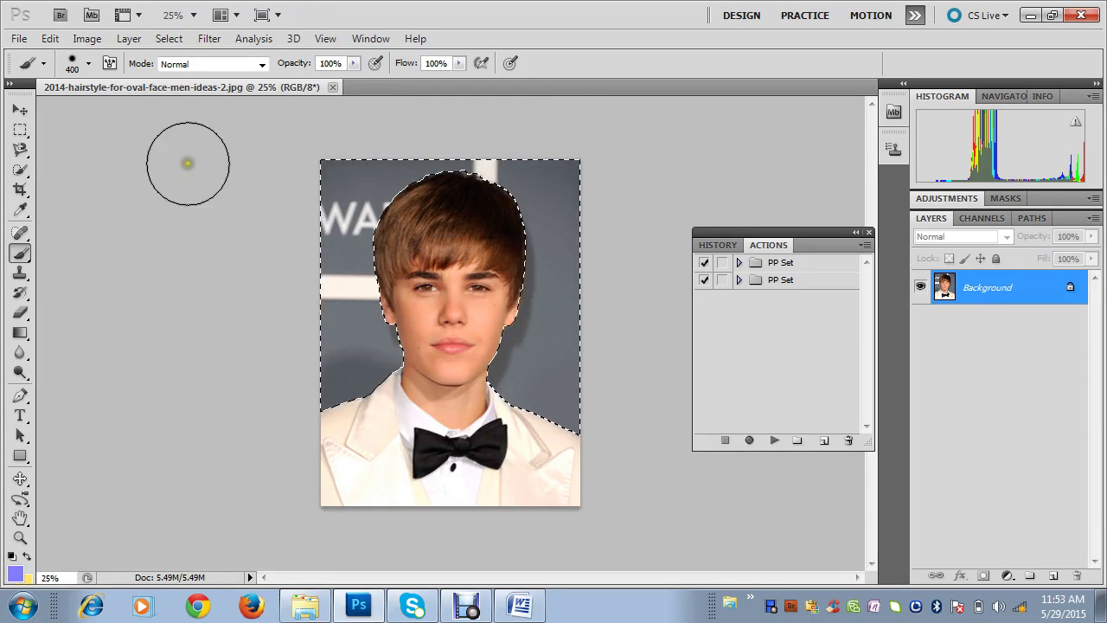
Resize the brush to 764 px with 43% hardness
click(88, 63)
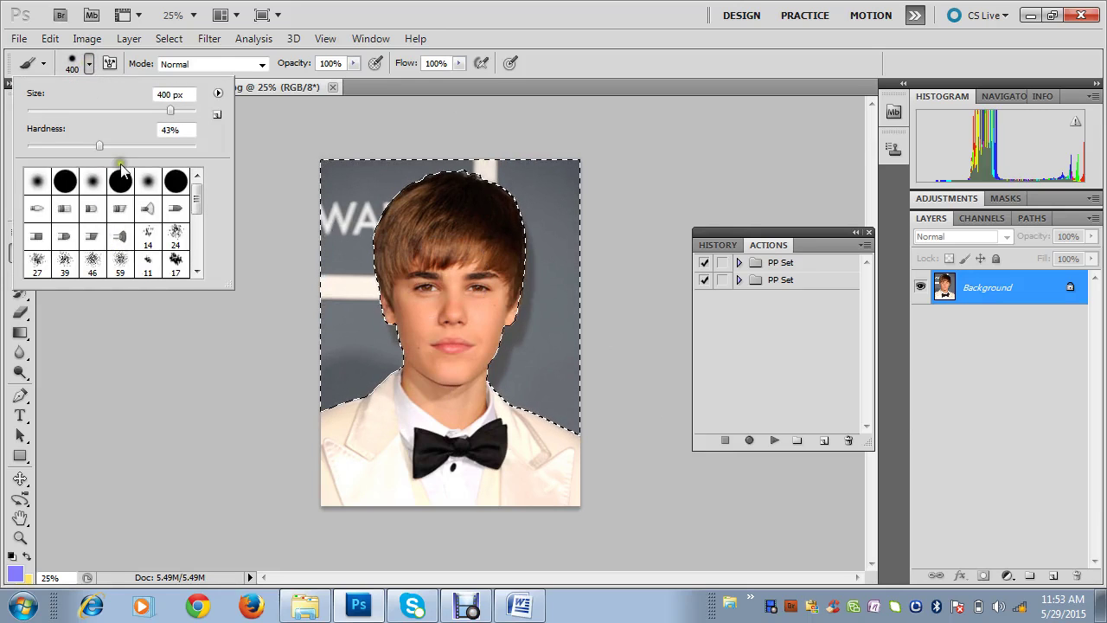
click(172, 129)
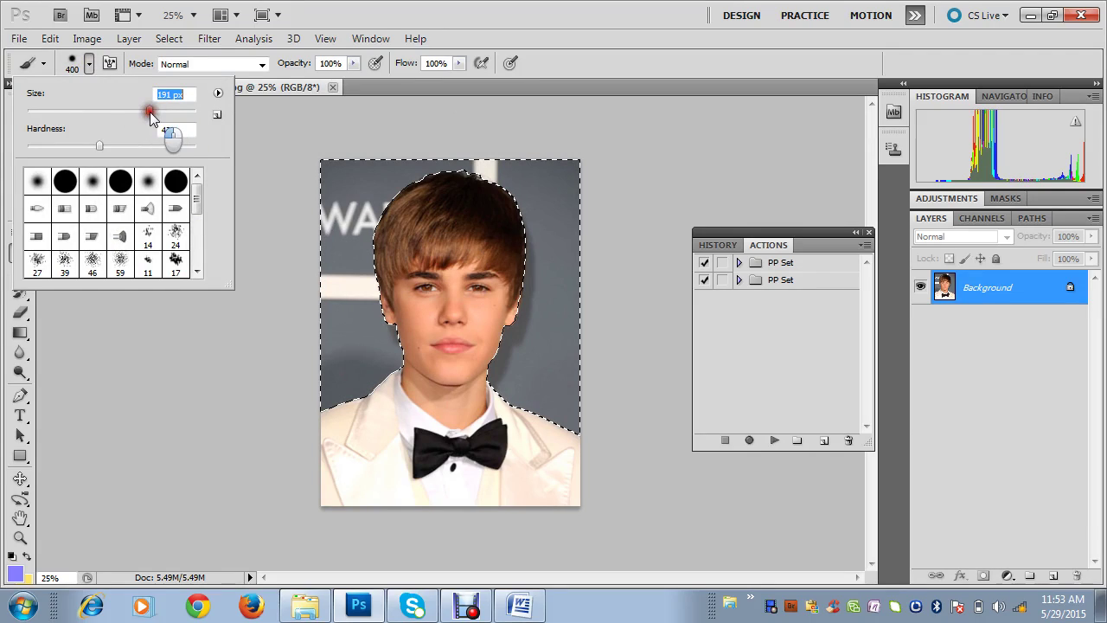
mouse_move(171, 113)
mouse_down()
mouse_move(61, 115)
mouse_move(217, 117)
mouse_move(175, 119)
mouse_up()
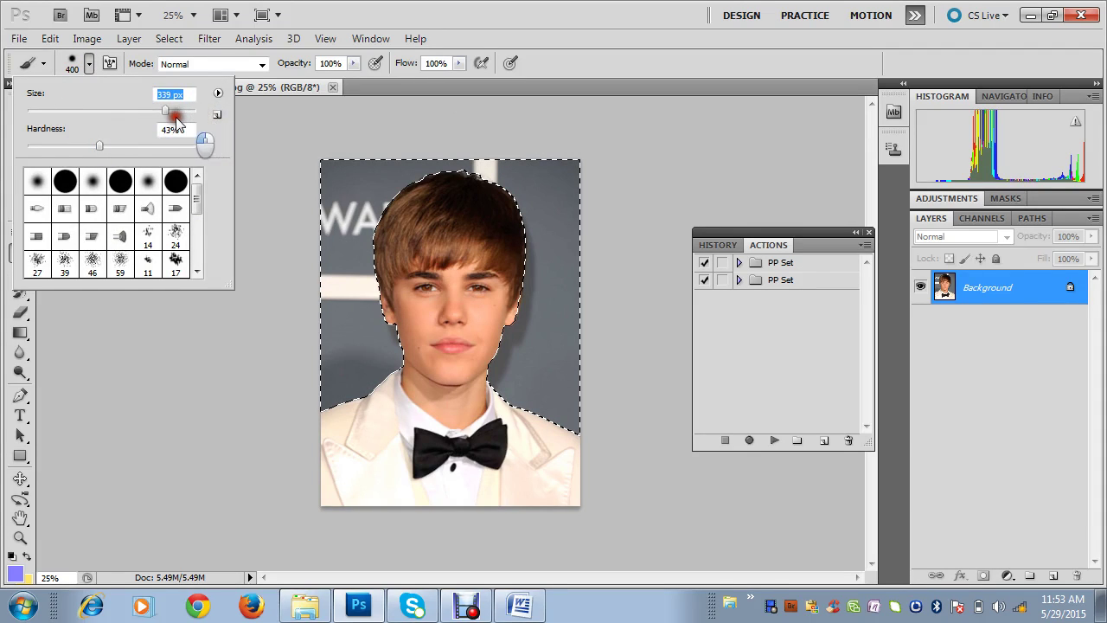
drag(176, 121, 163, 121)
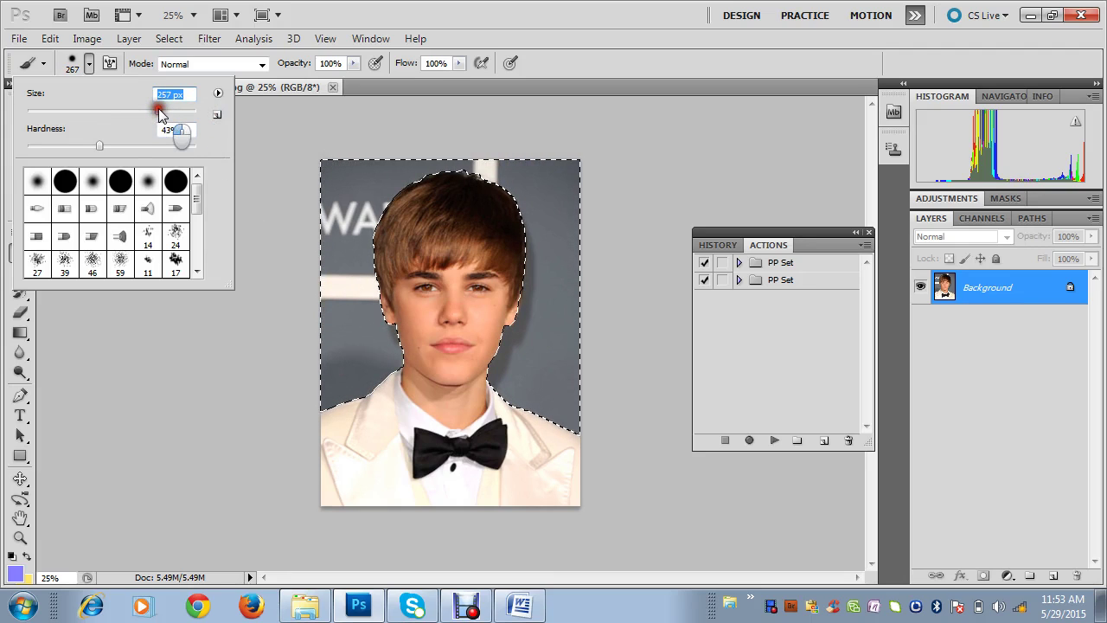
drag(160, 113, 59, 113)
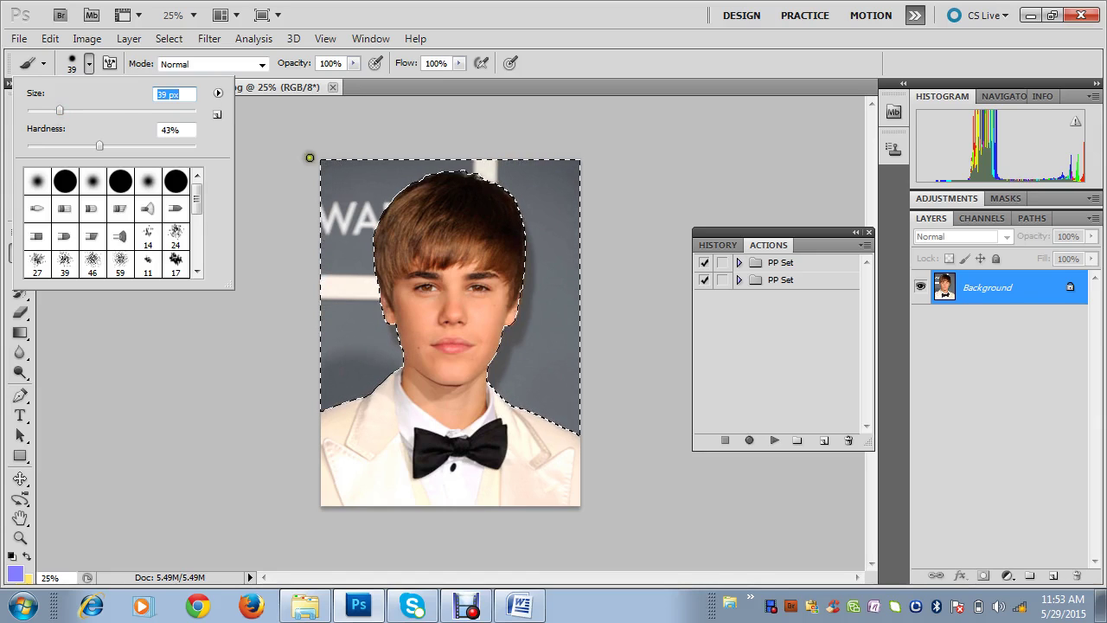
drag(59, 110, 212, 114)
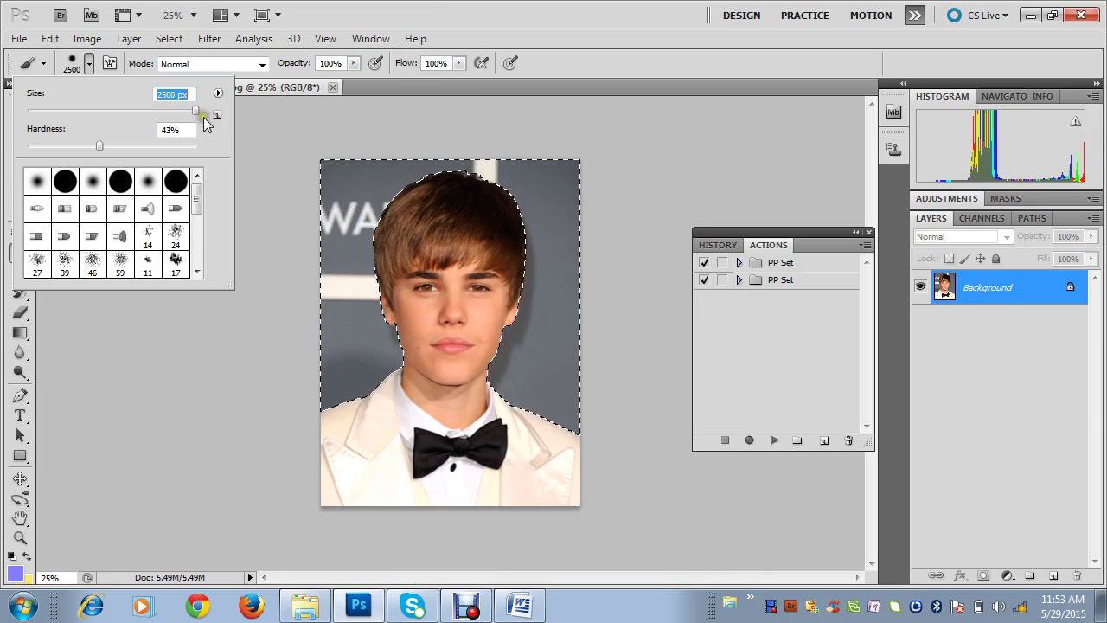
drag(197, 112, 152, 110)
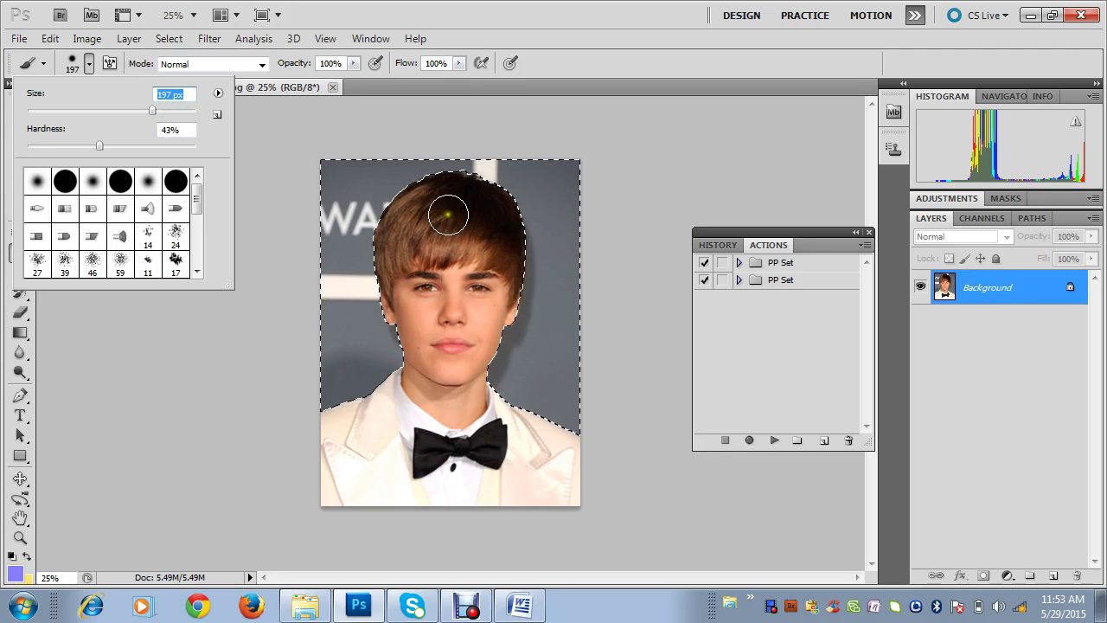
drag(155, 112, 168, 110)
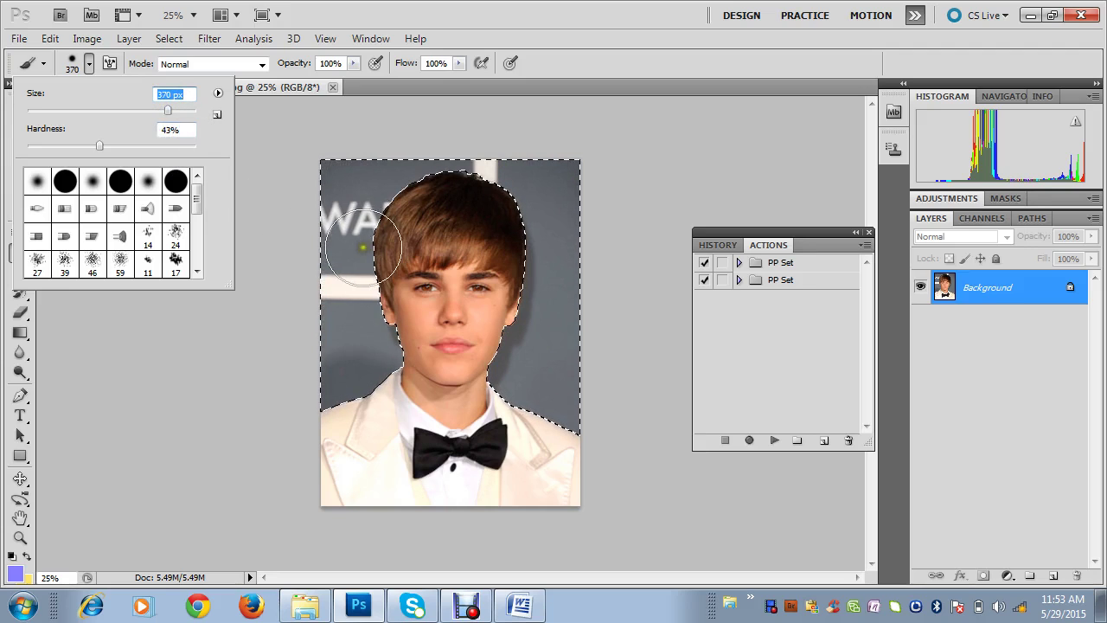
drag(165, 112, 177, 111)
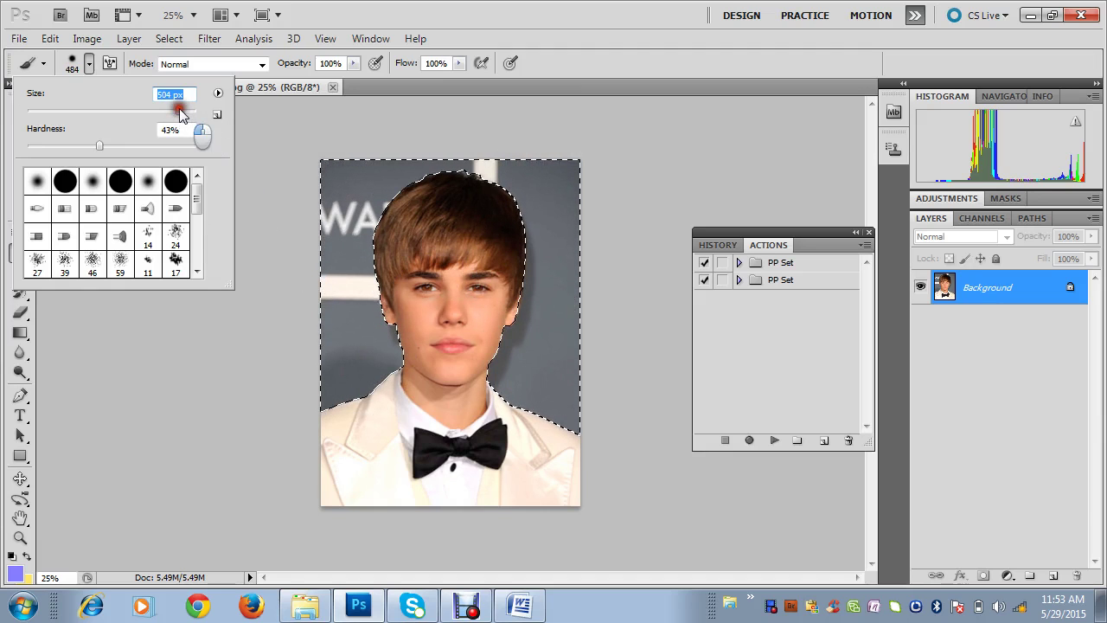
drag(177, 110, 183, 111)
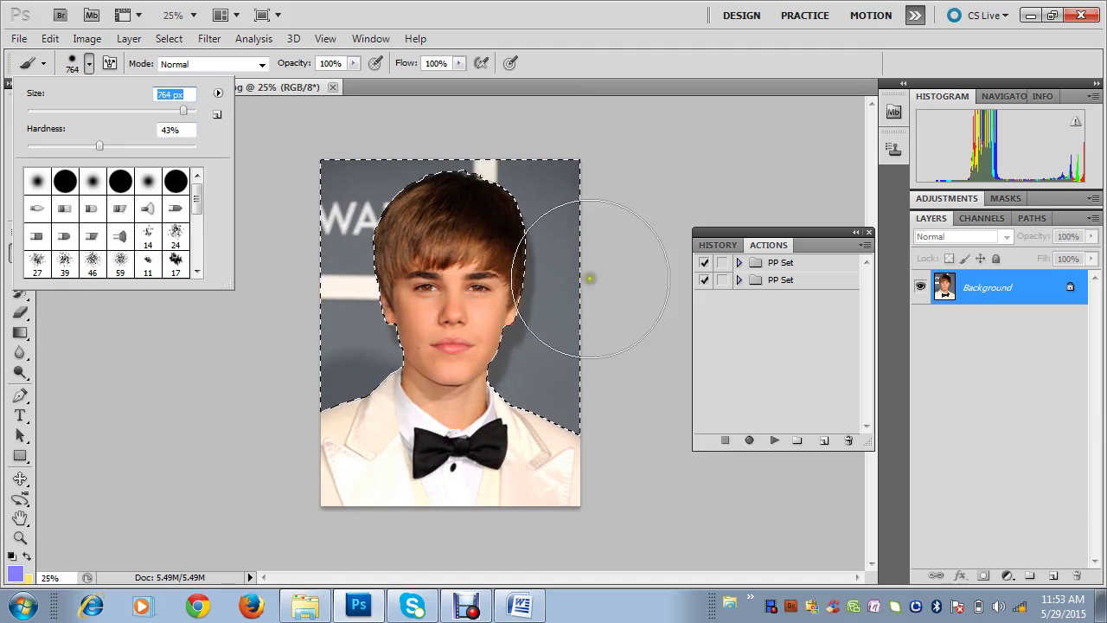
key(Return)
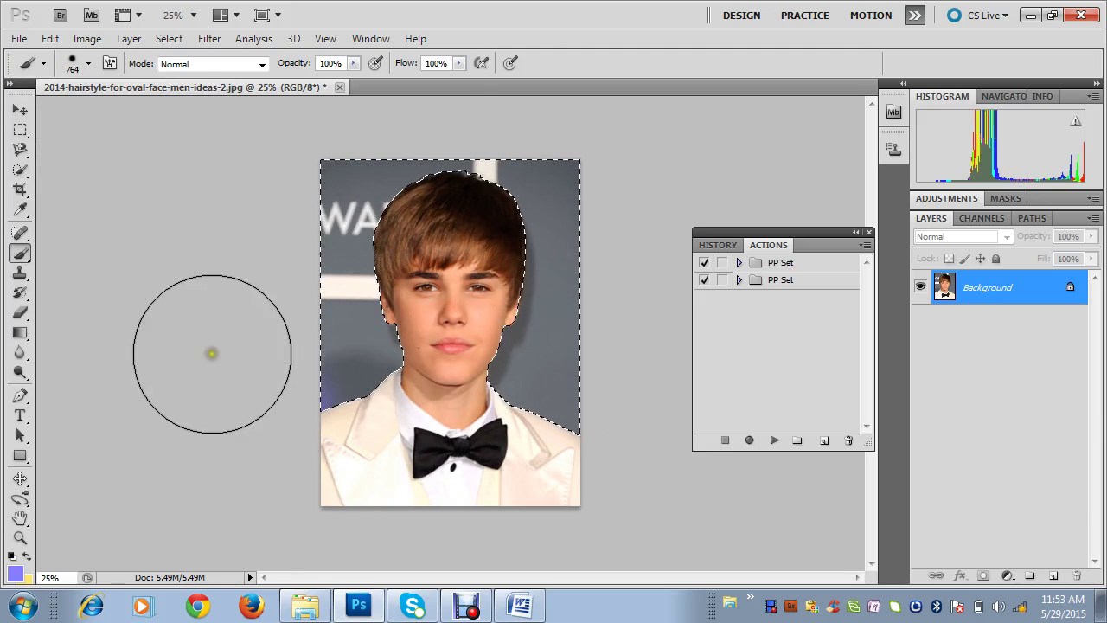
Paint the selected grey backdrop around the boy in light blue #827cff
click(28, 580)
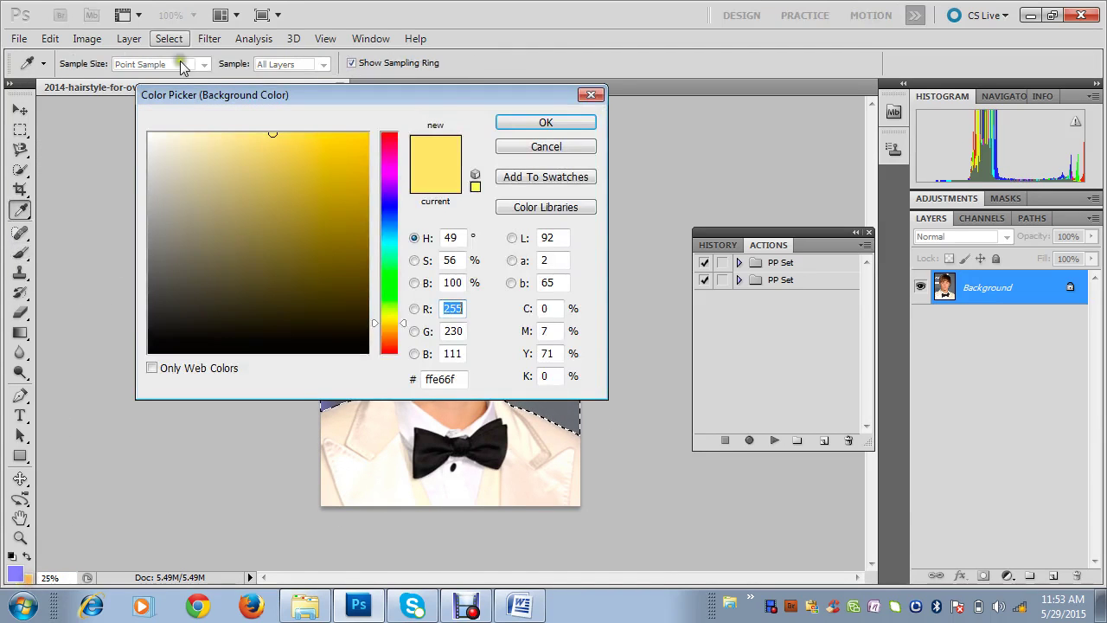
click(149, 135)
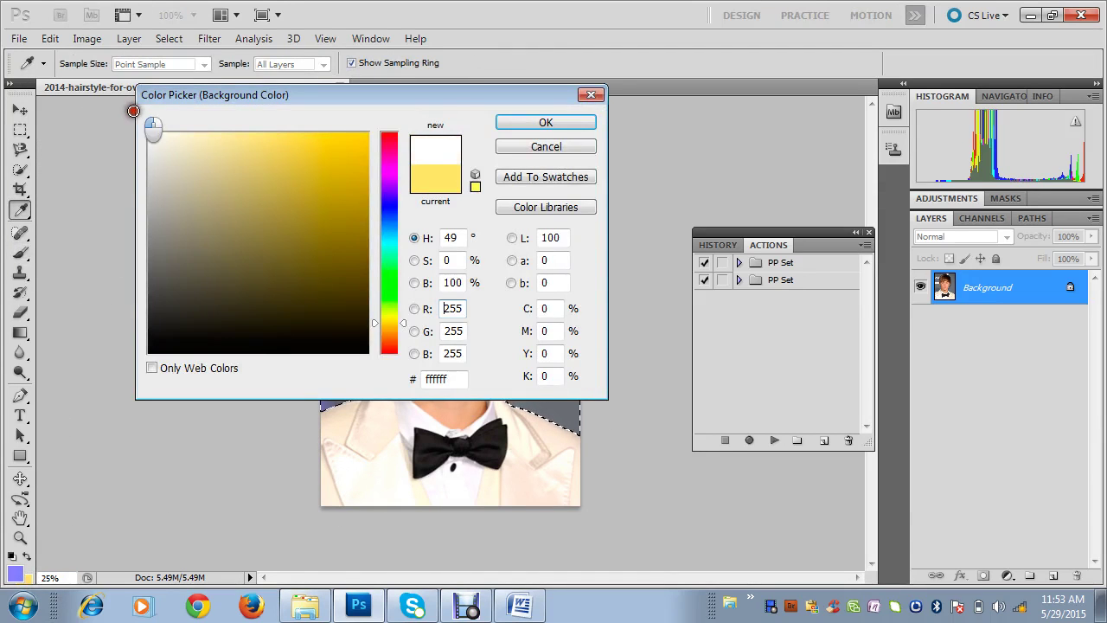
click(532, 124)
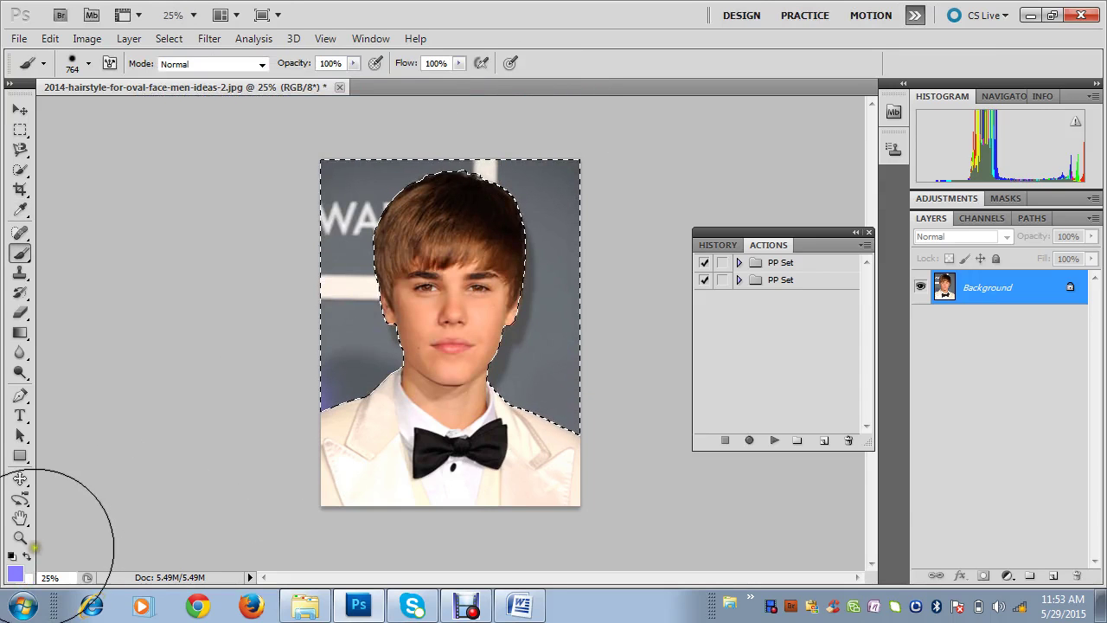
click(15, 573)
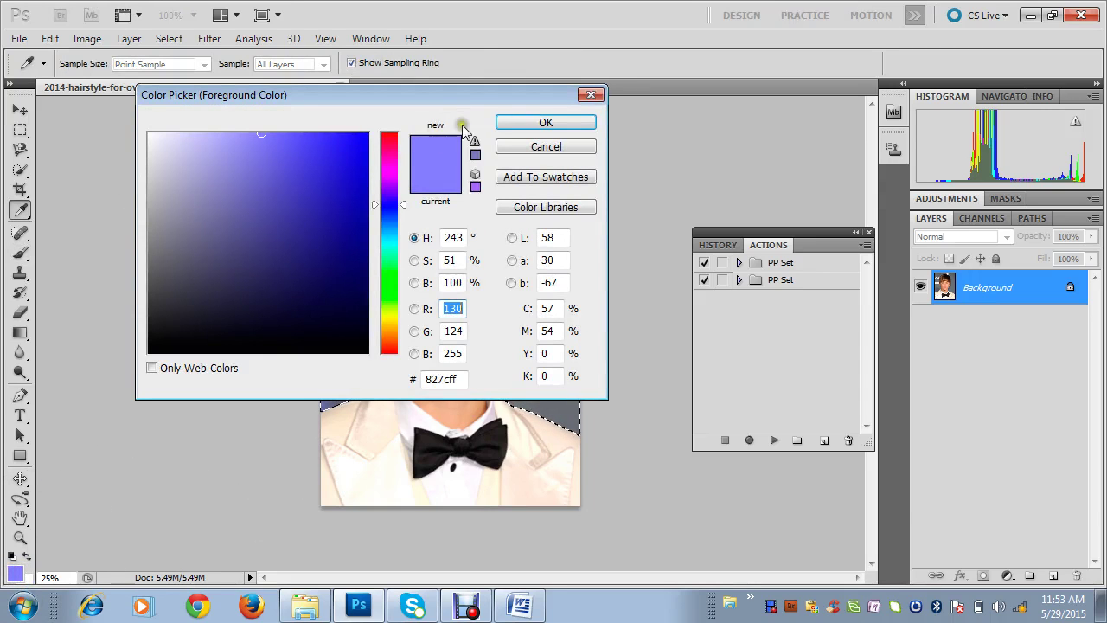
click(509, 122)
mouse_move(328, 250)
mouse_down()
mouse_move(338, 334)
mouse_move(351, 294)
mouse_move(507, 112)
mouse_move(610, 413)
mouse_up()
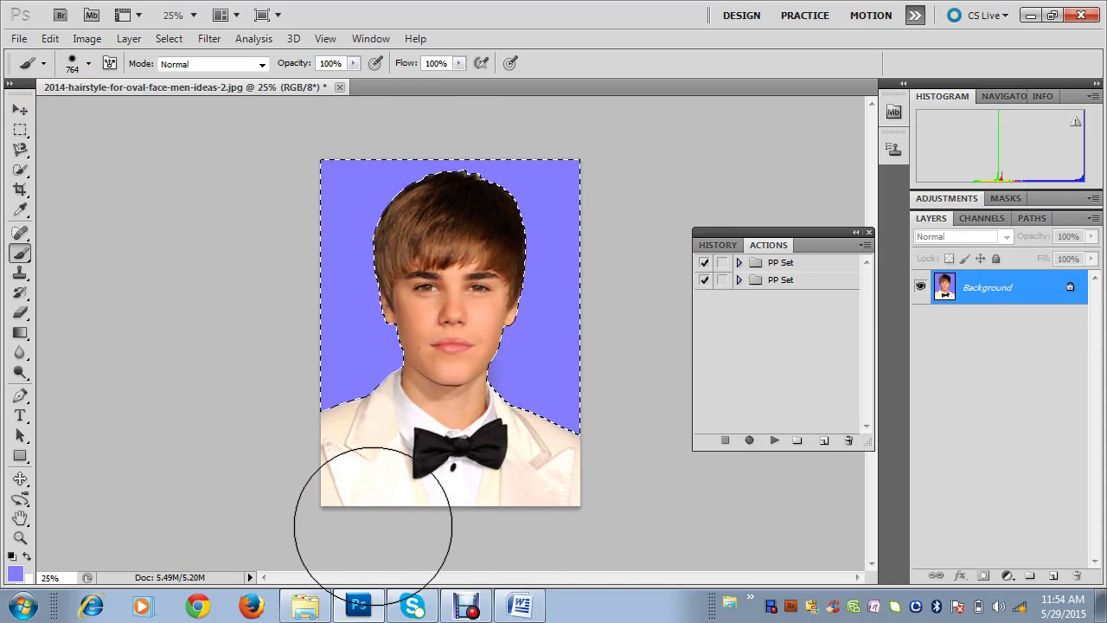
Switch to the Quick Selection tool in add mode and deselect the background with Ctrl+D
click(21, 171)
right_click(20, 171)
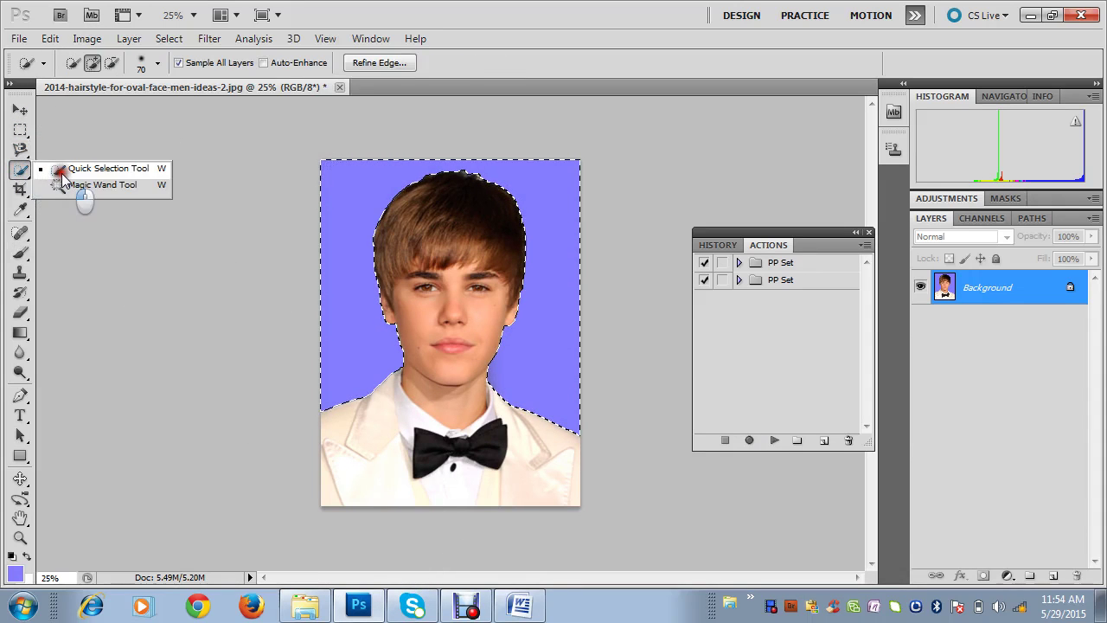
click(62, 173)
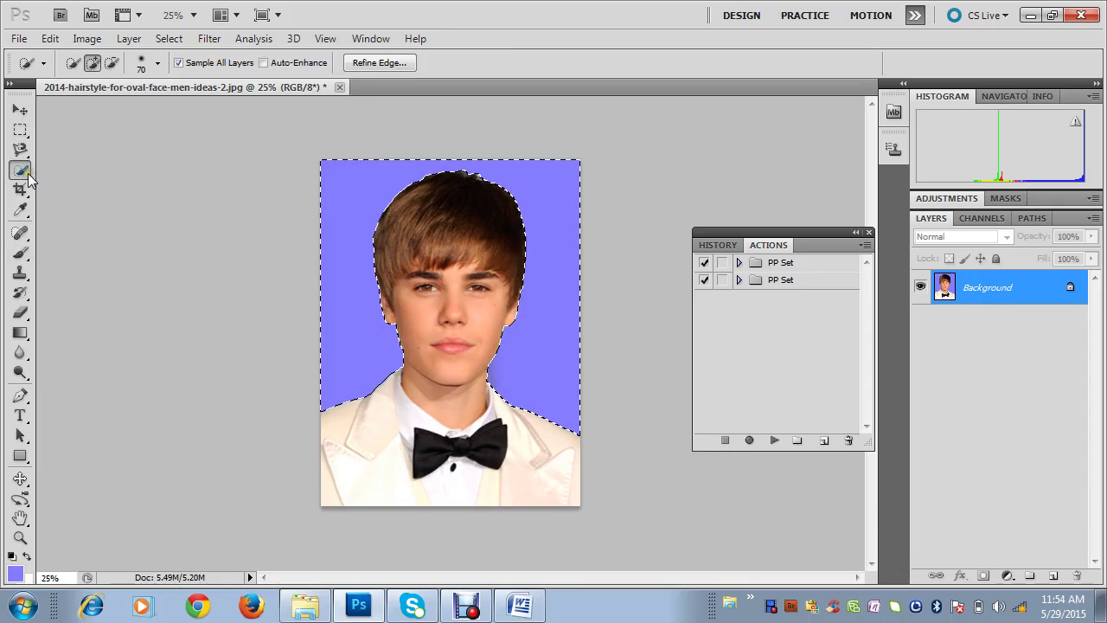
click(93, 63)
key(ctrl+d)
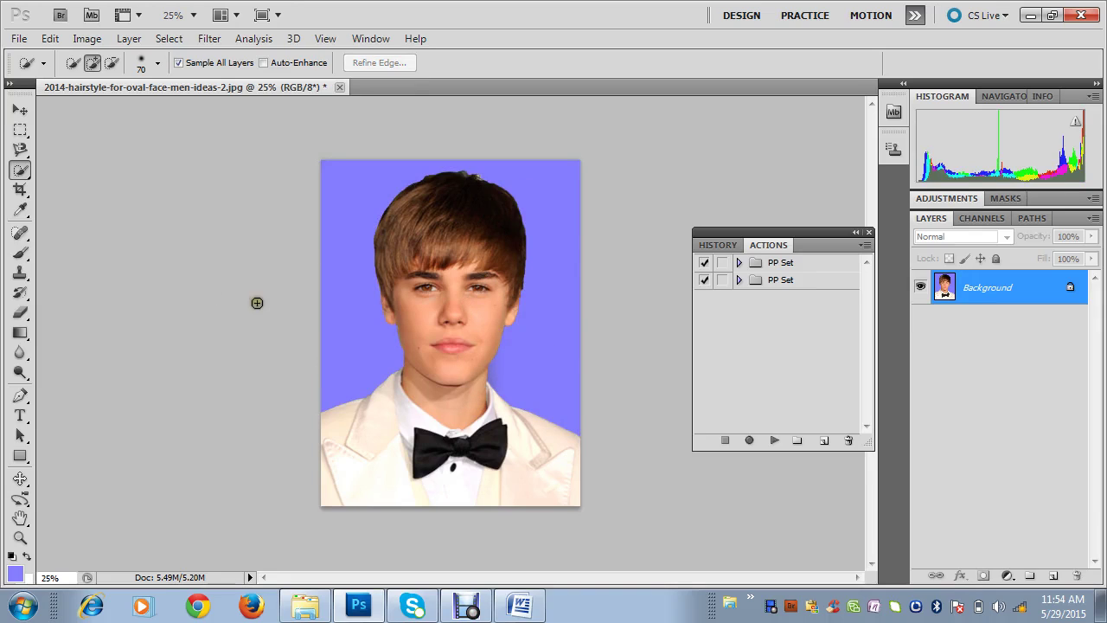
Select the second PP Set in the Actions panel
click(14, 574)
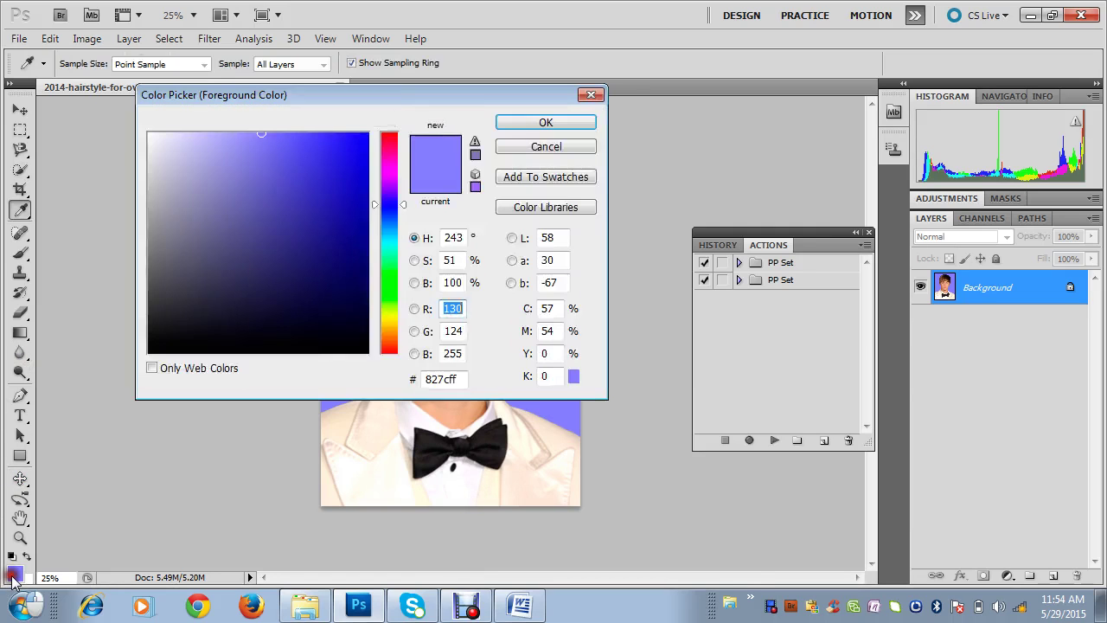
click(555, 149)
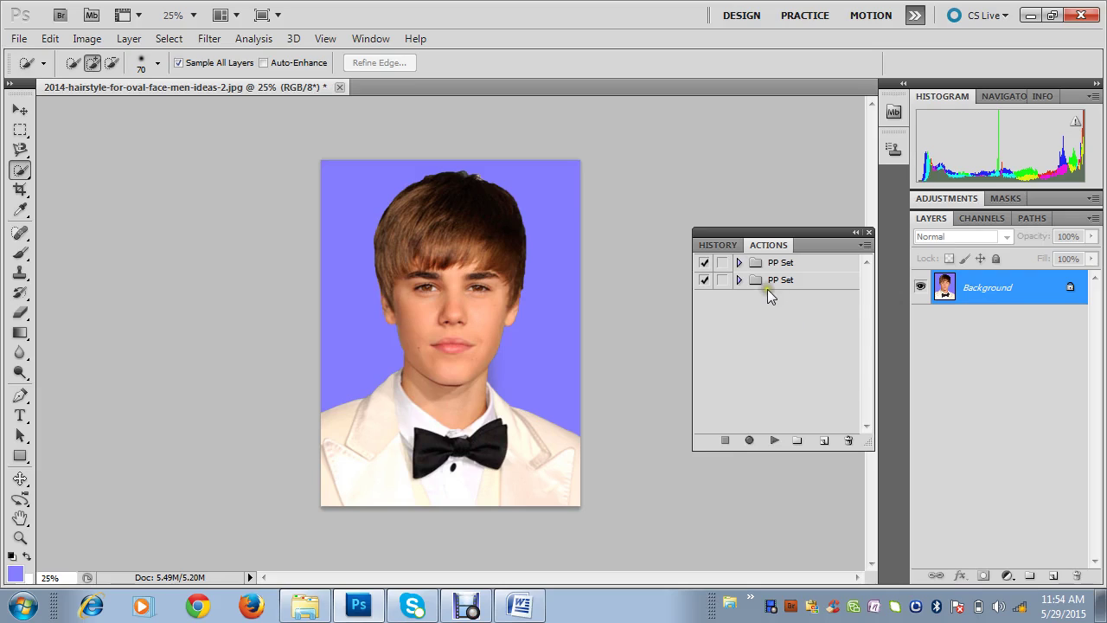
mouse_move(778, 279)
mouse_down()
mouse_move(796, 453)
mouse_move(771, 442)
mouse_up()
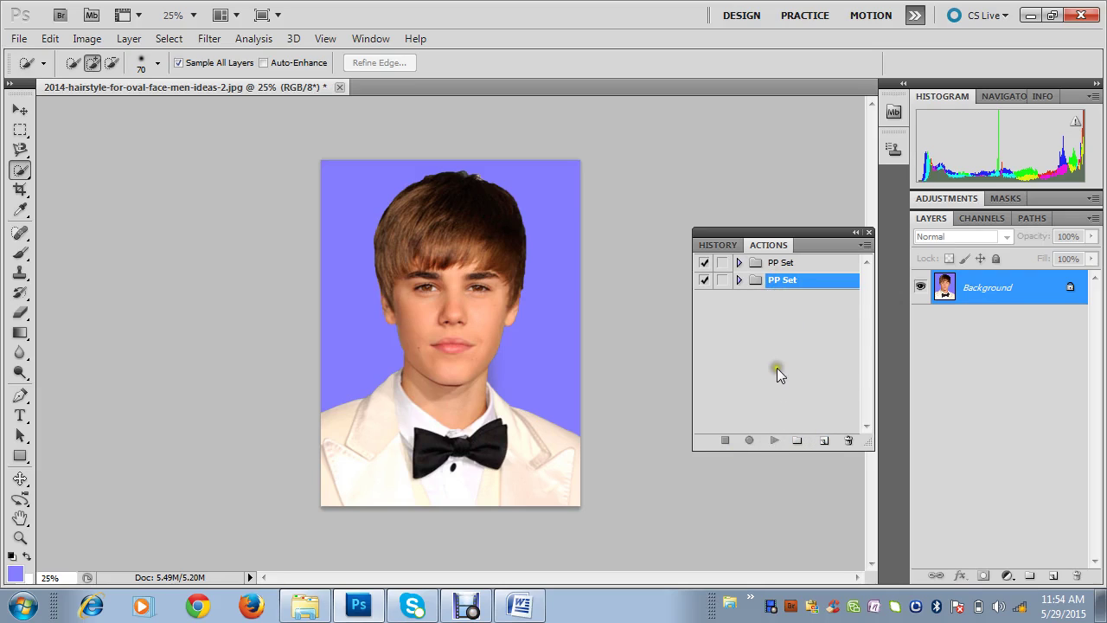
Run the 4.5*3.5 action and paste the whole portrait into the new Untitled-1 canvas
click(738, 280)
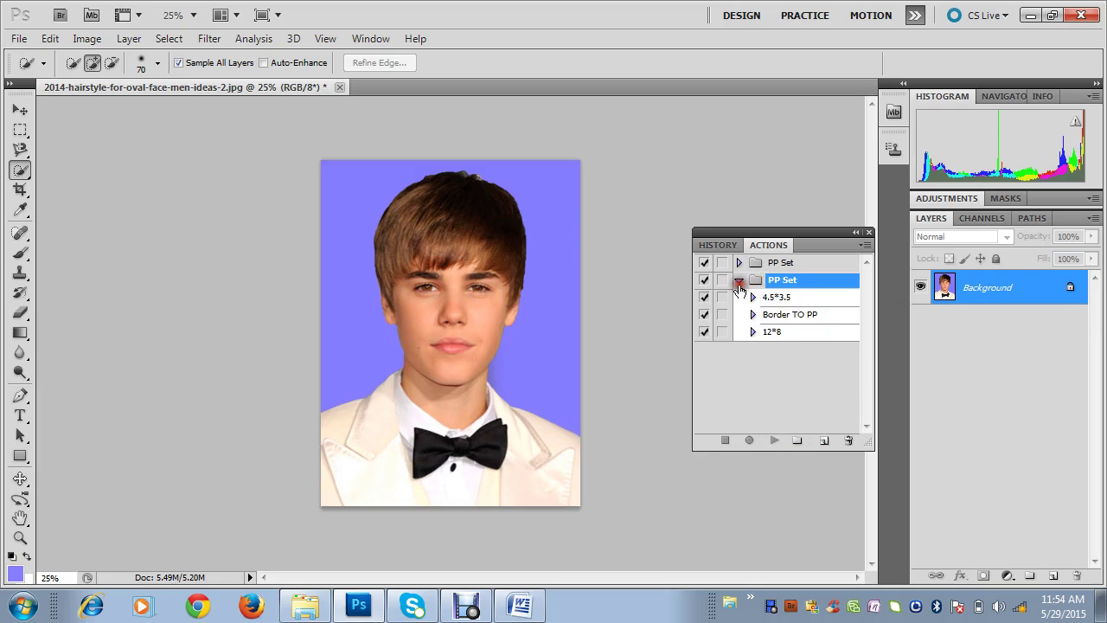
click(769, 297)
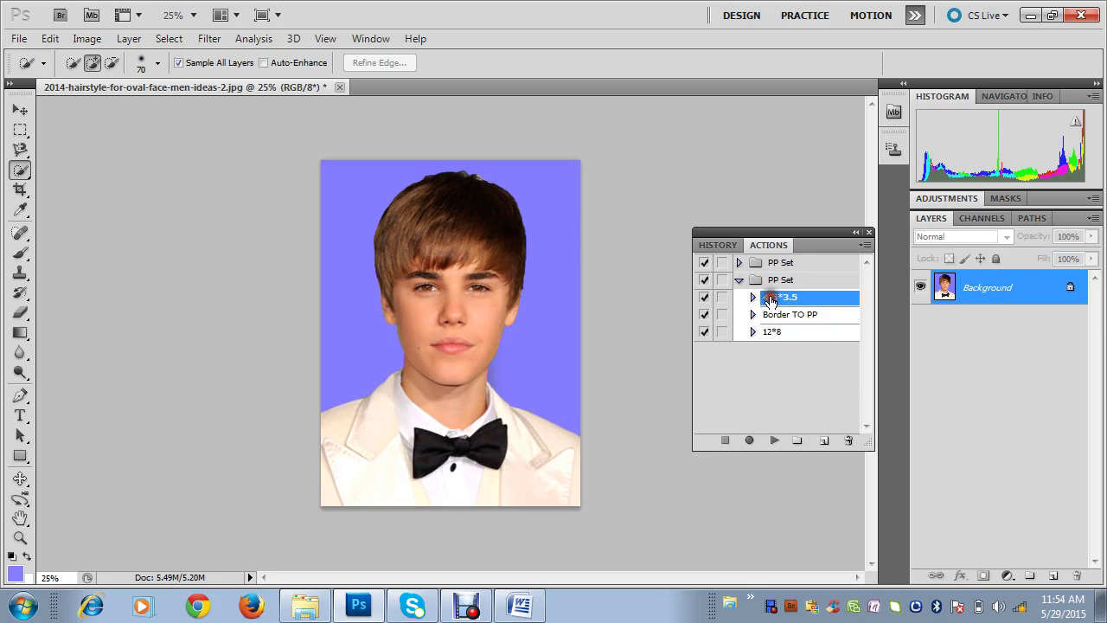
click(775, 441)
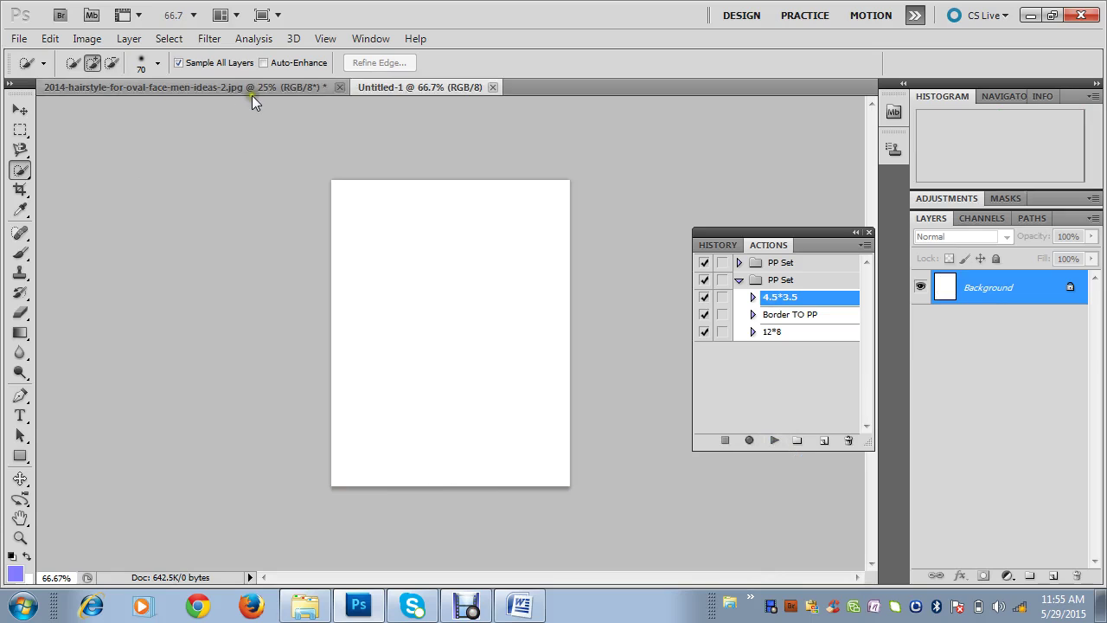
click(253, 89)
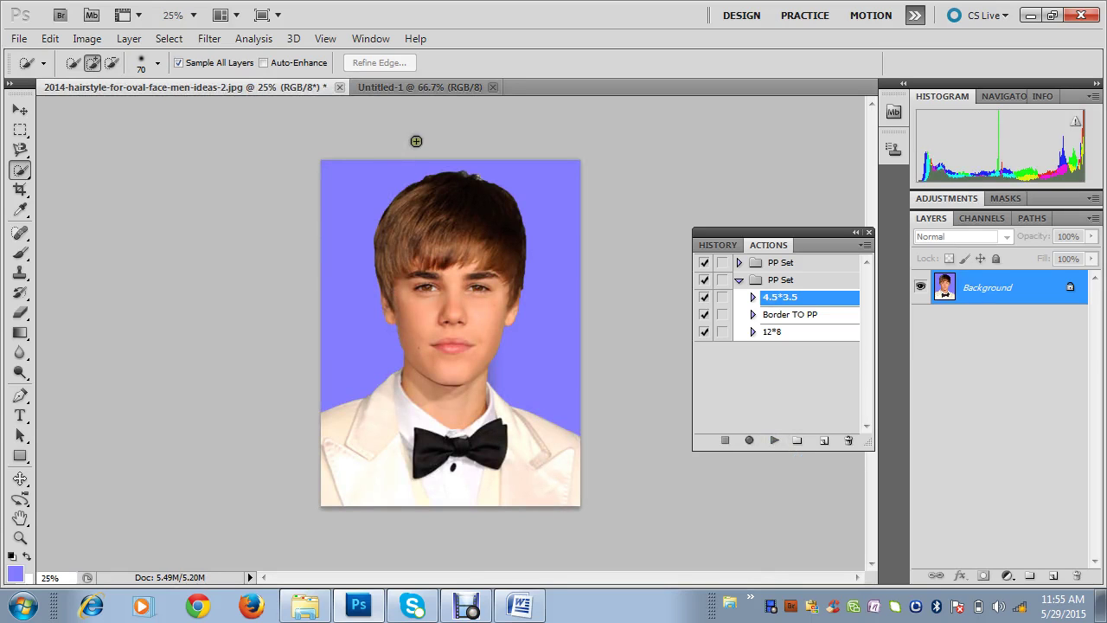
key(ctrl+a)
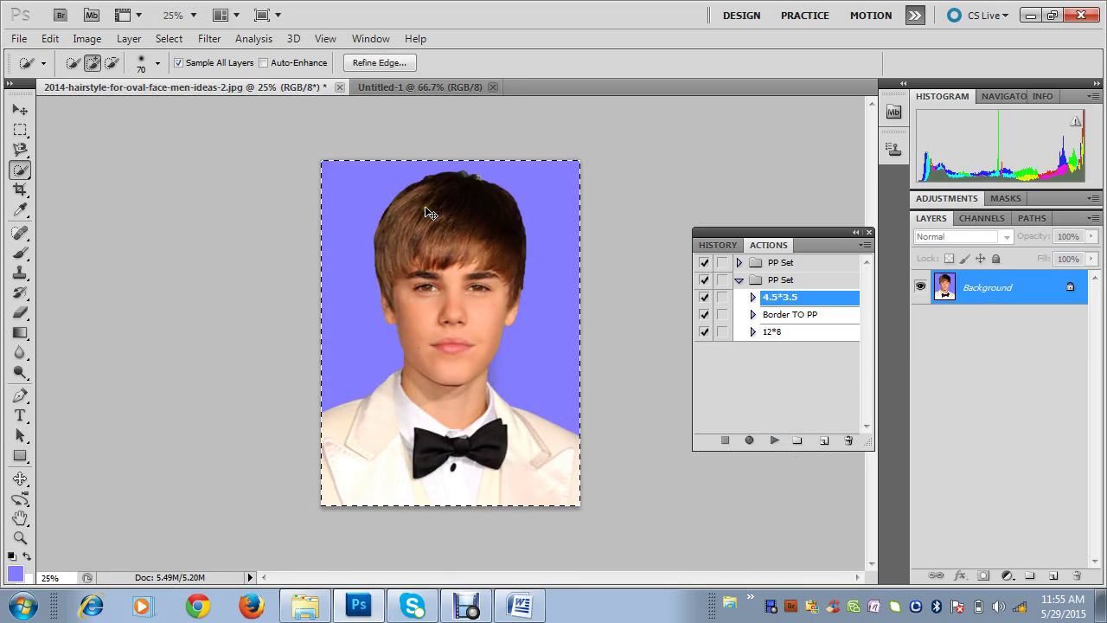
key(ctrl+c)
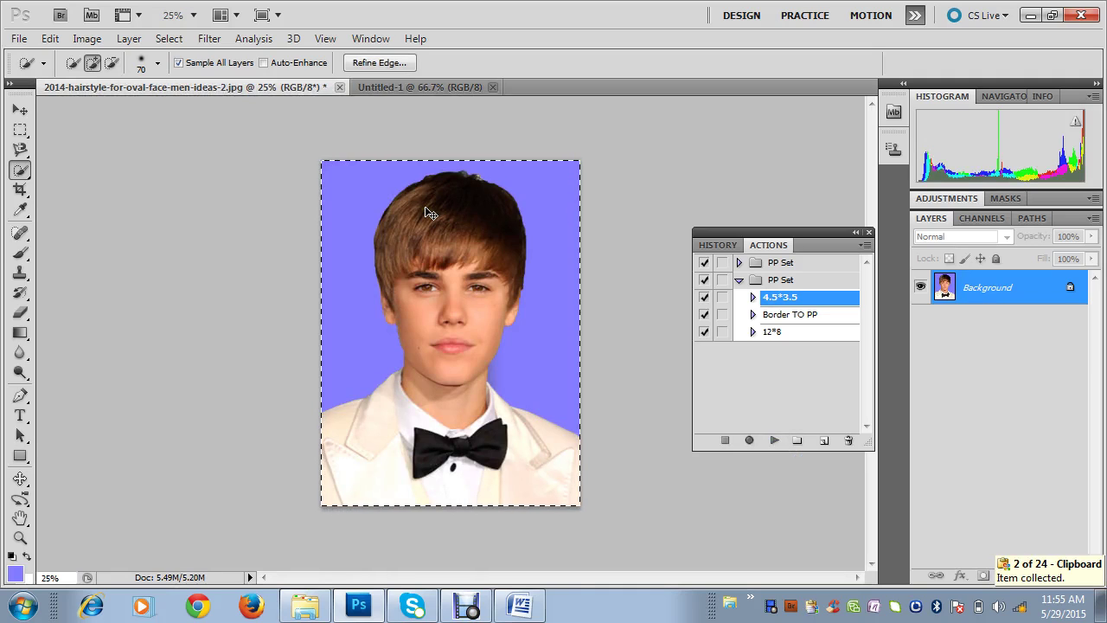
click(424, 86)
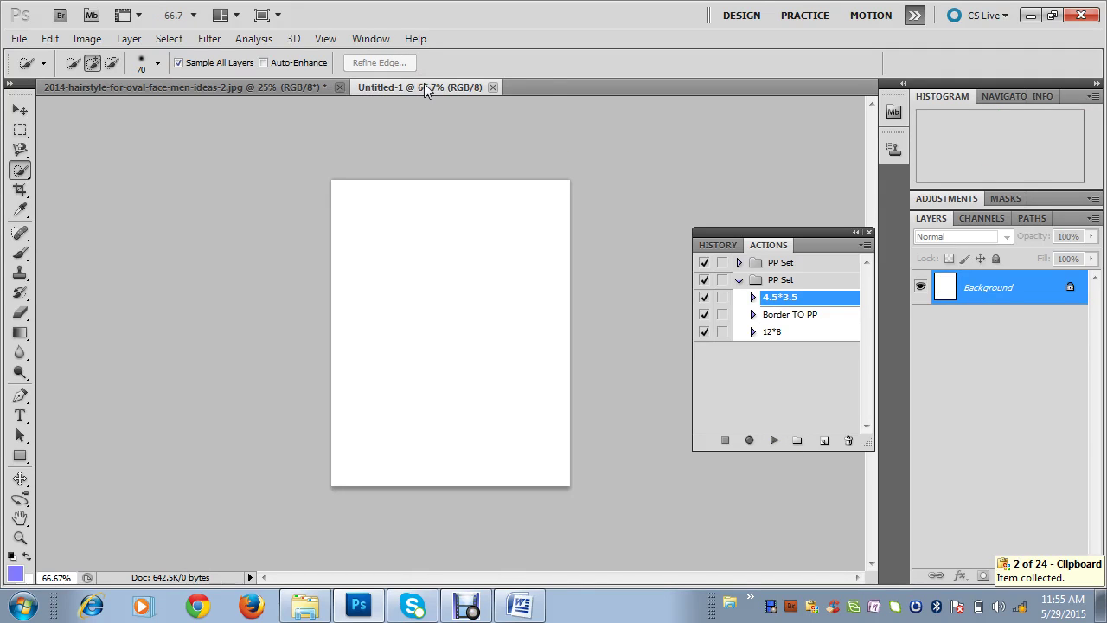
key(ctrl+v)
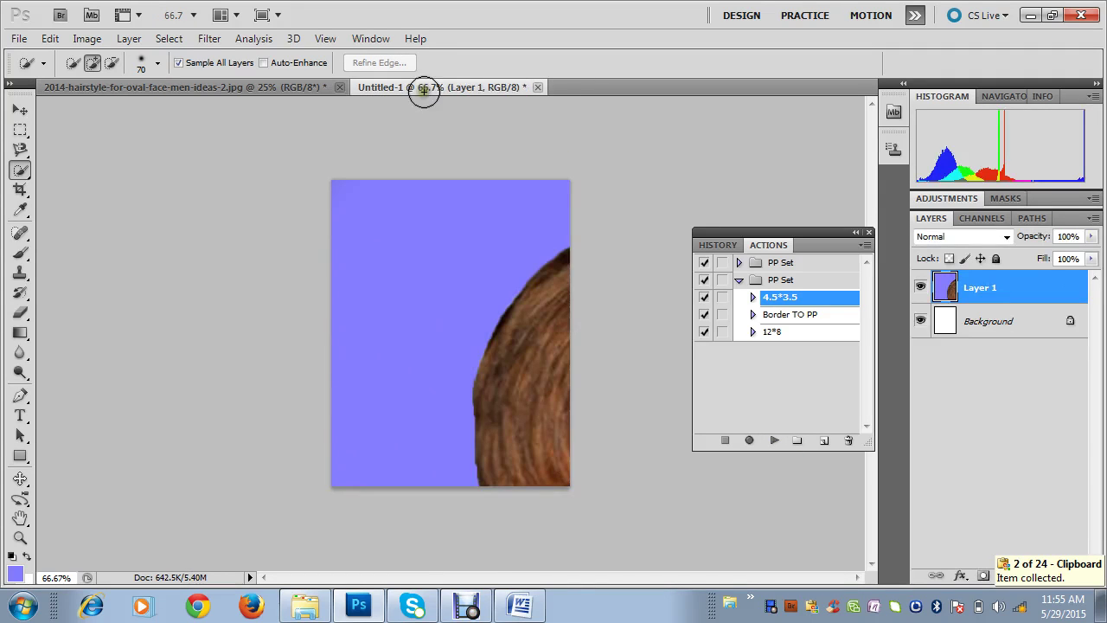
Scale the pasted portrait on Layer 1 to fill the passport canvas
key(ctrl+t)
drag(441, 180, 442, 183)
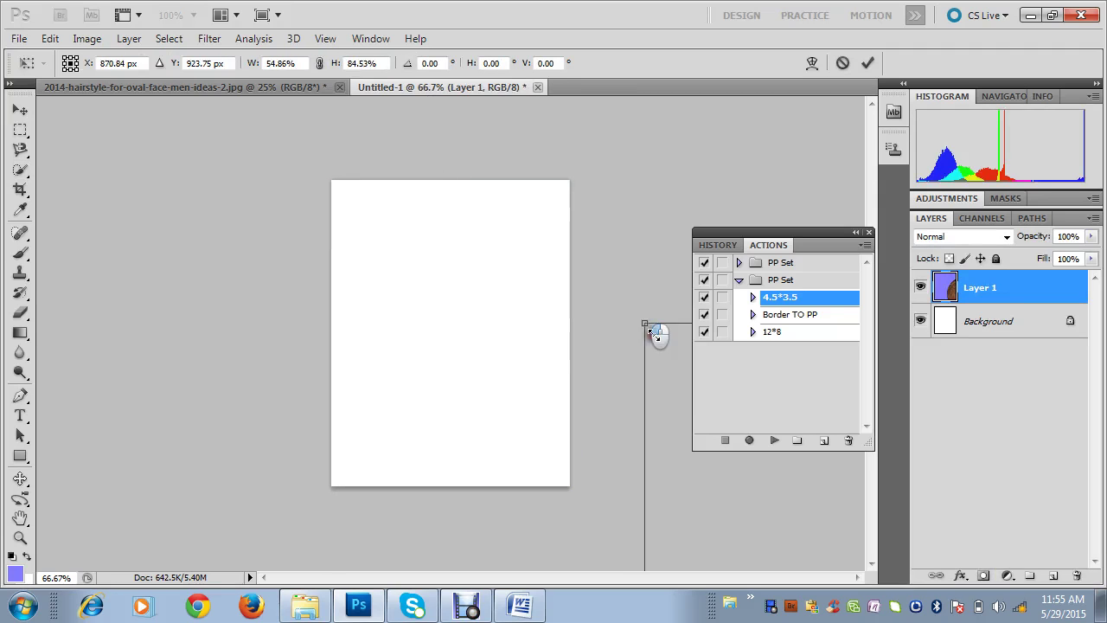
drag(327, 176, 721, 496)
drag(755, 541, 325, 205)
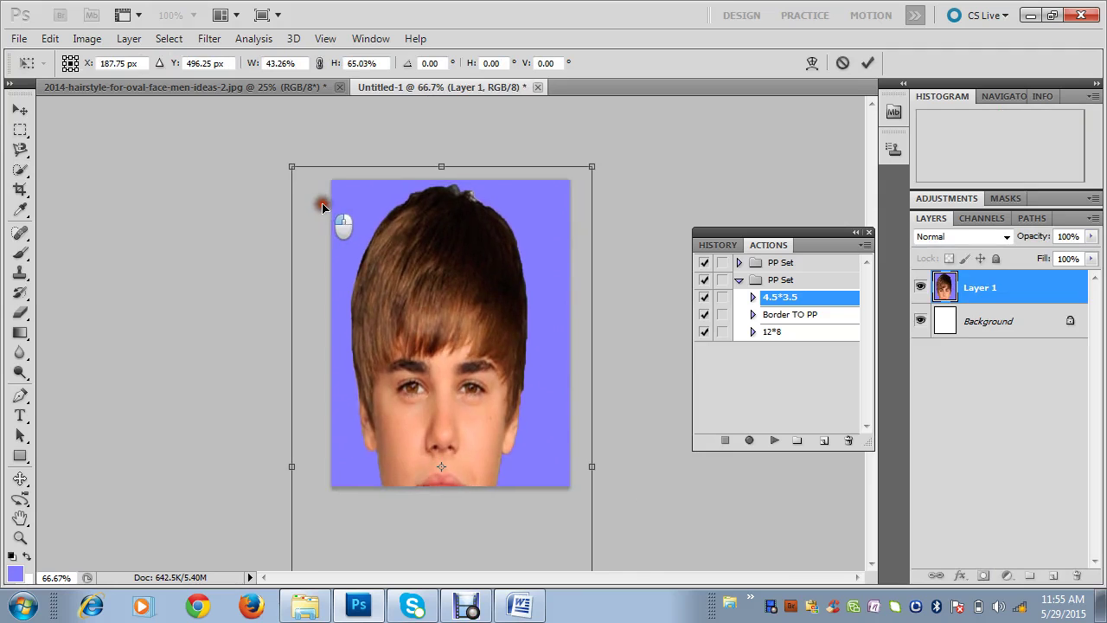
mouse_move(294, 166)
mouse_down()
mouse_move(312, 495)
mouse_move(369, 207)
mouse_up()
drag(610, 447, 566, 489)
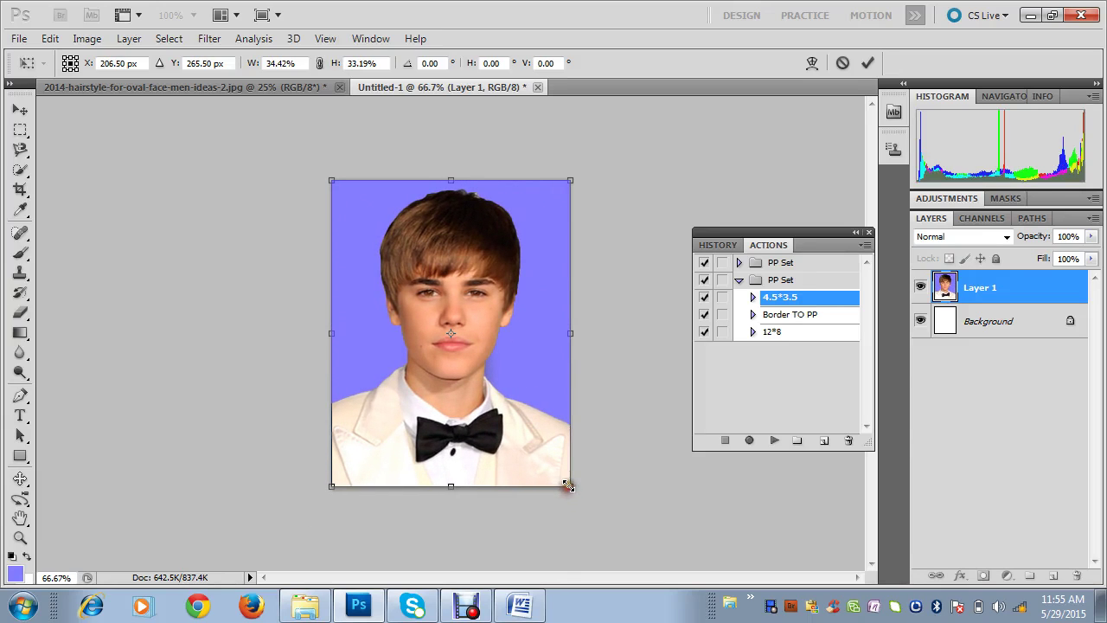
key(Return)
key(w)
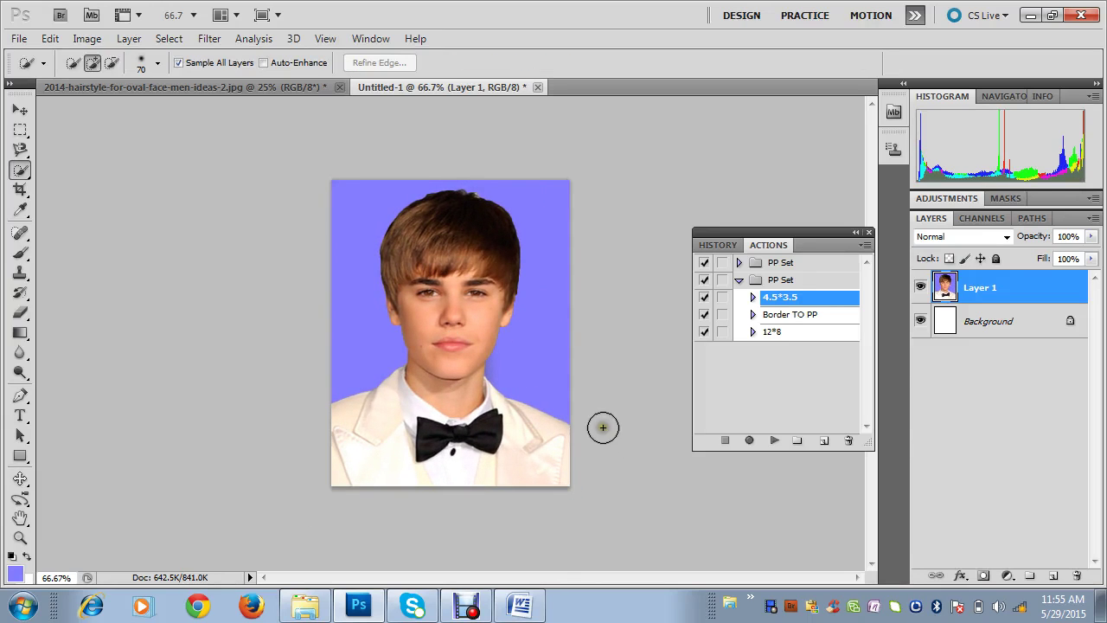
click(797, 317)
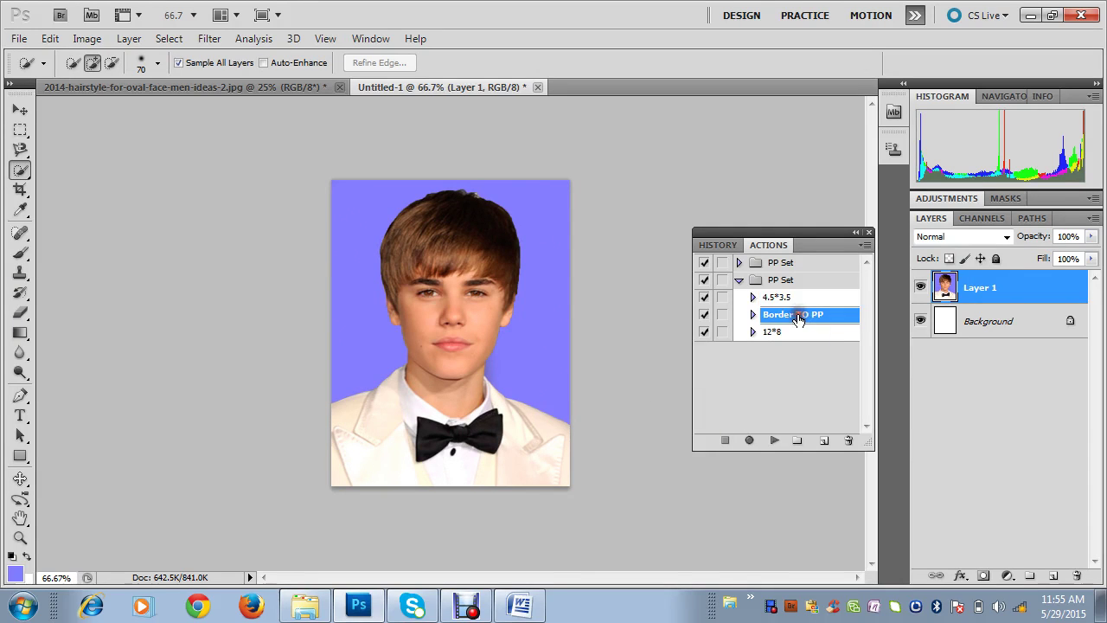
Play the Border TO PP action to add a white border and flatten the portrait
click(774, 441)
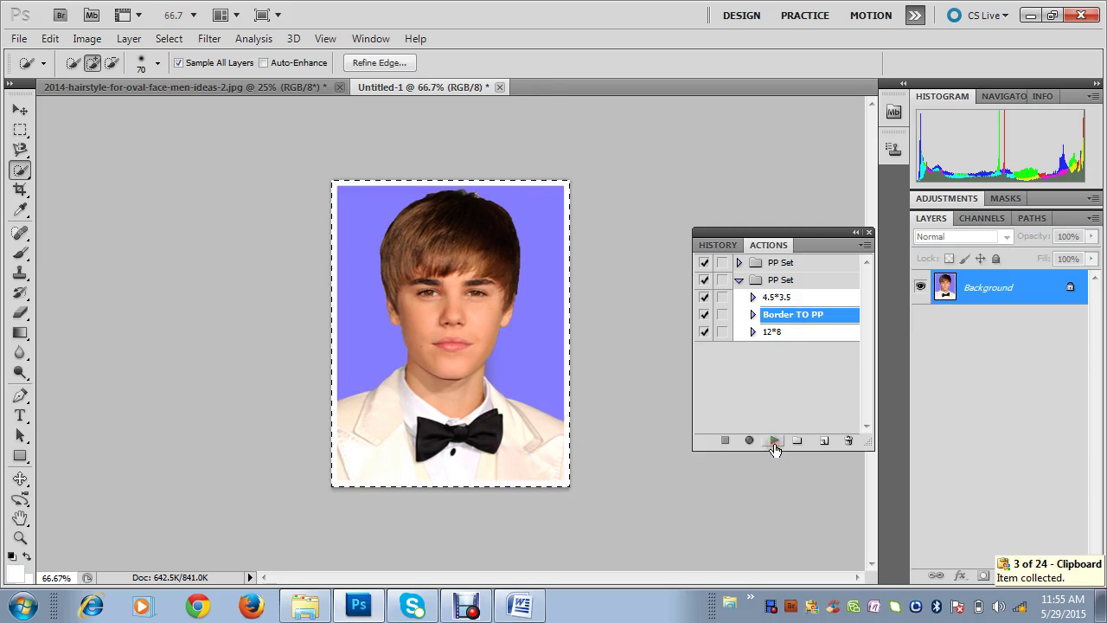
click(768, 334)
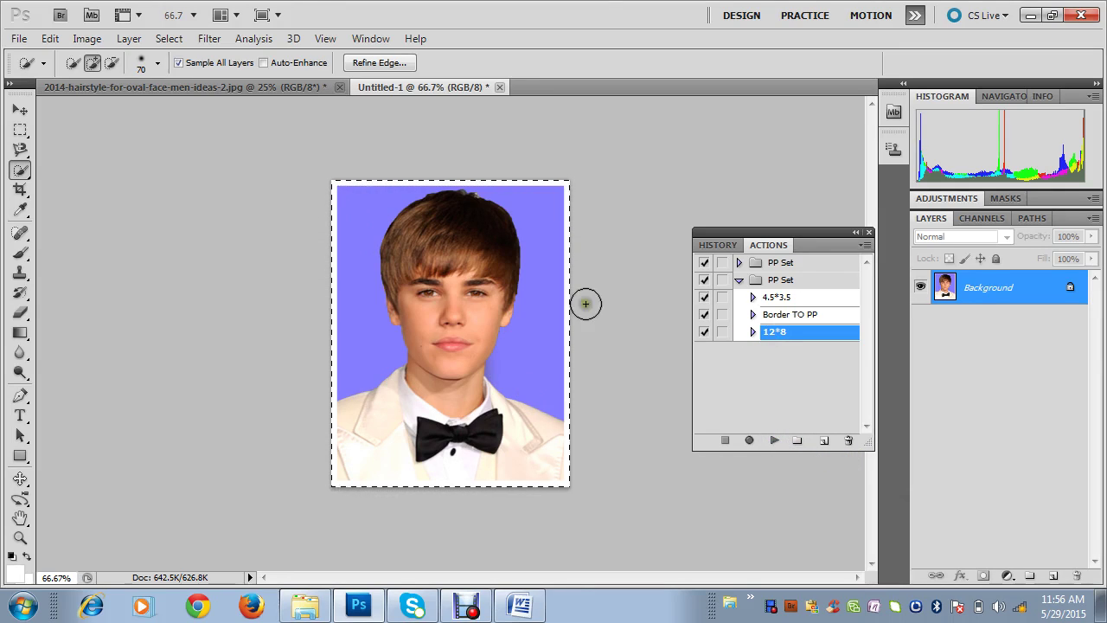
Play the 12*8 action to tile 18 portraits, three rows of six, on Untitled-2
click(773, 440)
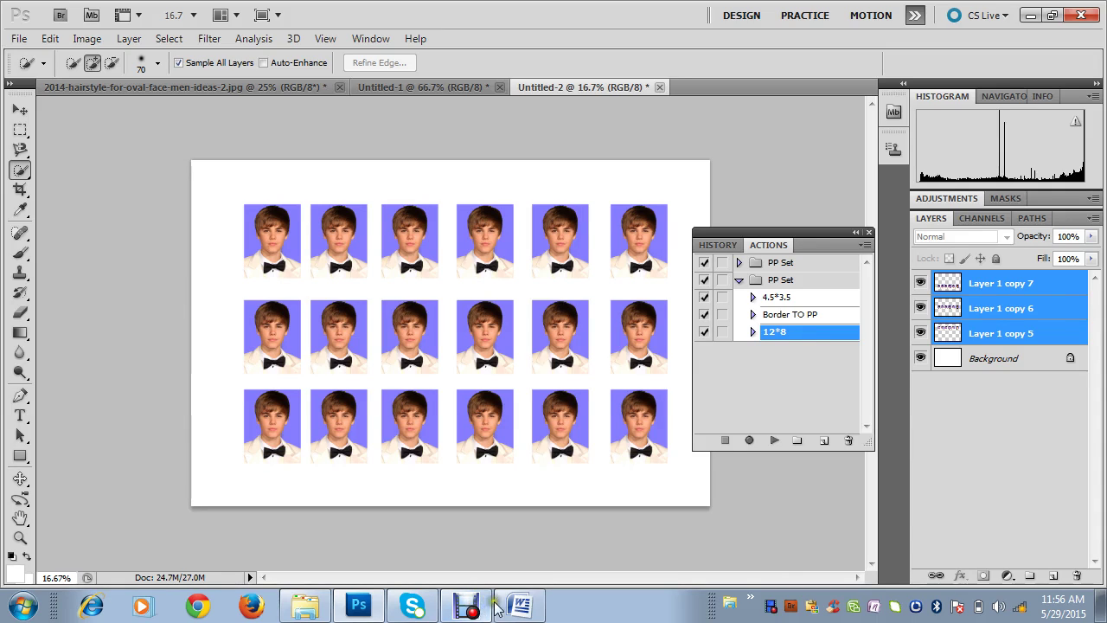
click(454, 610)
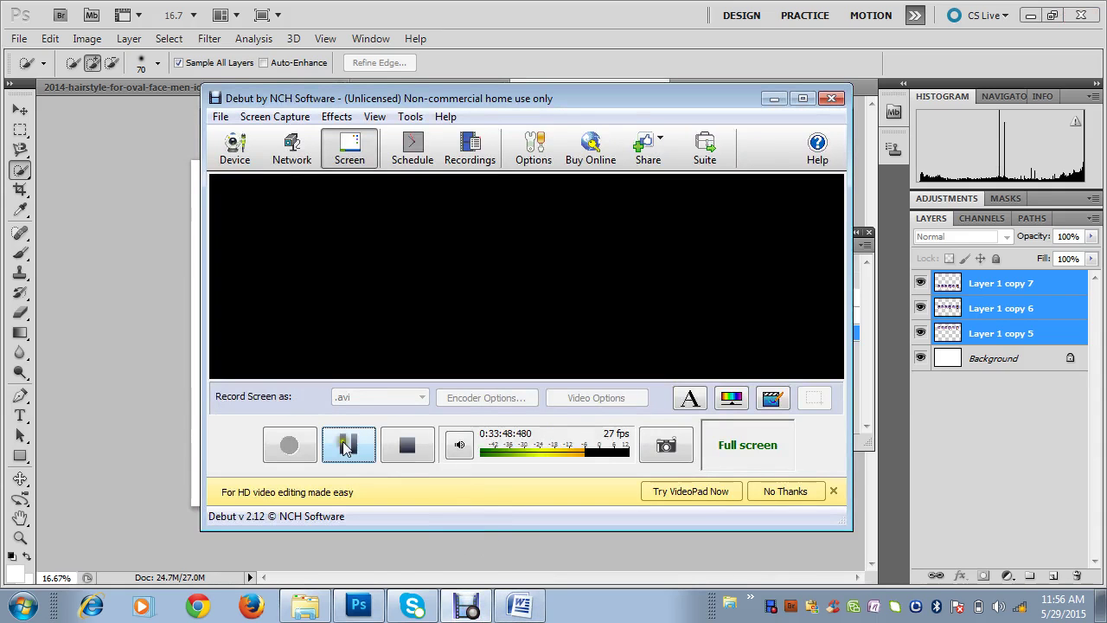